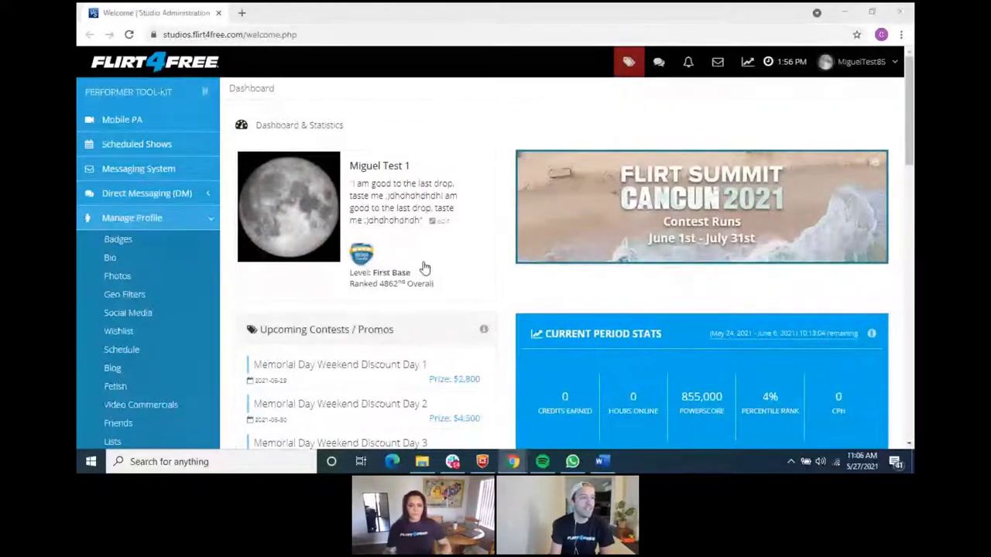
# - Browse the dashboard promotions and open the Birthday Suit Celebration promotion details
pyautogui.moveTo(432, 262)
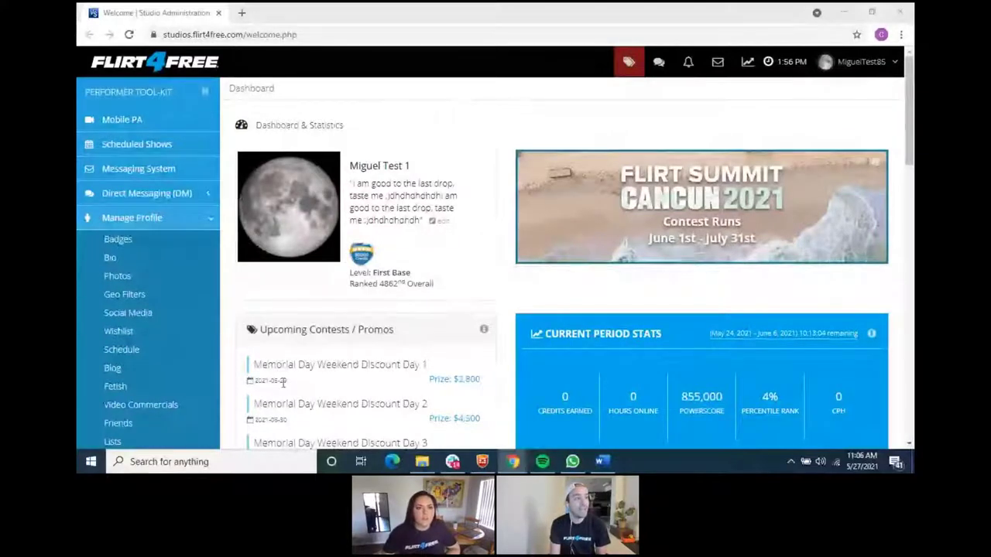
pyautogui.scroll(-3, 312, 290)
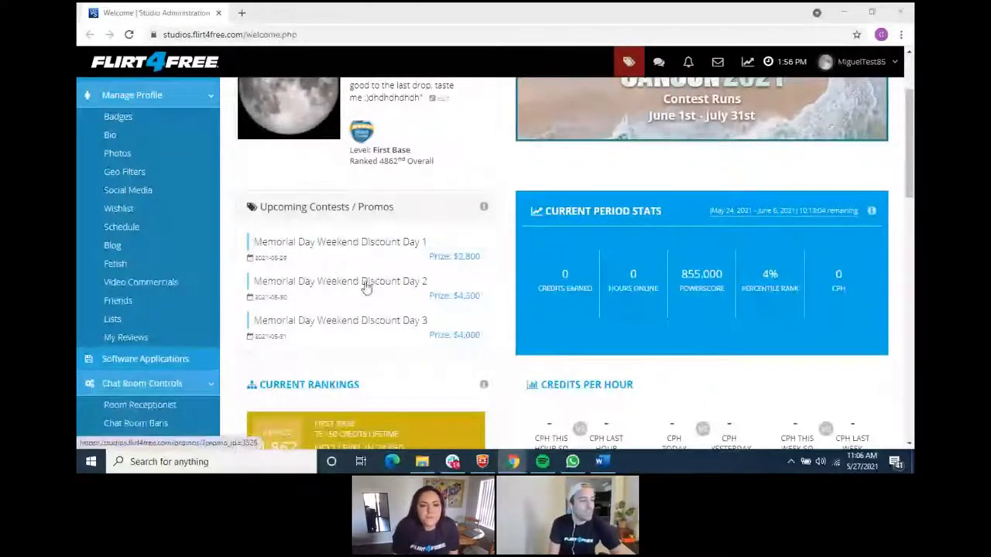
pyautogui.scroll(-1, 369, 301)
pyautogui.scroll(-2, 367, 302)
pyautogui.scroll(2, 336, 252)
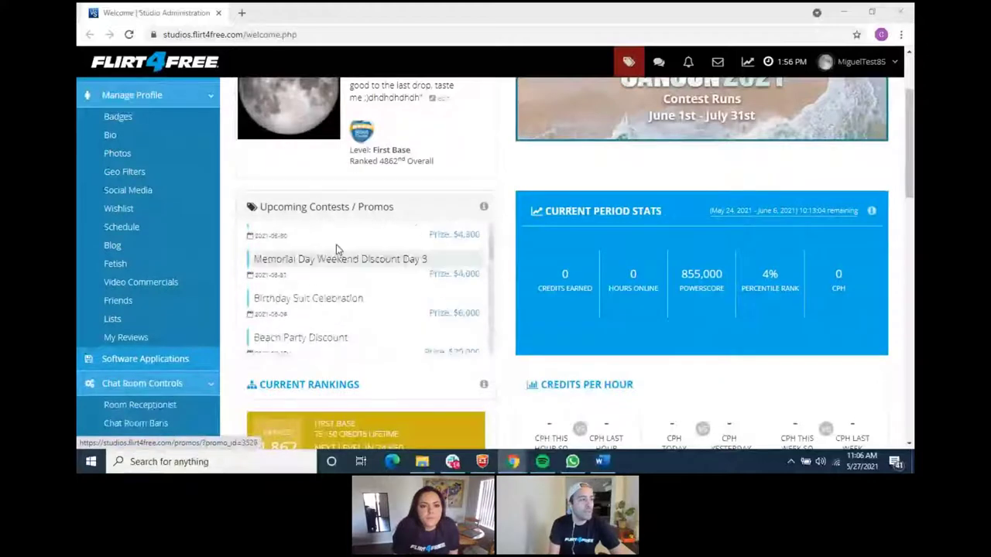
pyautogui.click(315, 308)
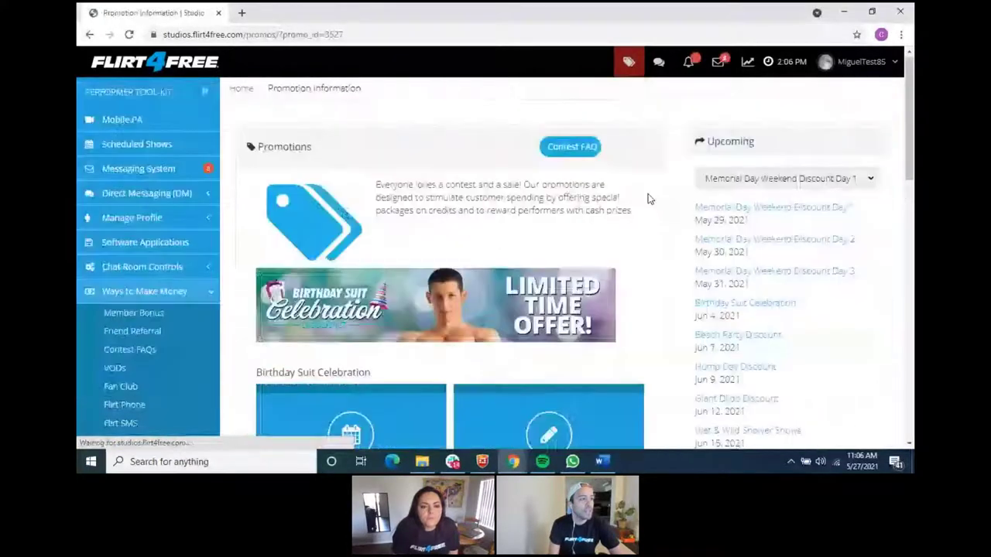
pyautogui.scroll(-3, 631, 213)
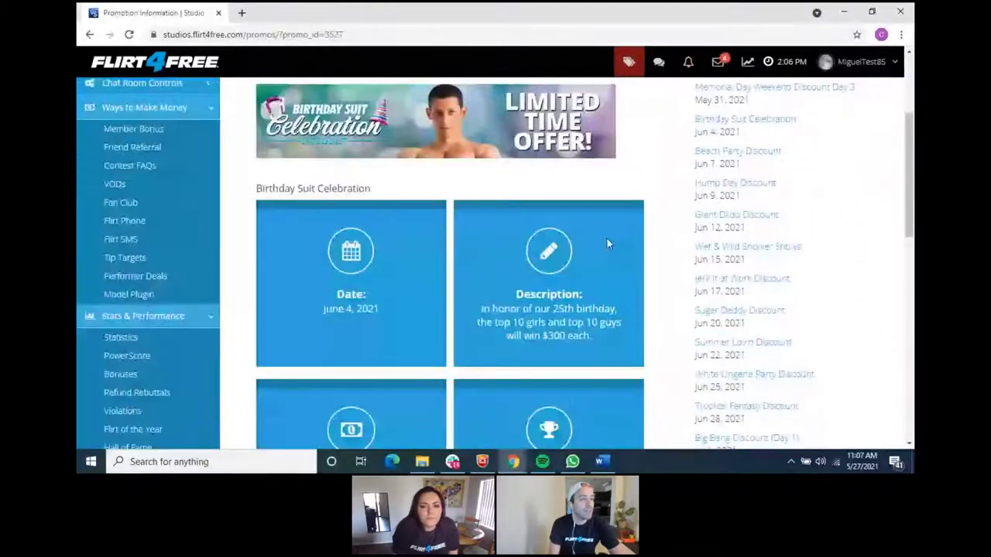
# - Return to the dashboard and scroll down to the Upcoming Contests list
pyautogui.click(89, 35)
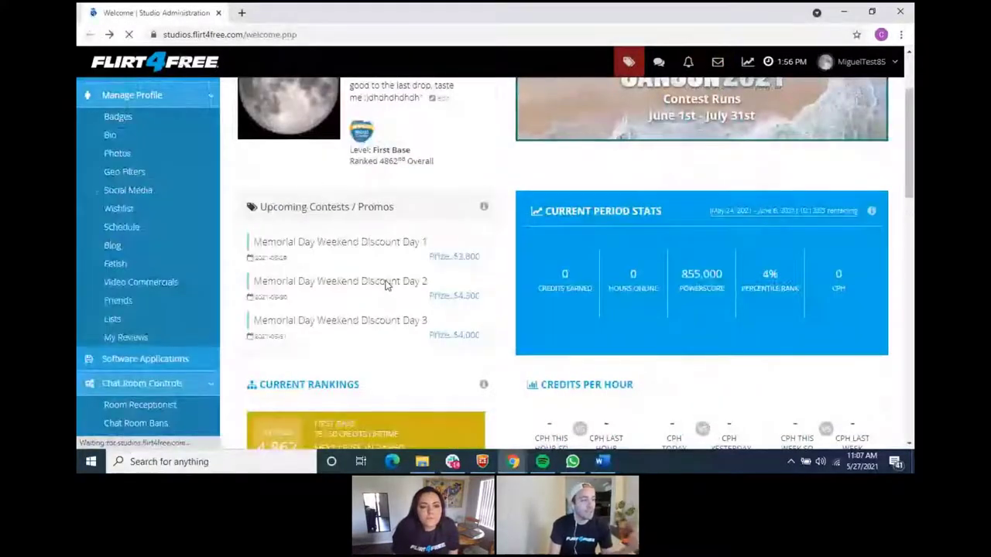
pyautogui.scroll(-5, 367, 287)
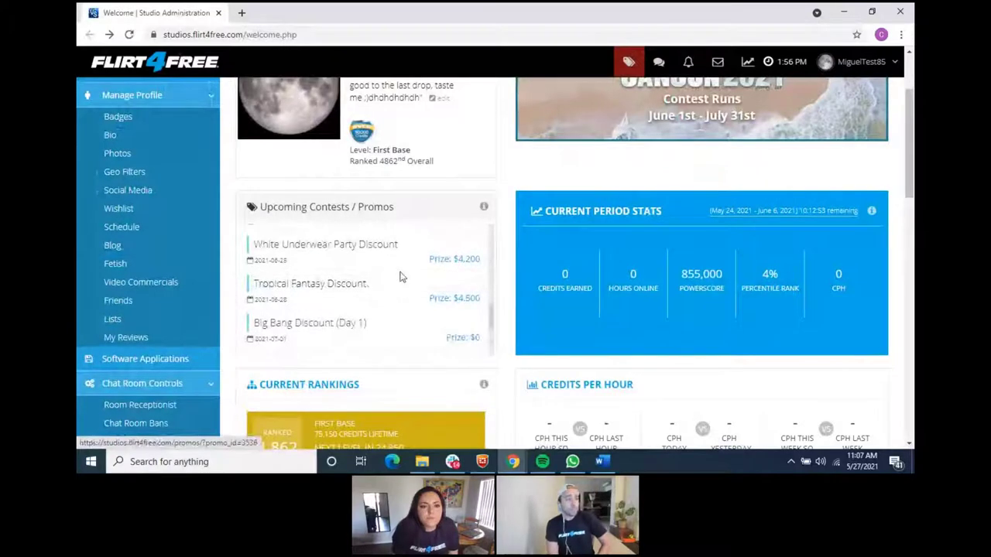
pyautogui.scroll(2, 399, 279)
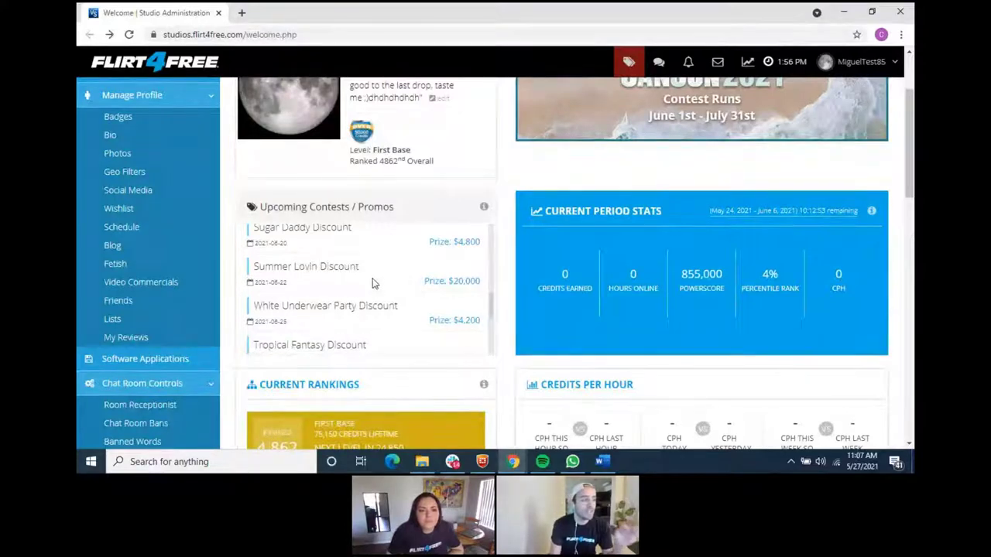
pyautogui.scroll(-2, 364, 309)
pyautogui.scroll(2, 363, 304)
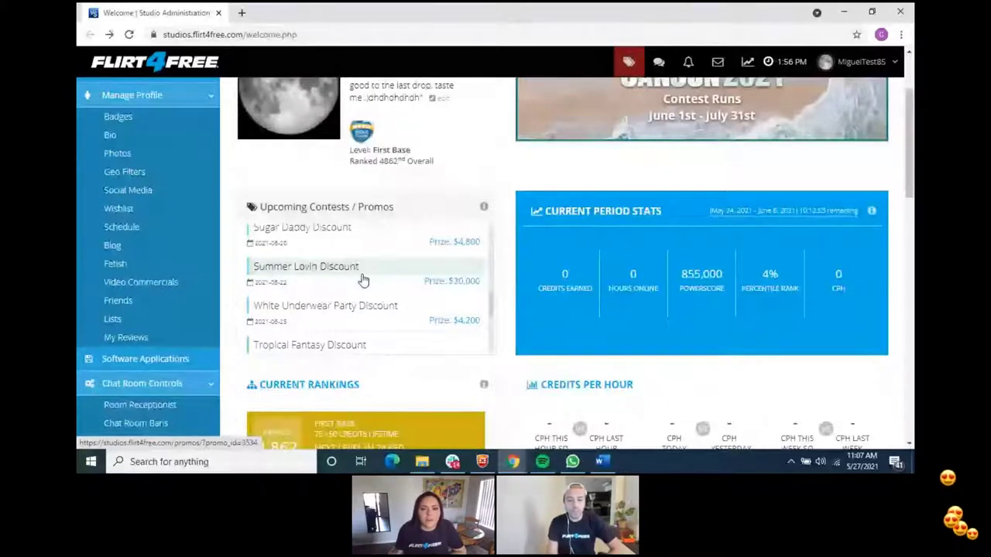
pyautogui.scroll(-4, 431, 283)
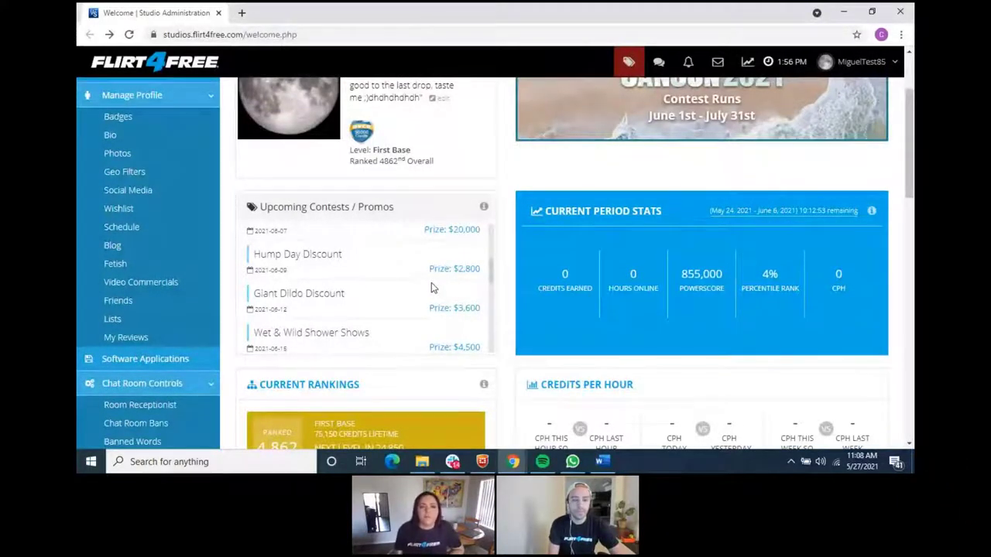
pyautogui.scroll(-5, 431, 282)
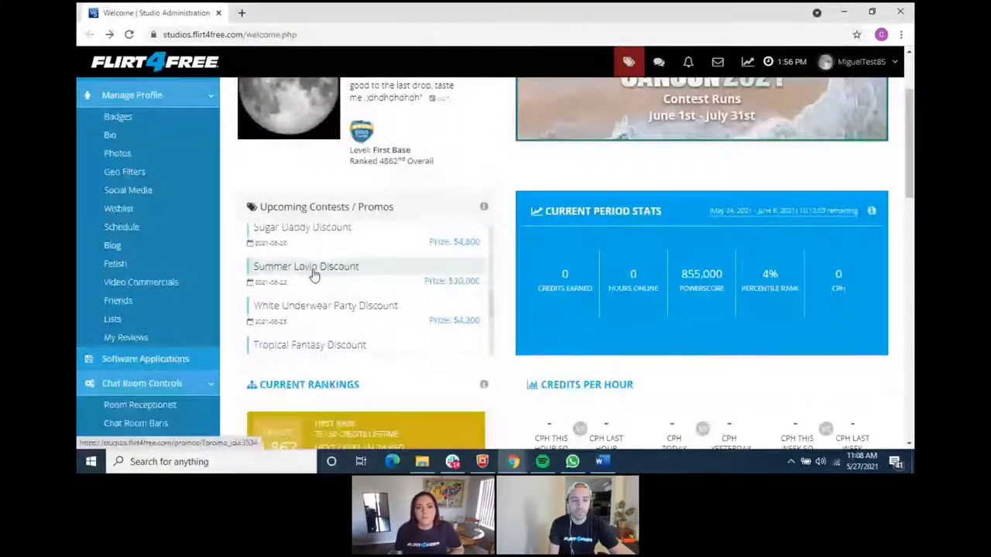
# - View Summer Lovin Discount's June 22, 2021 date and $100–$300 prizes, then return to the dashboard
pyautogui.click(314, 275)
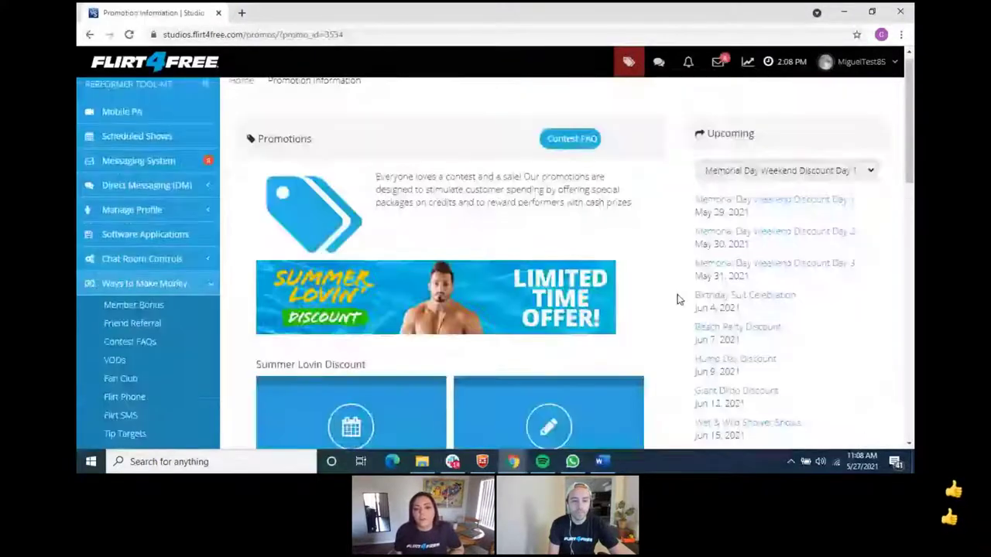
pyautogui.scroll(-3, 678, 298)
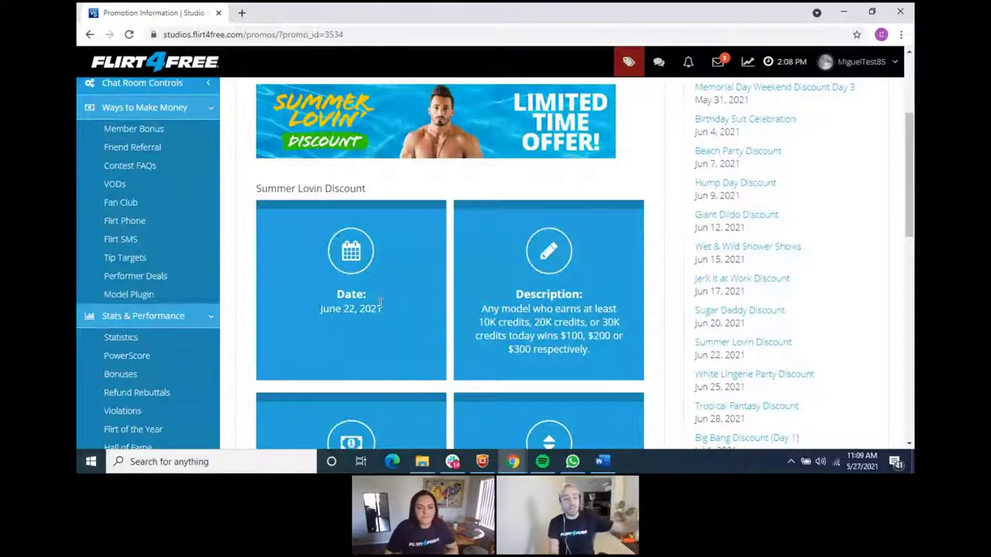
pyautogui.scroll(3, 382, 267)
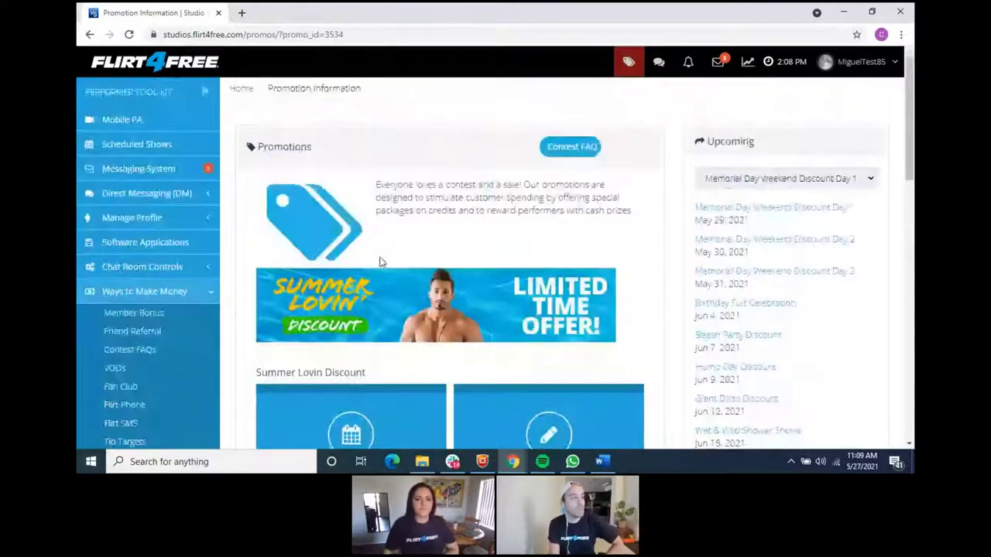
pyautogui.click(145, 68)
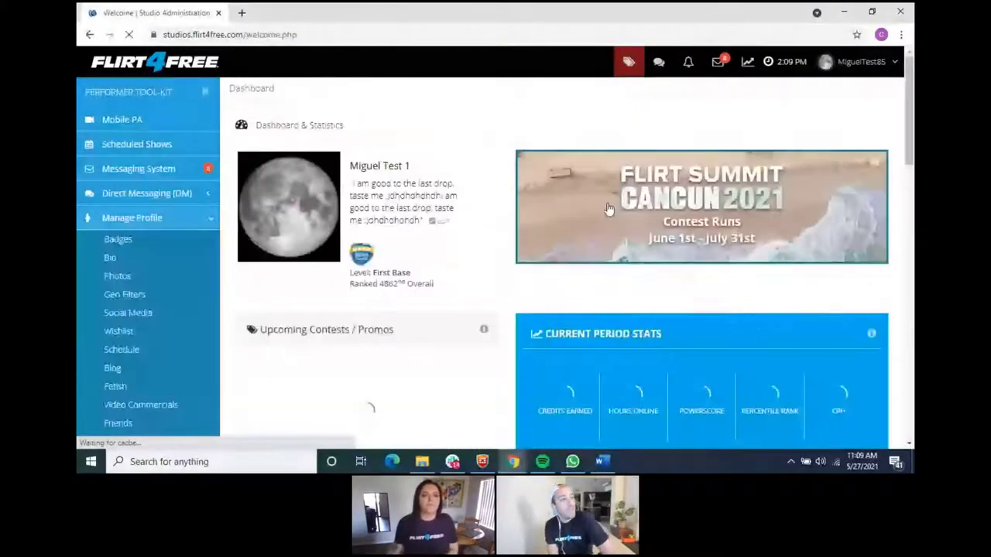
# - Scroll through the dashboard's rankings, Twitter feed and news, then back up to the Flirt Summit banner
pyautogui.scroll(-1, 581, 316)
pyautogui.scroll(-2, 588, 287)
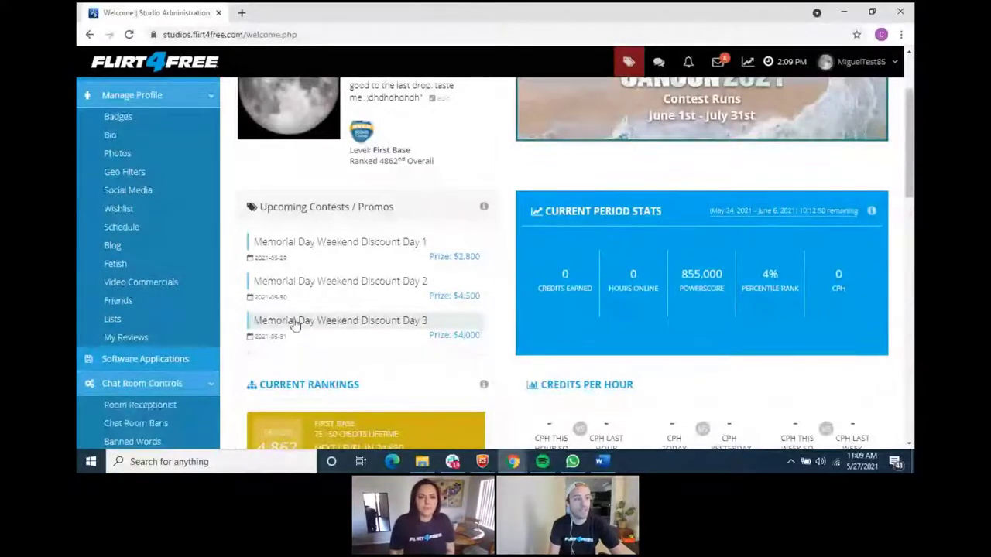
pyautogui.scroll(-3, 294, 325)
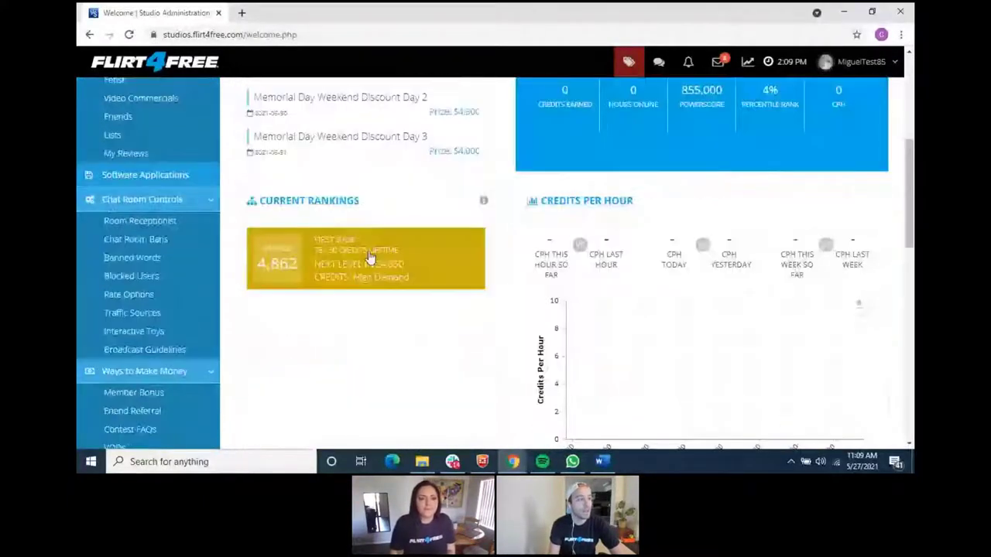
pyautogui.scroll(-5, 664, 320)
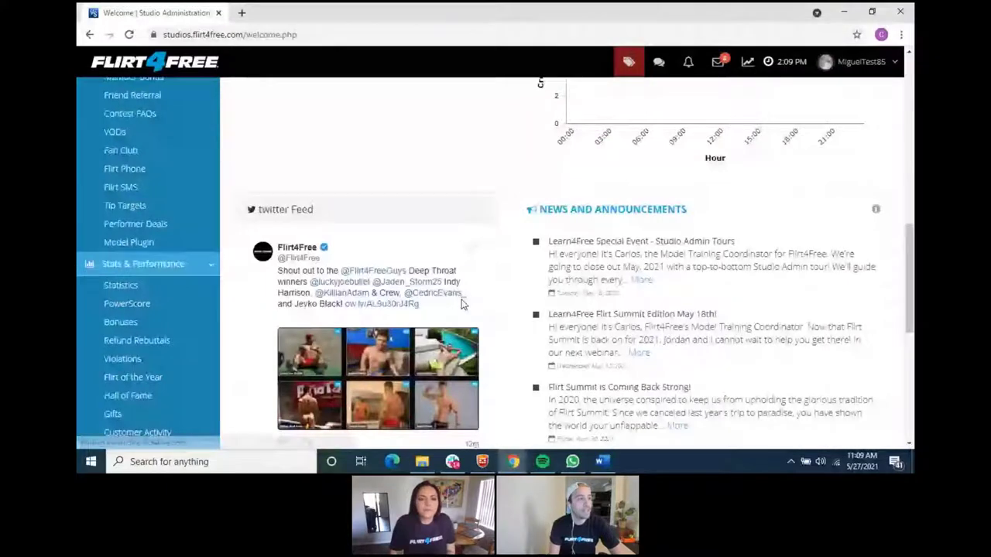
pyautogui.scroll(-4, 434, 263)
pyautogui.scroll(3, 410, 223)
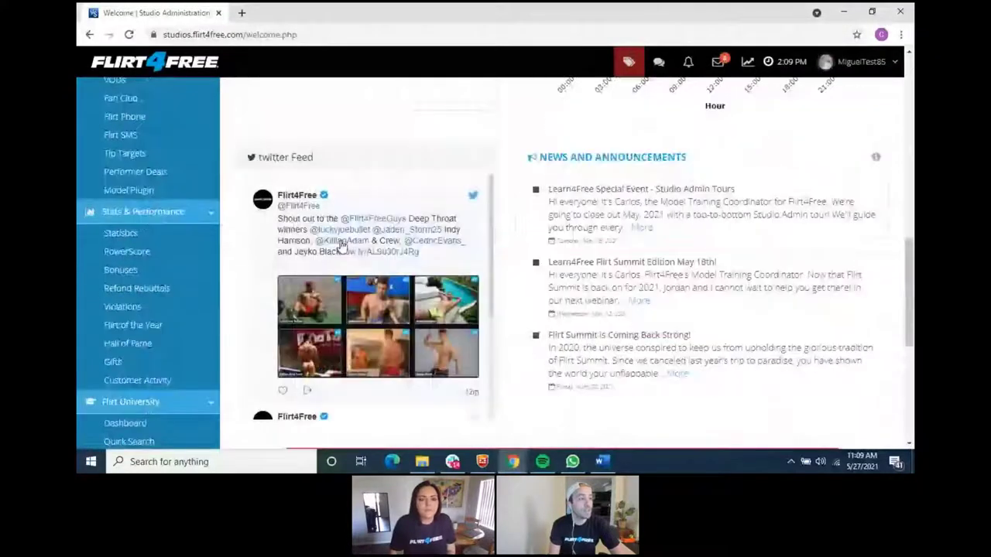
pyautogui.moveTo(491, 223); pyautogui.dragTo(481, 391)
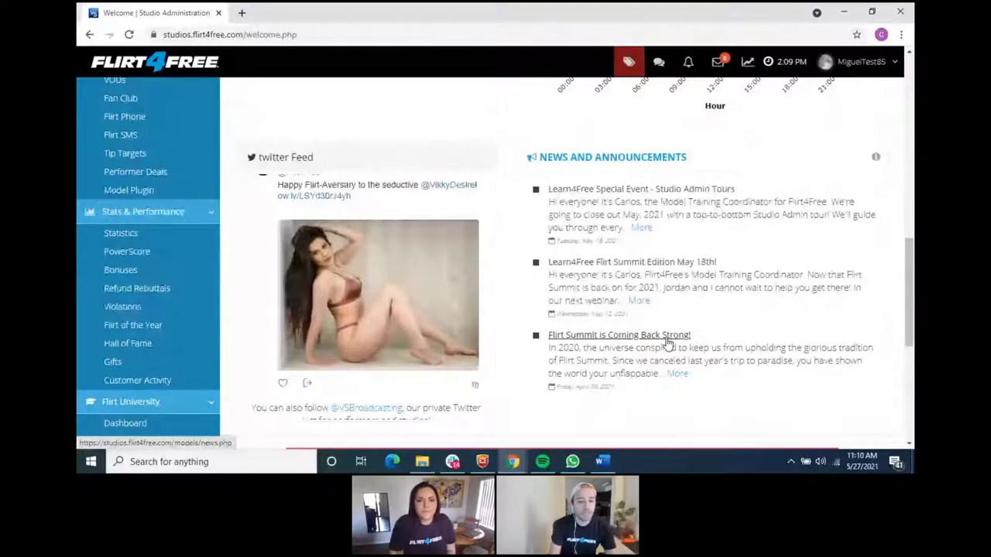
pyautogui.scroll(1, 673, 287)
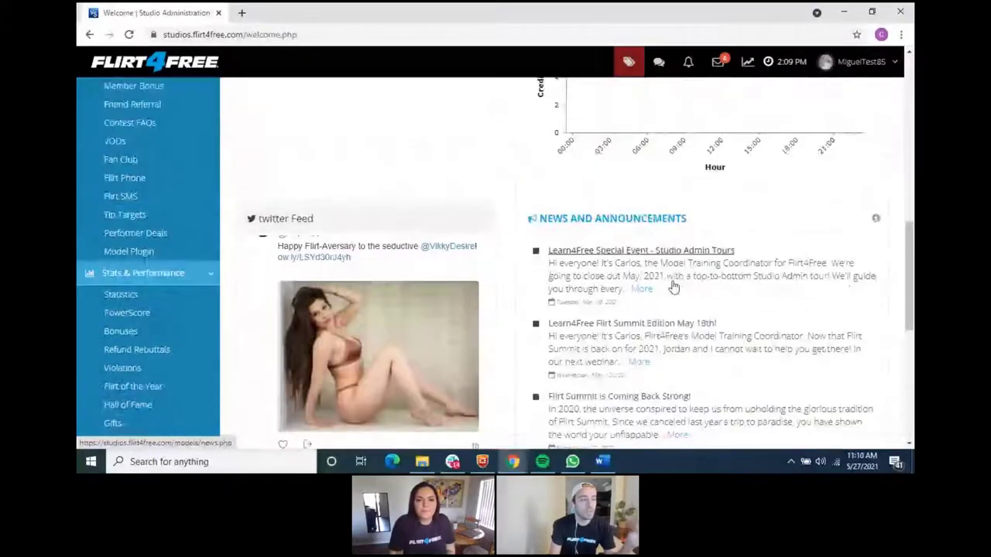
pyautogui.scroll(-1, 699, 364)
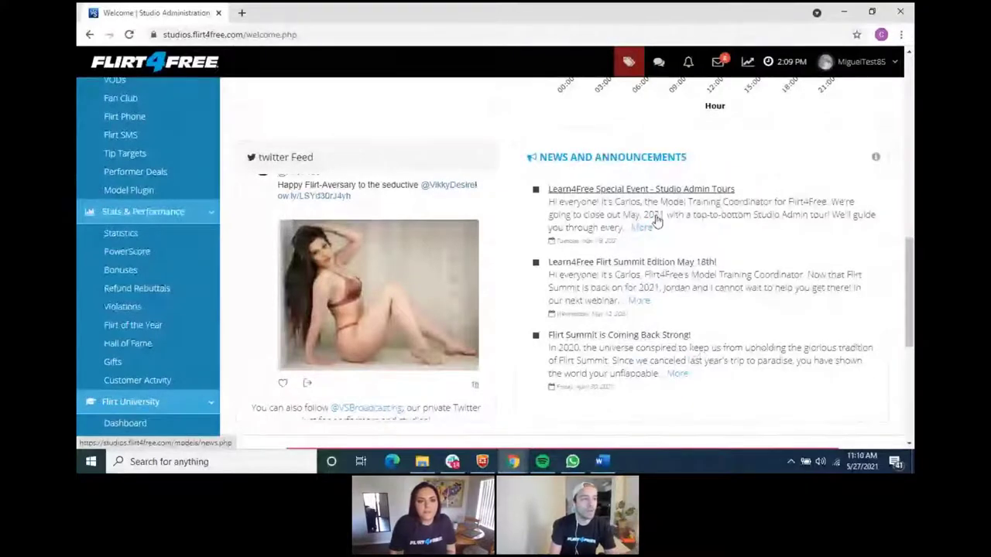
pyautogui.scroll(10, 674, 286)
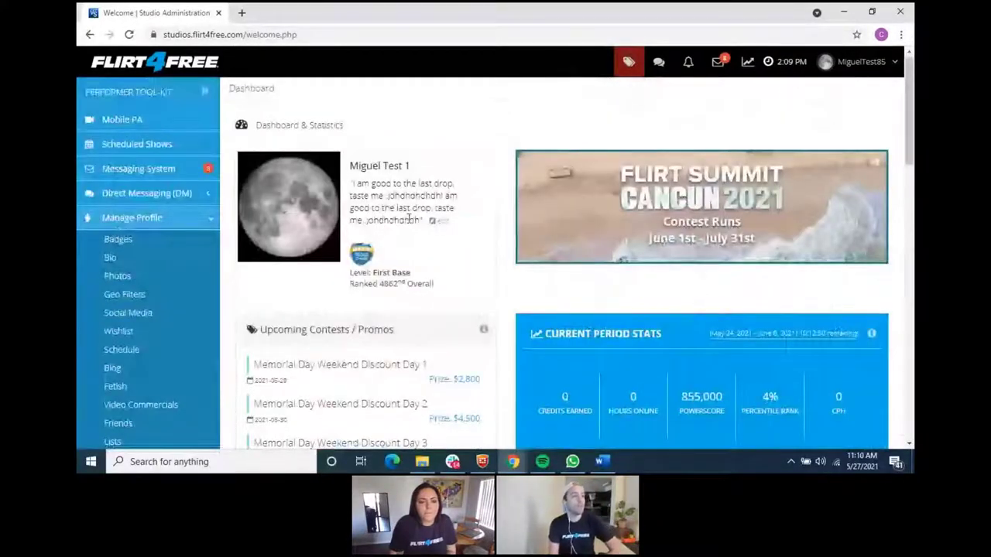
pyautogui.click(607, 462)
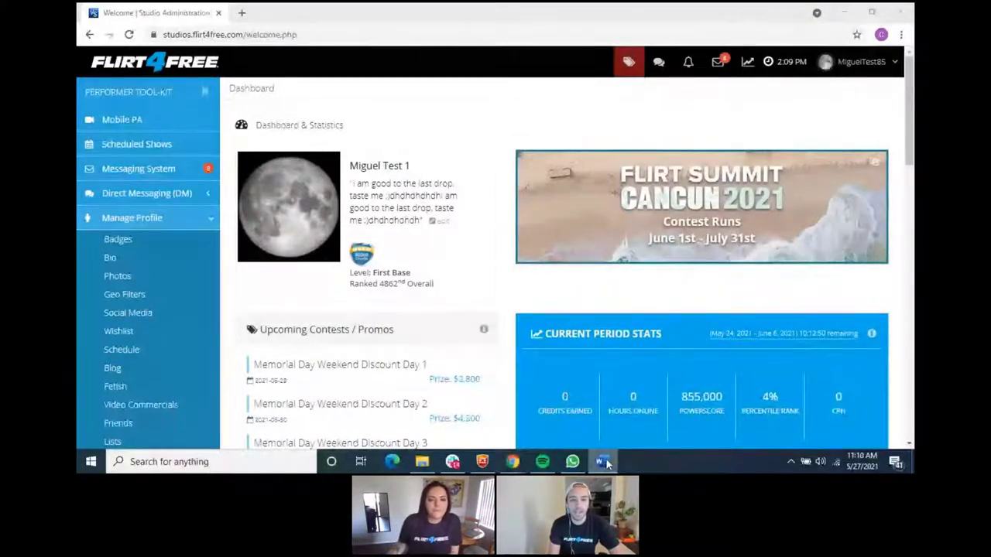
pyautogui.click(607, 462)
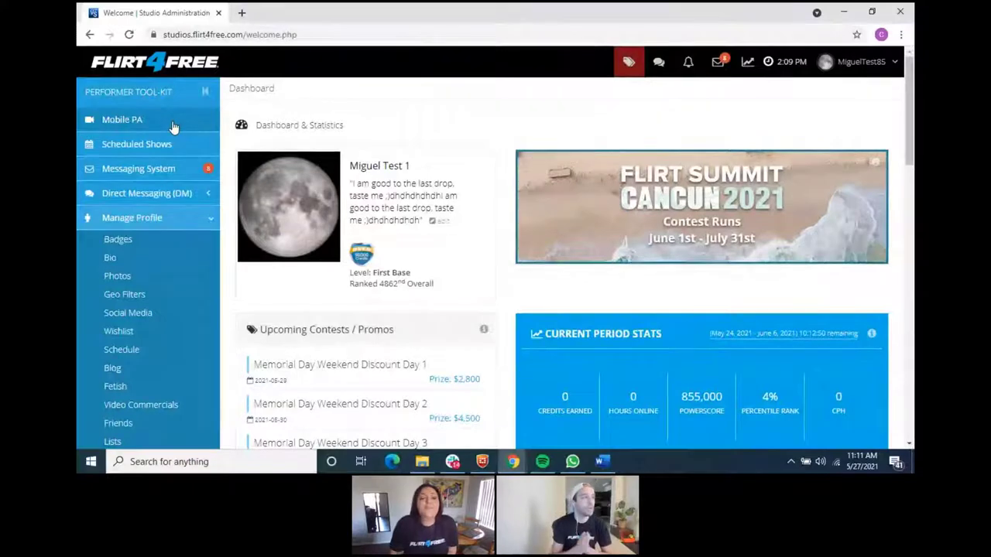
# - Open Scheduled Shows and scroll down to the Wednesday 6/9/2021 hourly show slots
pyautogui.click(139, 146)
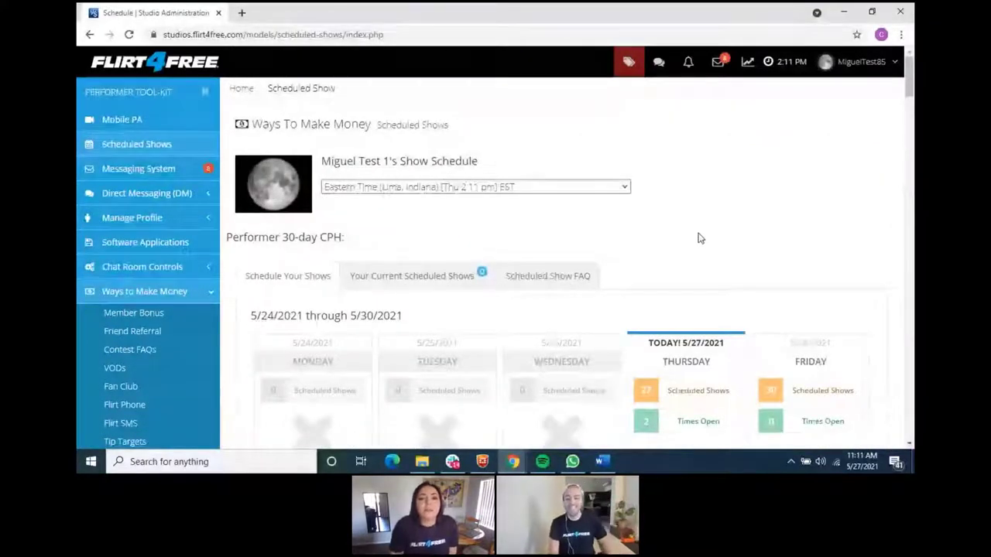
pyautogui.scroll(-2, 677, 240)
pyautogui.scroll(-5, 676, 240)
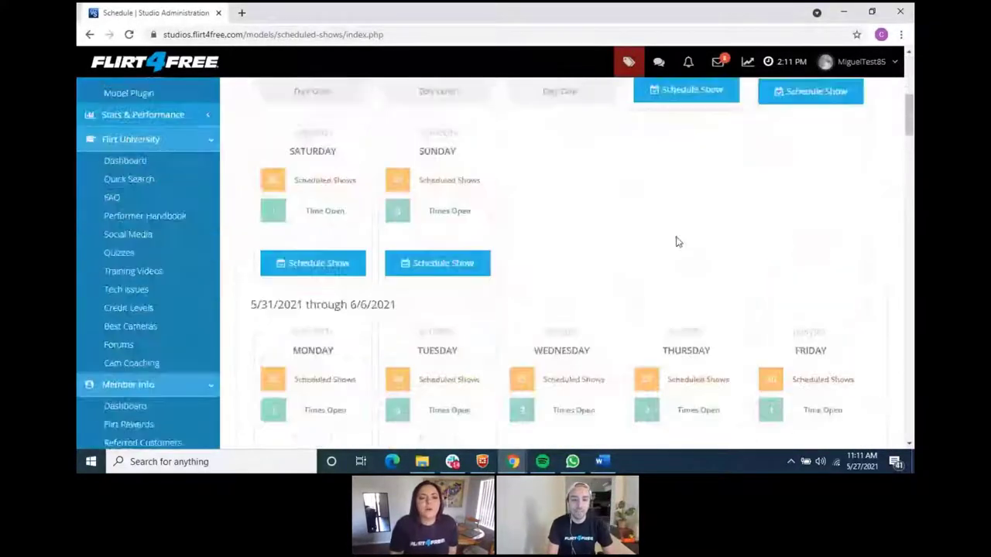
pyautogui.scroll(-2, 676, 240)
pyautogui.scroll(-1, 676, 242)
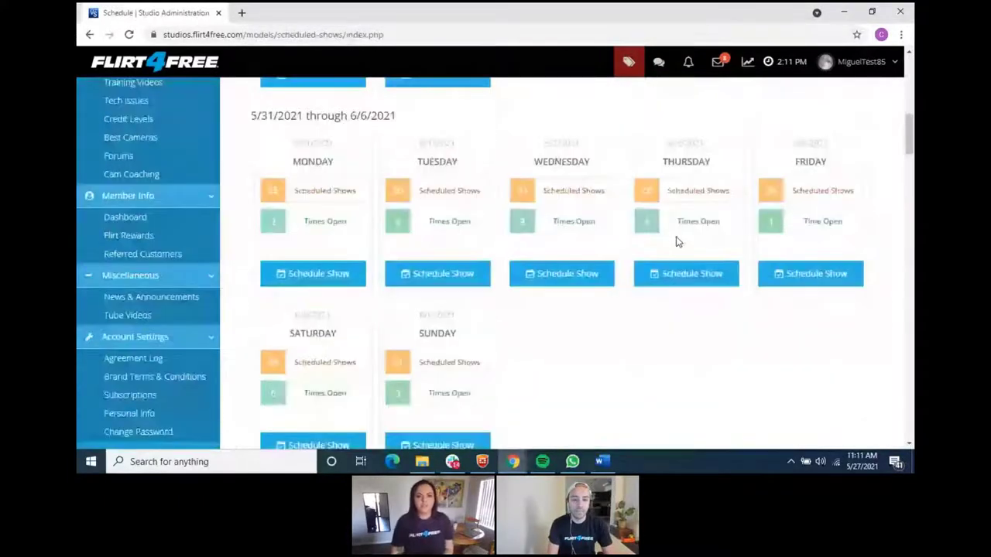
pyautogui.scroll(10, 690, 310)
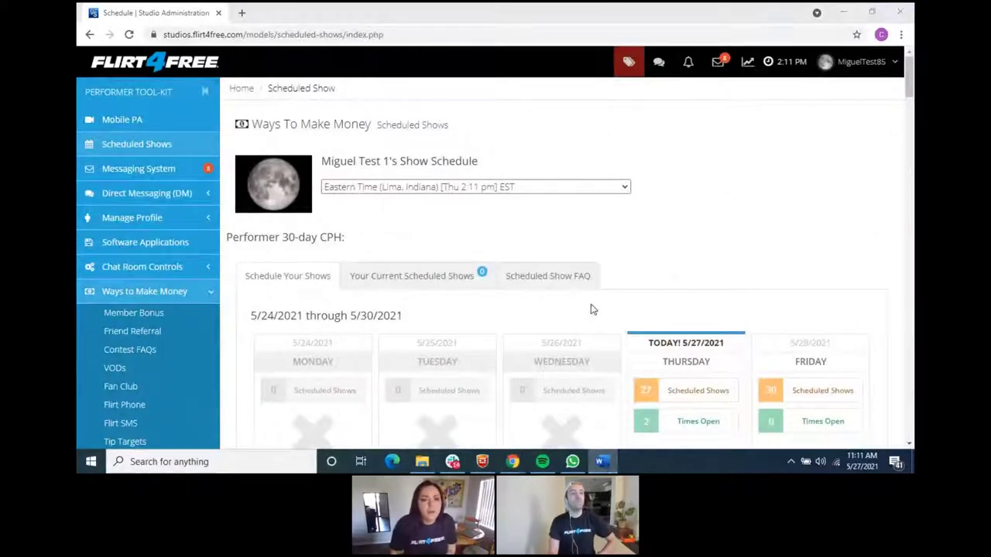
pyautogui.scroll(-8, 639, 261)
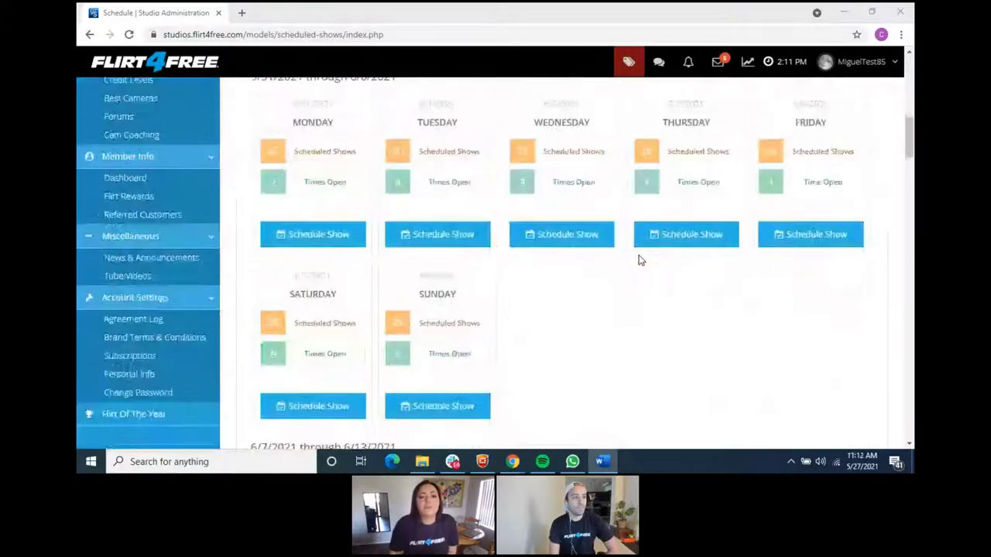
pyautogui.scroll(-5, 639, 260)
pyautogui.click(565, 246)
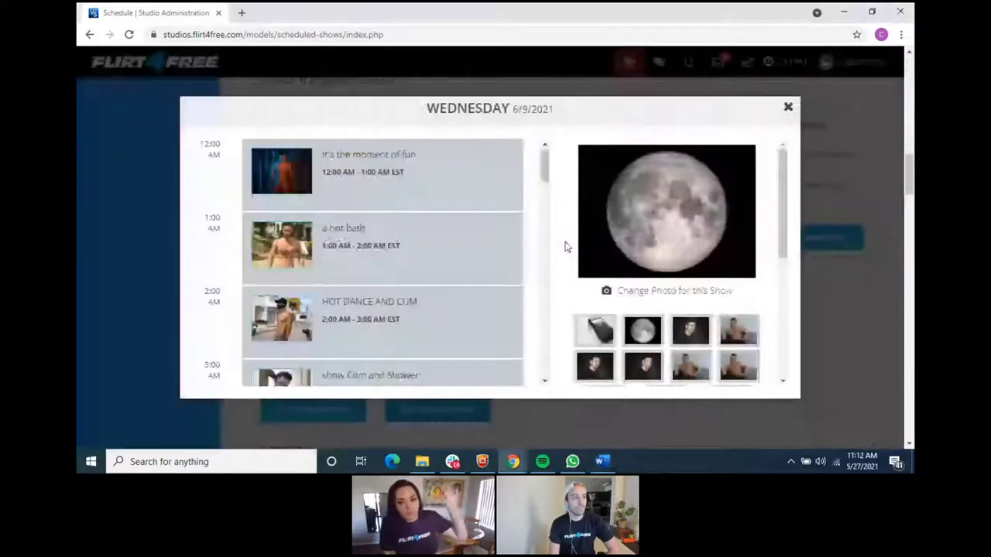
pyautogui.scroll(-8, 464, 261)
pyautogui.click(242, 12)
pyautogui.write('flirt4free.com')
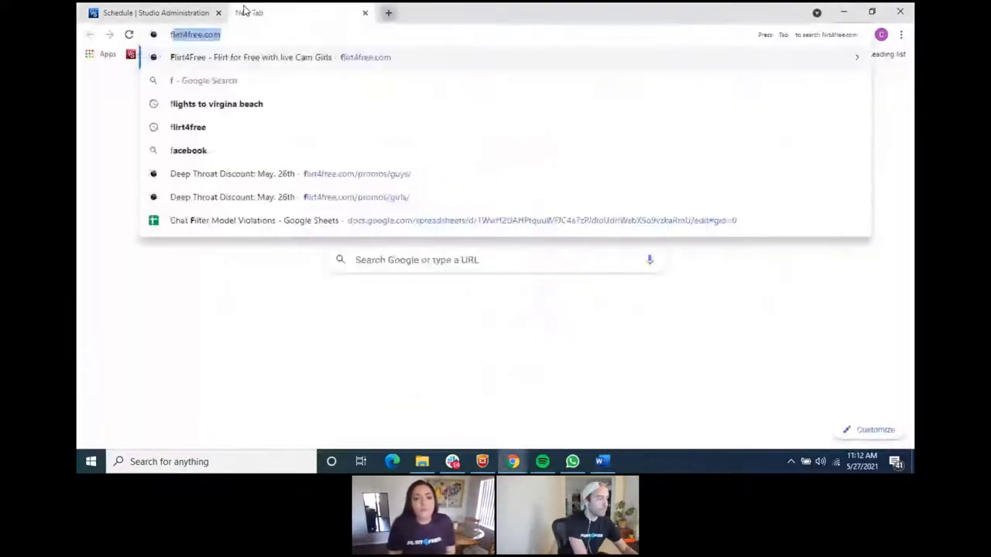
pyautogui.press('Return')
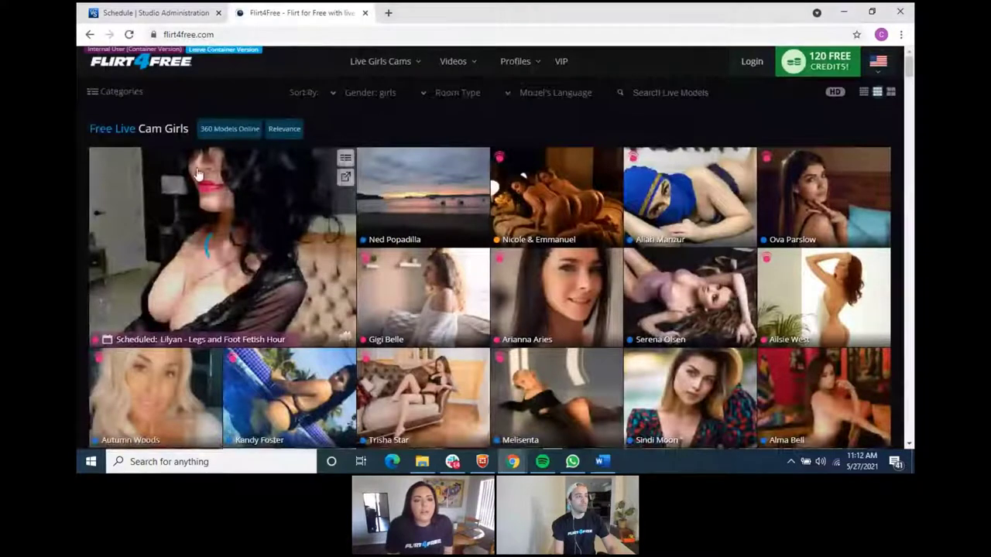
pyautogui.moveTo(378, 62)
pyautogui.click(378, 91)
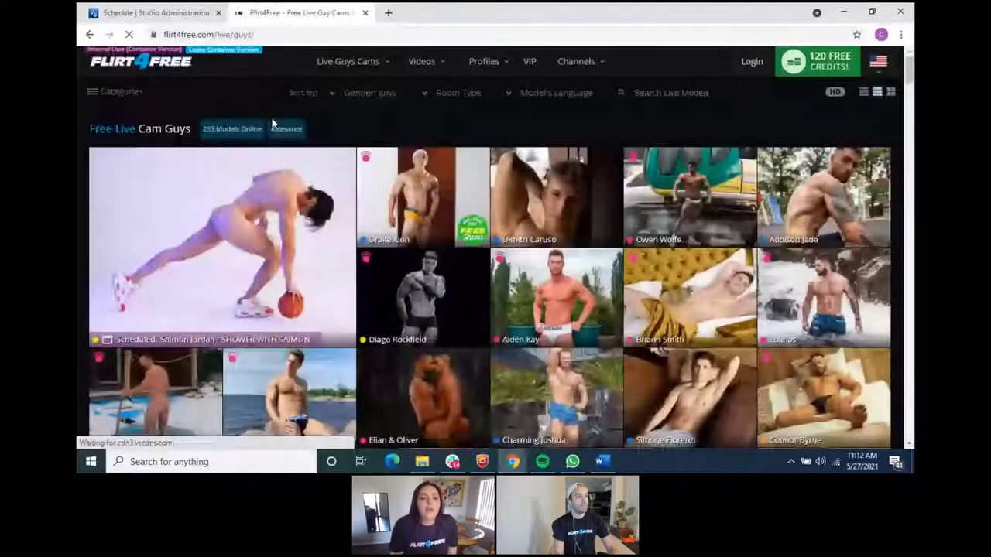
pyautogui.click(364, 12)
pyautogui.scroll(-7, 413, 229)
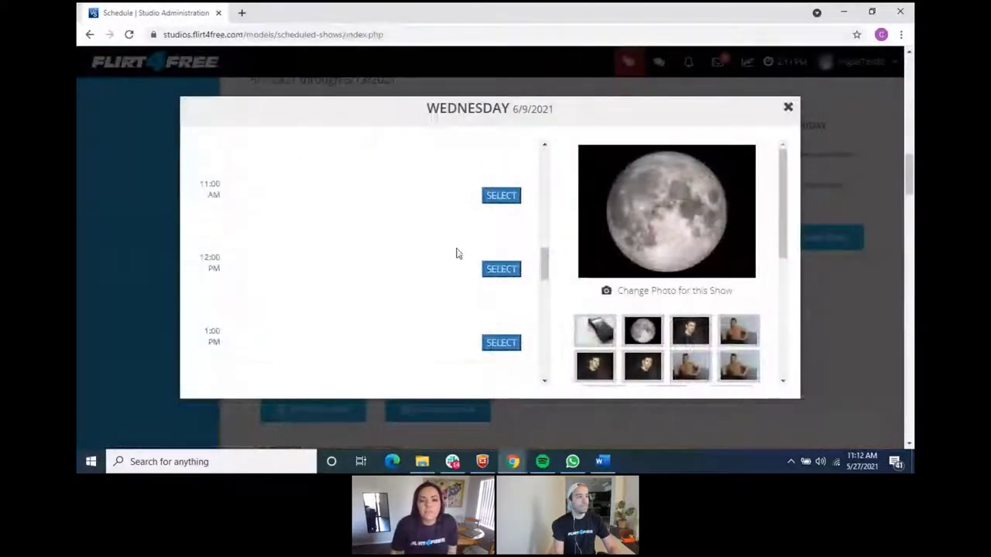
pyautogui.click(504, 180)
pyautogui.scroll(3, 659, 226)
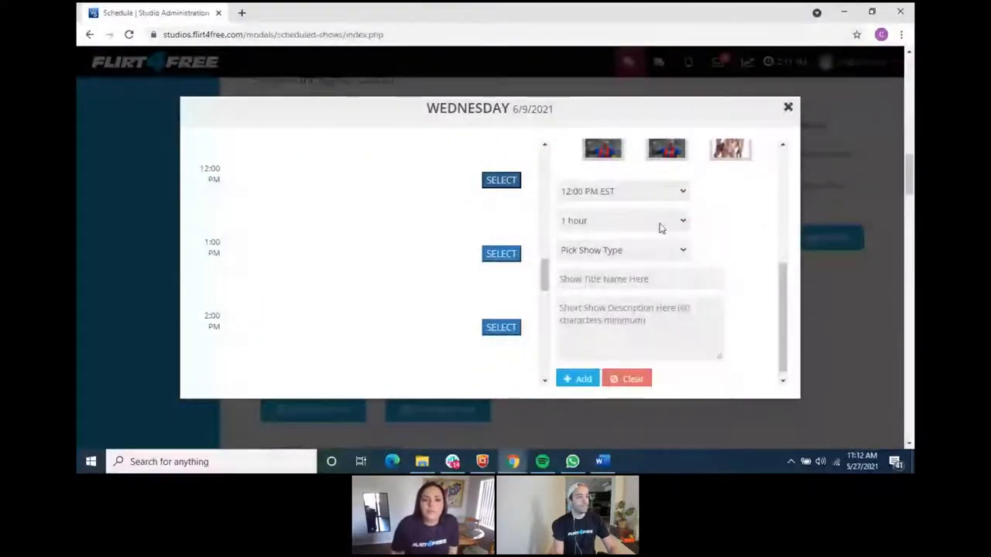
pyautogui.click(651, 231)
pyautogui.click(666, 256)
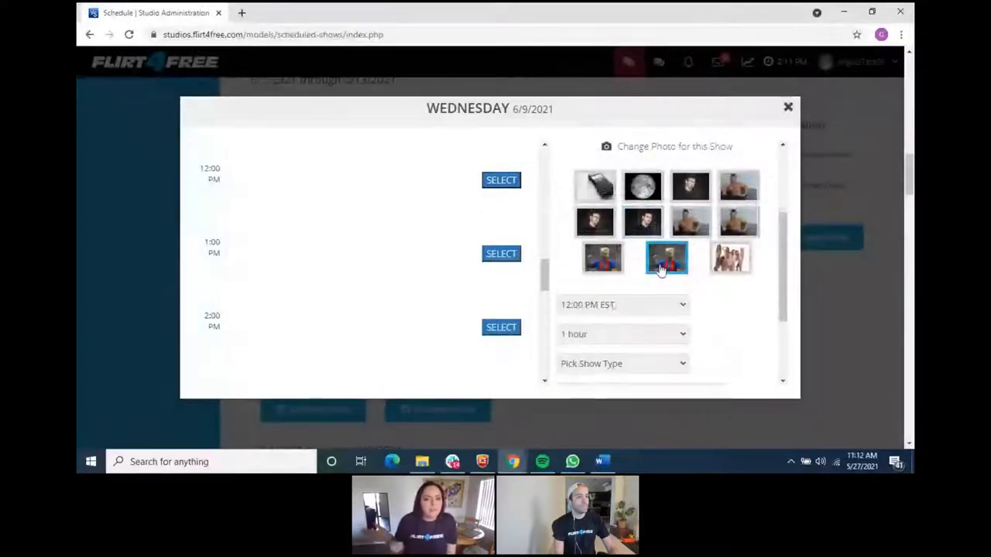
pyautogui.click(597, 307)
pyautogui.click(686, 338)
pyautogui.click(635, 363)
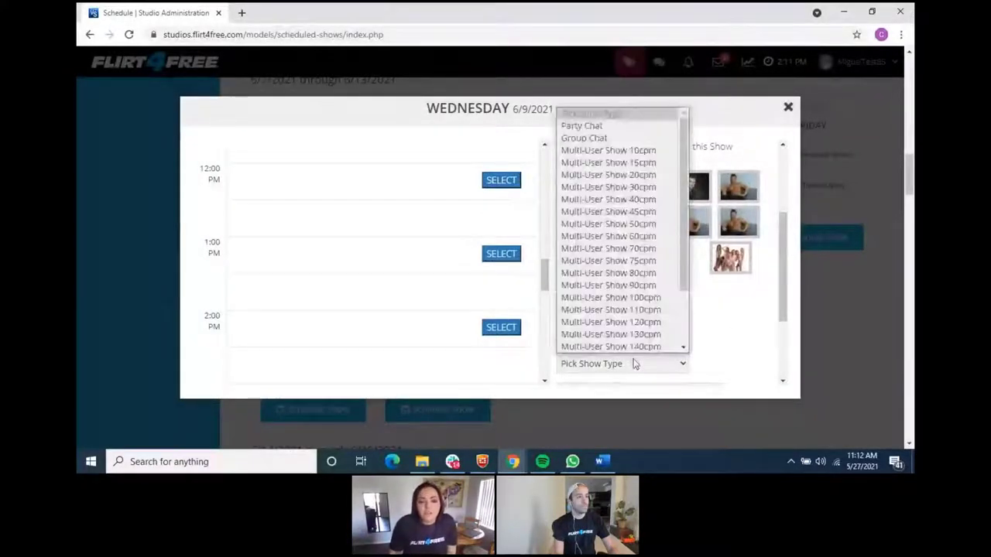
pyautogui.click(621, 137)
pyautogui.scroll(-3, 697, 268)
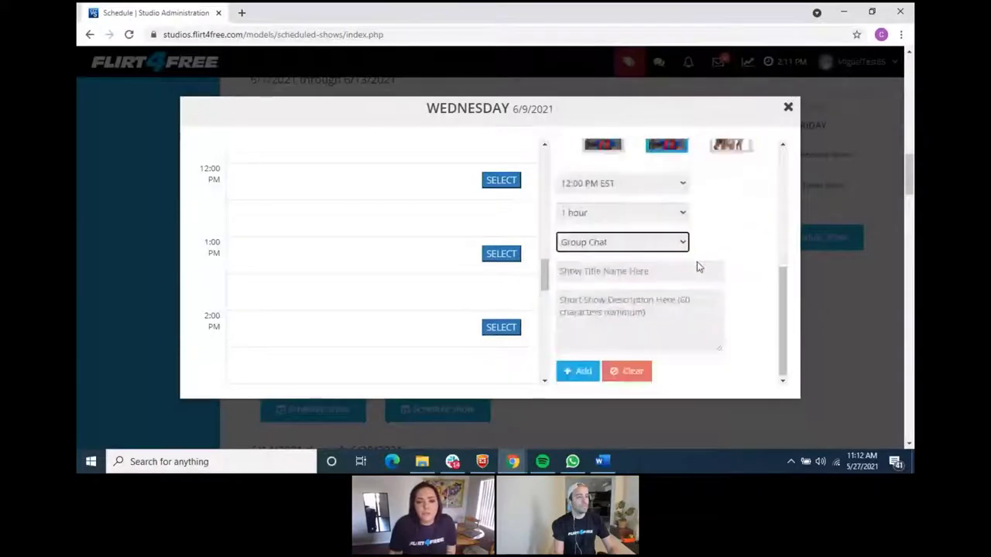
pyautogui.click(634, 271)
pyautogui.click(633, 304)
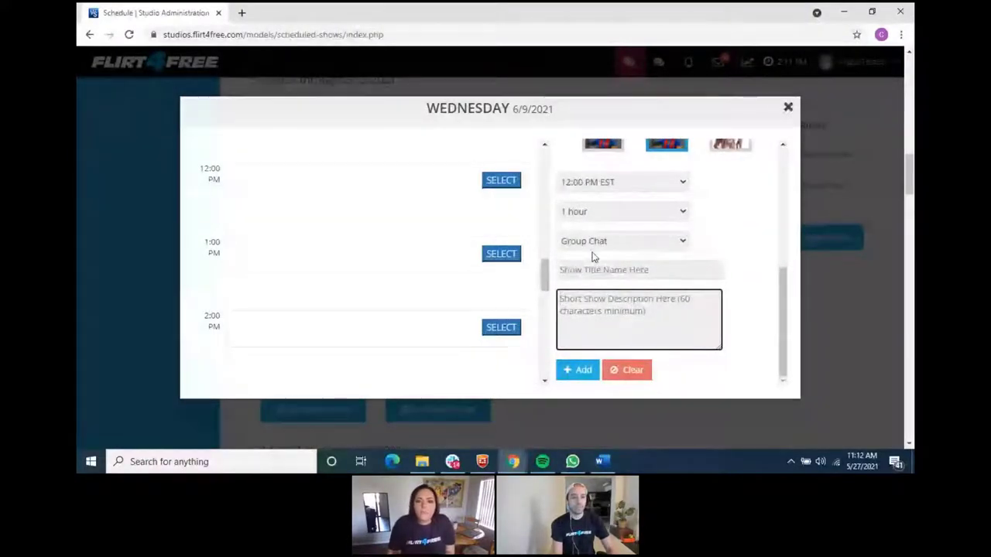
pyautogui.click(788, 107)
pyautogui.scroll(-2, 495, 290)
pyautogui.scroll(14, 553, 297)
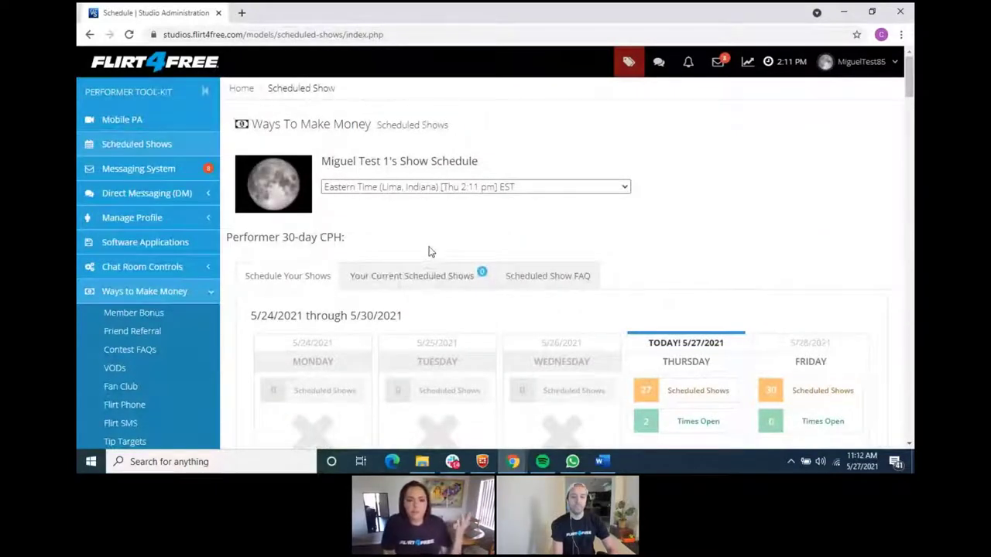
pyautogui.scroll(-5, 441, 248)
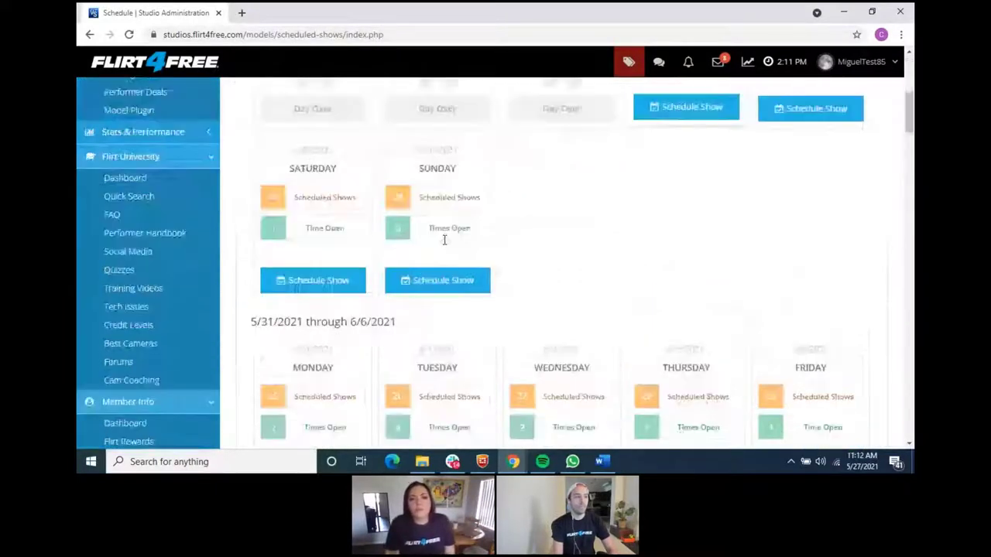
pyautogui.scroll(-4, 465, 232)
pyautogui.scroll(-4, 477, 225)
pyautogui.click(681, 239)
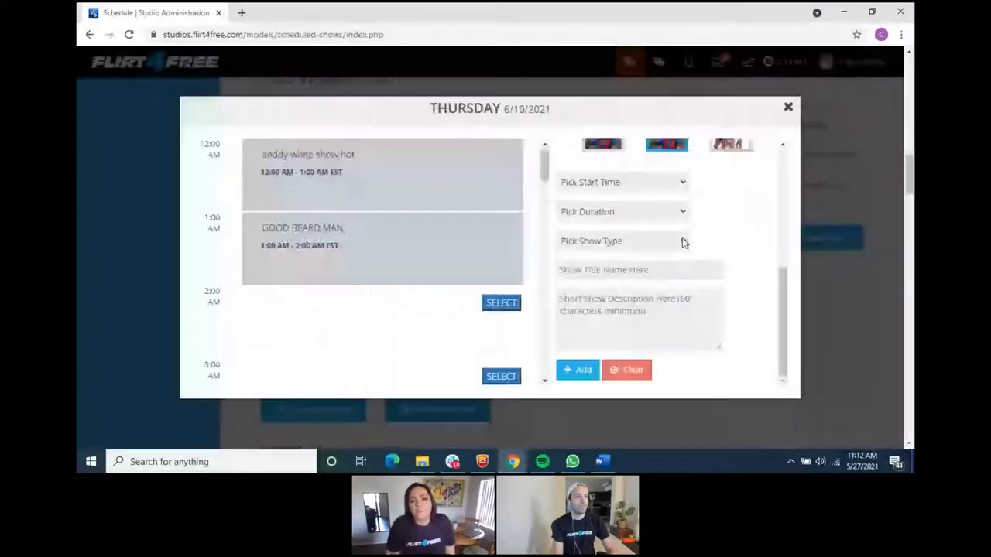
pyautogui.scroll(-5, 326, 298)
pyautogui.scroll(-2, 403, 255)
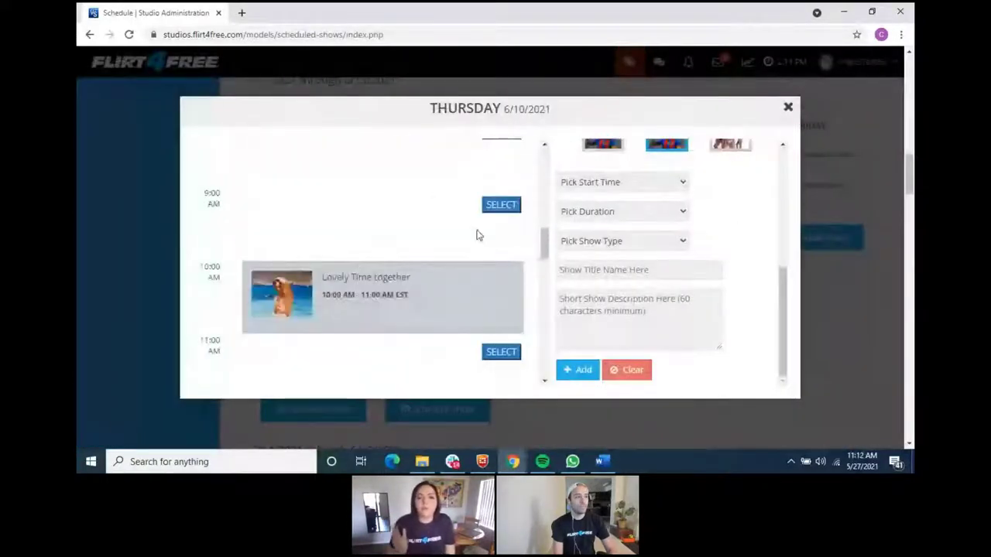
pyautogui.click(501, 206)
pyautogui.click(620, 241)
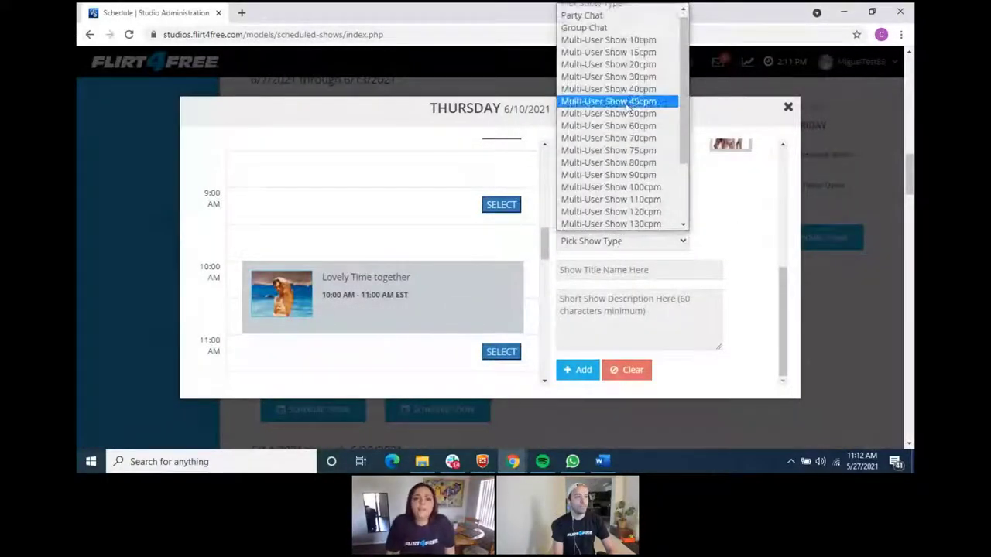
pyautogui.click(582, 22)
pyautogui.scroll(5, 657, 264)
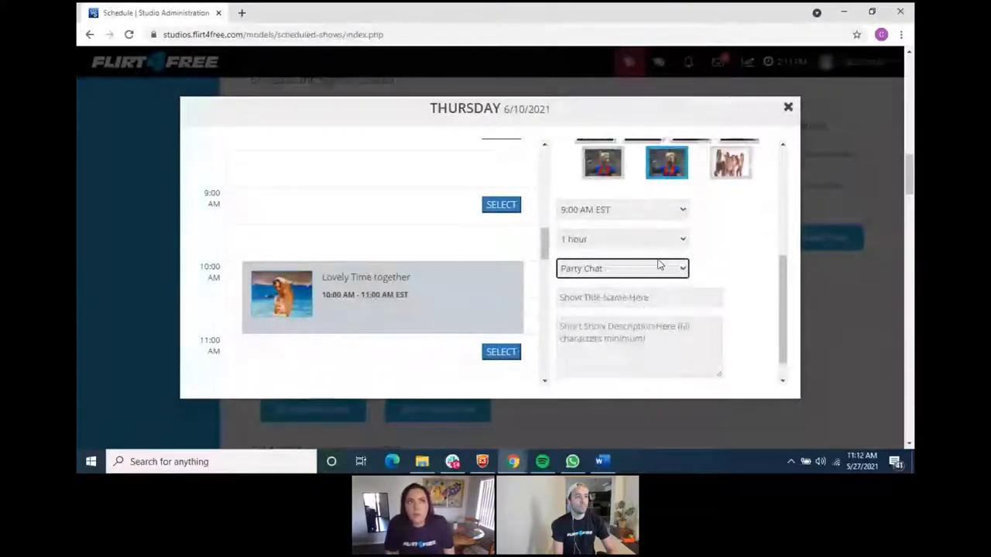
pyautogui.click(689, 343)
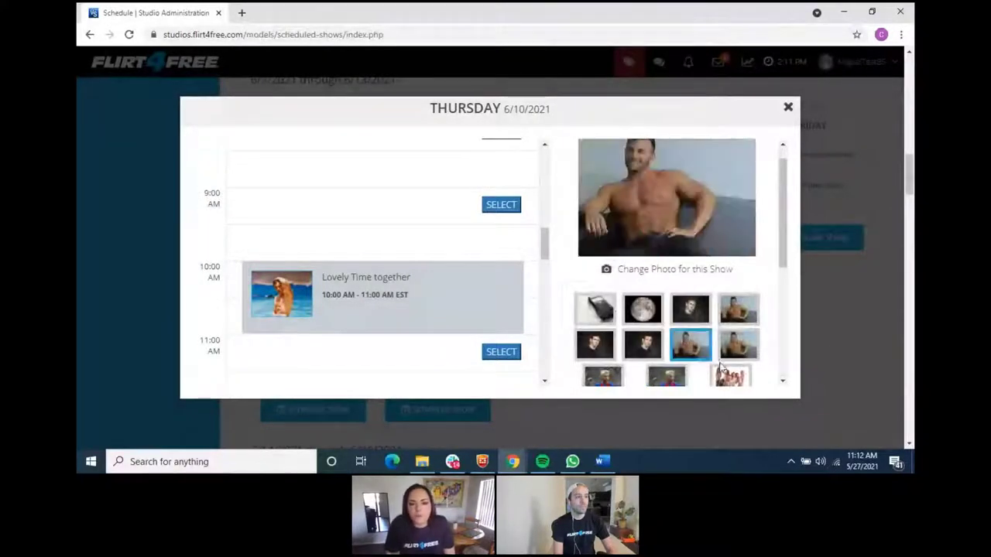
pyautogui.click(730, 376)
pyautogui.click(668, 376)
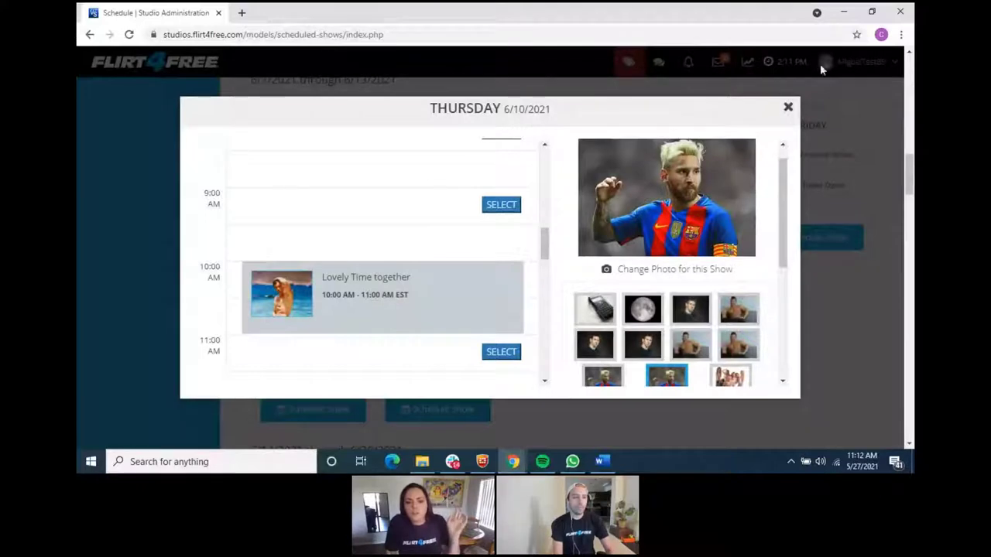
pyautogui.click(788, 110)
pyautogui.scroll(10, 501, 215)
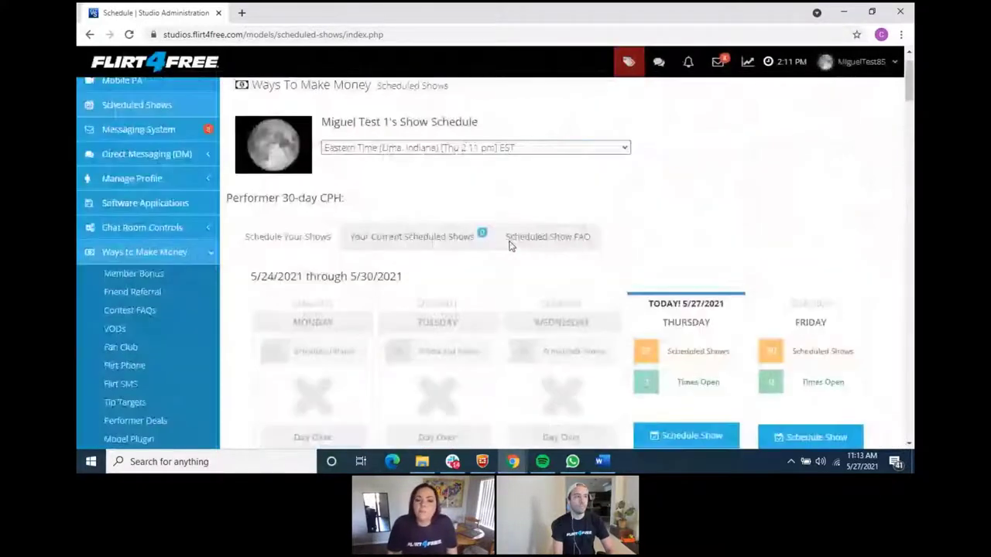
pyautogui.click(456, 237)
pyautogui.scroll(-3, 622, 305)
pyautogui.scroll(1, 464, 232)
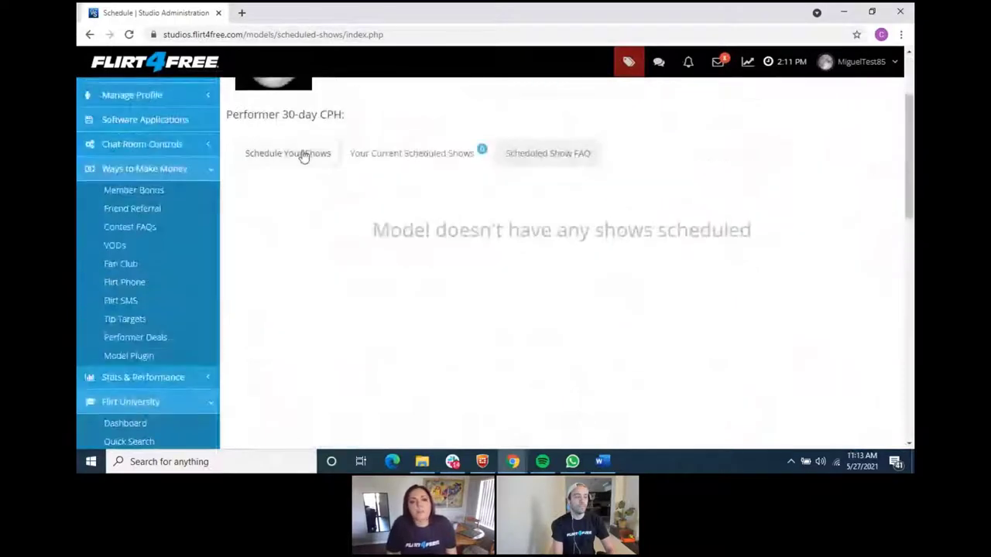
pyautogui.click(304, 156)
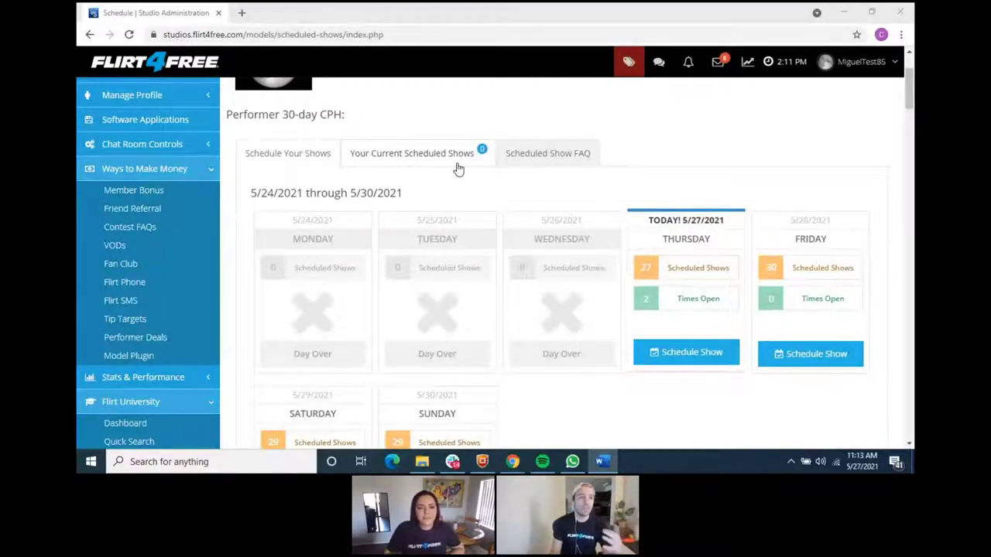
pyautogui.scroll(-10, 704, 316)
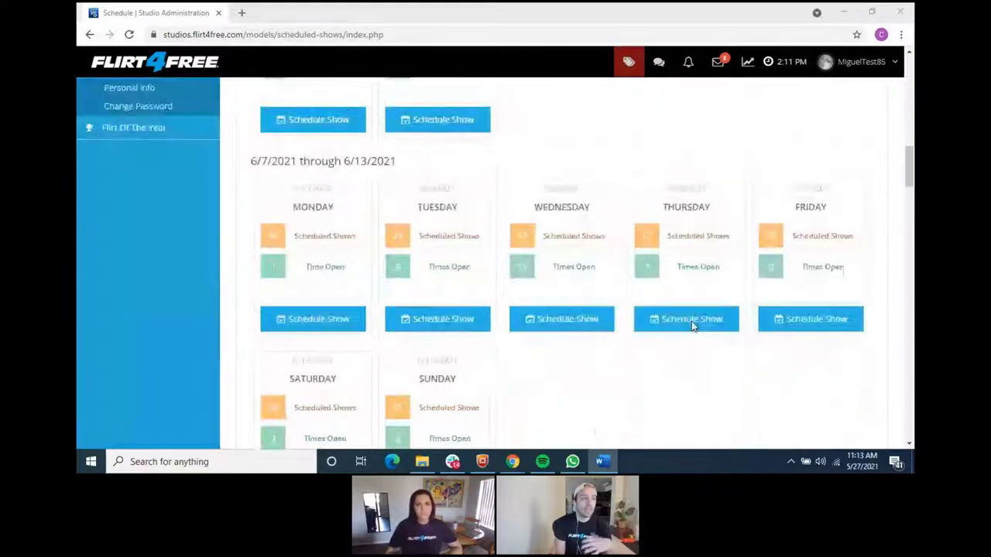
pyautogui.scroll(-1, 693, 325)
pyautogui.click(549, 246)
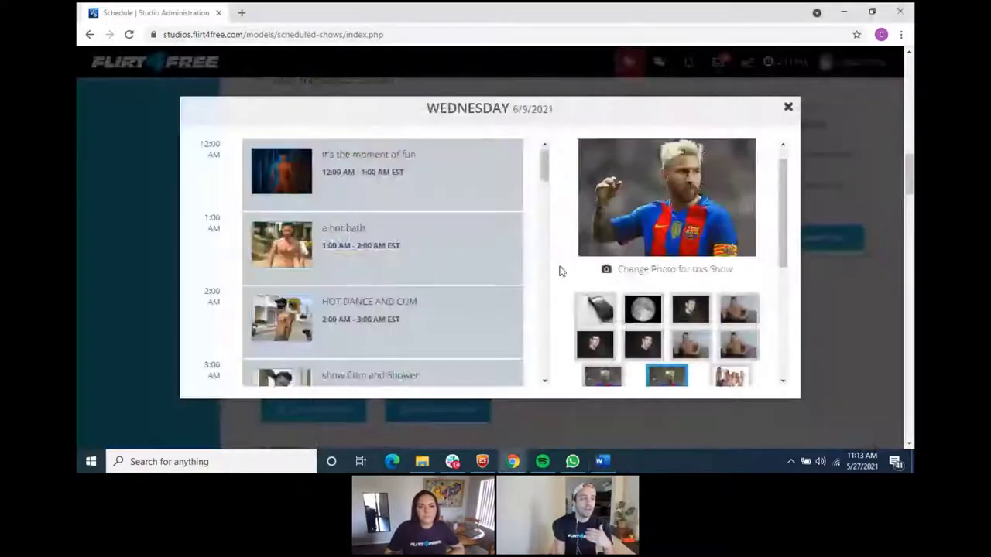
pyautogui.scroll(-8, 420, 280)
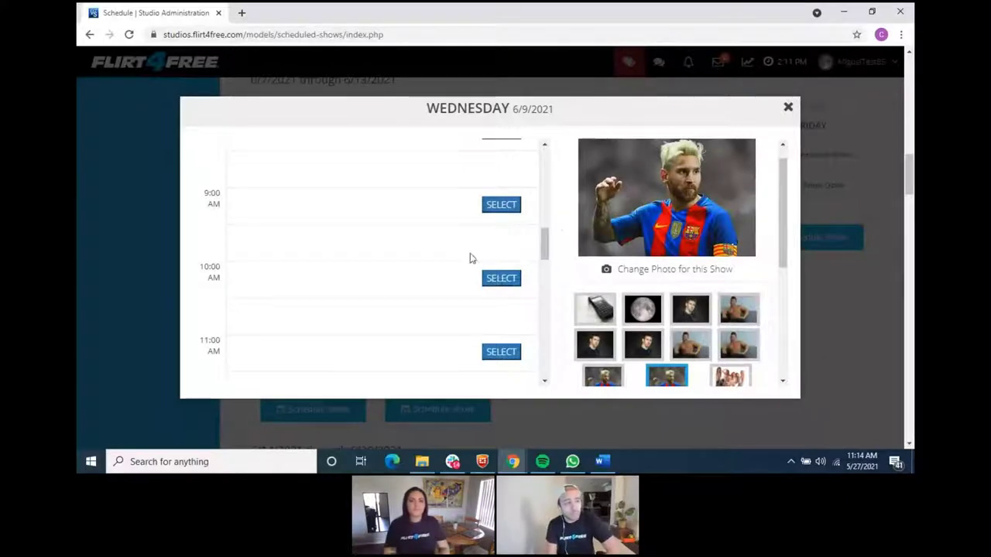
pyautogui.scroll(-2, 531, 321)
pyautogui.scroll(-1, 658, 317)
pyautogui.scroll(-3, 658, 318)
pyautogui.click(621, 269)
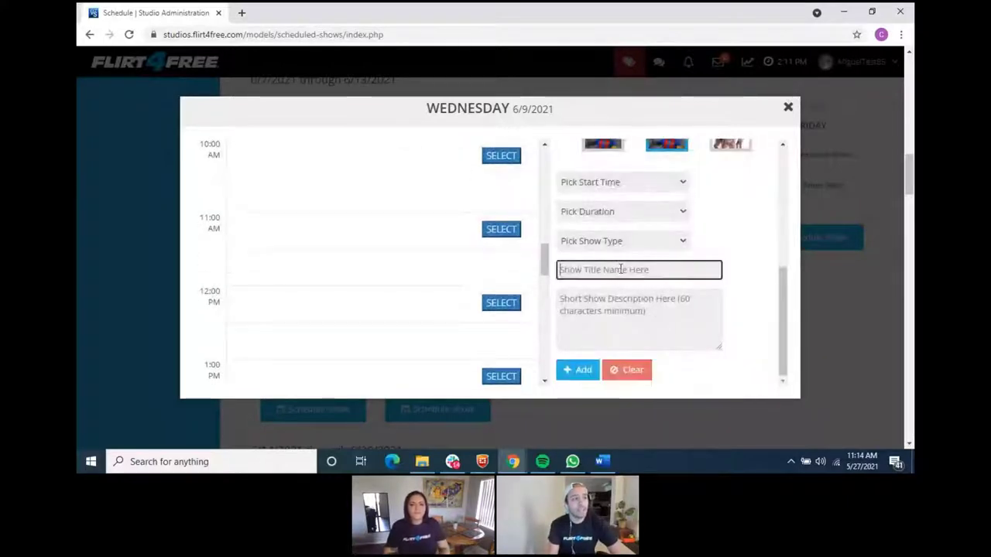
pyautogui.click(653, 335)
pyautogui.scroll(5, 704, 314)
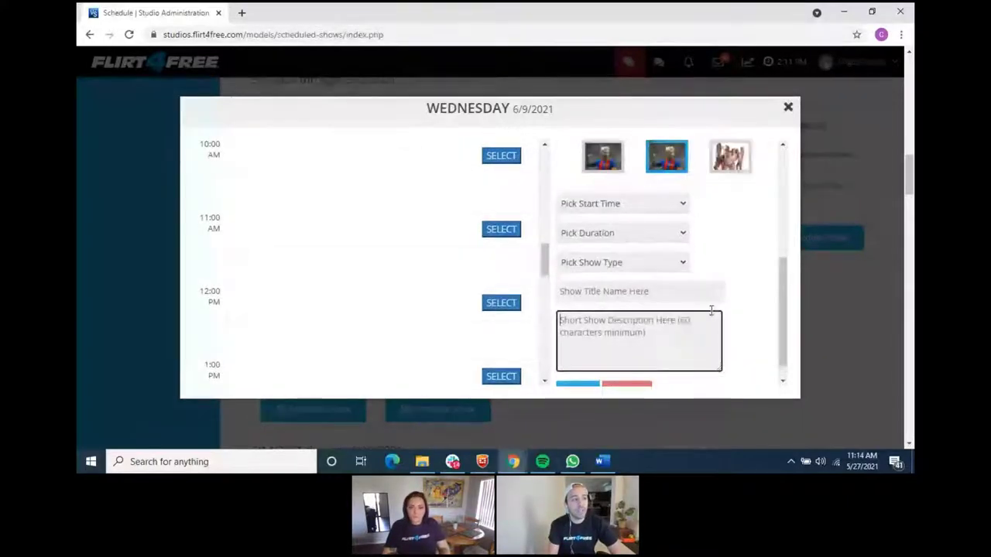
pyautogui.scroll(2, 681, 326)
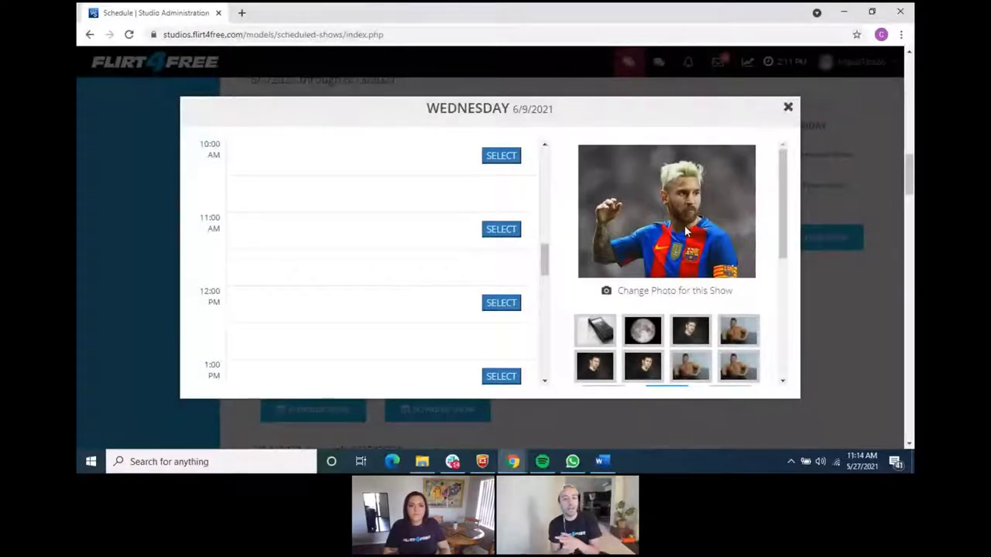
pyautogui.scroll(-2, 412, 312)
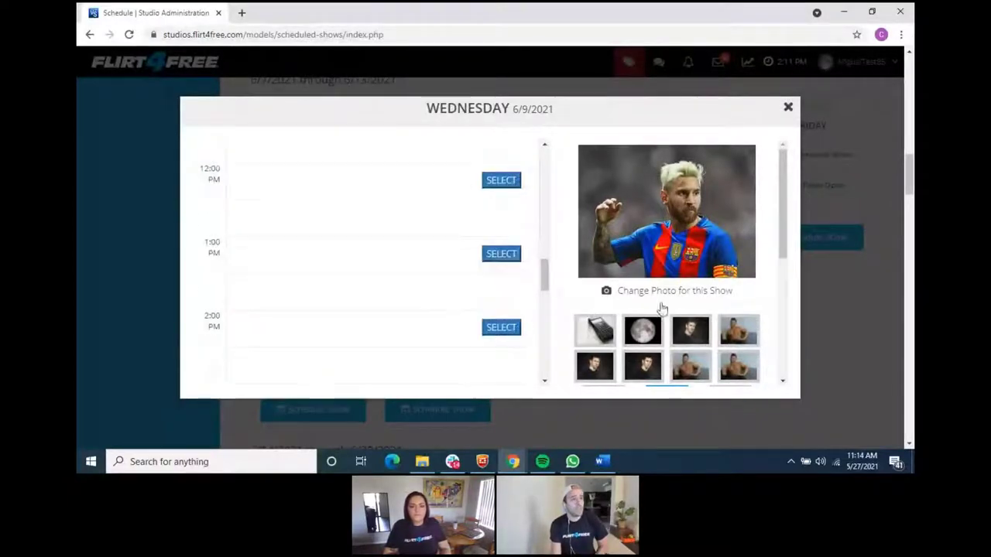
pyautogui.scroll(-3, 659, 303)
# - Close the Wednesday scheduling dialog and scroll back through the weekly calendar
pyautogui.click(788, 107)
pyautogui.scroll(5, 438, 186)
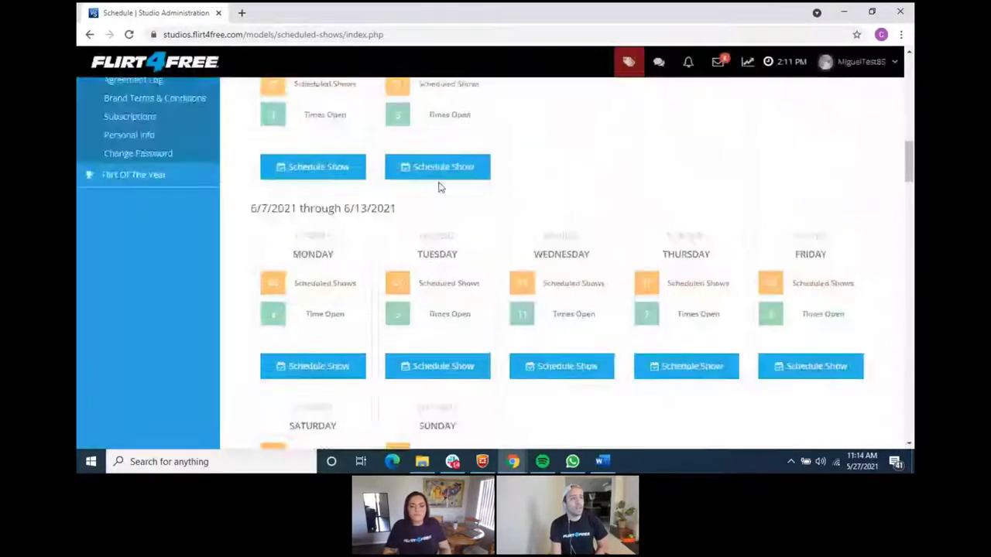
pyautogui.scroll(5, 470, 202)
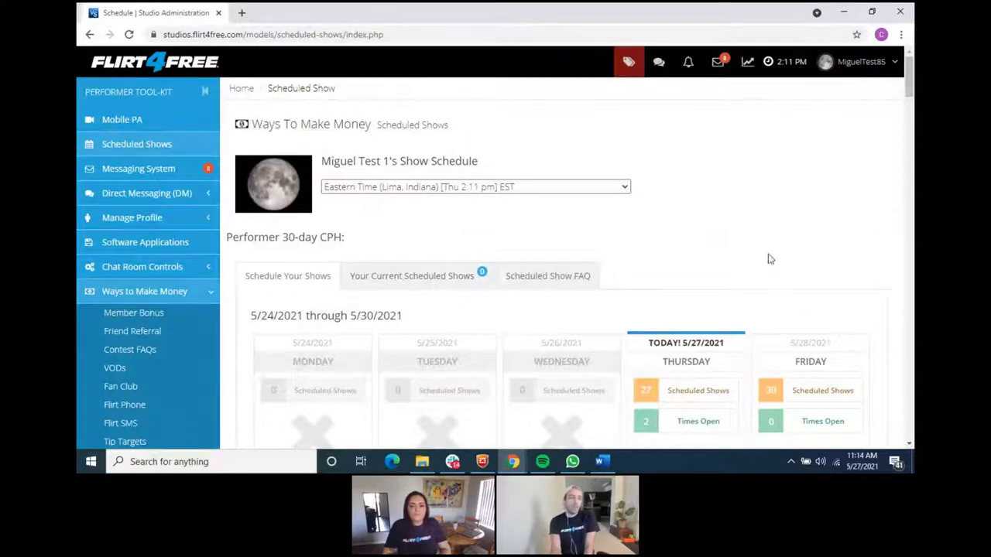
pyautogui.scroll(-7, 769, 260)
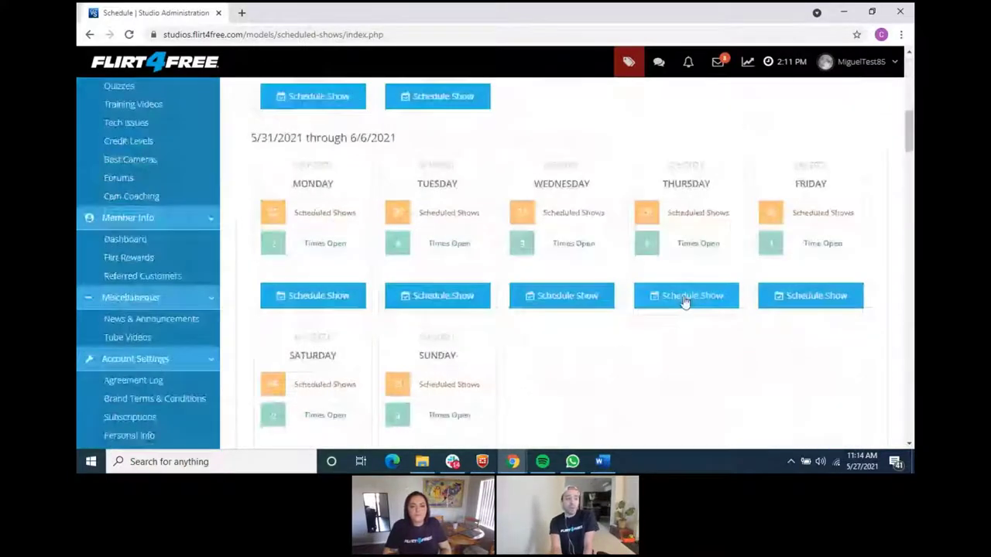
# - Pick Party Chat as Thursday 6/3/2021's show type, keeping the start time, then close unsaved
pyautogui.click(685, 298)
pyautogui.click(619, 186)
pyautogui.click(622, 193)
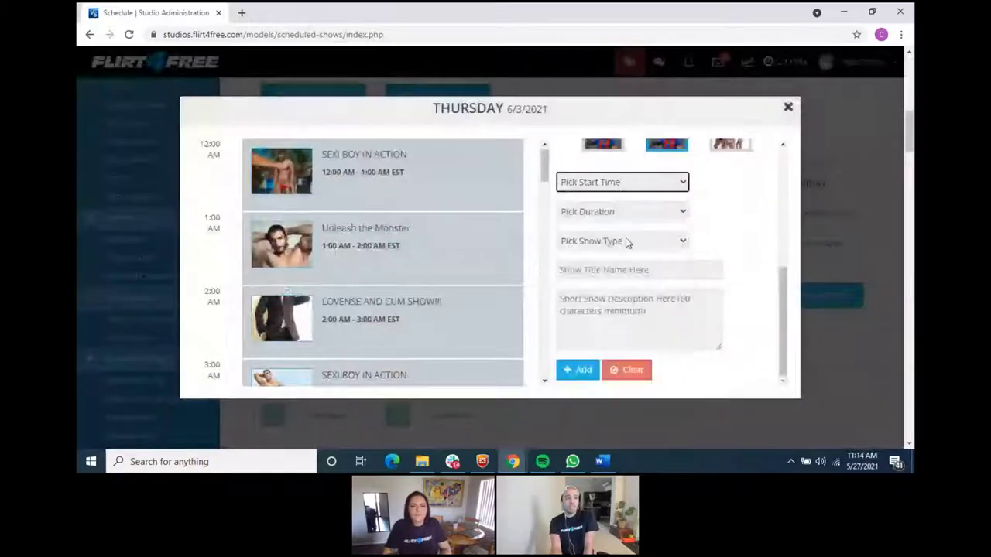
pyautogui.click(627, 242)
pyautogui.click(622, 15)
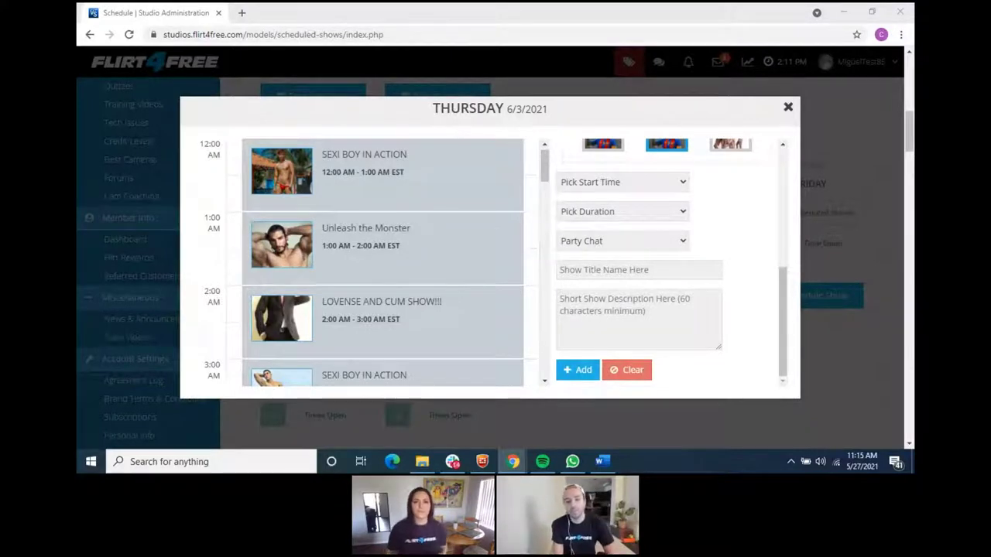
pyautogui.click(787, 106)
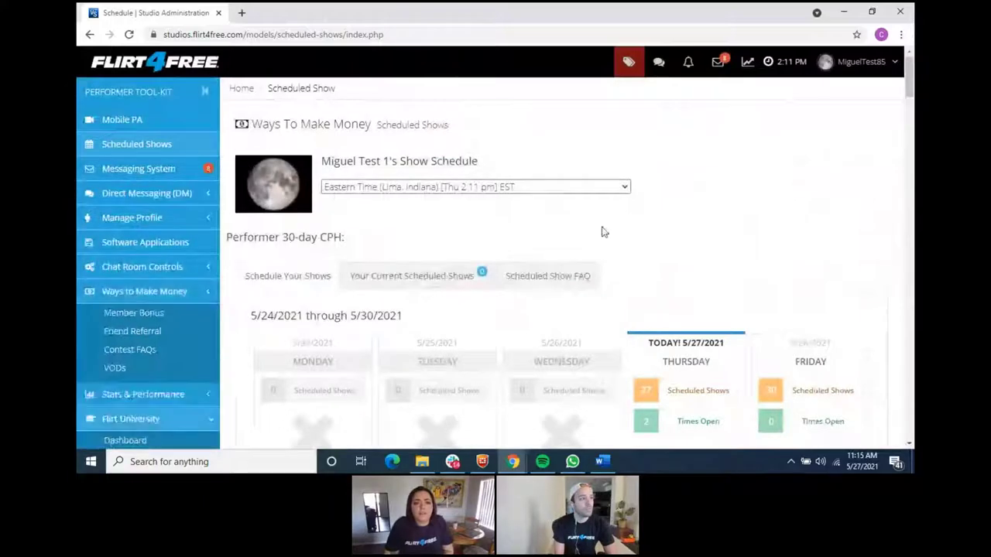
pyautogui.scroll(-15, 673, 317)
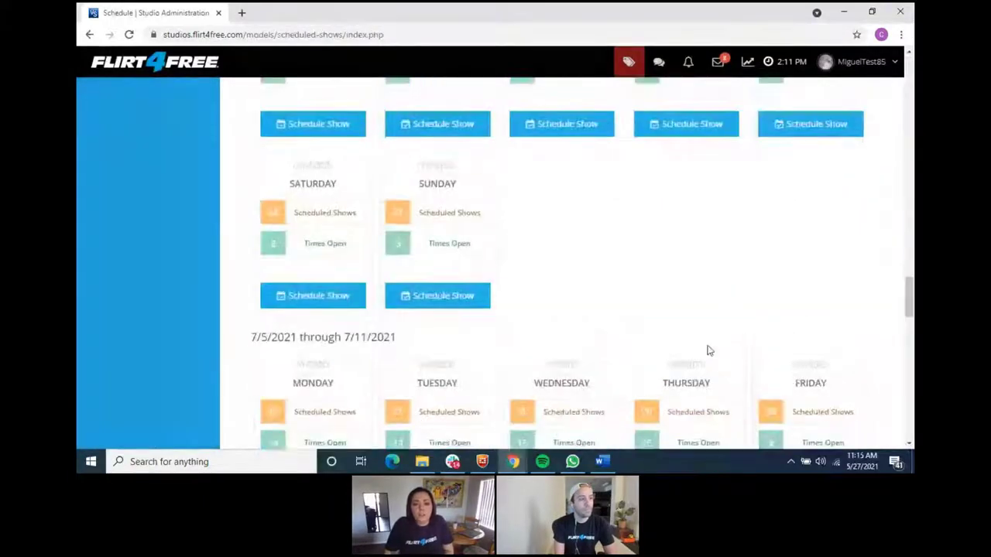
pyautogui.scroll(-15, 707, 351)
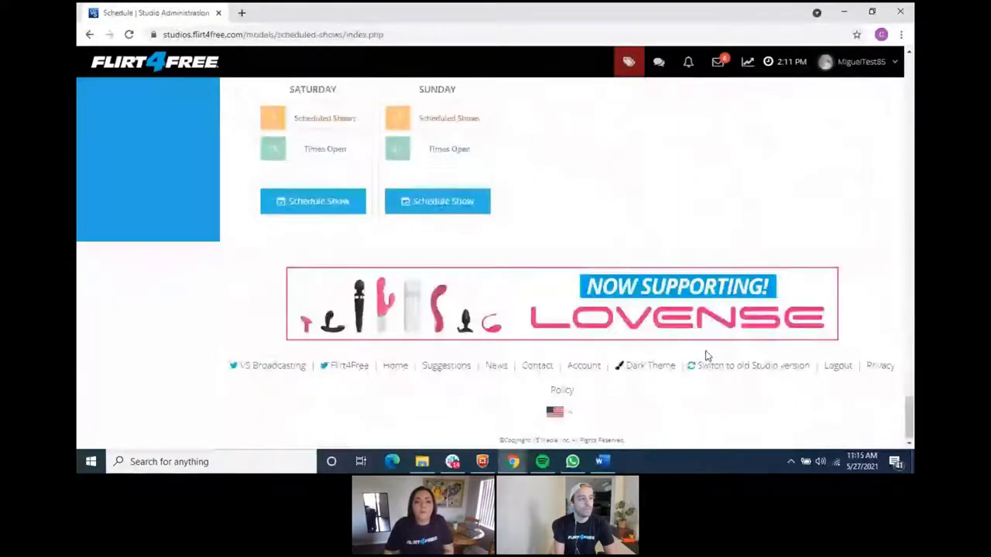
pyautogui.scroll(5, 705, 349)
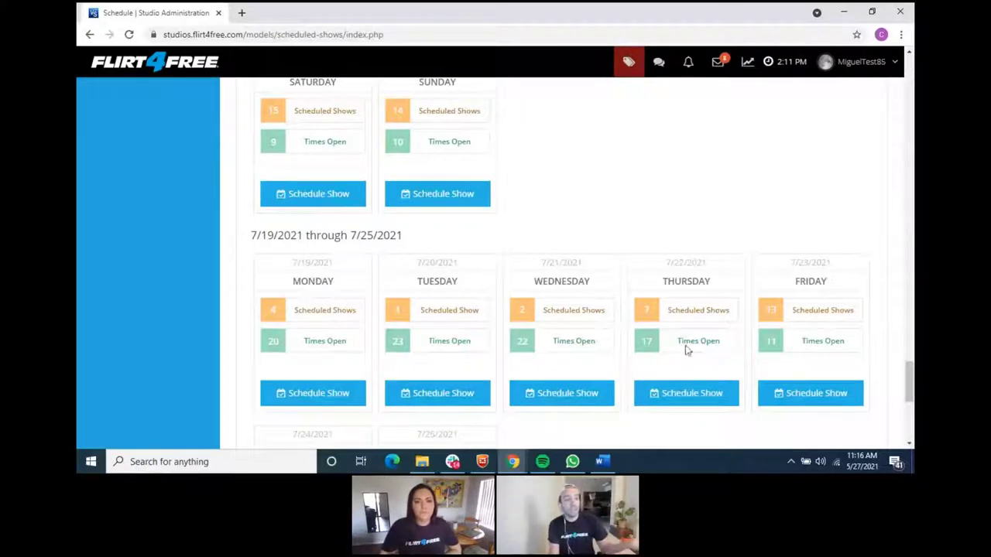
pyautogui.moveTo(411, 239); pyautogui.dragTo(253, 235)
pyautogui.click(252, 235)
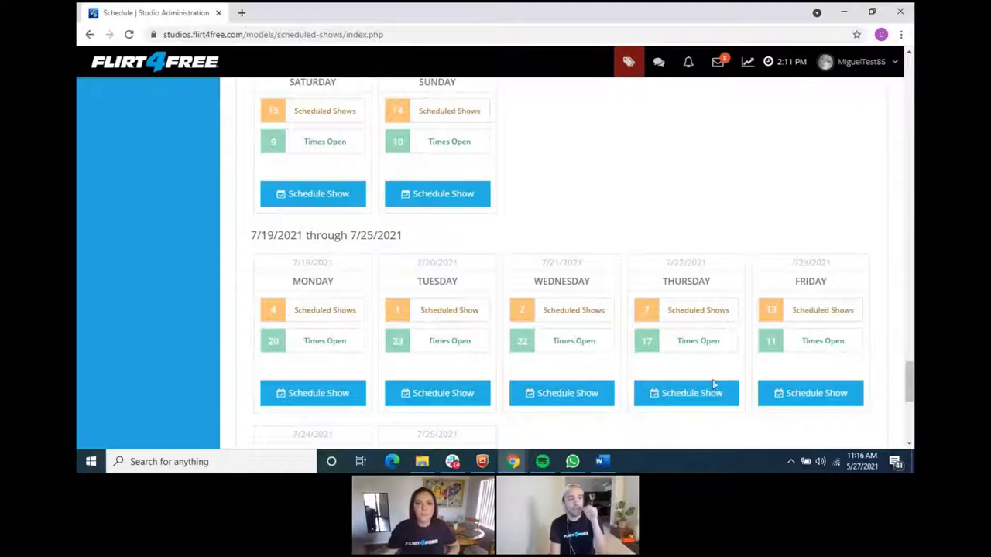
pyautogui.scroll(1, 911, 347)
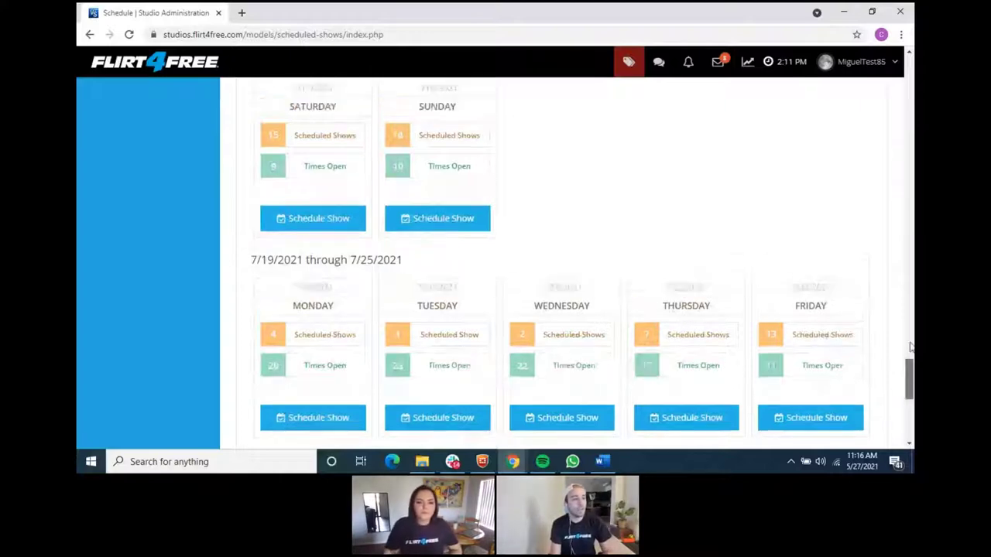
pyautogui.scroll(15, 194, 185)
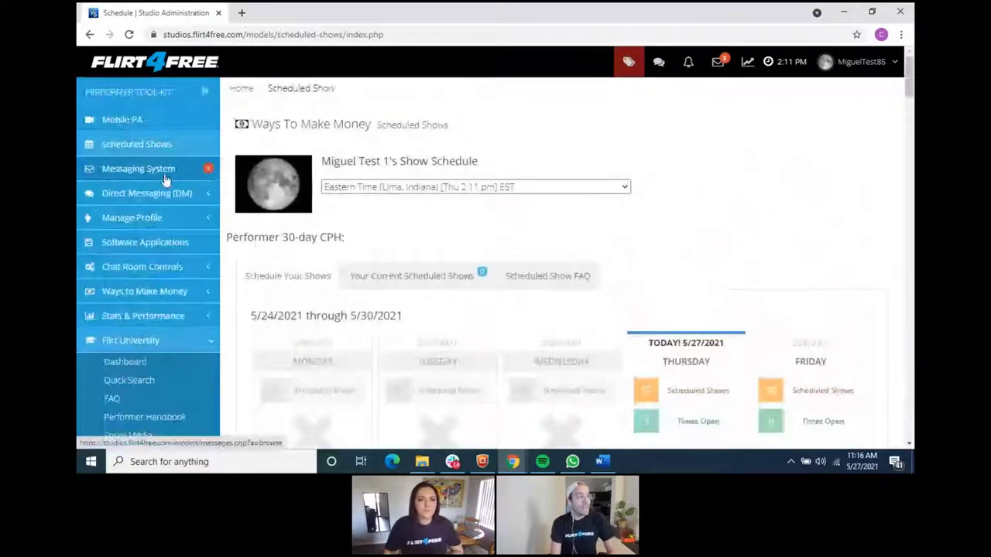
# - Open the Messaging System inbox and scroll through its message list
pyautogui.click(165, 175)
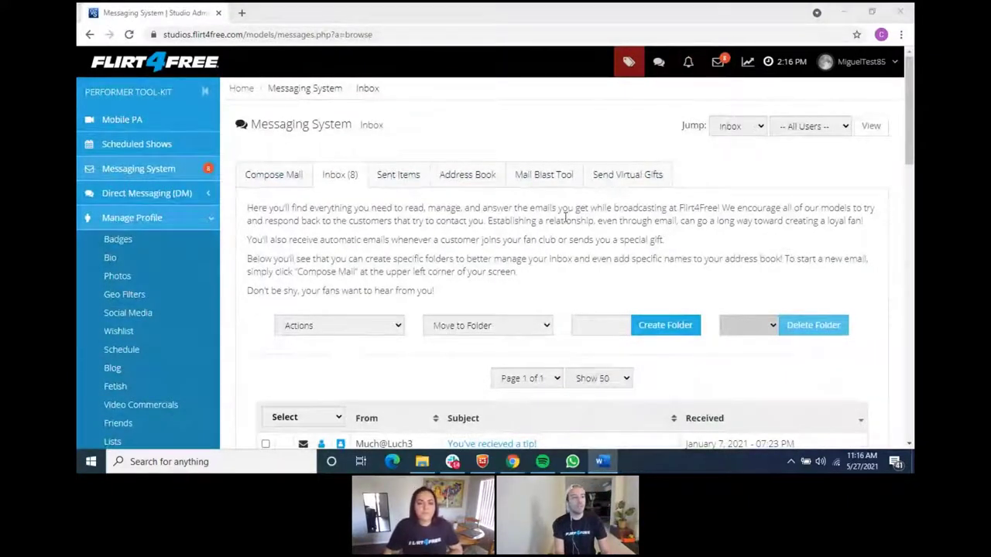
pyautogui.scroll(-3, 564, 225)
pyautogui.scroll(-1, 564, 233)
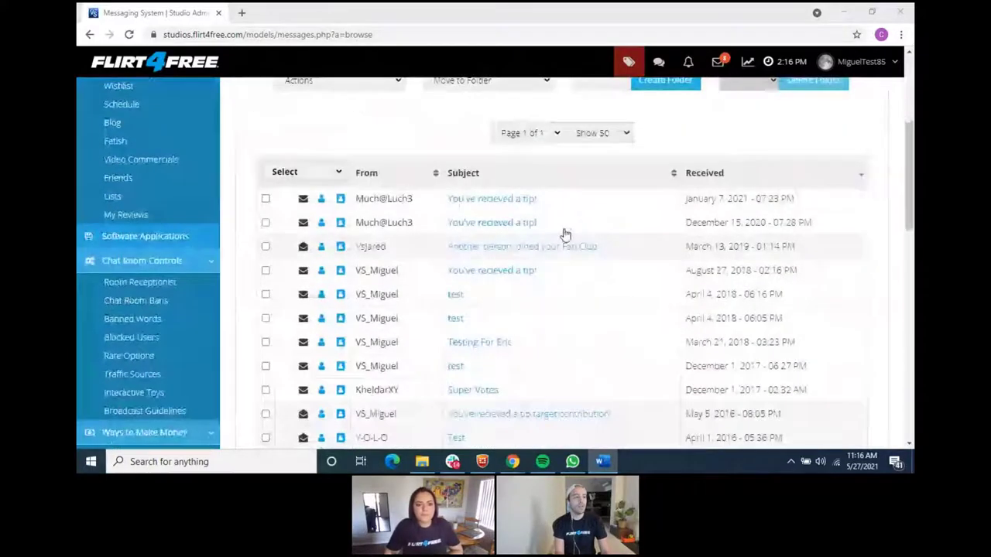
pyautogui.scroll(-2, 569, 246)
pyautogui.scroll(5, 571, 247)
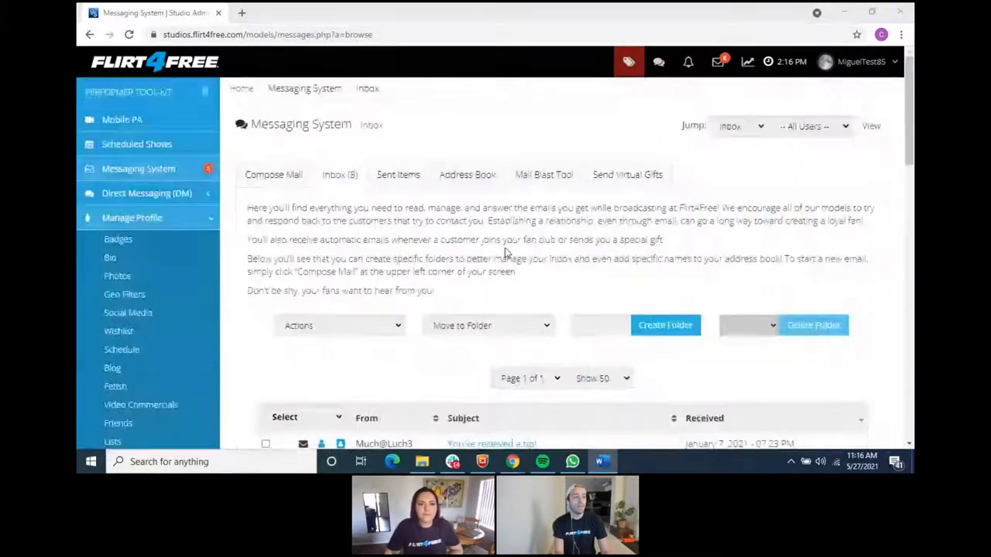
pyautogui.scroll(-3, 416, 219)
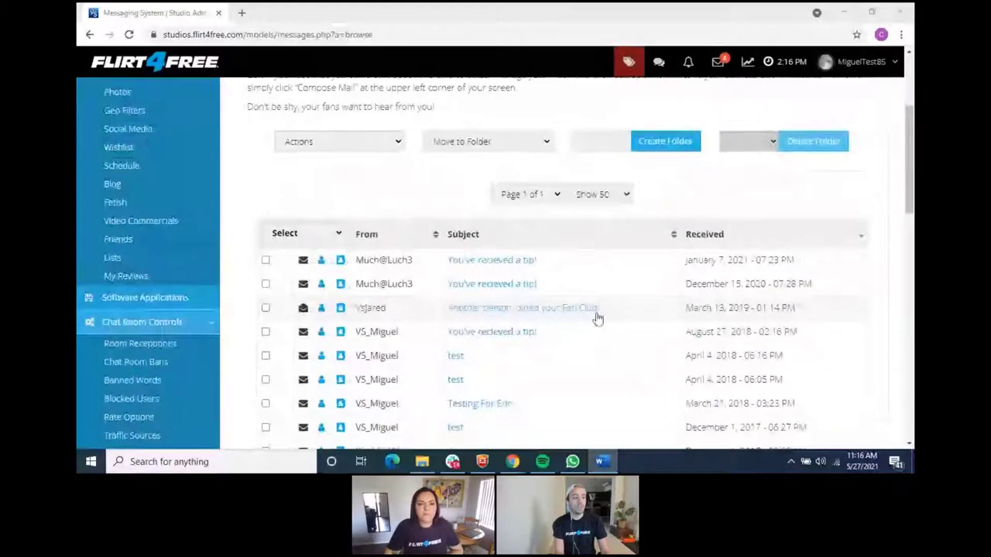
pyautogui.scroll(3, 475, 299)
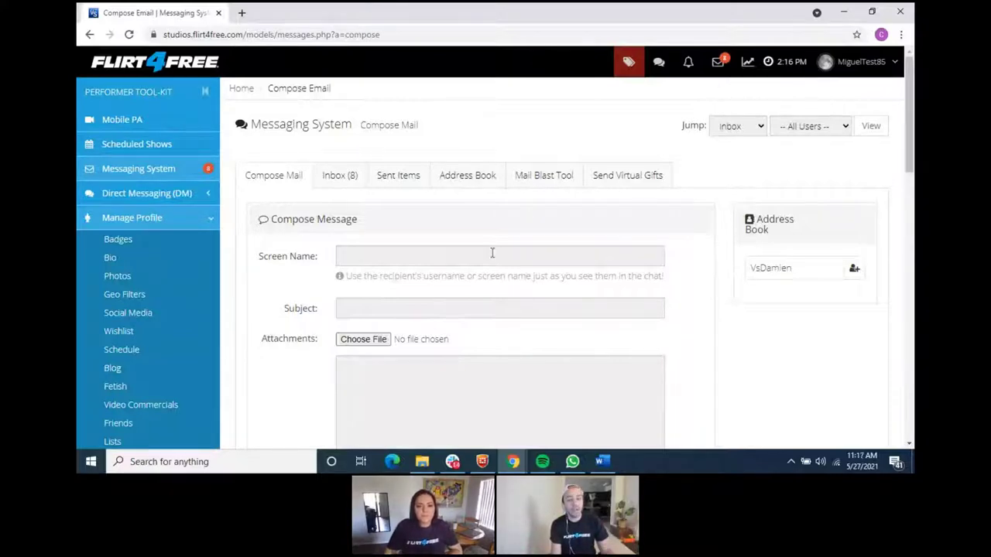
# - Enter the recipient performer's screen name in the Screen Name field, correcting a typo
pyautogui.click(384, 259)
pyautogui.write('V')
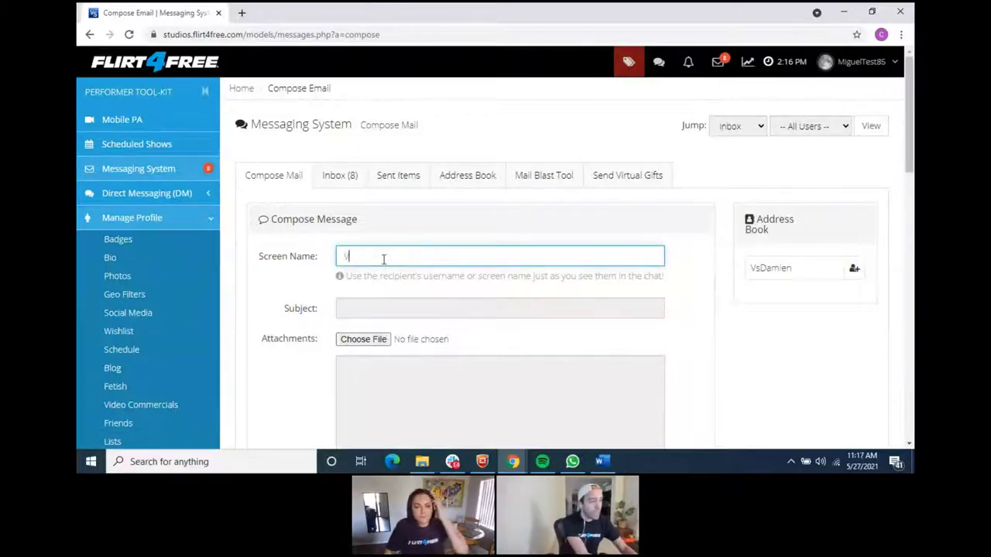
pyautogui.write('sCAME')
pyautogui.press('BackSpace')
pyautogui.press('BackSpace')
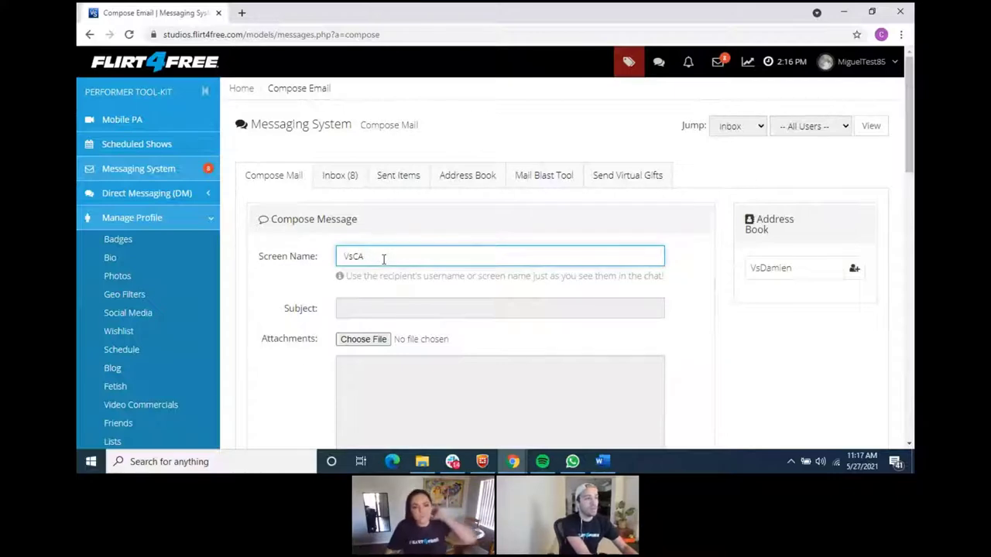
pyautogui.press('BackSpace')
pyautogui.write('arlos')
# - Move through the Subject and message body fields, check the Word window, then open Mail Blast Tool
pyautogui.click(409, 308)
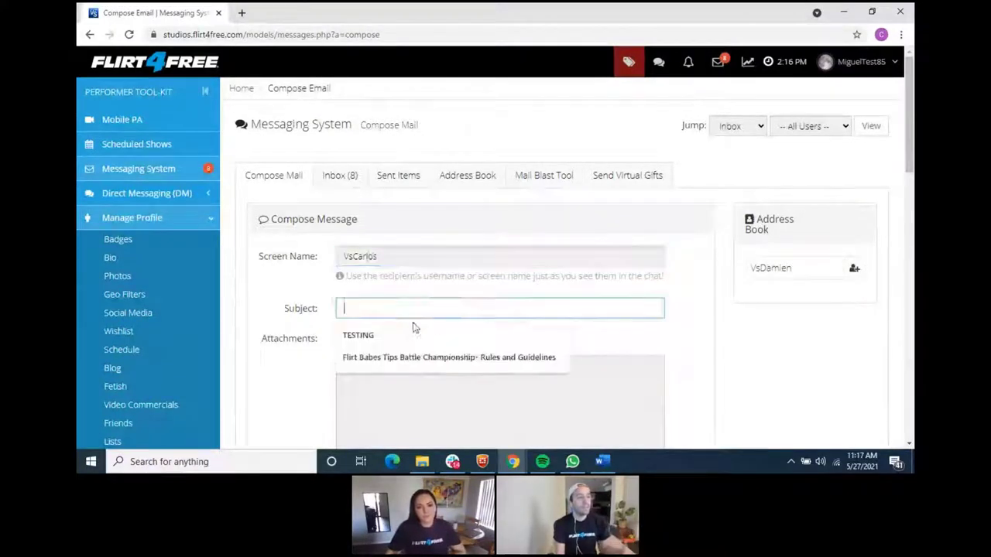
pyautogui.click(457, 425)
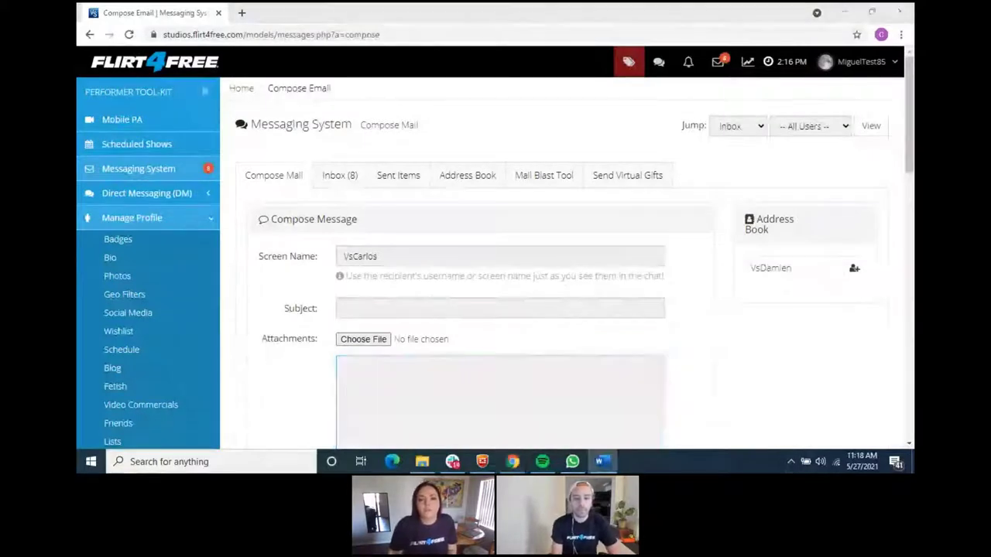
pyautogui.hotkey('alt', 'Tab')
pyautogui.hotkey('alt', 'Tab')
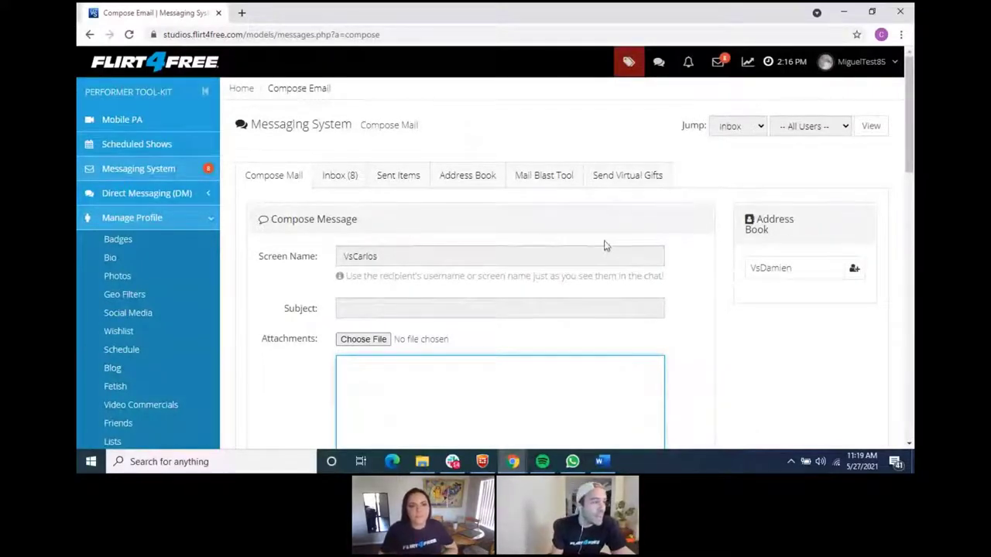
pyautogui.click(546, 177)
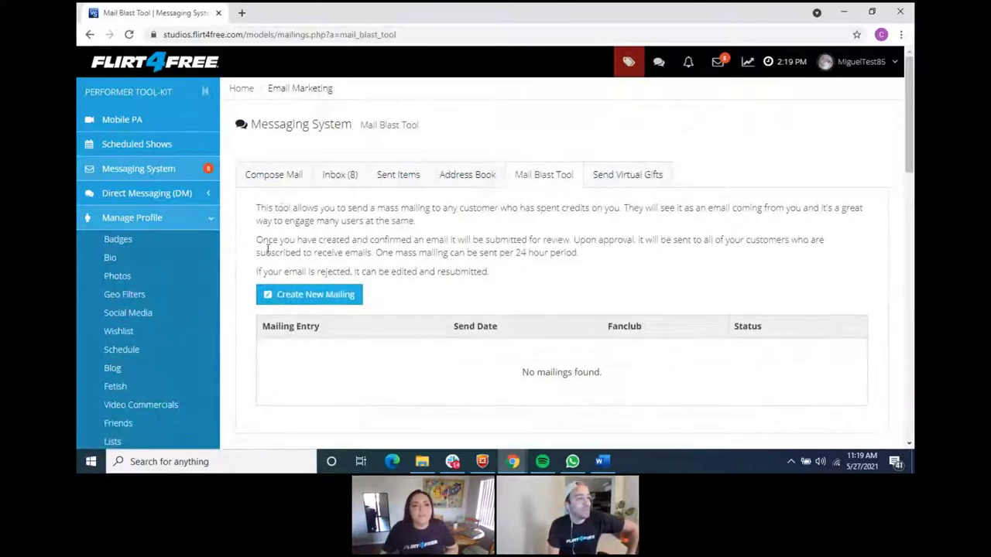
pyautogui.click(283, 298)
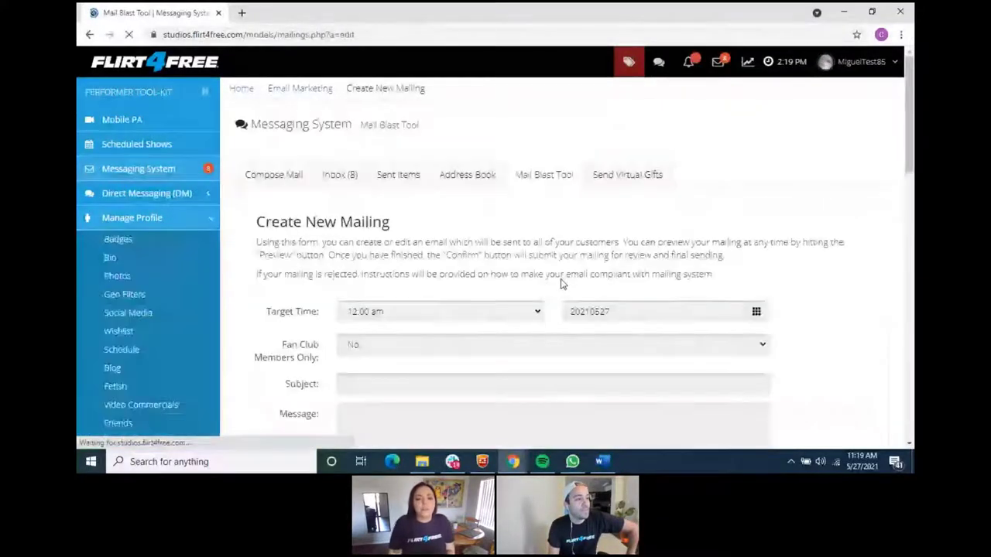
pyautogui.scroll(-1, 562, 285)
pyautogui.scroll(-2, 563, 285)
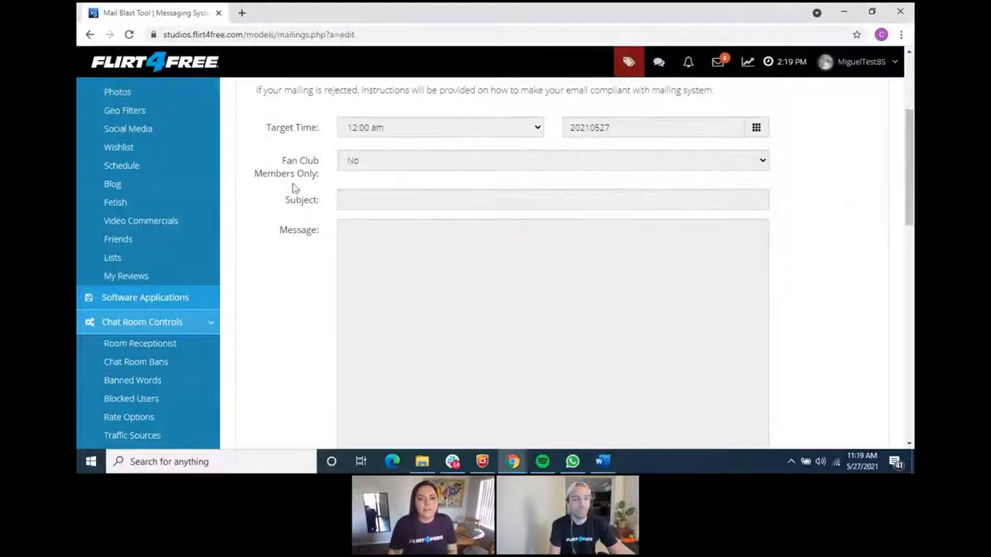
pyautogui.click(443, 133)
pyautogui.scroll(-1, 437, 215)
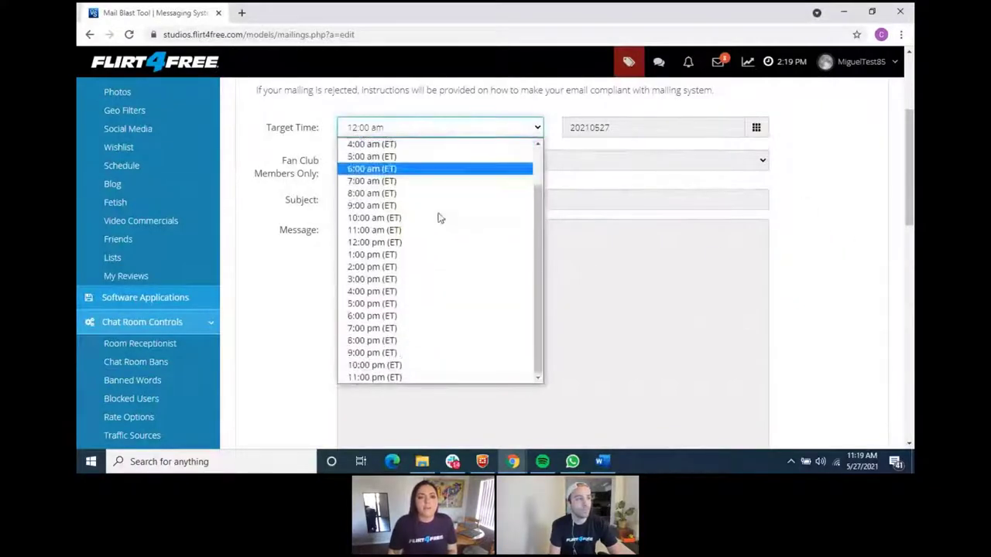
pyautogui.click(434, 243)
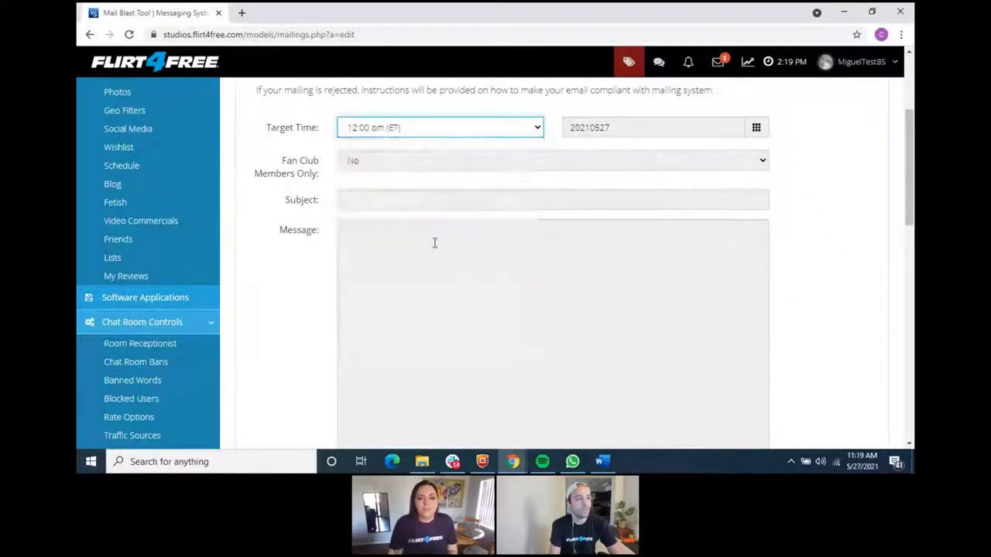
pyautogui.click(757, 129)
pyautogui.click(670, 269)
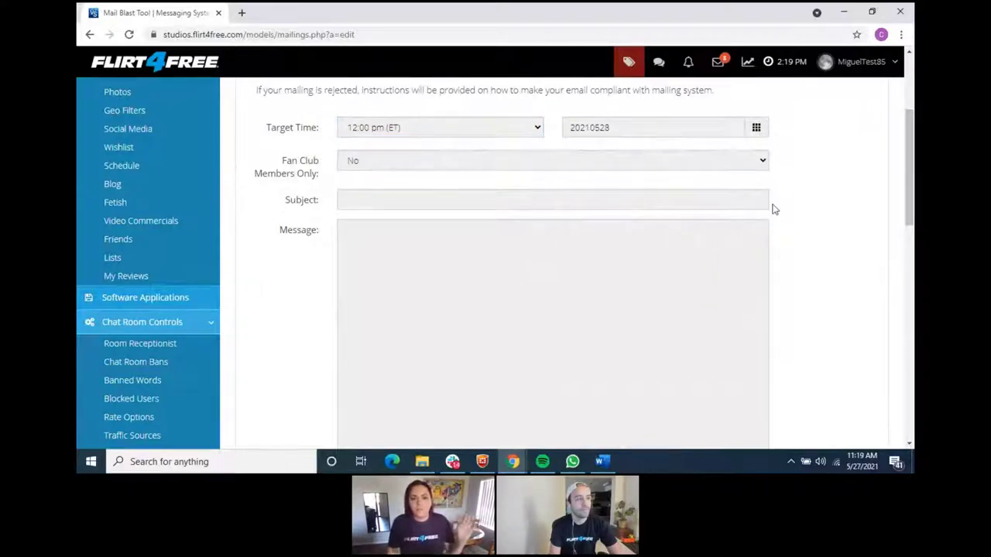
pyautogui.scroll(-5, 769, 211)
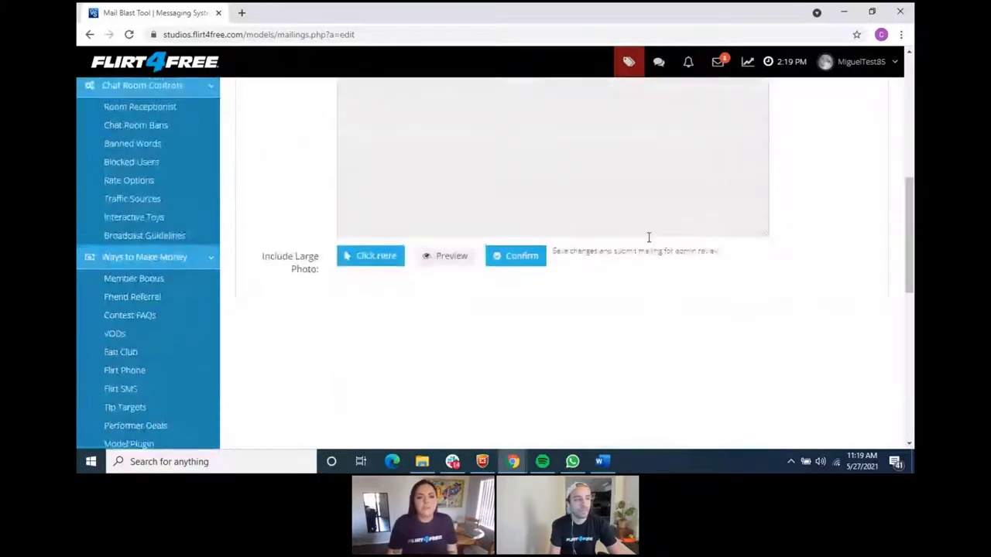
pyautogui.scroll(5, 658, 239)
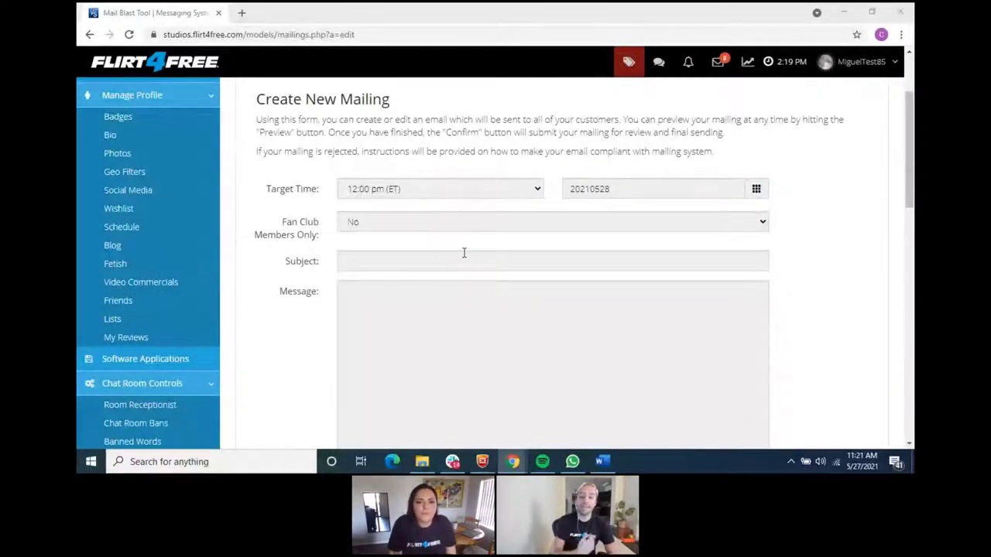
# - Change the mailing's send time to 1:00 pm (ET), keeping the date 20210528
pyautogui.click(497, 192)
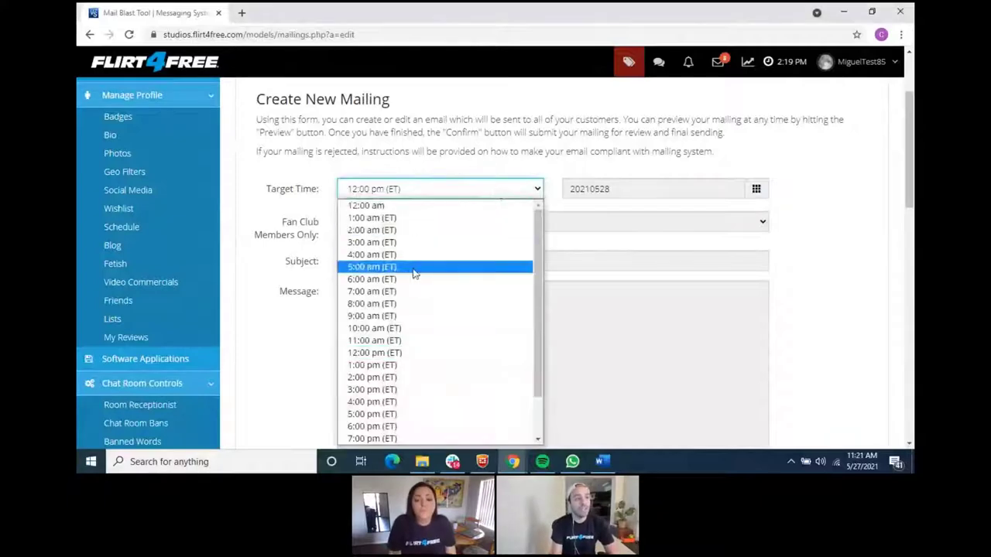
pyautogui.click(649, 189)
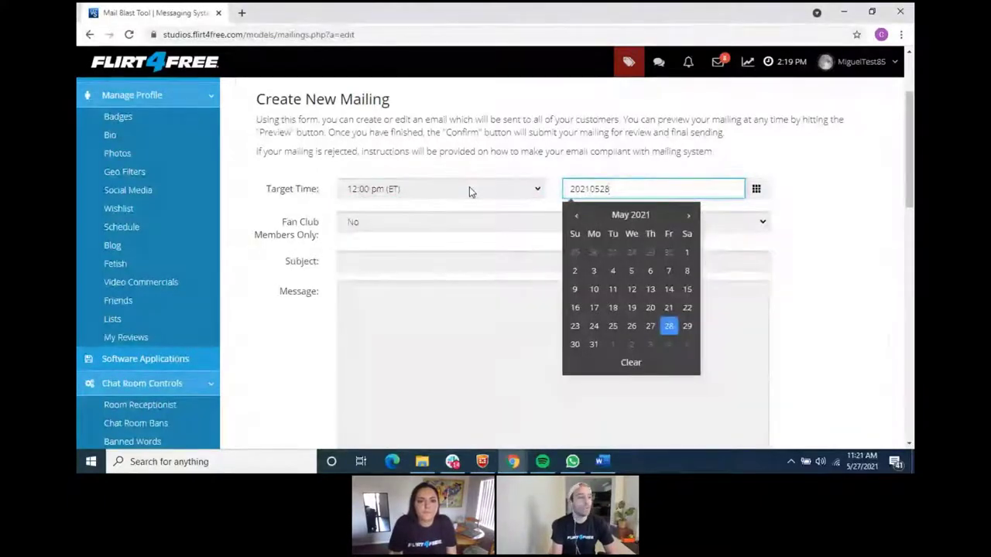
pyautogui.click(669, 329)
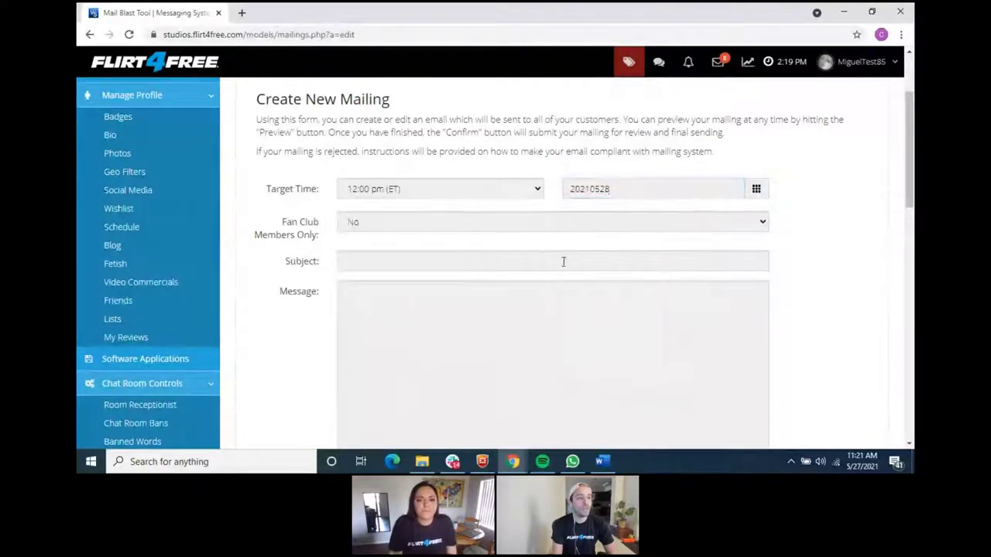
pyautogui.click(469, 194)
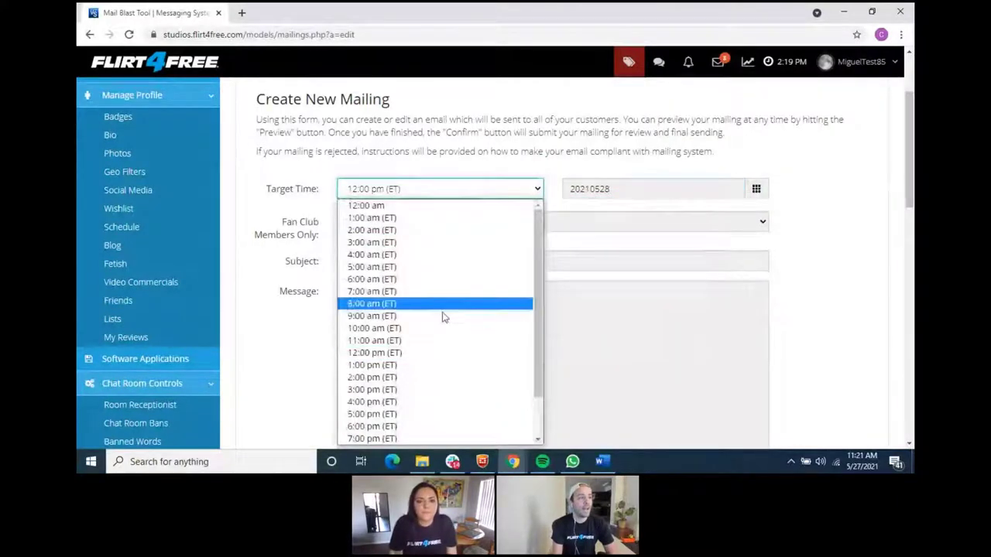
pyautogui.click(412, 366)
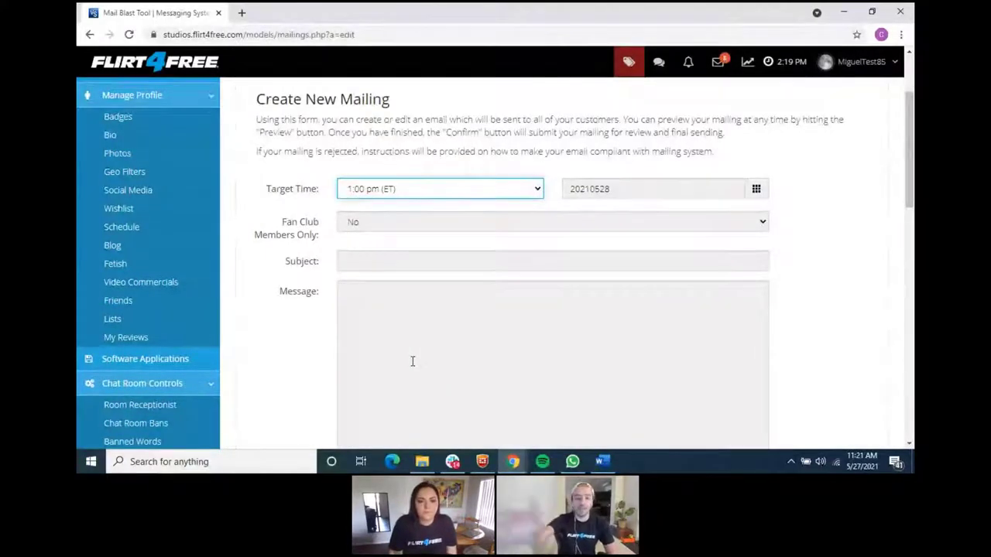
# - Set Fan Club Members Only to Yes and confirm the mailing for review
pyautogui.click(362, 225)
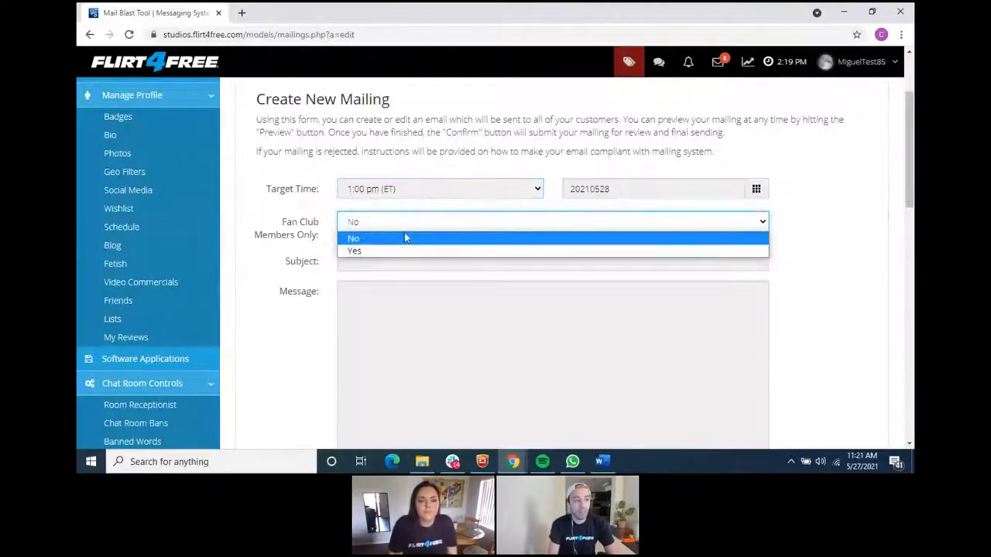
pyautogui.click(355, 251)
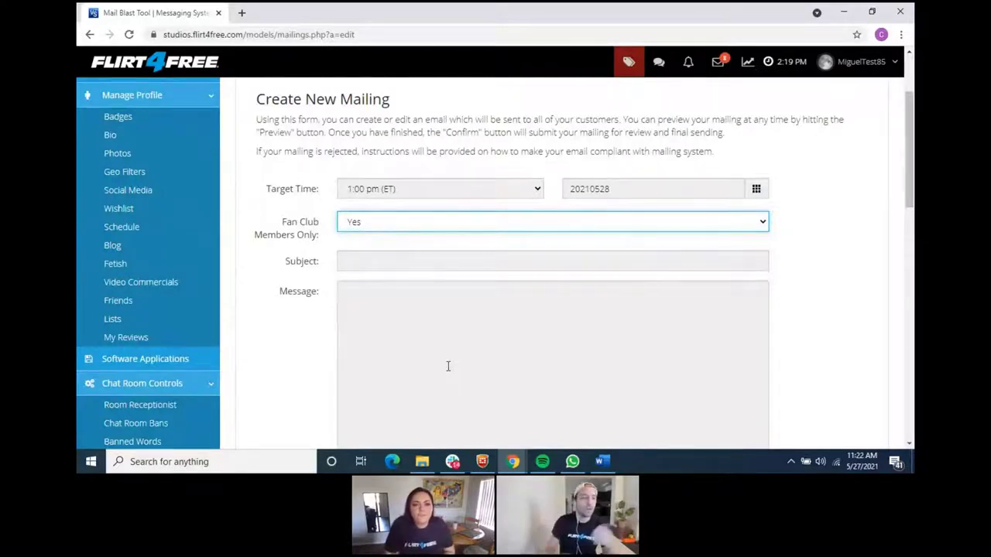
pyautogui.scroll(-3, 408, 361)
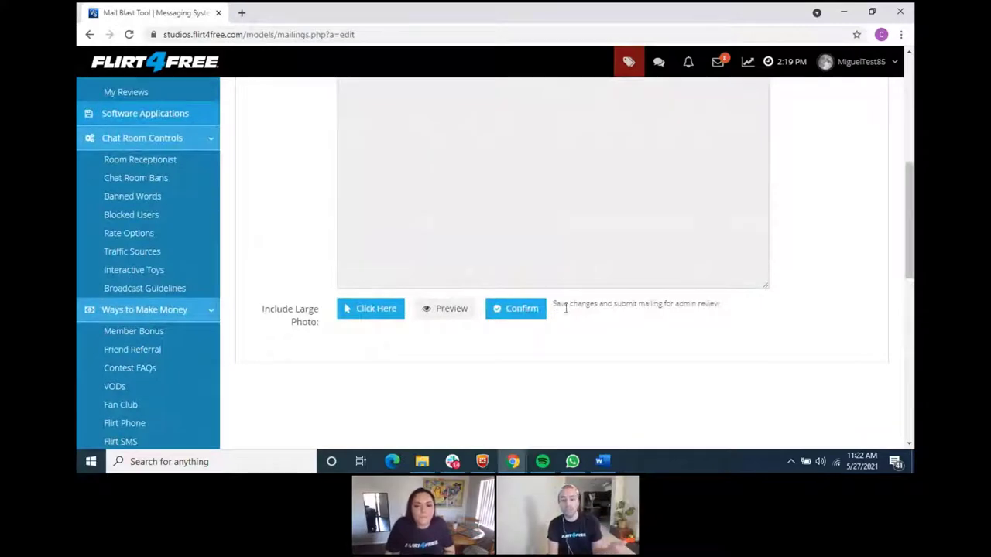
pyautogui.click(500, 313)
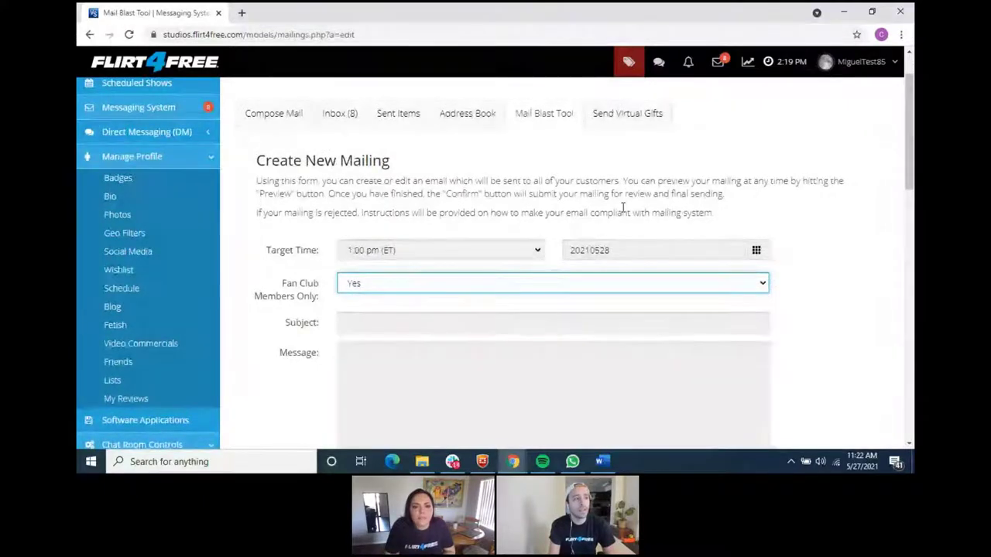
# - Open Send Virtual Gifts and scroll through the gift grid
pyautogui.click(653, 116)
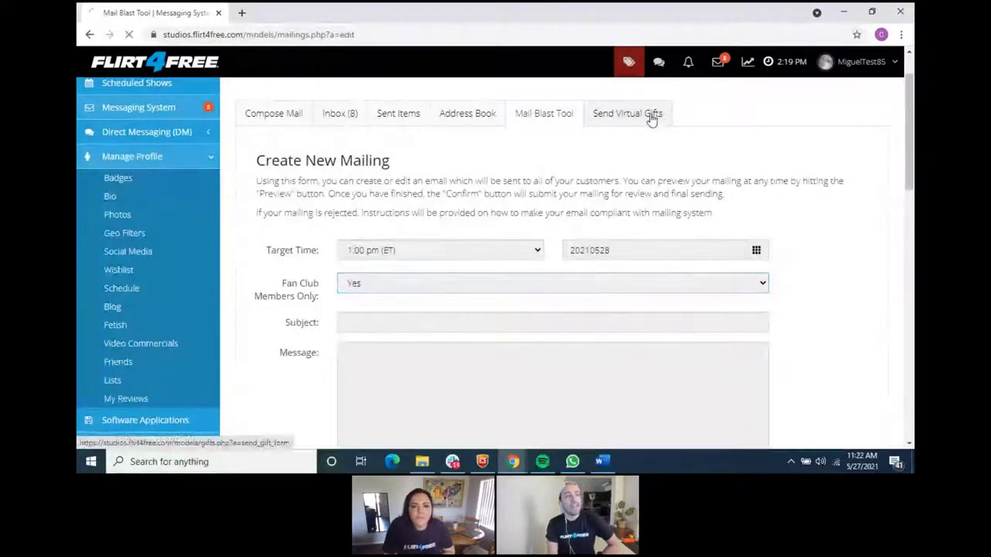
pyautogui.scroll(-3, 626, 239)
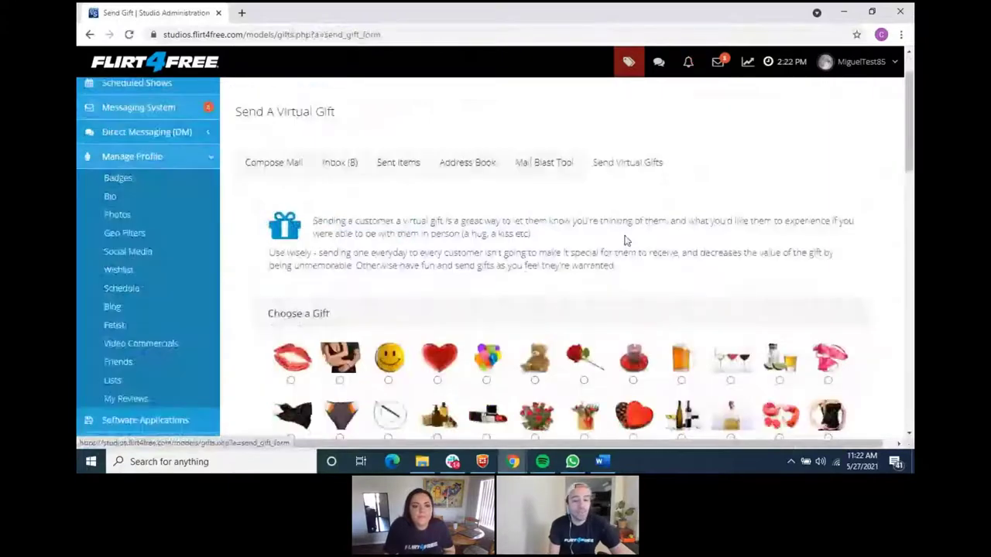
pyautogui.scroll(-5, 438, 269)
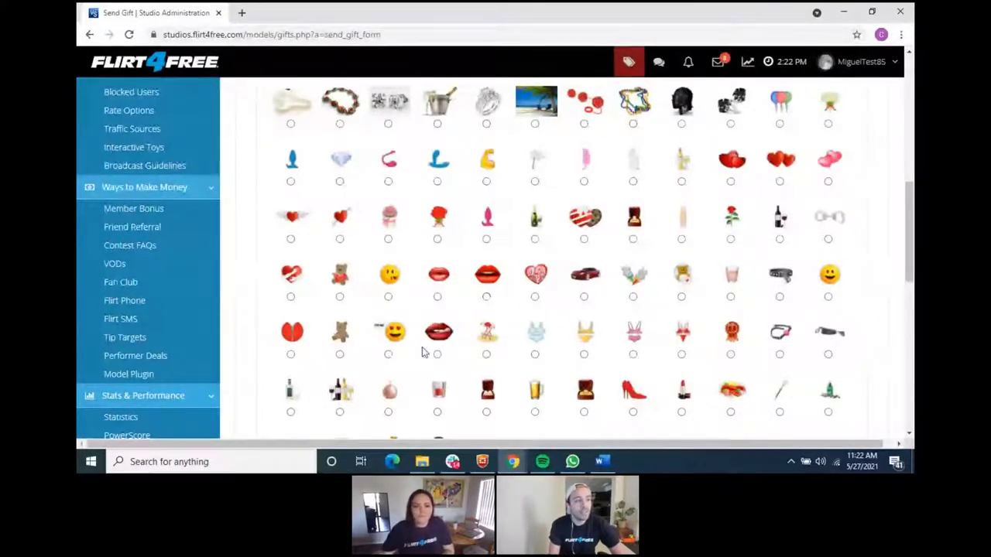
pyautogui.scroll(-2, 458, 338)
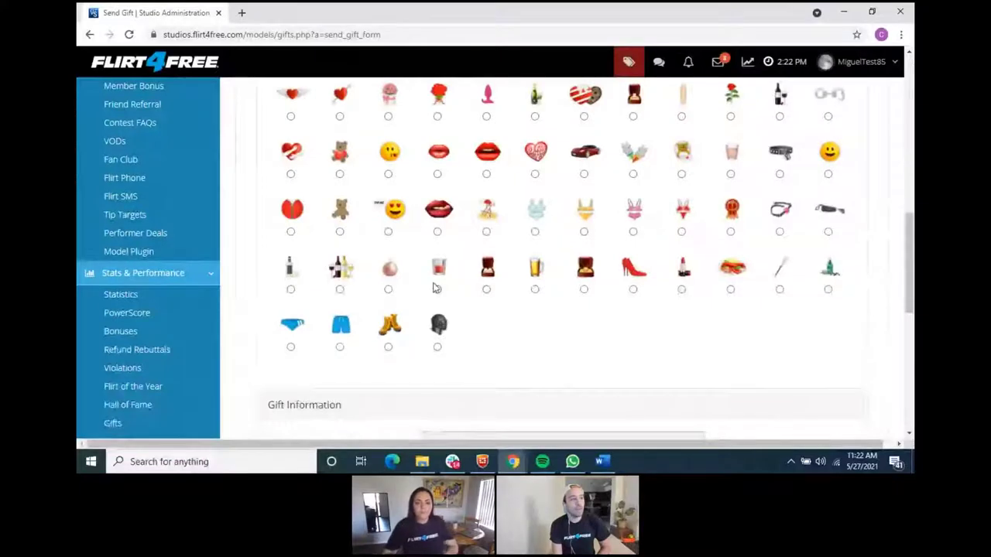
# - Select the bottles gift, then switch to the red heels gift and scroll to Gift Information
pyautogui.click(339, 290)
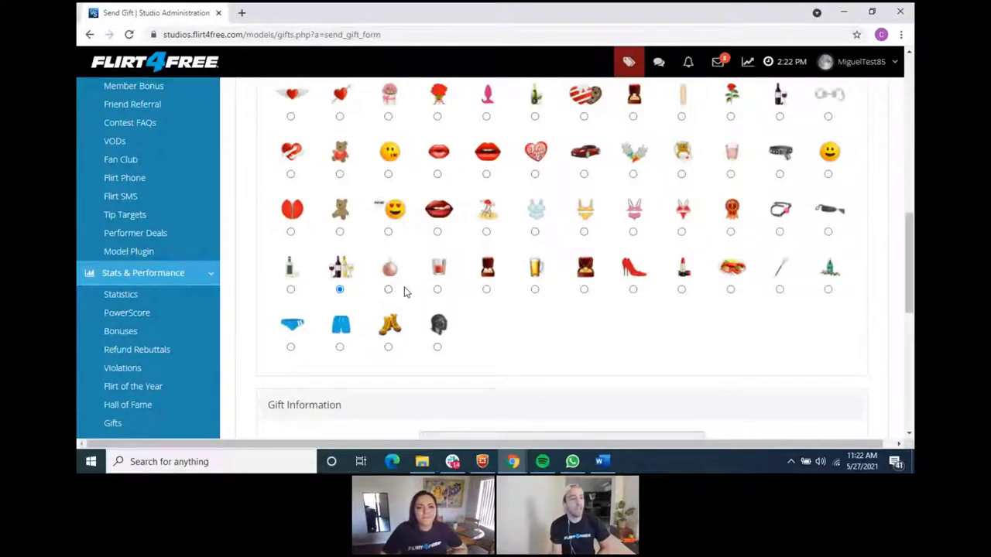
pyautogui.click(634, 292)
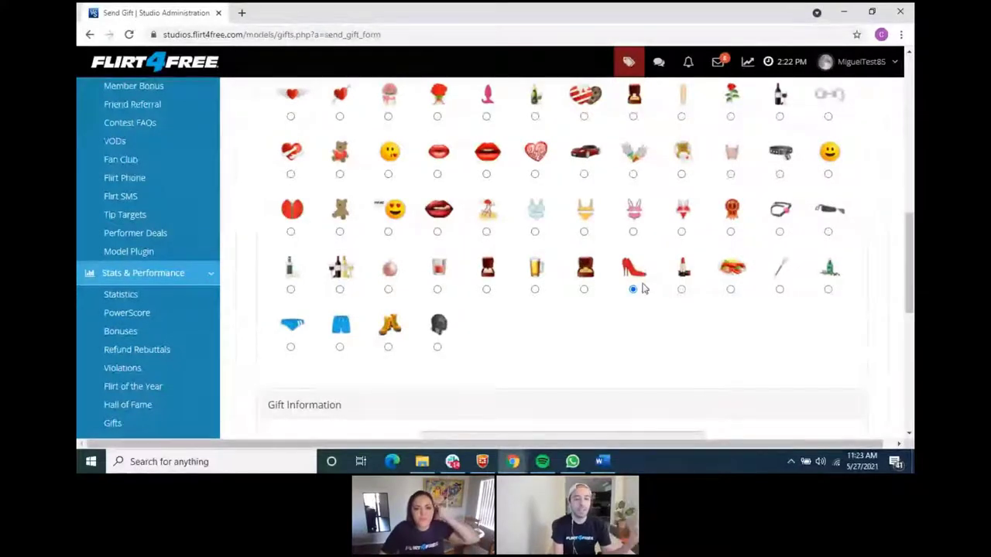
pyautogui.scroll(1, 638, 309)
pyautogui.scroll(1, 638, 310)
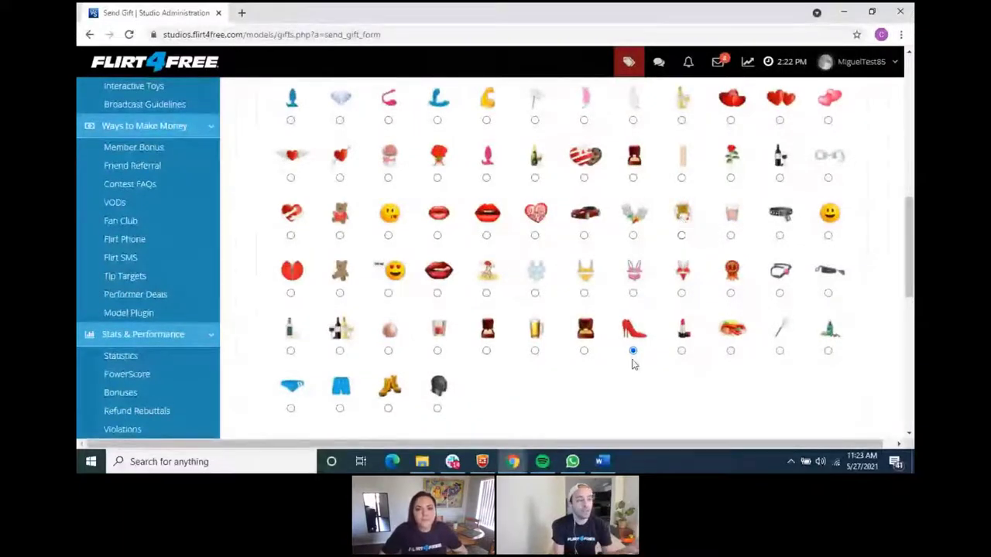
pyautogui.scroll(-1, 655, 333)
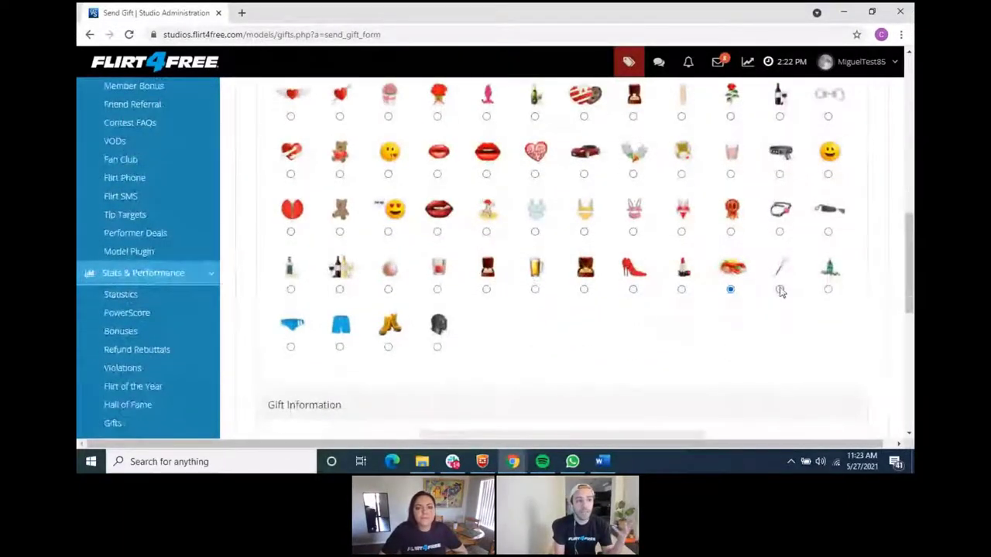
pyautogui.scroll(-5, 779, 288)
# - Visit the Customer's Username and Message fields, then switch the chosen gift to the kissing-face emoji
pyautogui.click(459, 139)
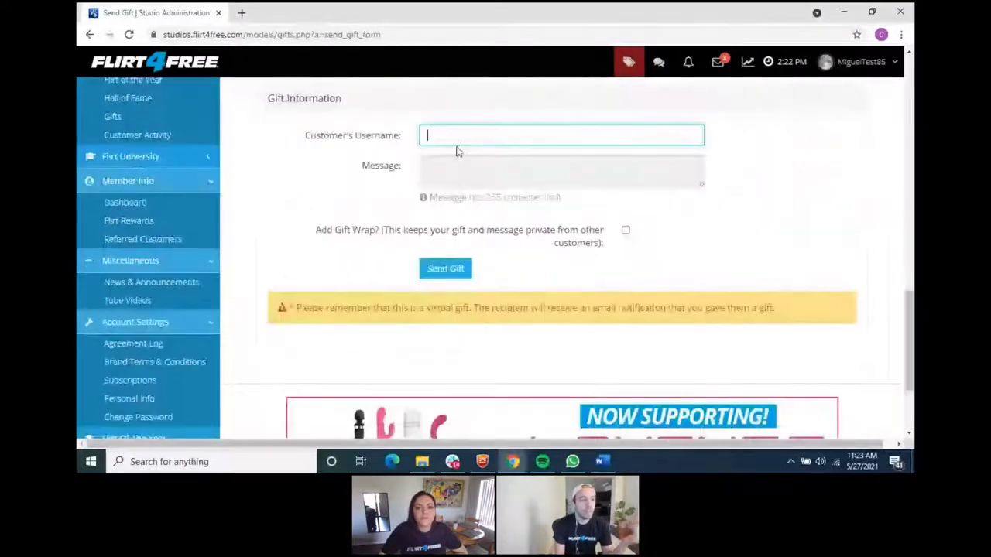
pyautogui.click(460, 171)
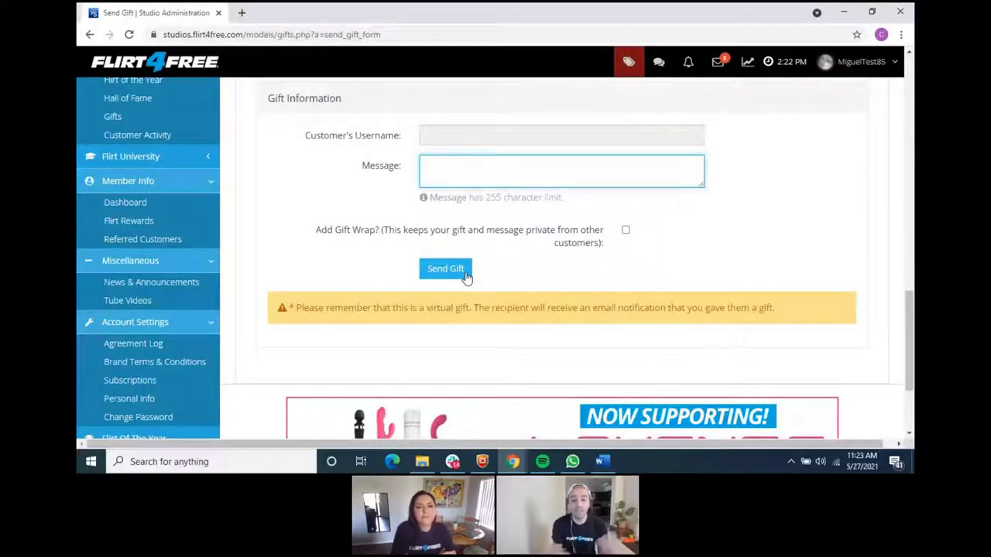
pyautogui.scroll(5, 473, 298)
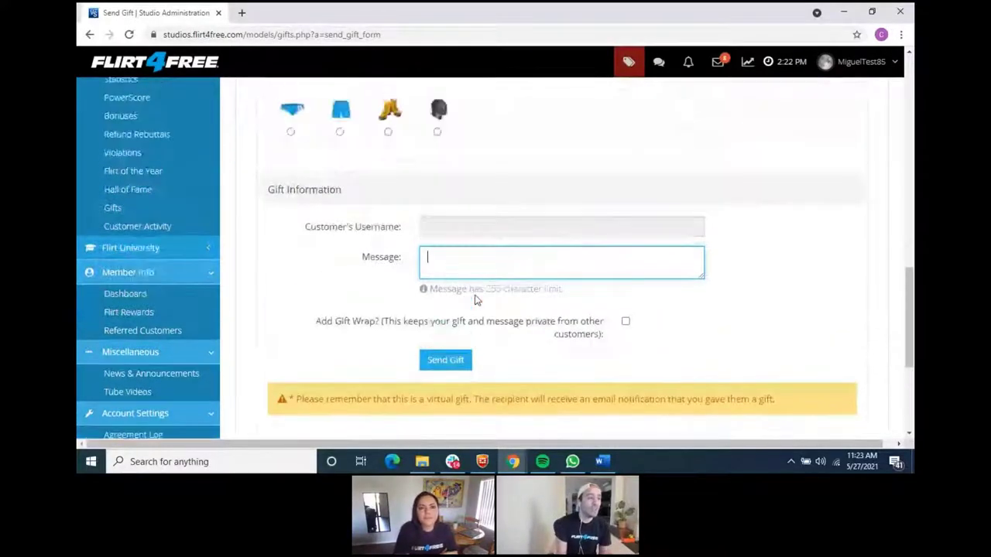
pyautogui.scroll(1, 507, 209)
pyautogui.click(388, 296)
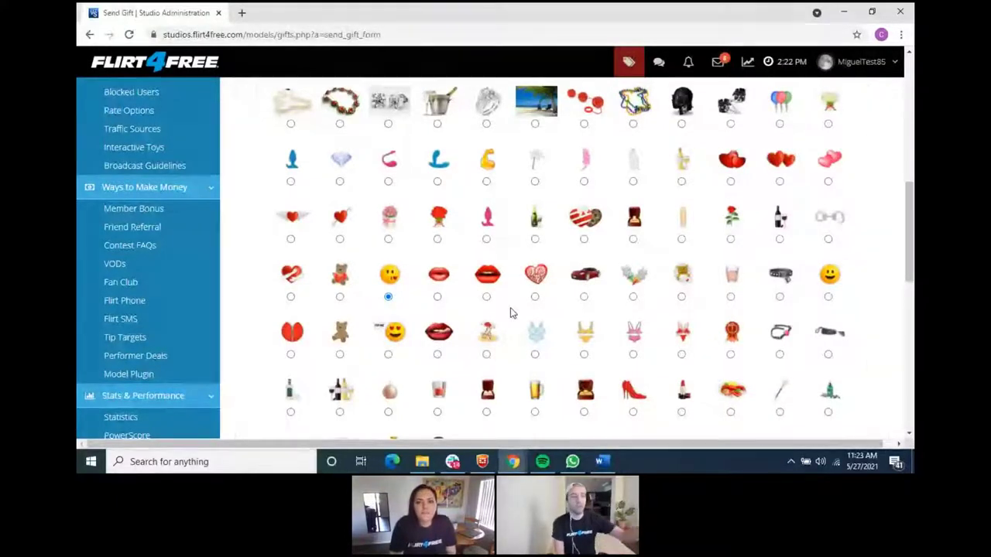
pyautogui.scroll(-1, 510, 313)
pyautogui.scroll(-5, 511, 313)
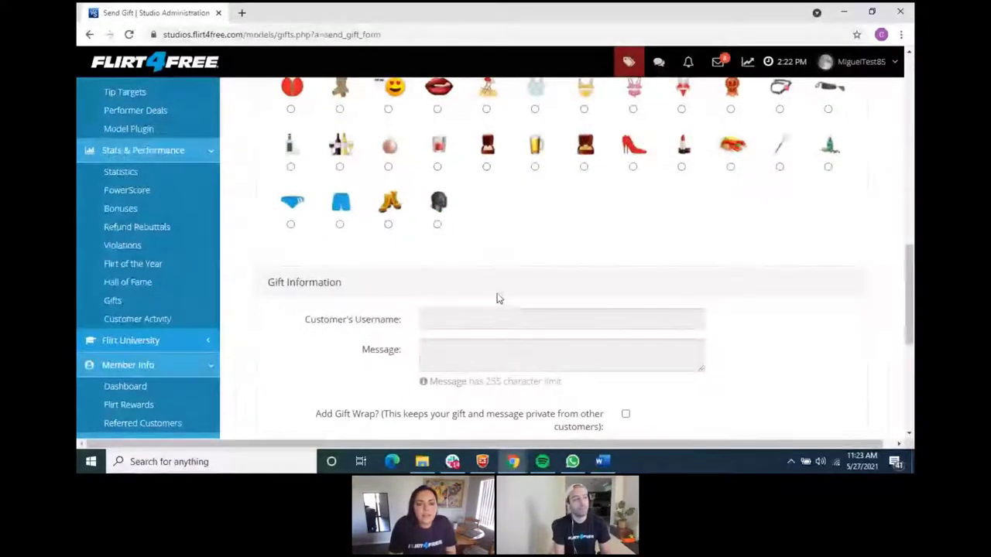
pyautogui.scroll(4, 500, 296)
pyautogui.scroll(8, 499, 293)
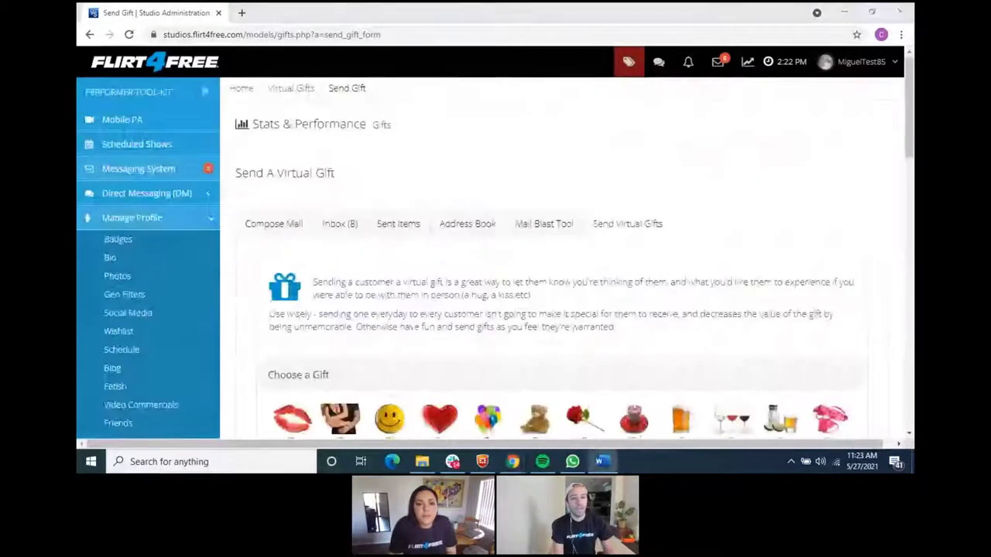
# - Bring the Chrome window with the Send A Virtual Gift page back to the front
pyautogui.hotkey('alt', 'Tab')
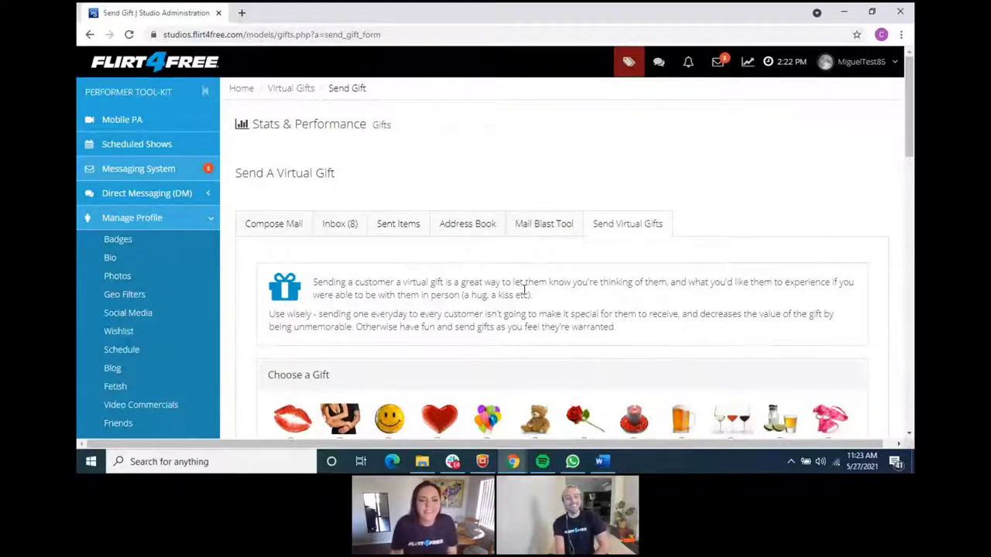
# - Toggle the Direct Messaging, Chat Room Controls, Ways to Make Money and Stats & Performance sidebar sections
pyautogui.click(193, 196)
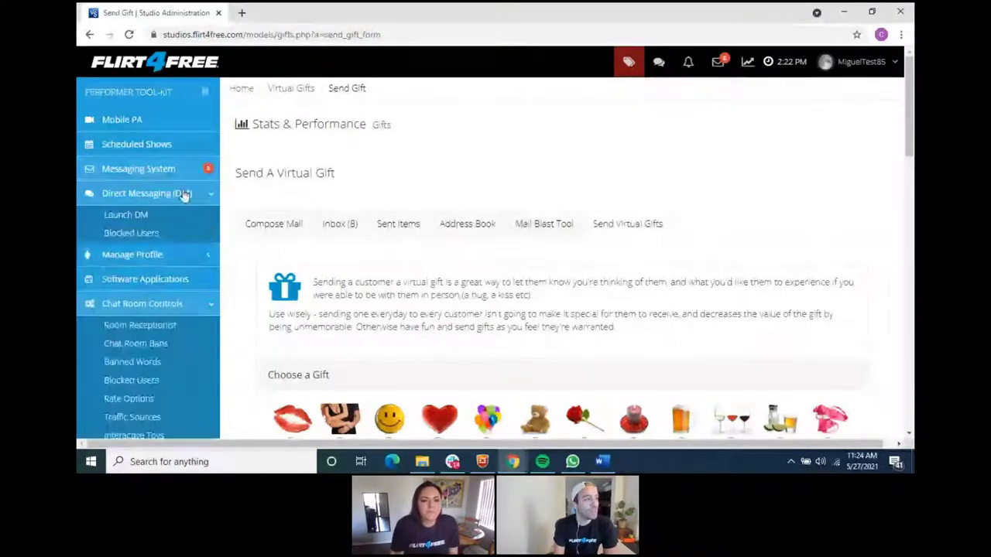
pyautogui.click(206, 306)
pyautogui.click(203, 332)
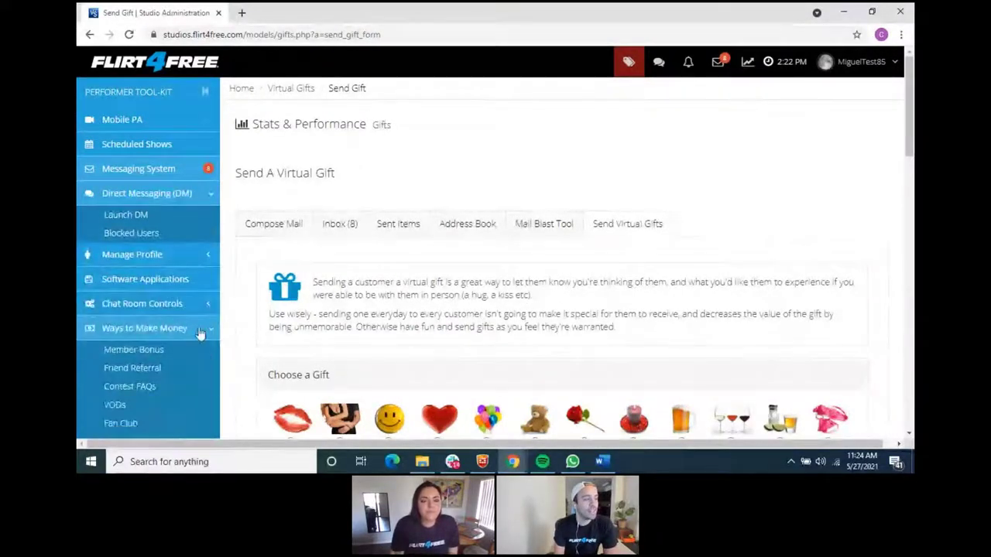
pyautogui.click(203, 332)
pyautogui.click(209, 353)
pyautogui.click(209, 353)
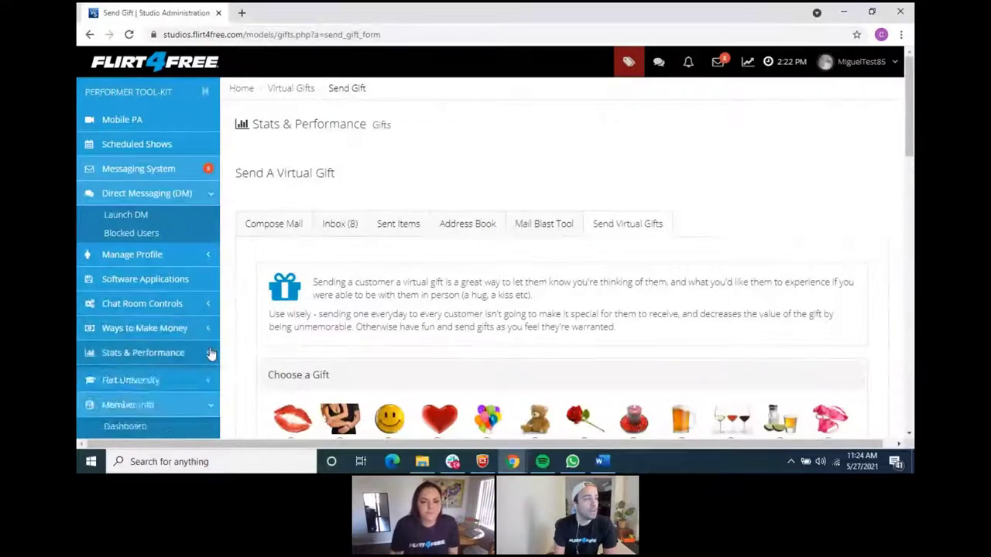
# - Collapse Member Info and Direct Messaging, then expand Manage Profile for the bio editor
pyautogui.click(209, 403)
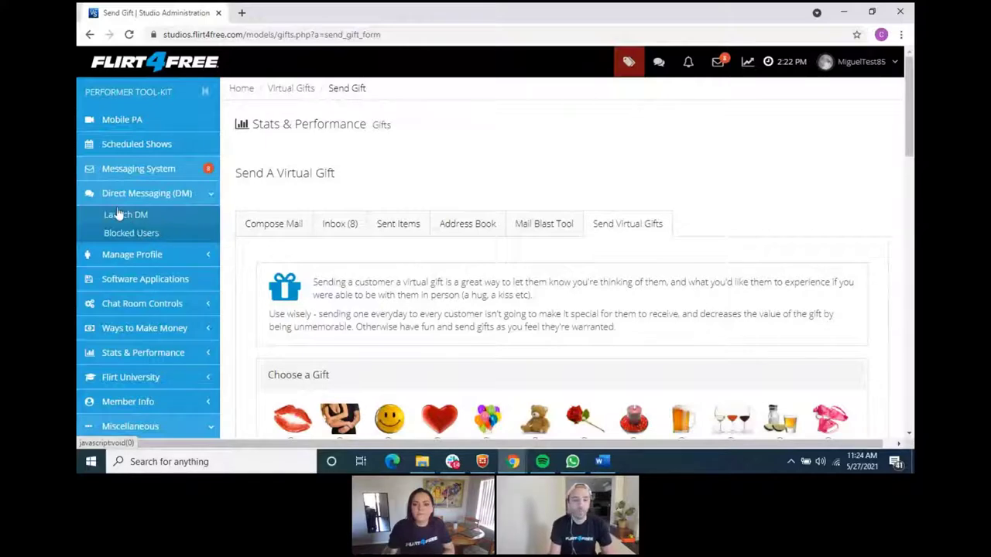
pyautogui.click(198, 195)
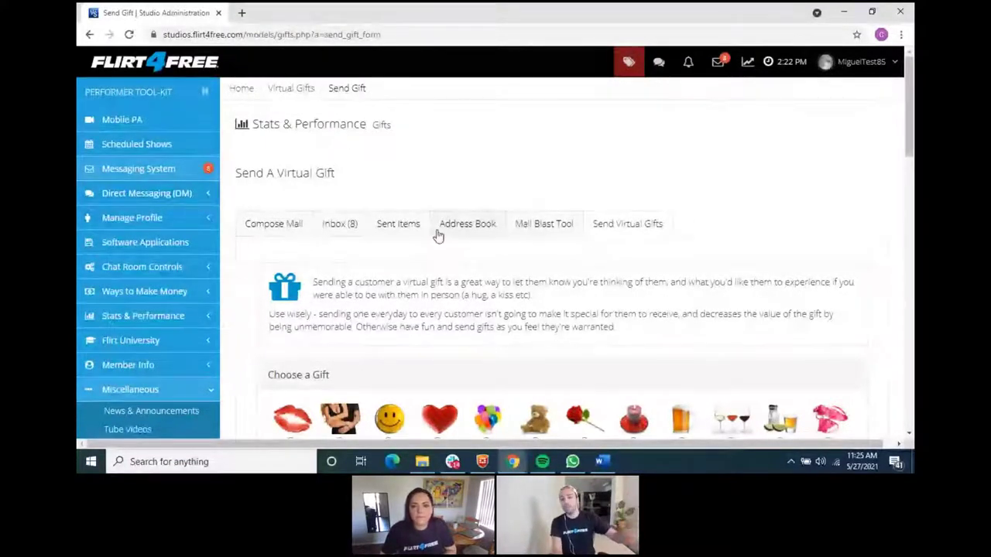
pyautogui.click(133, 228)
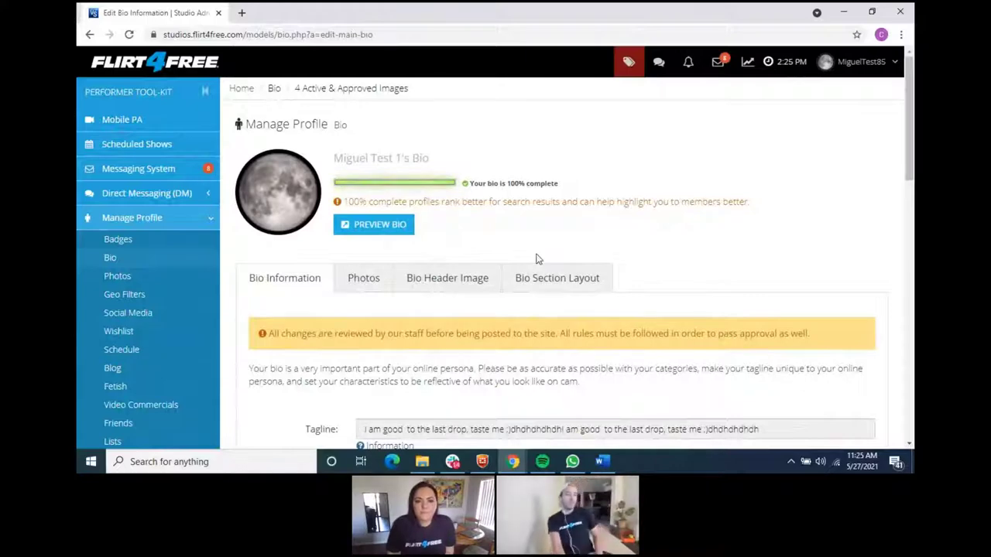
# - Inspect the Primary Category, Category 2 and Category 3 lists, leaving all unchanged
pyautogui.scroll(-3, 535, 259)
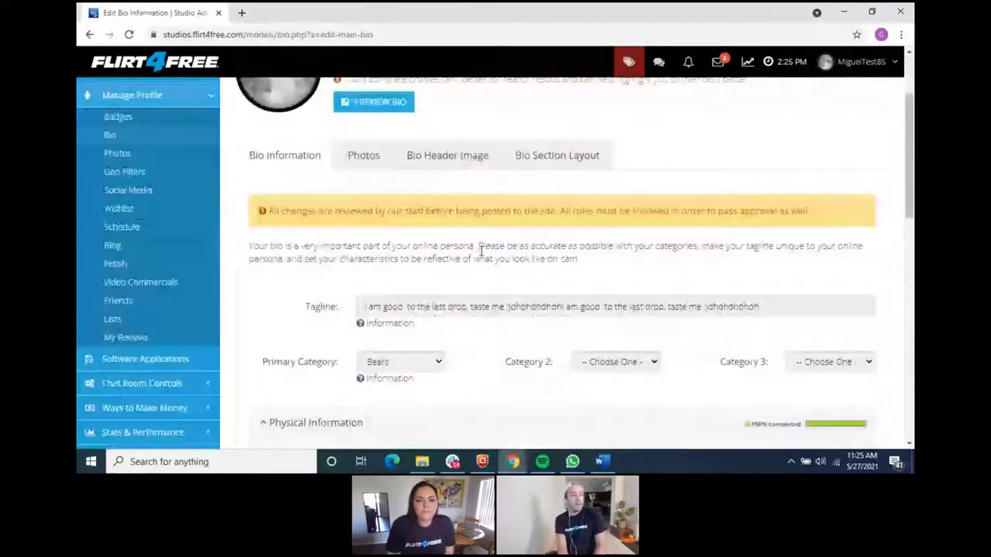
pyautogui.scroll(-2, 547, 263)
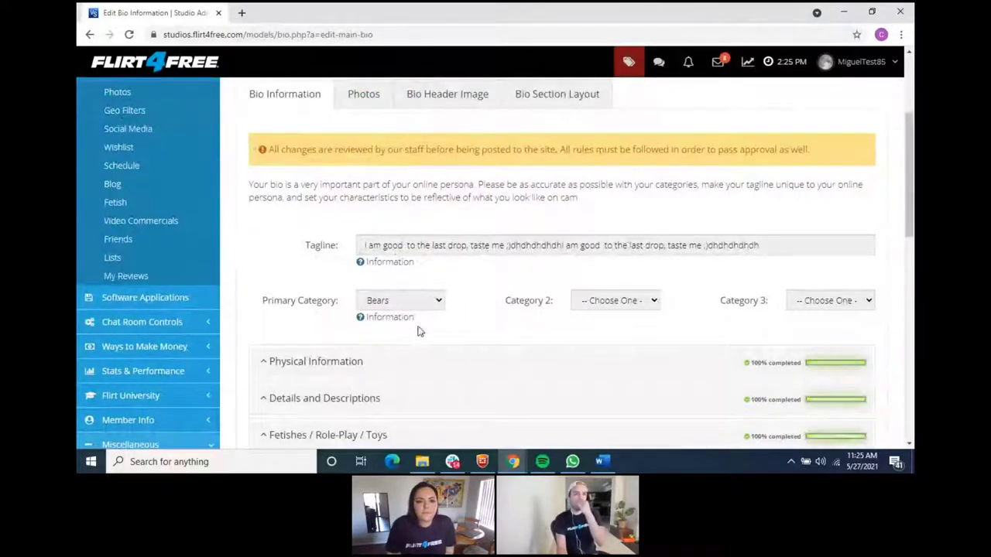
pyautogui.click(401, 300)
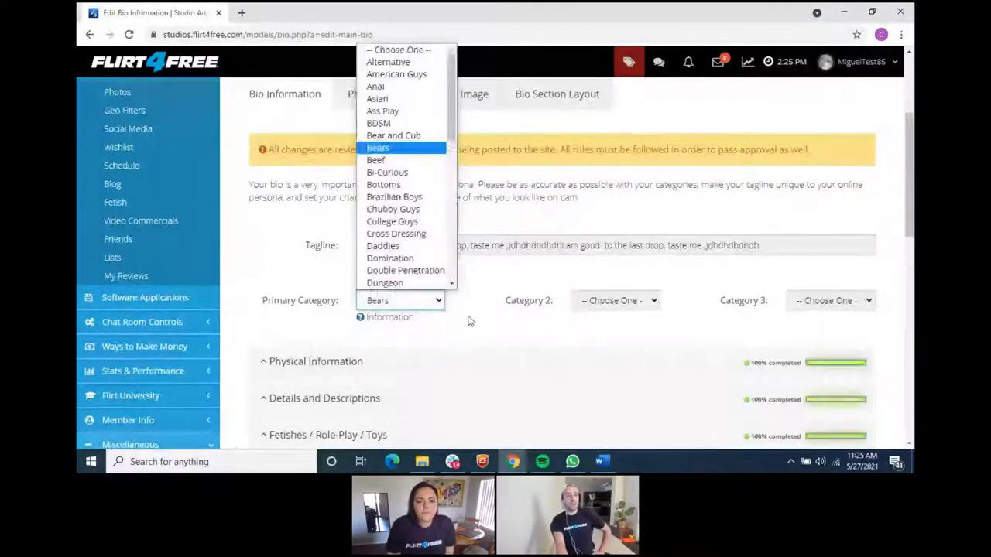
pyautogui.click(616, 300)
pyautogui.click(830, 300)
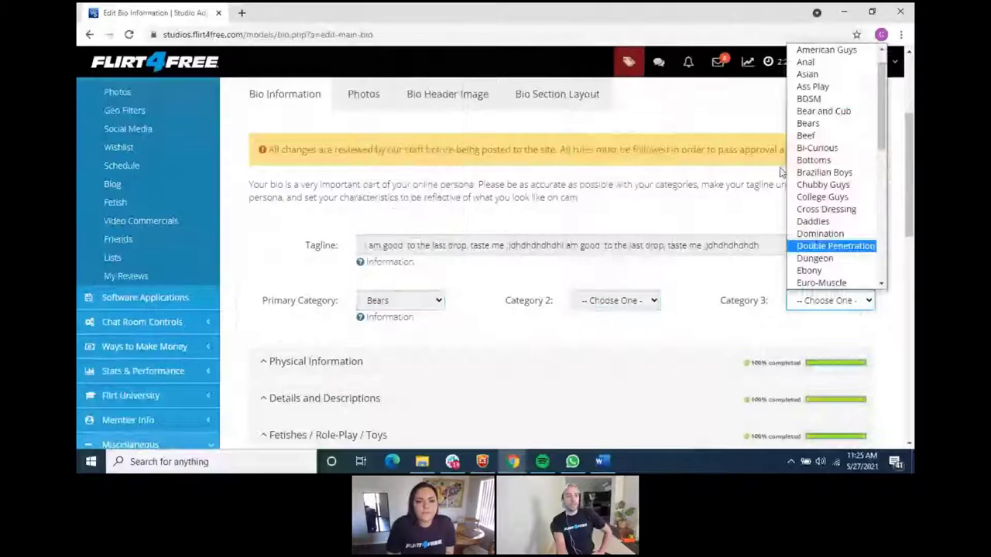
pyautogui.click(664, 303)
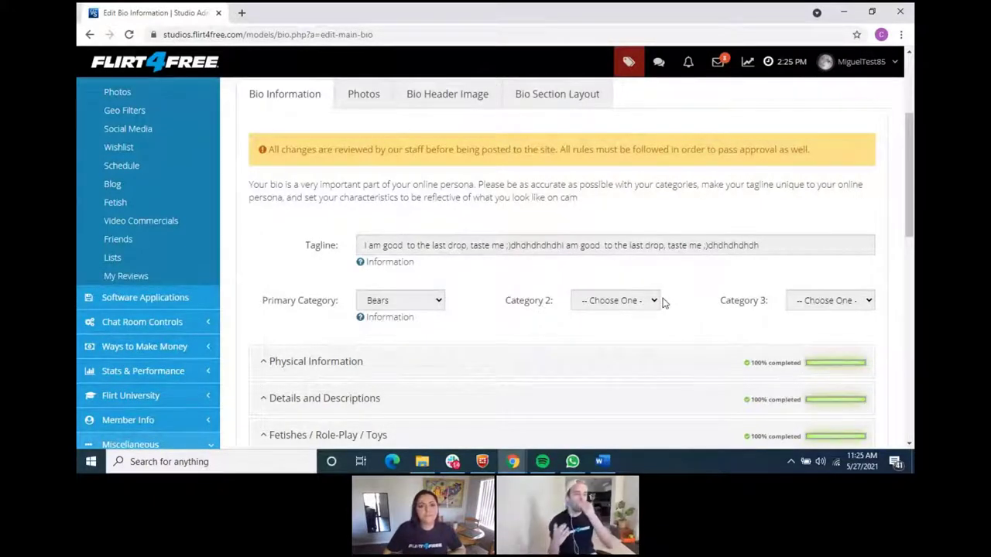
# - Browse the Category 2 options and dismiss the list with Category 2 left at Choose One
pyautogui.click(607, 302)
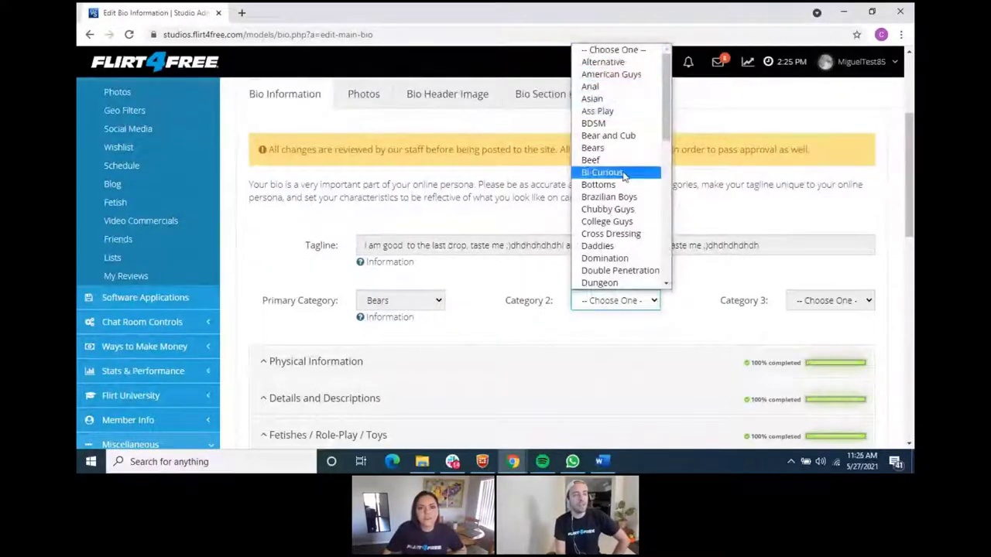
pyautogui.scroll(-5, 624, 176)
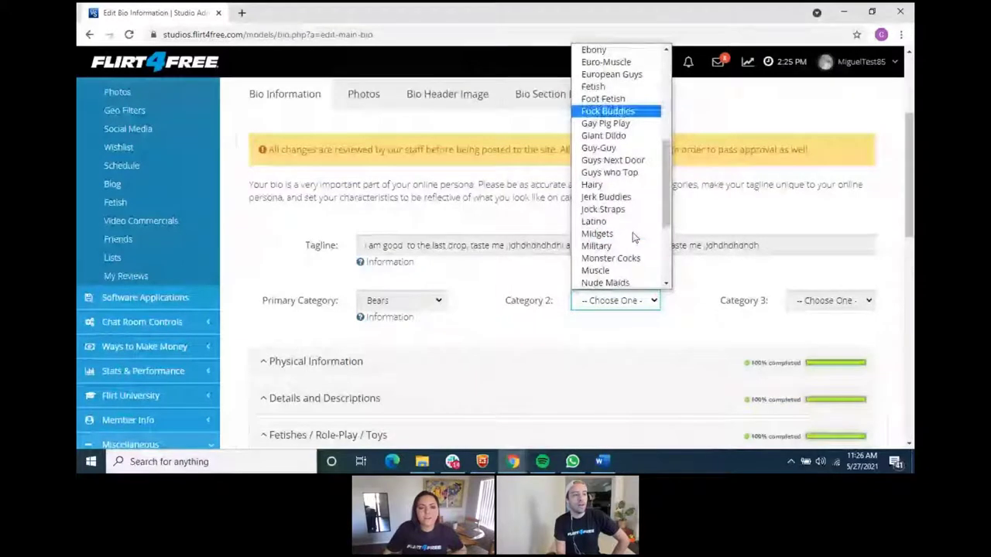
pyautogui.scroll(3, 631, 217)
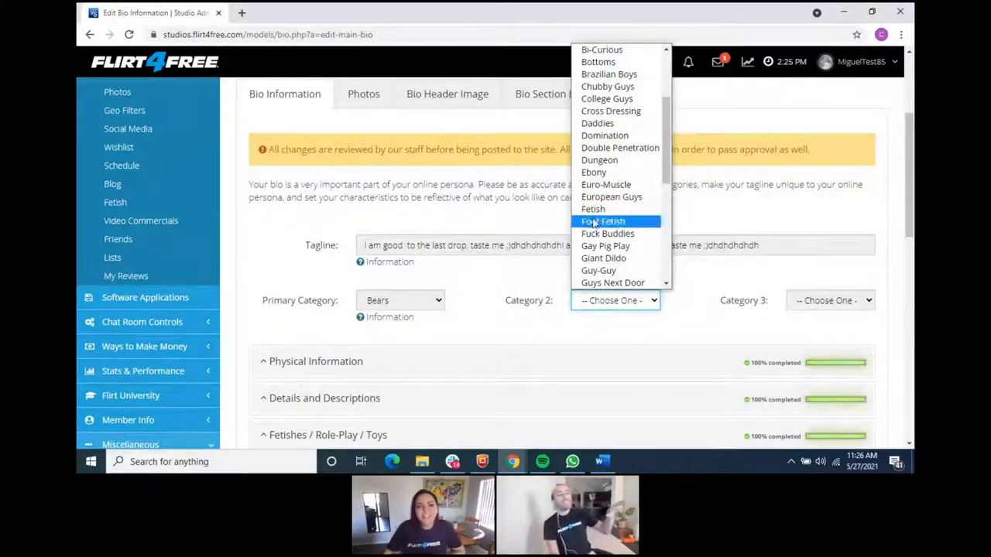
pyautogui.click(690, 311)
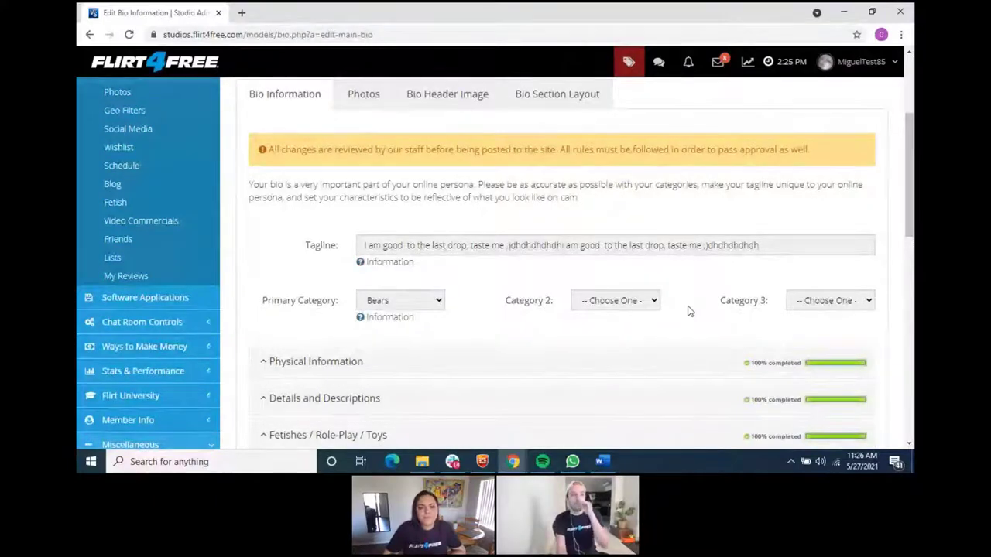
# - Expand Physical Information and Details and Descriptions to show eyes, hair, height and languages
pyautogui.click(375, 361)
pyautogui.scroll(-3, 575, 255)
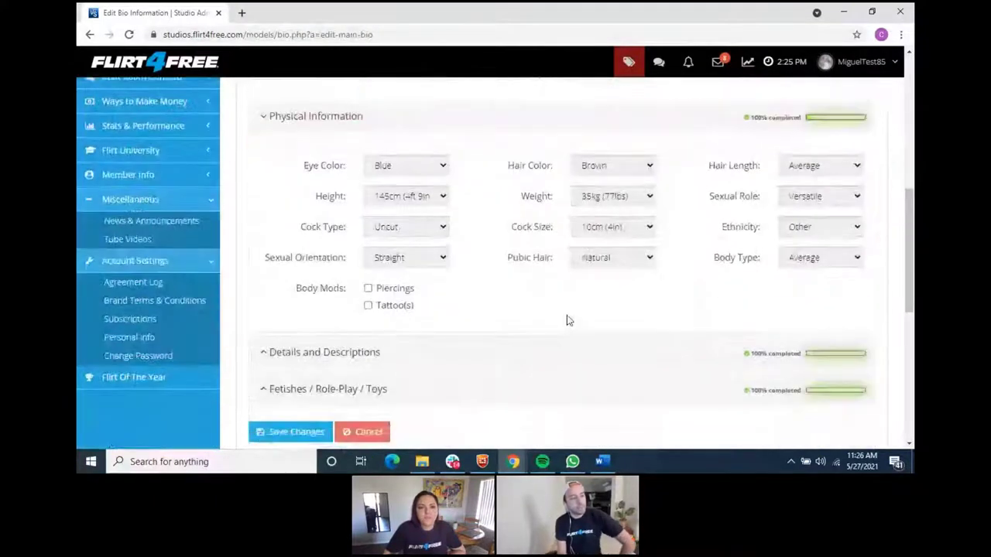
pyautogui.click(542, 352)
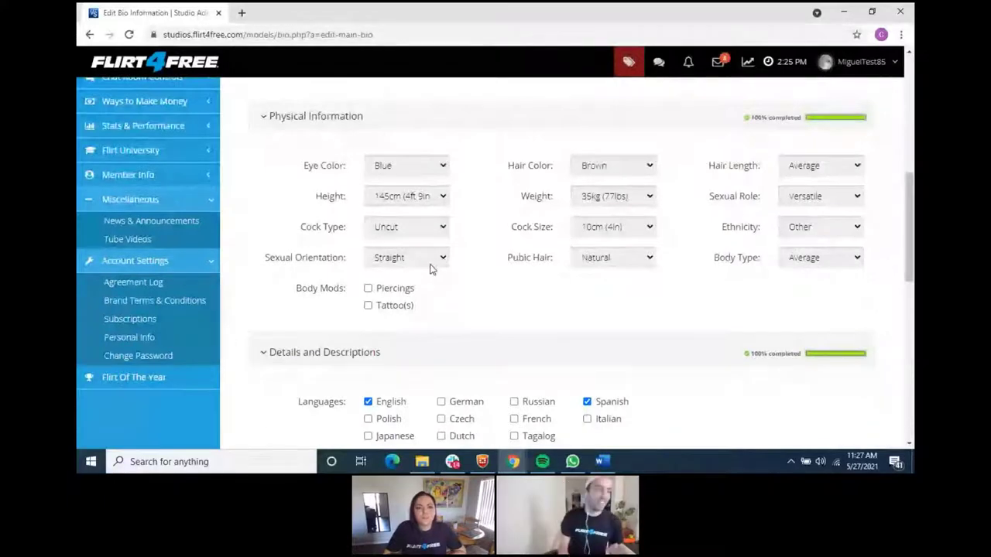
pyautogui.scroll(-3, 480, 232)
pyautogui.scroll(-1, 487, 242)
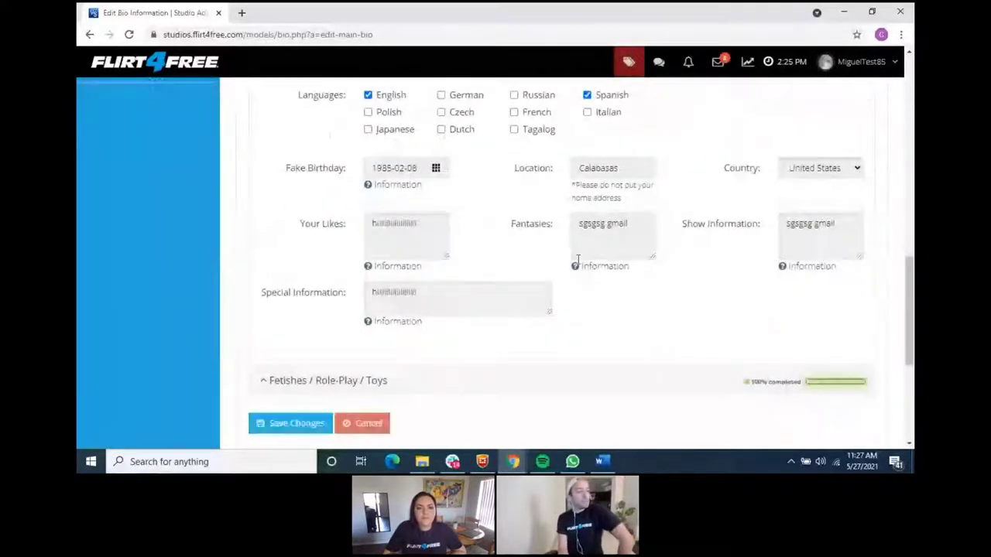
pyautogui.scroll(1, 573, 259)
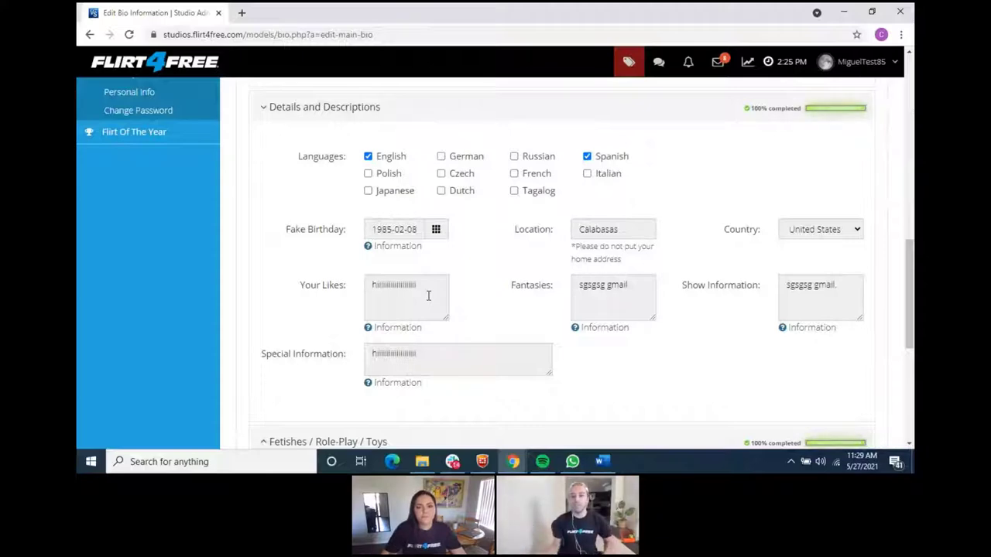
# - Expand Fetishes / Role-Play / Toys and scroll through its fetish, role-play and toy checkboxes
pyautogui.scroll(-3, 408, 274)
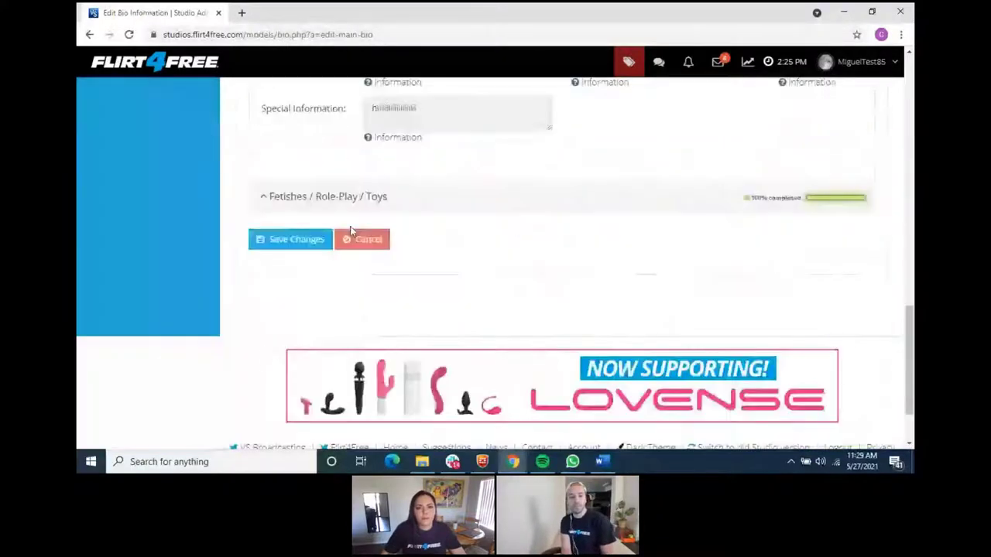
pyautogui.click(314, 196)
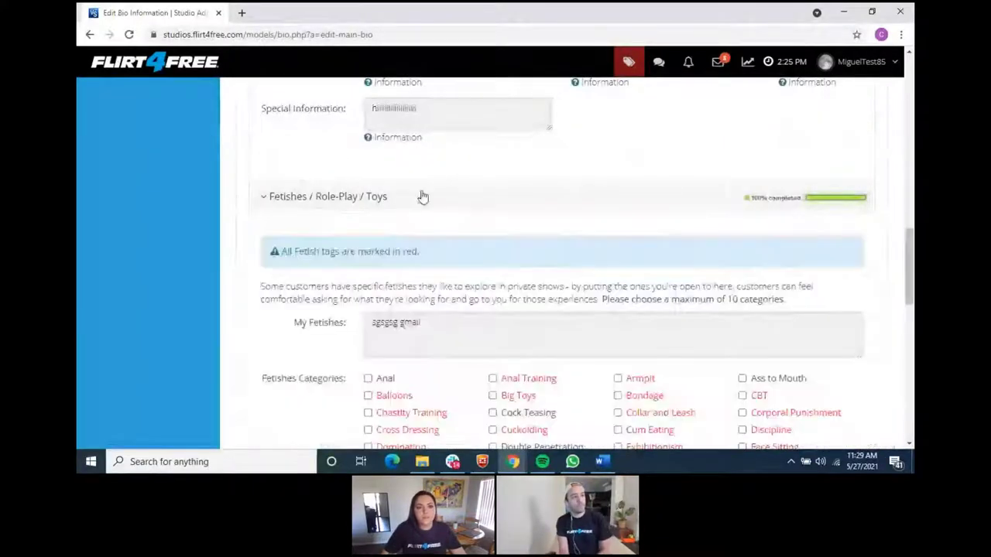
pyautogui.scroll(3, 586, 276)
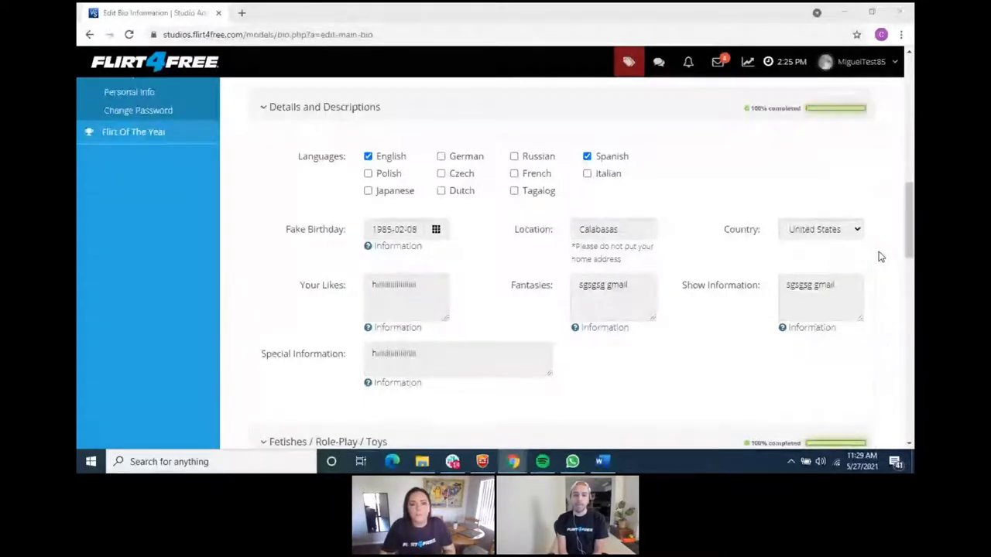
pyautogui.scroll(-3, 657, 312)
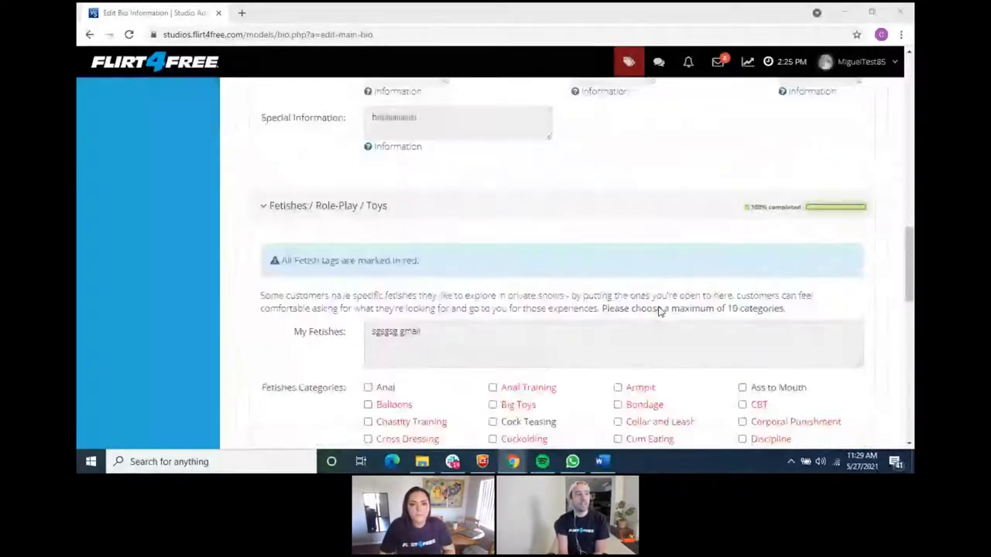
pyautogui.scroll(-2, 417, 214)
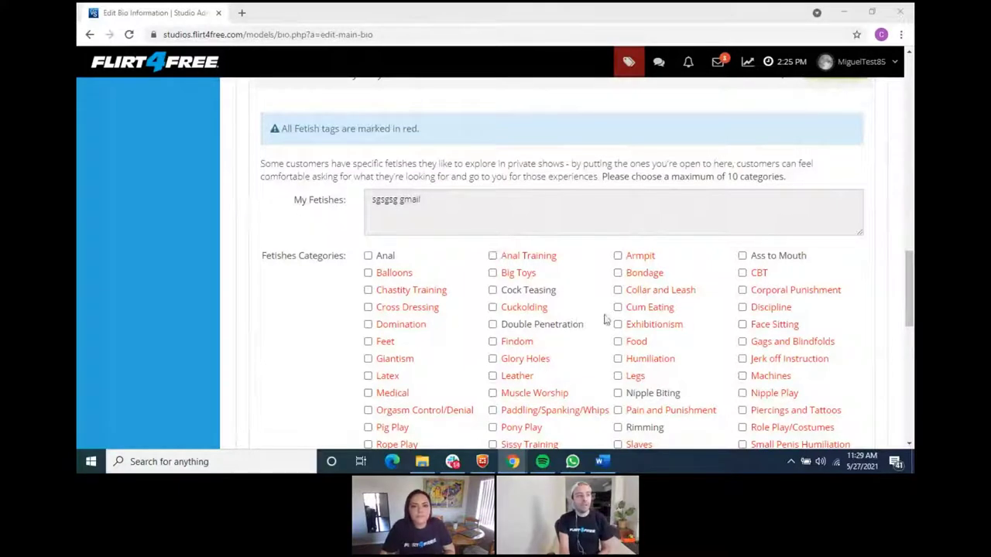
pyautogui.scroll(-1, 659, 338)
pyautogui.scroll(-1, 657, 337)
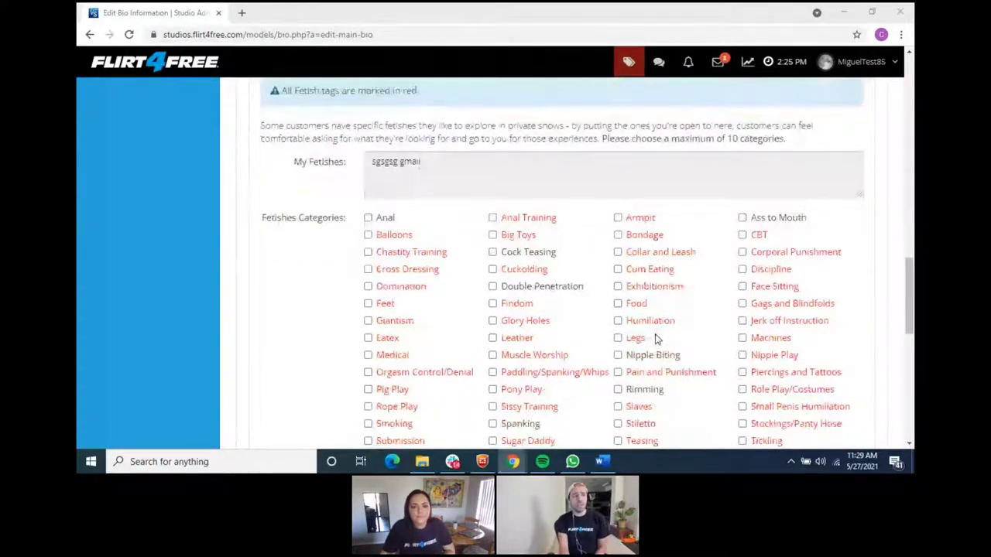
pyautogui.scroll(-1, 604, 302)
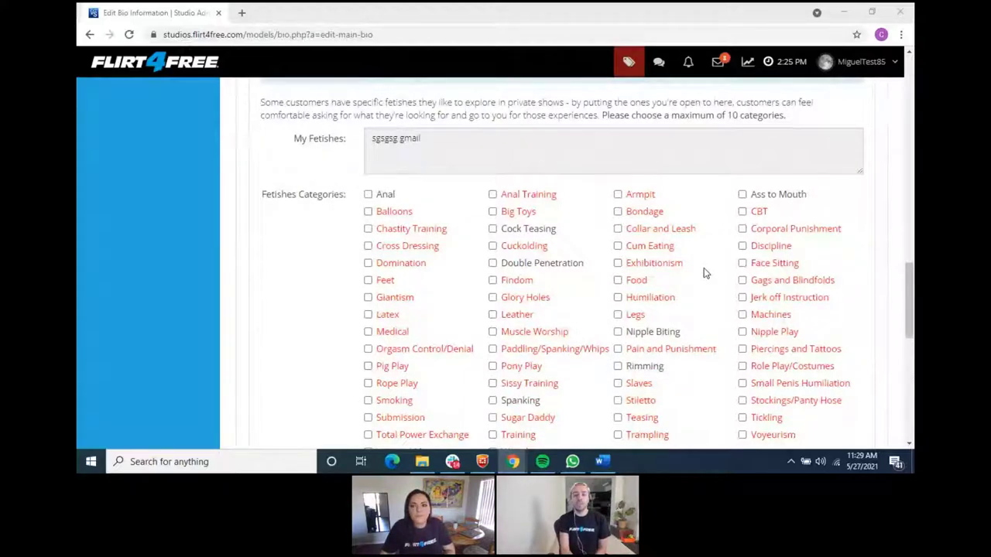
pyautogui.scroll(-2, 609, 305)
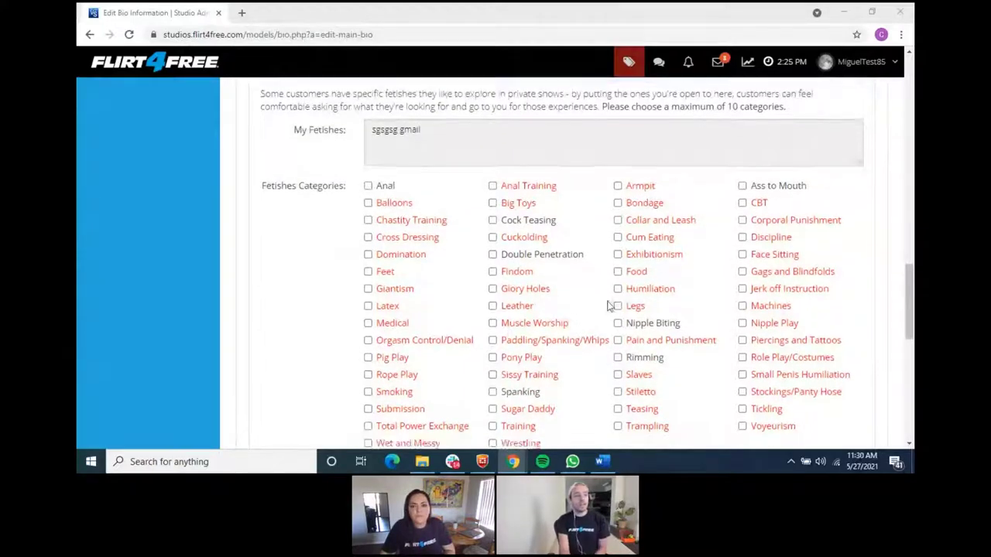
pyautogui.scroll(-3, 600, 308)
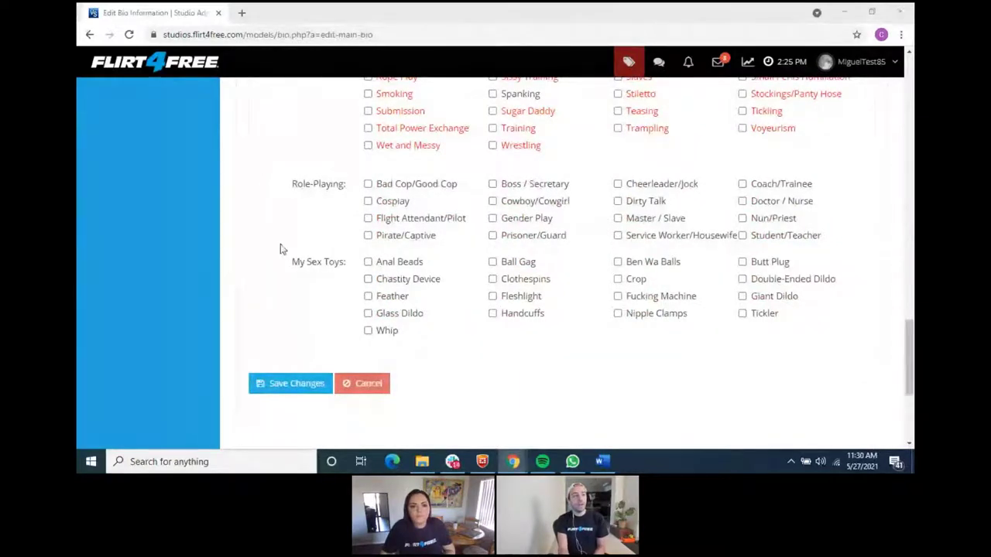
pyautogui.scroll(1, 523, 267)
pyautogui.scroll(15, 523, 267)
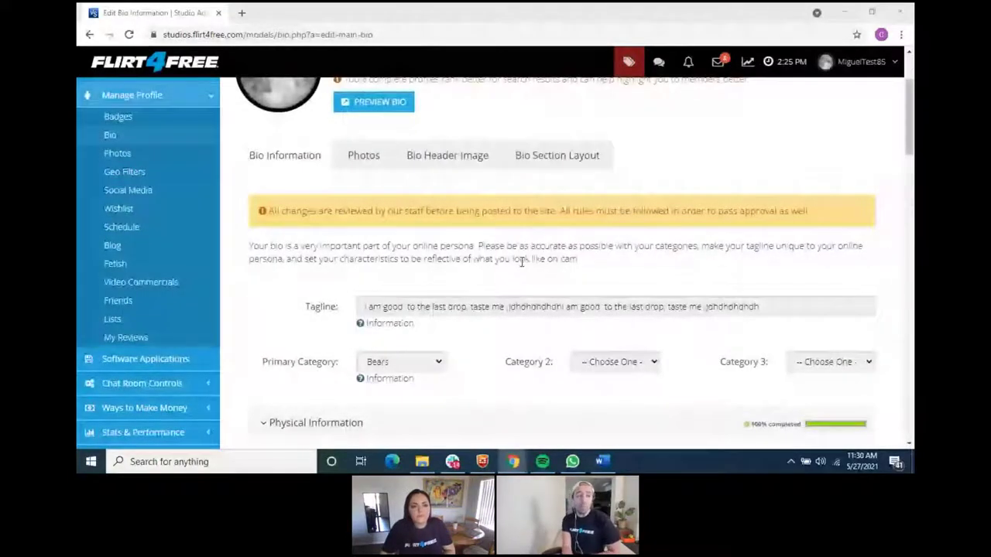
# - Switch the bio editor to its Photos tab and look over the profile photo area
pyautogui.click(377, 164)
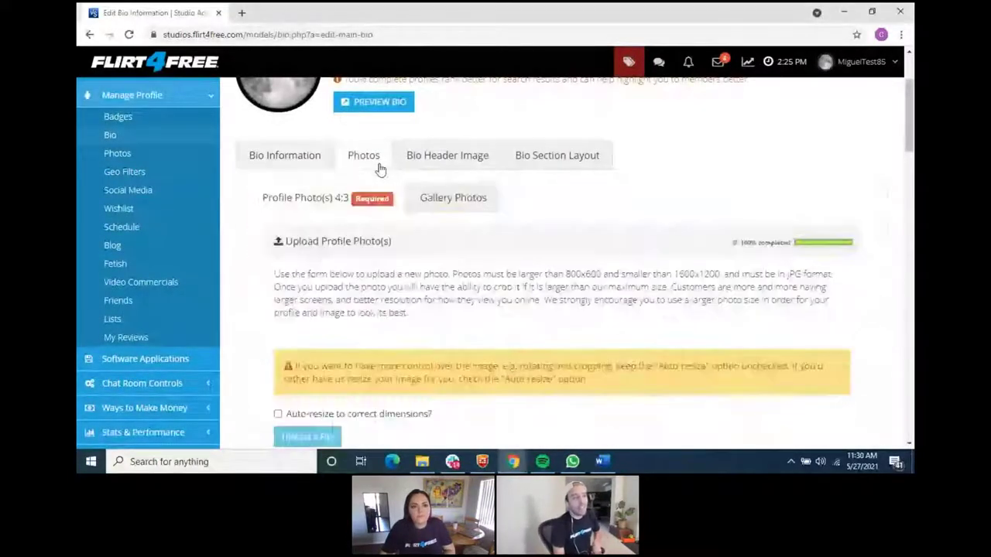
pyautogui.click(600, 461)
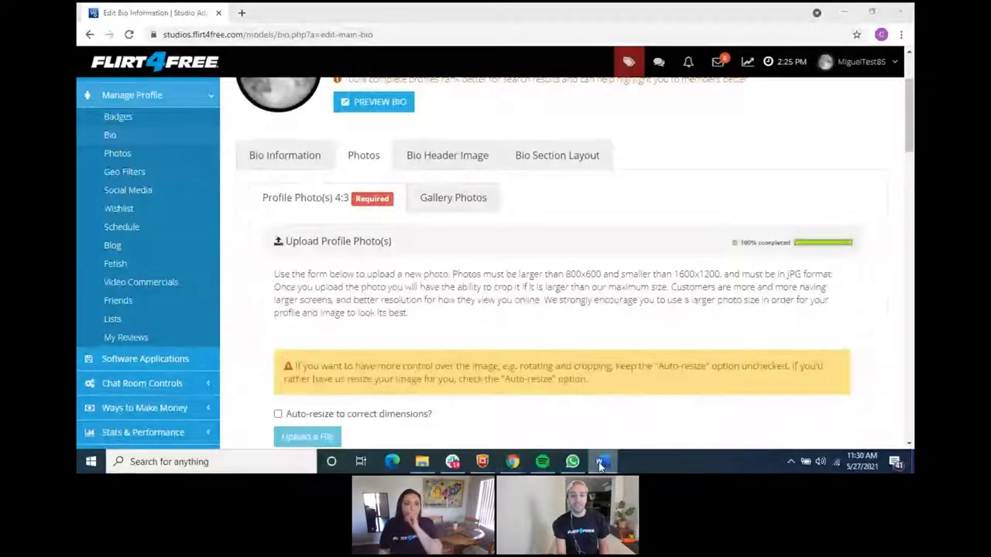
pyautogui.scroll(-5, 490, 307)
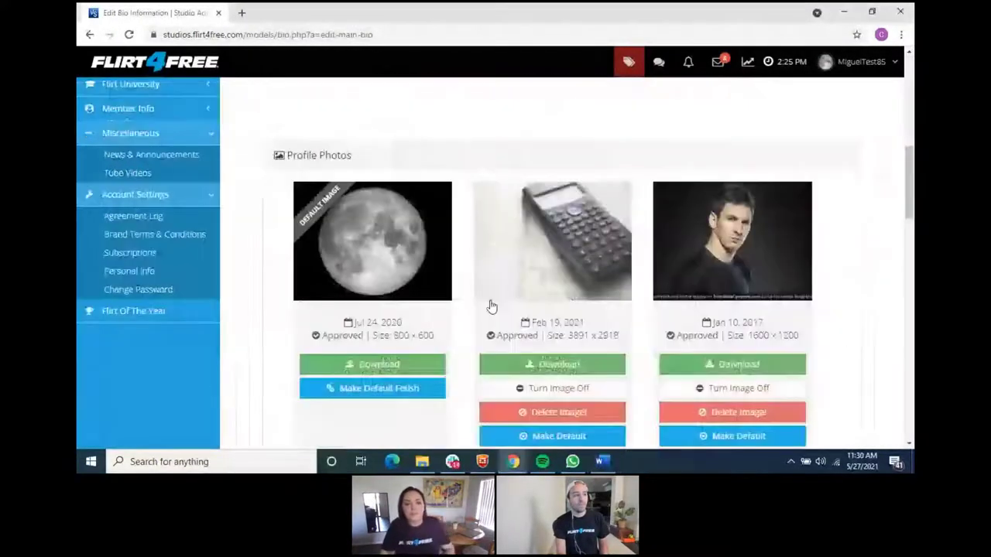
pyautogui.scroll(-5, 490, 306)
pyautogui.scroll(15, 498, 306)
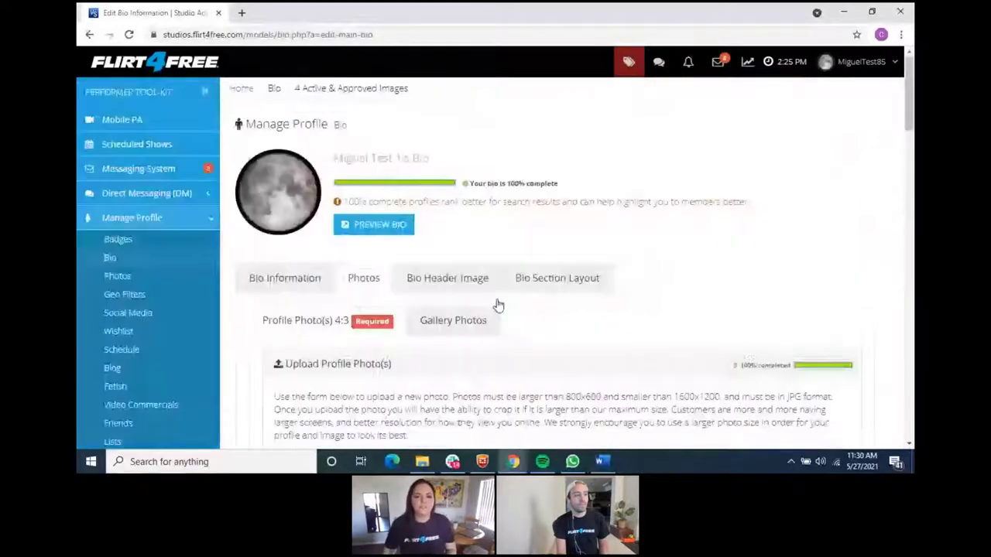
# - View the Gallery Photos upload form, then return to the Upload Profile Photo(s) section
pyautogui.click(497, 308)
pyautogui.scroll(-6, 630, 303)
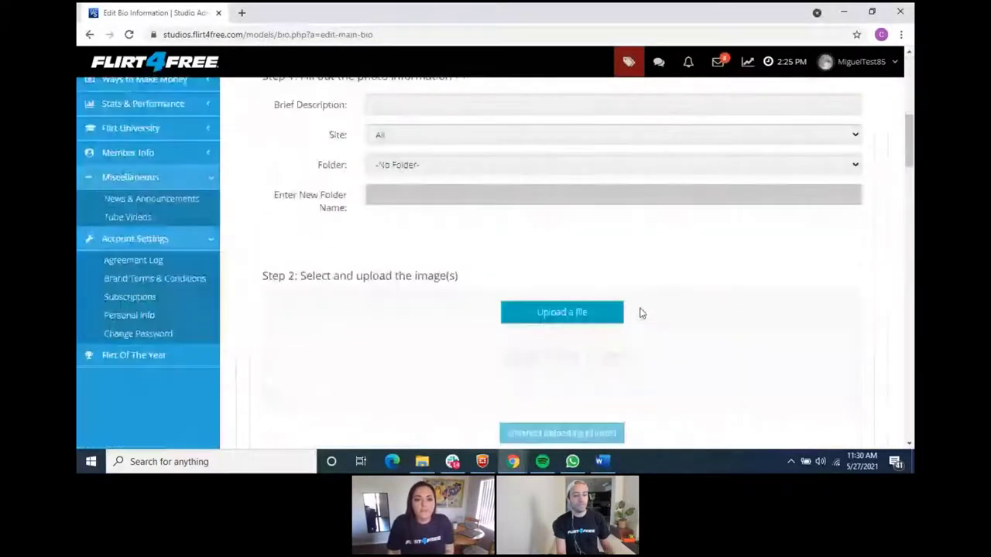
pyautogui.scroll(3, 640, 311)
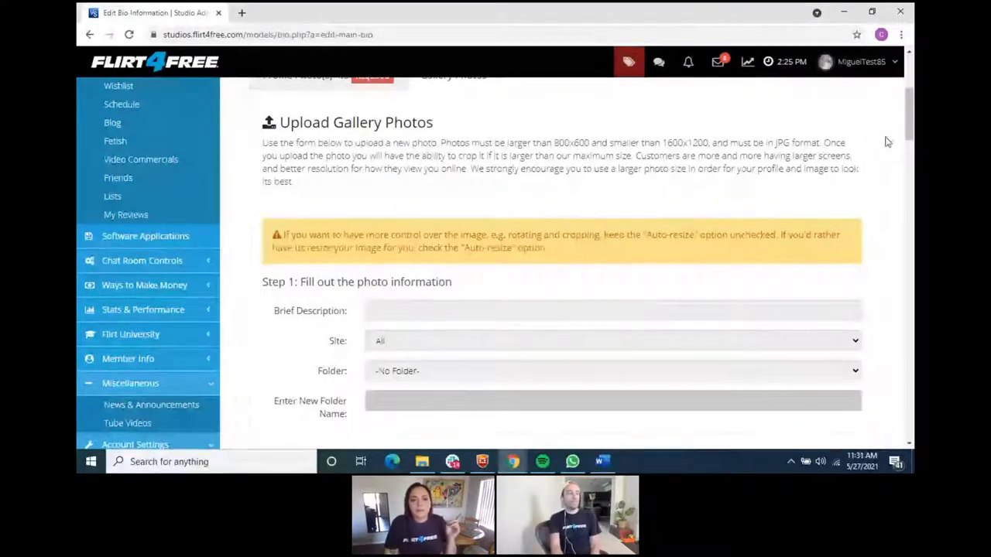
pyautogui.scroll(-8, 805, 148)
pyautogui.scroll(7, 544, 276)
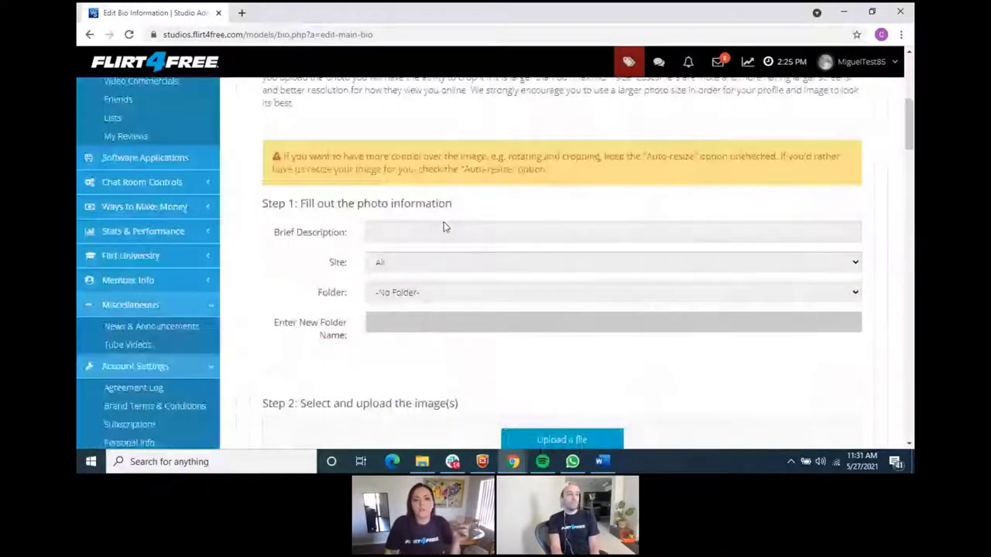
pyautogui.scroll(4, 274, 281)
pyautogui.scroll(-7, 400, 291)
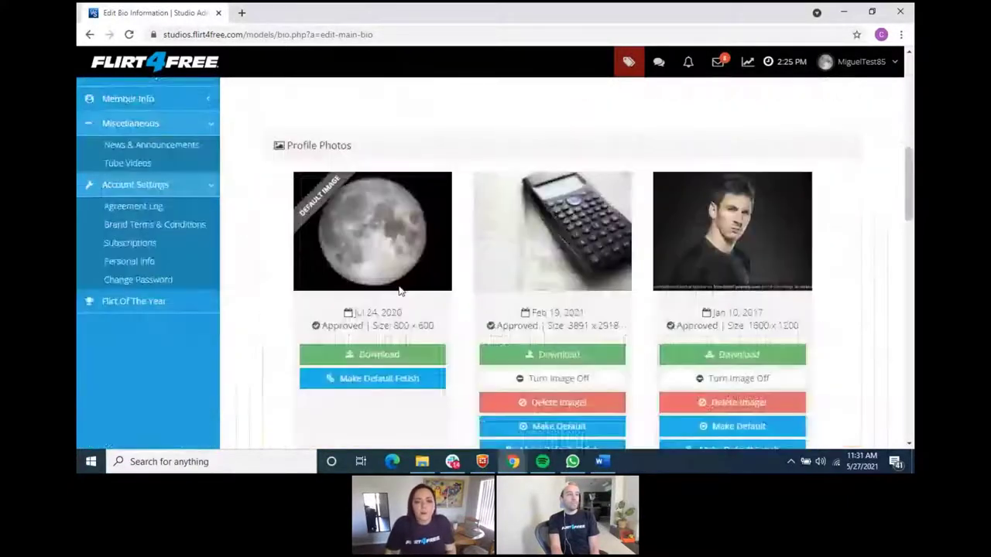
pyautogui.scroll(-3, 400, 291)
pyautogui.scroll(-4, 743, 334)
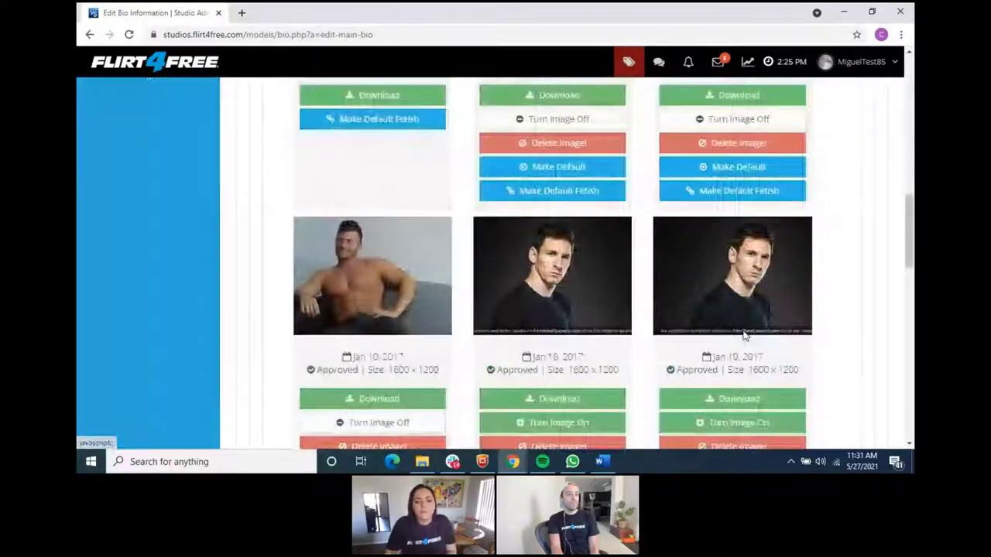
pyautogui.scroll(-5, 542, 372)
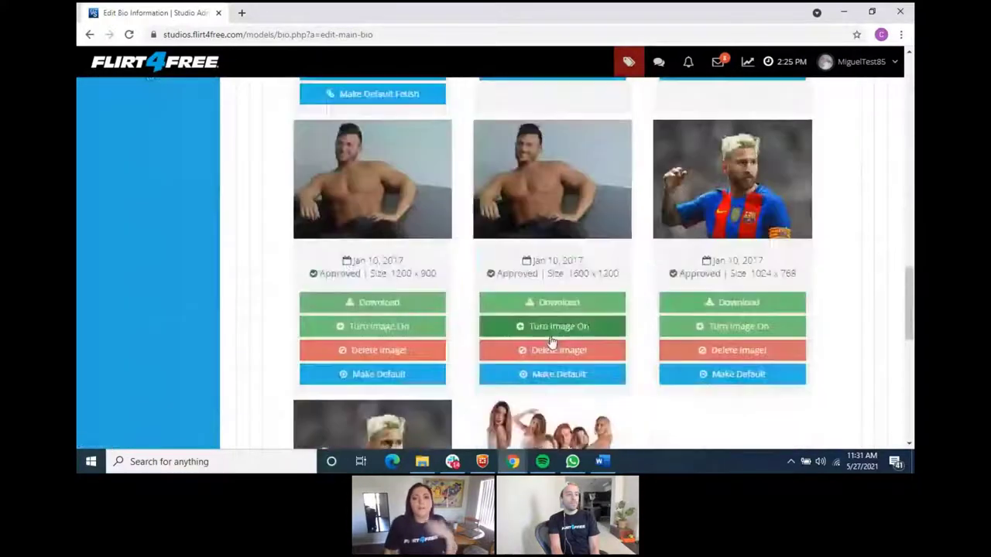
pyautogui.scroll(1, 741, 267)
pyautogui.scroll(10, 742, 268)
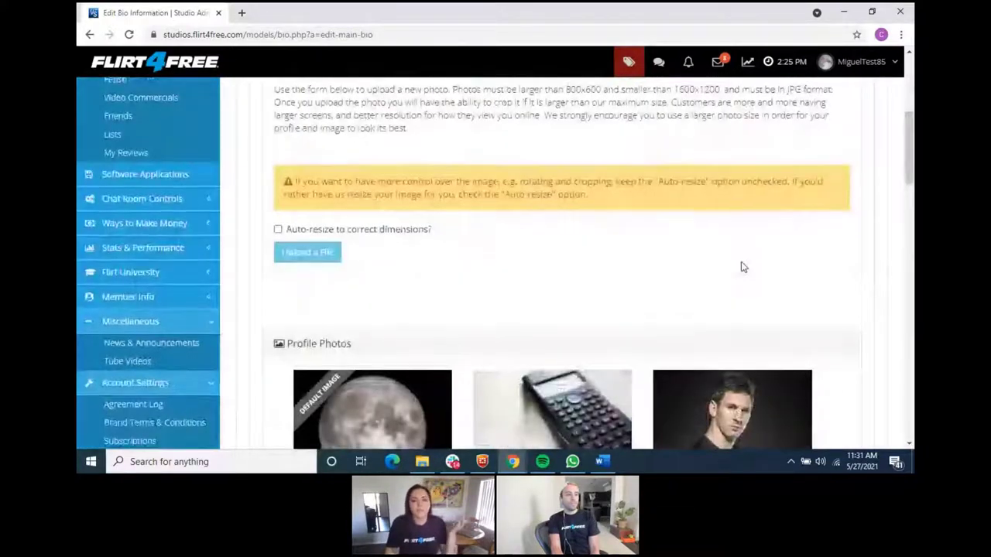
pyautogui.scroll(-1, 741, 267)
pyautogui.scroll(-1, 741, 266)
pyautogui.scroll(1, 741, 267)
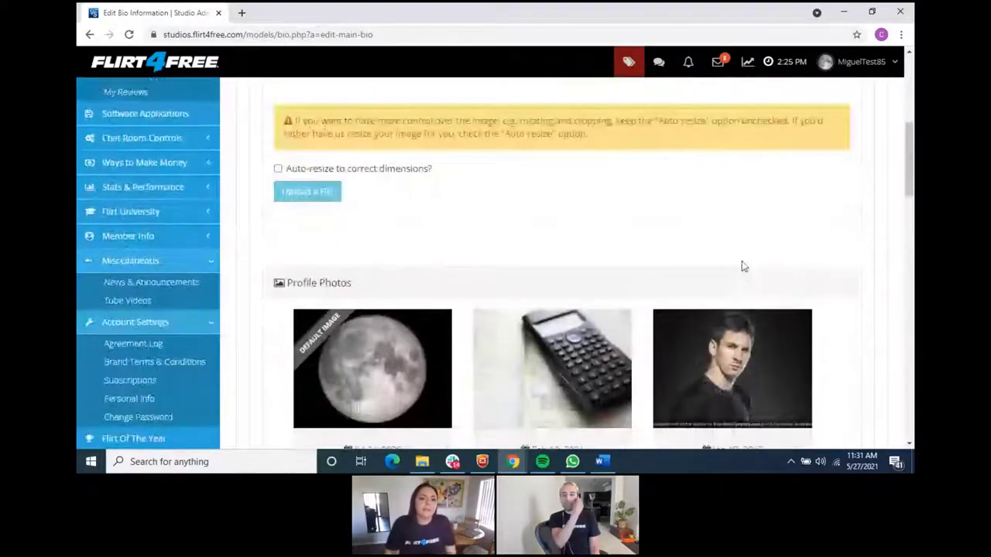
pyautogui.scroll(4, 724, 268)
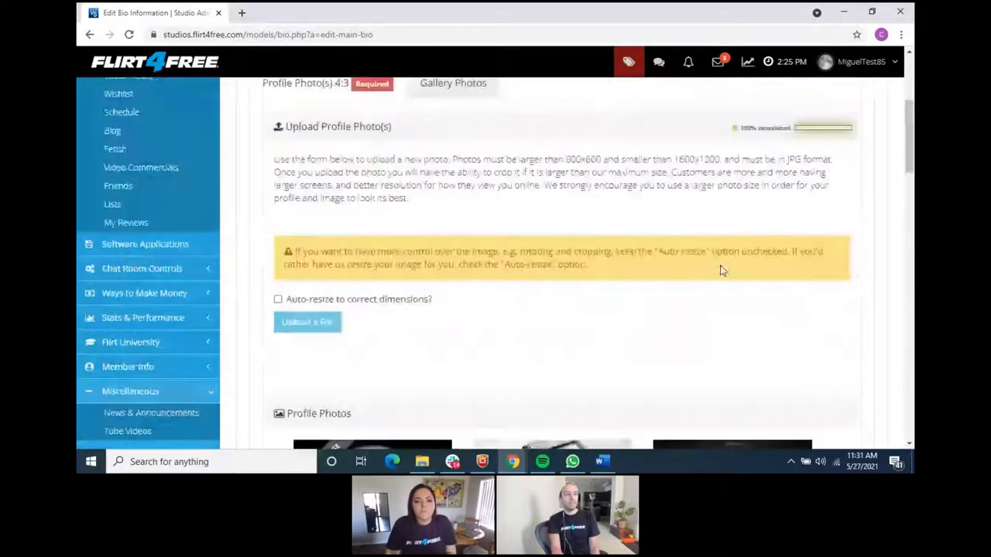
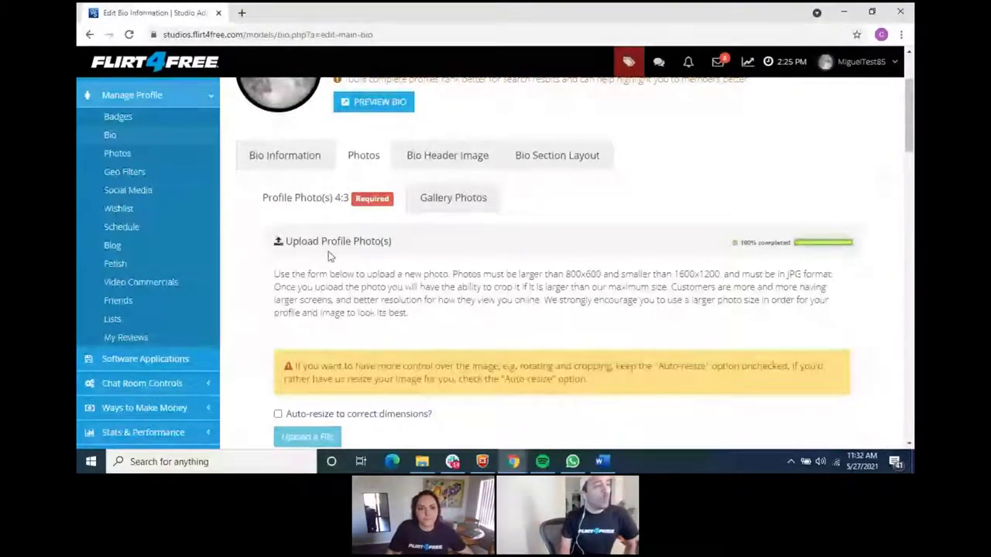
# - Glance at the gallery photo section, then return to the profile photo upload section
pyautogui.click(413, 198)
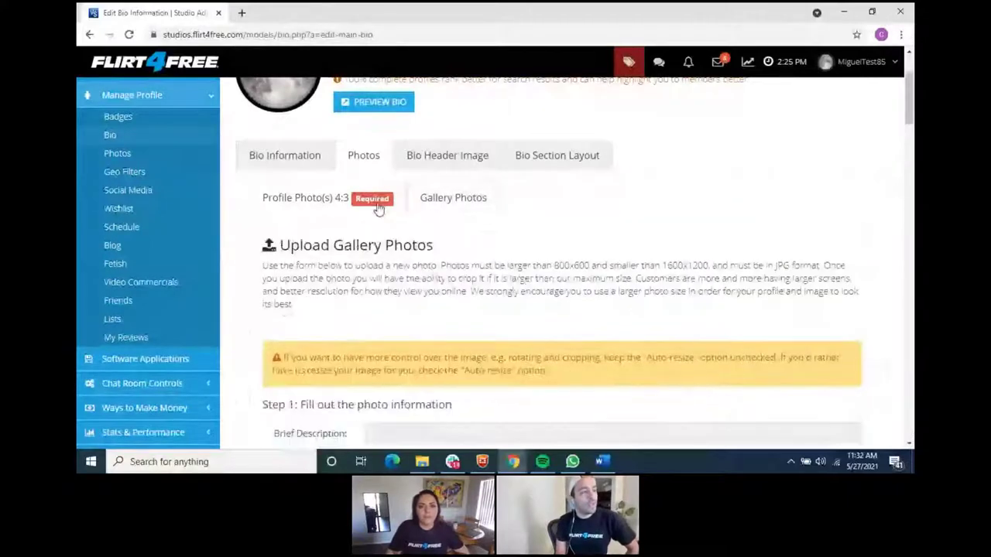
pyautogui.click(341, 204)
pyautogui.scroll(-5, 485, 276)
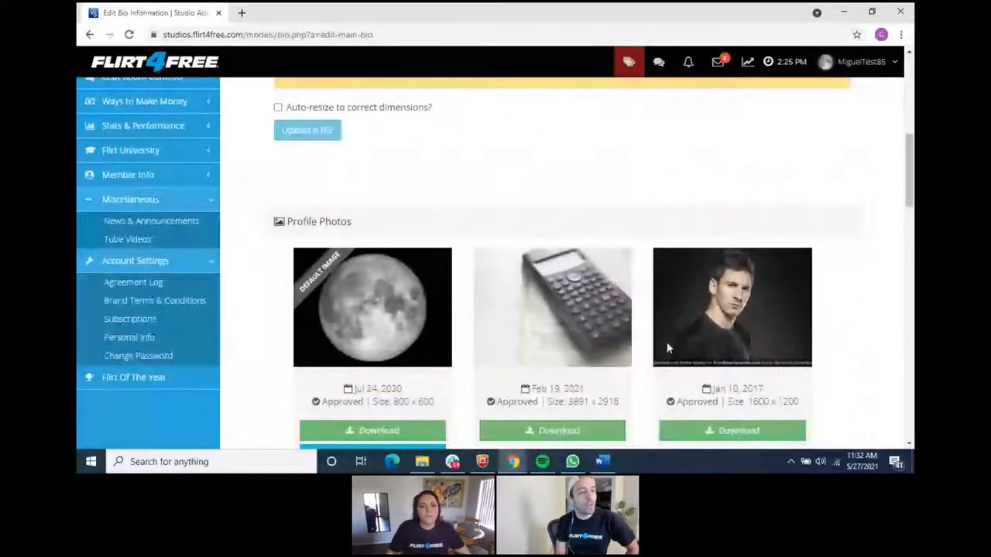
pyautogui.scroll(6, 670, 254)
pyautogui.scroll(2, 671, 254)
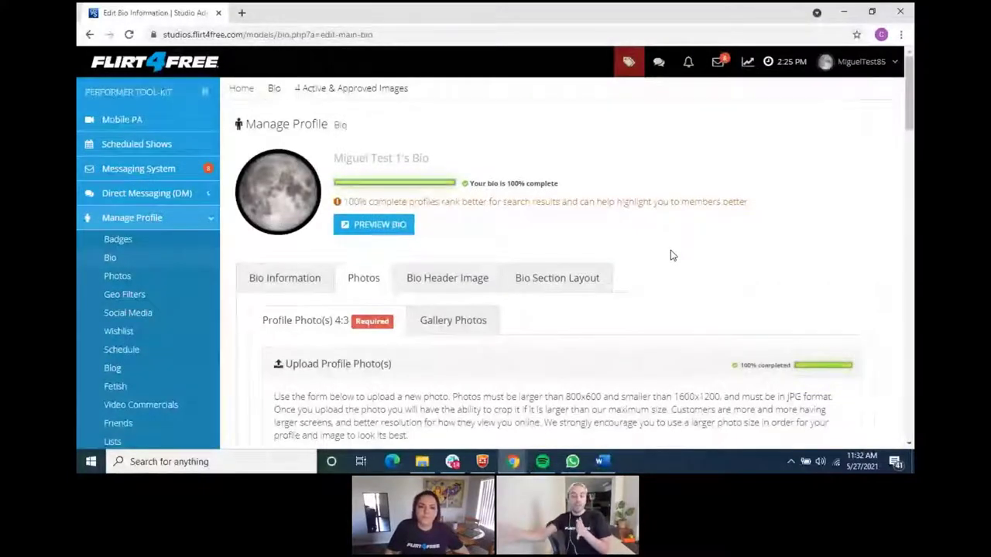
# - Open Gallery Photos and scroll through the Current Photos: All Sites grid
pyautogui.click(437, 331)
pyautogui.scroll(-4, 614, 365)
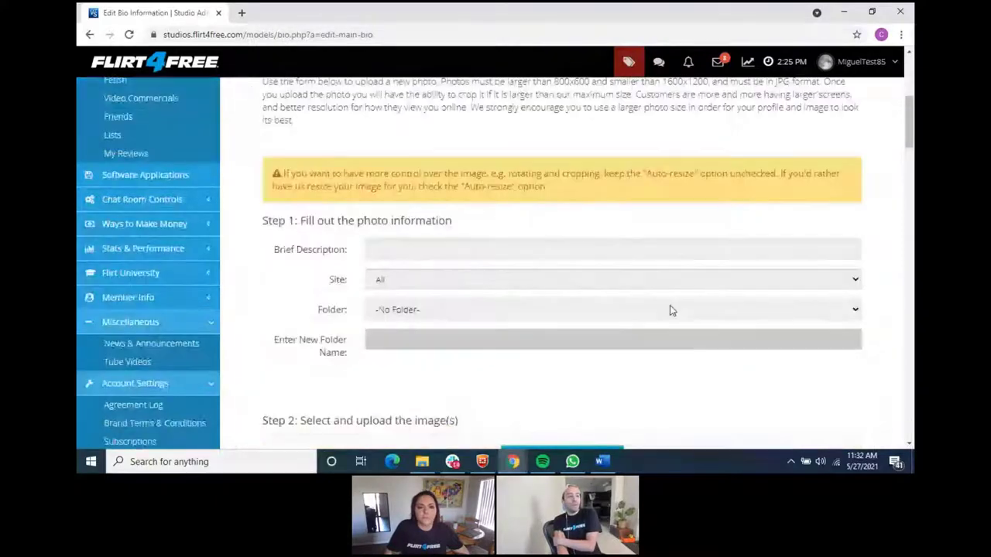
pyautogui.scroll(-10, 672, 310)
pyautogui.scroll(12, 770, 308)
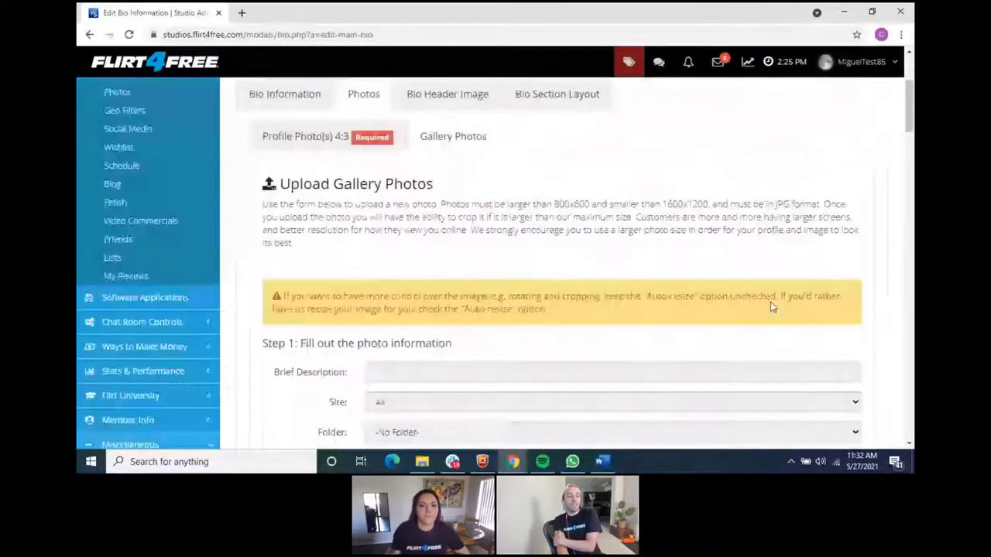
pyautogui.scroll(3, 771, 306)
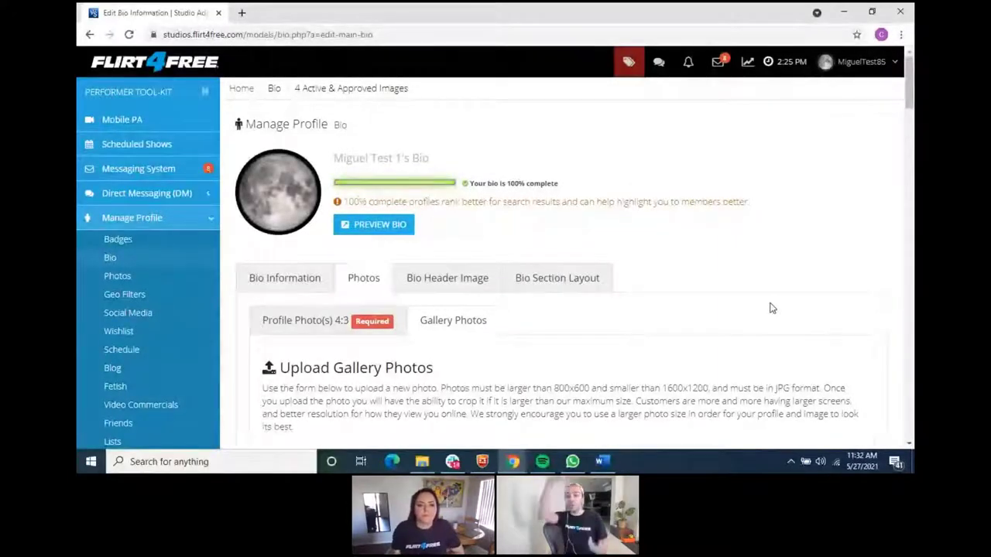
pyautogui.scroll(-10, 771, 308)
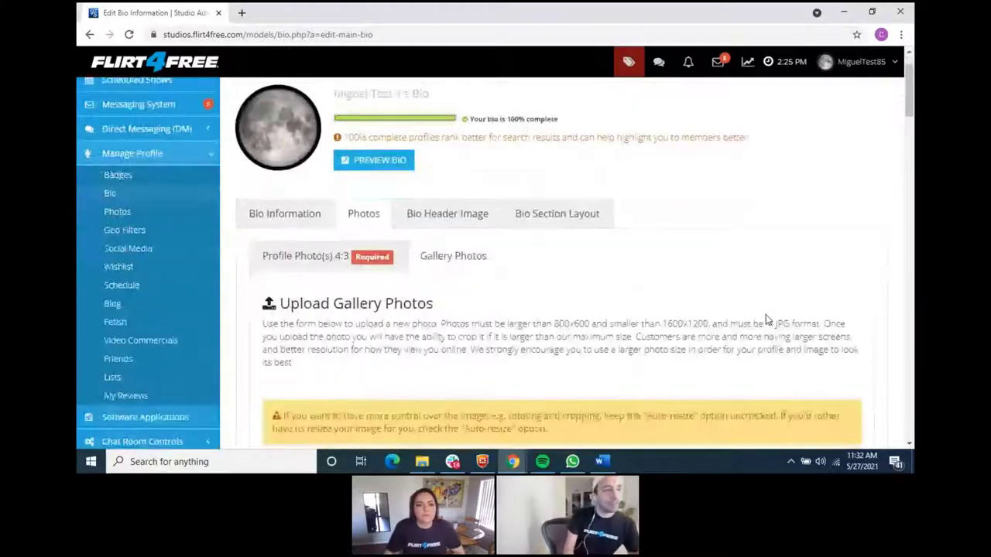
pyautogui.scroll(-7, 770, 358)
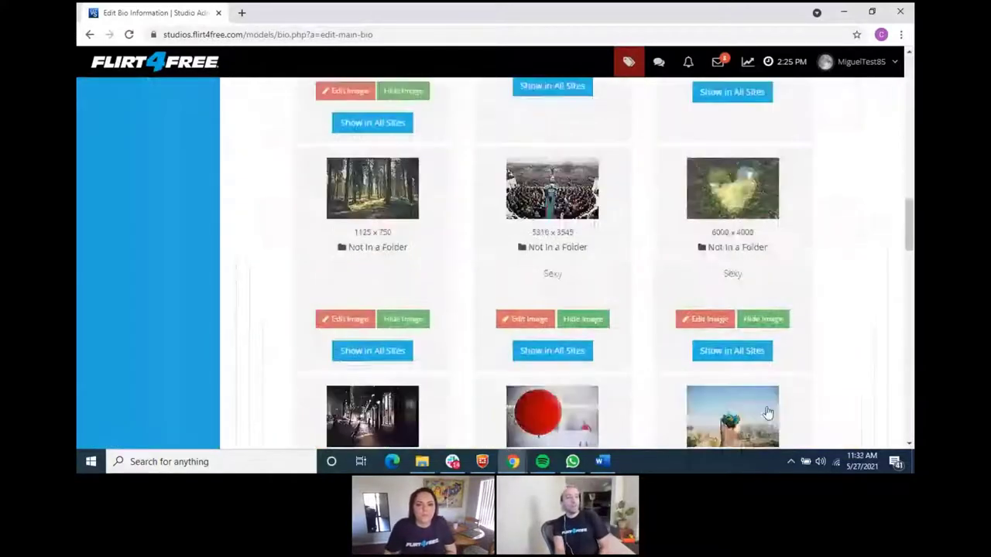
pyautogui.scroll(15, 650, 339)
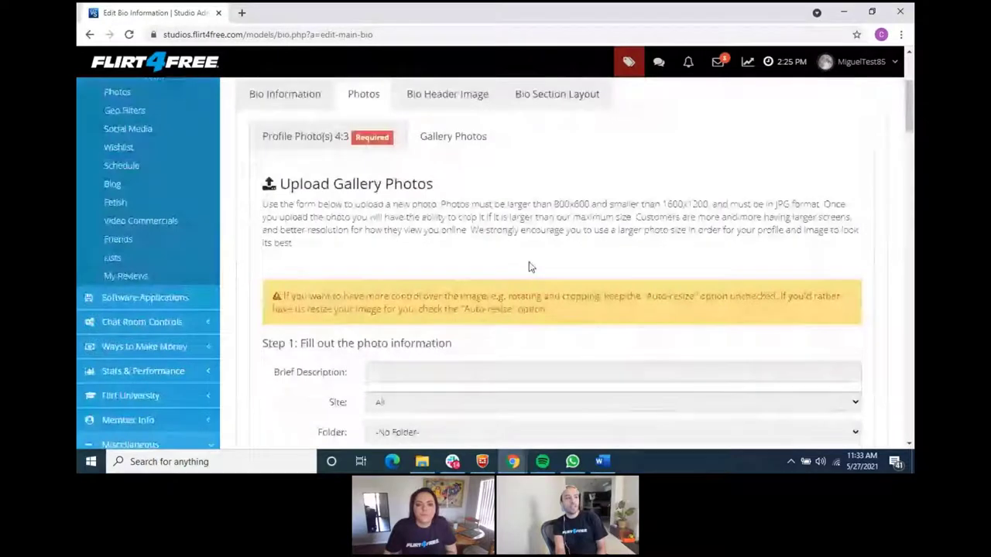
# - Switch to Profile Photo(s) 4:3 and scroll through the photo grid with its Make Default buttons
pyautogui.click(329, 140)
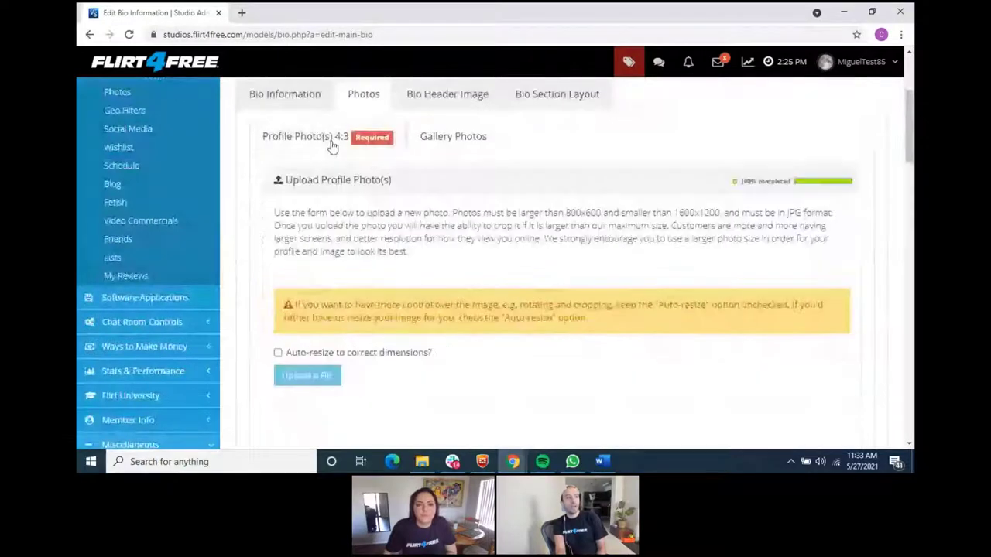
pyautogui.scroll(-10, 769, 317)
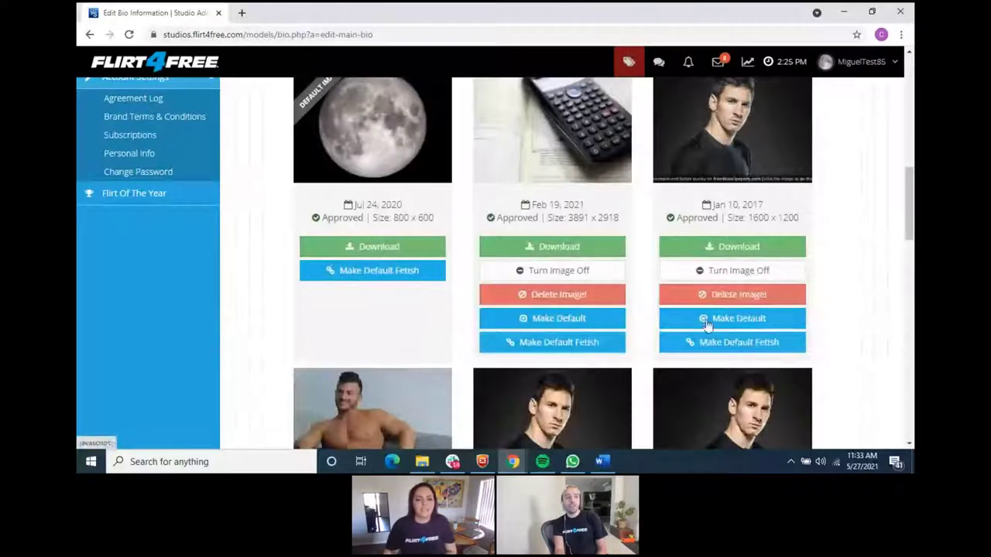
pyautogui.scroll(3, 372, 241)
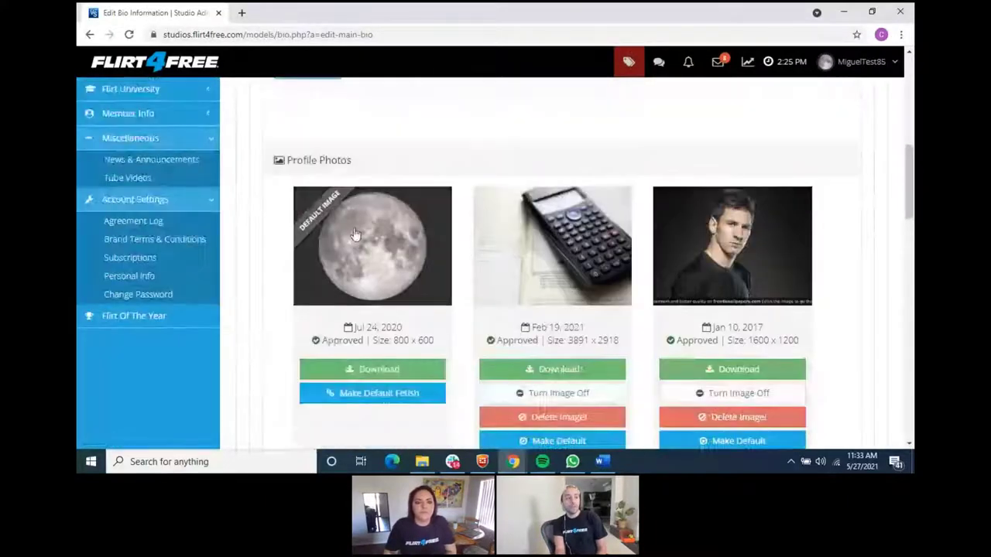
pyautogui.scroll(-3, 764, 357)
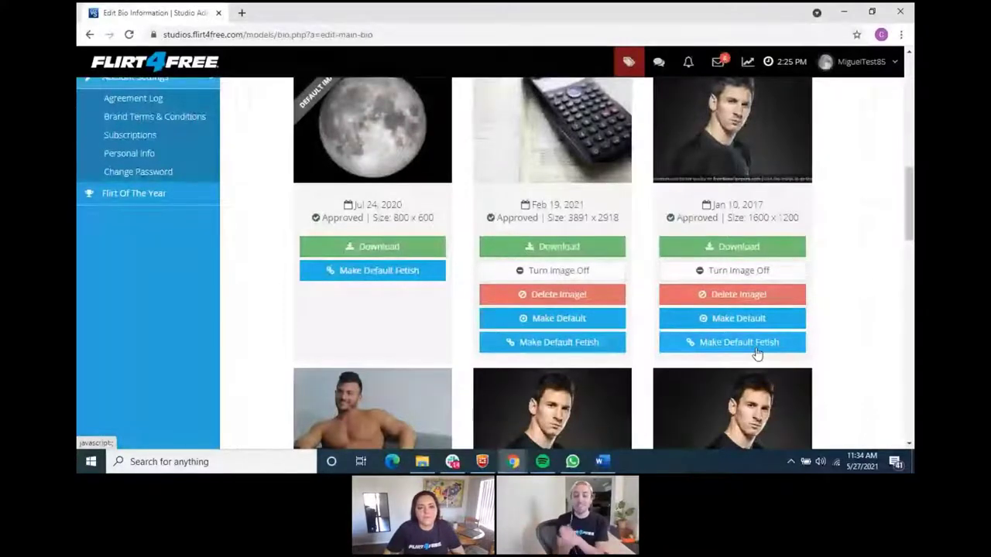
pyautogui.scroll(4, 522, 312)
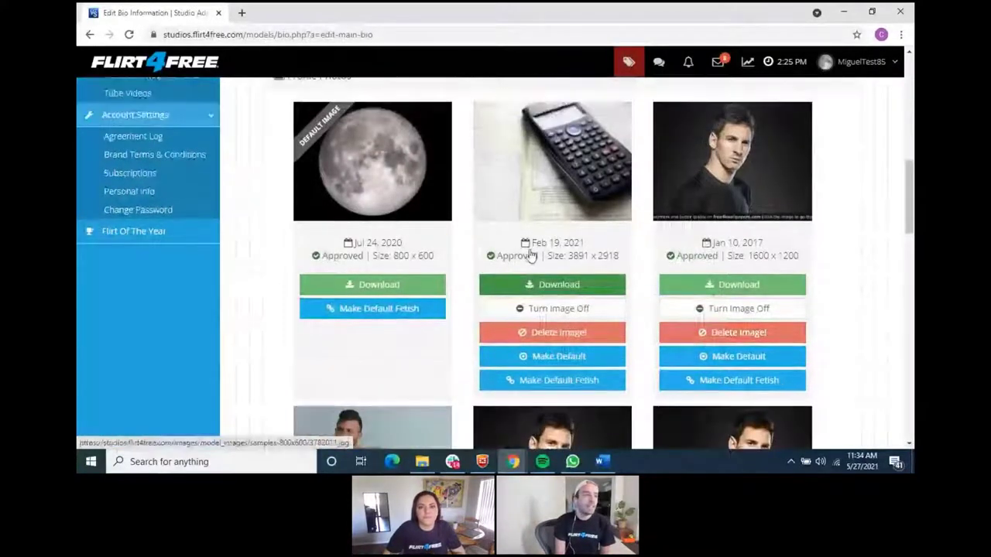
pyautogui.scroll(2, 522, 276)
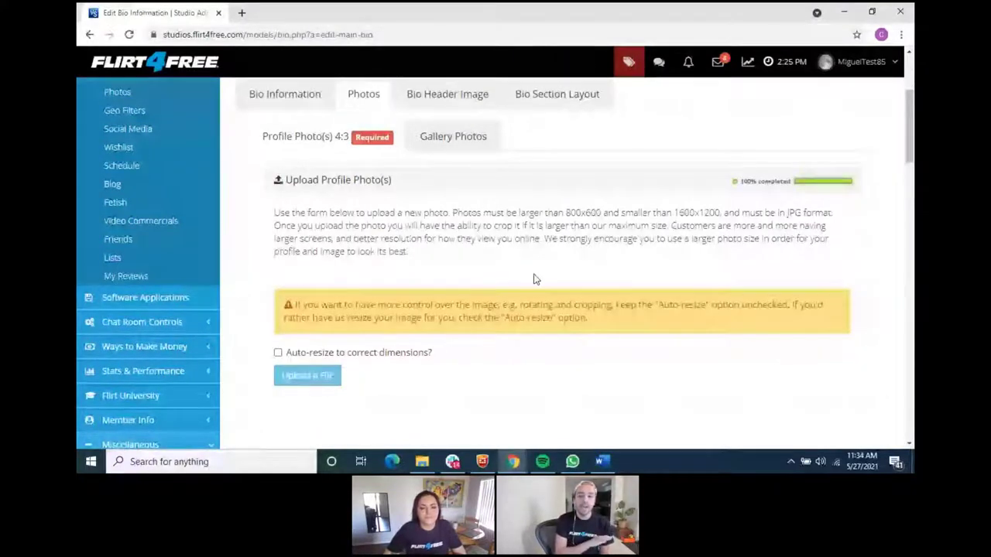
pyautogui.scroll(3, 533, 278)
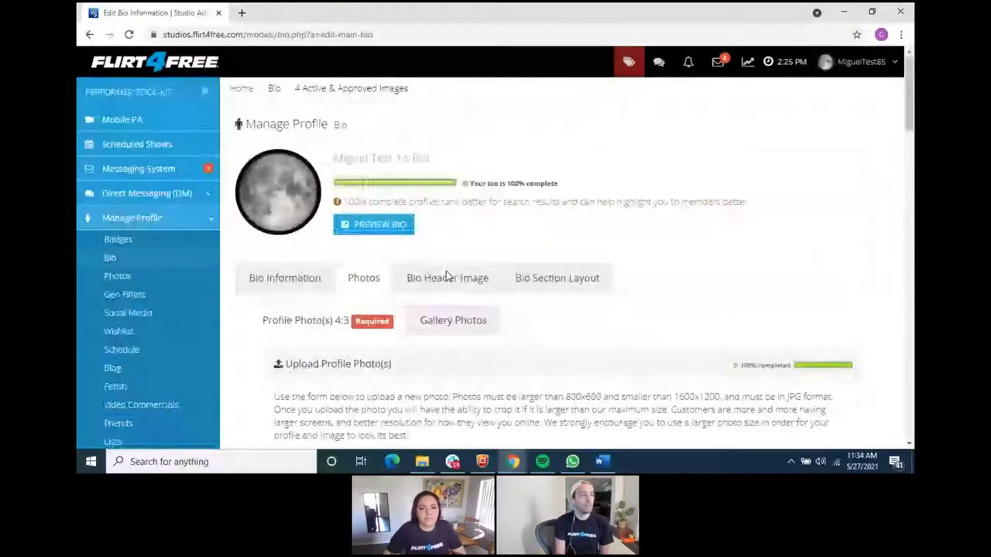
pyautogui.click(589, 284)
pyautogui.scroll(-1, 726, 296)
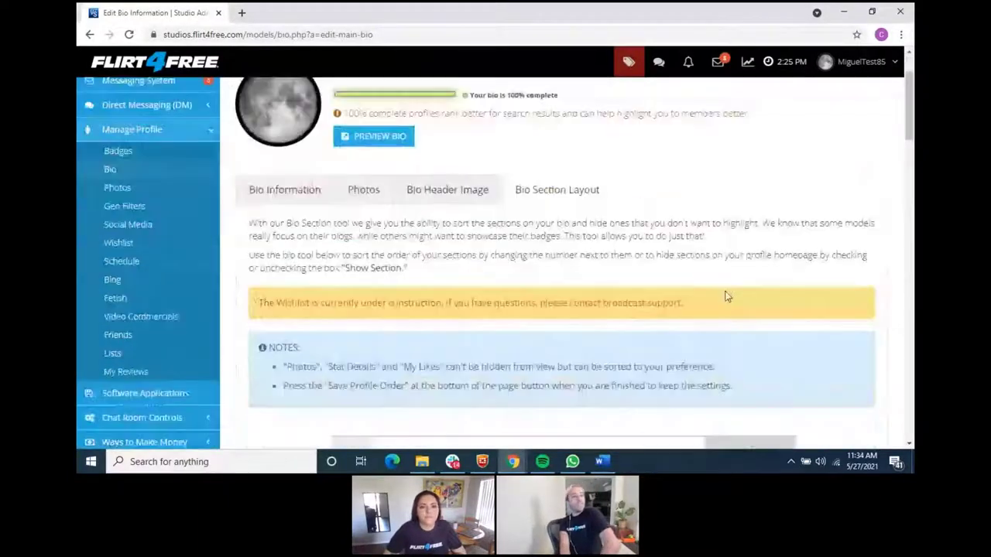
pyautogui.scroll(-1, 726, 297)
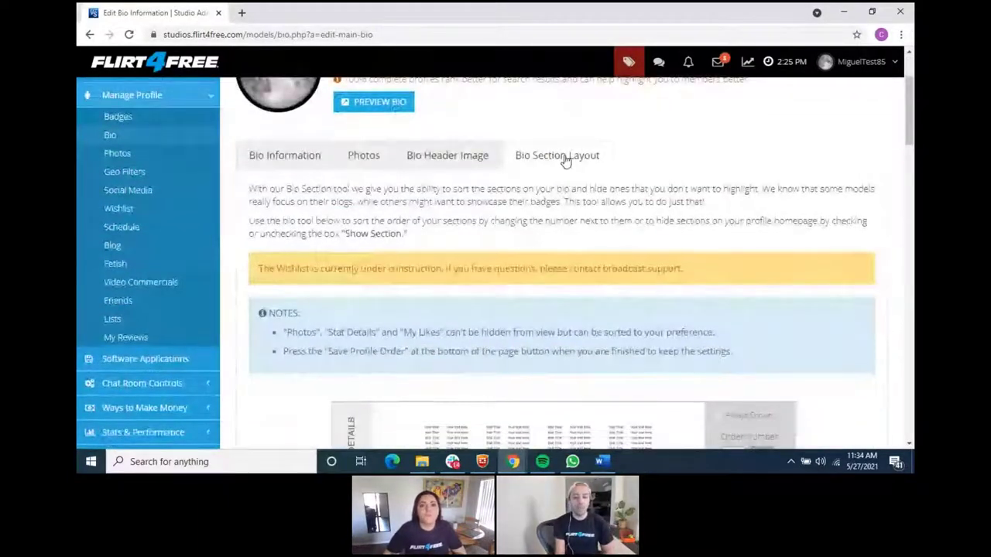
pyautogui.scroll(-2, 666, 271)
pyautogui.scroll(-3, 762, 333)
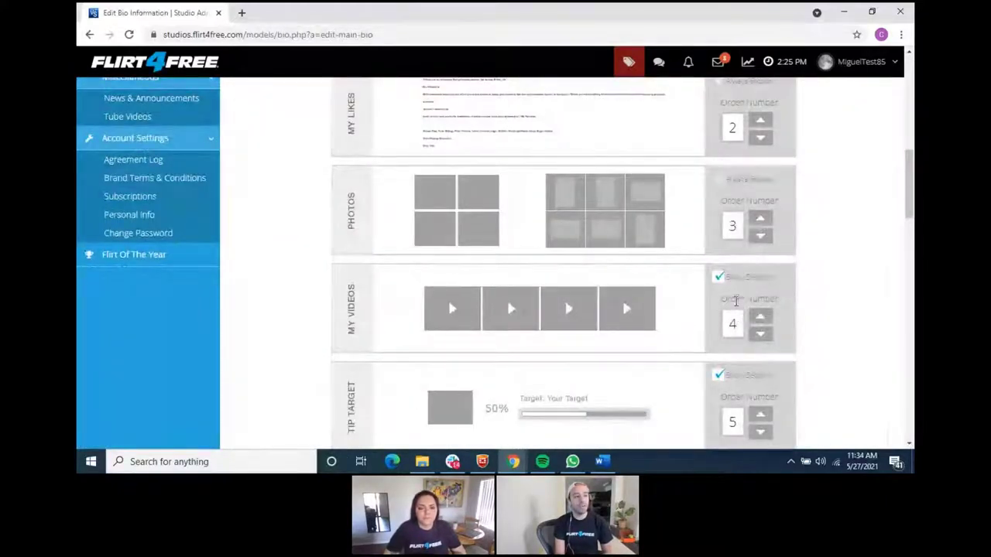
pyautogui.click(719, 279)
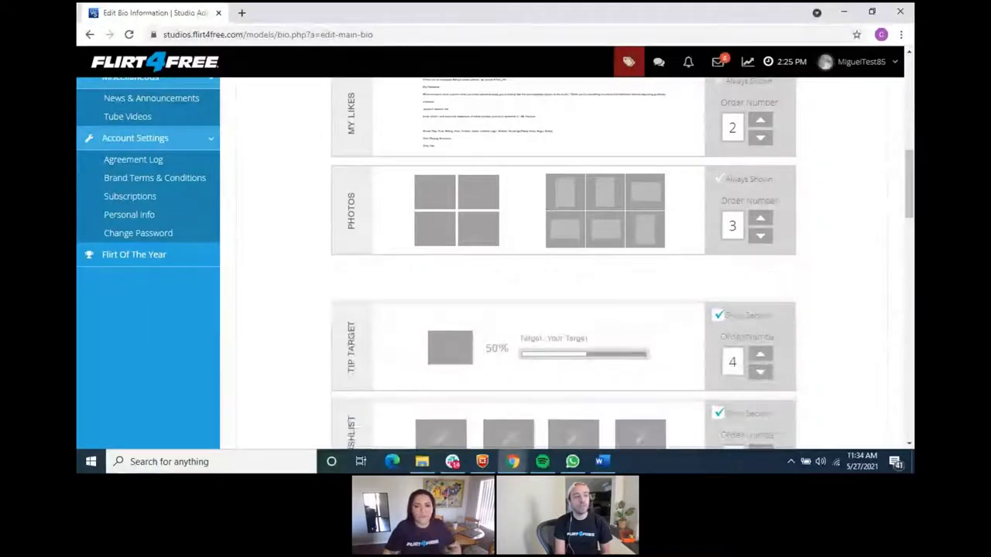
pyautogui.scroll(3, 821, 325)
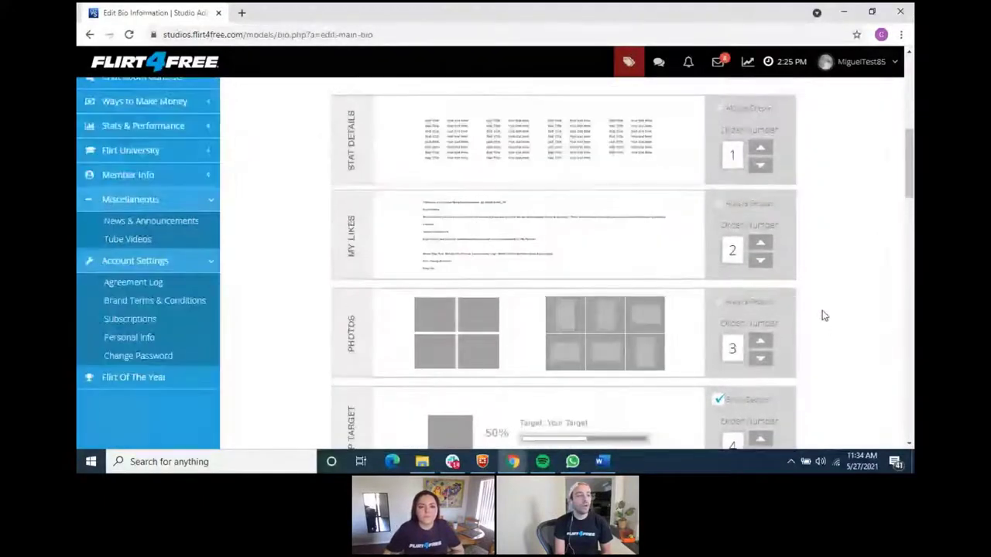
pyautogui.click(761, 407)
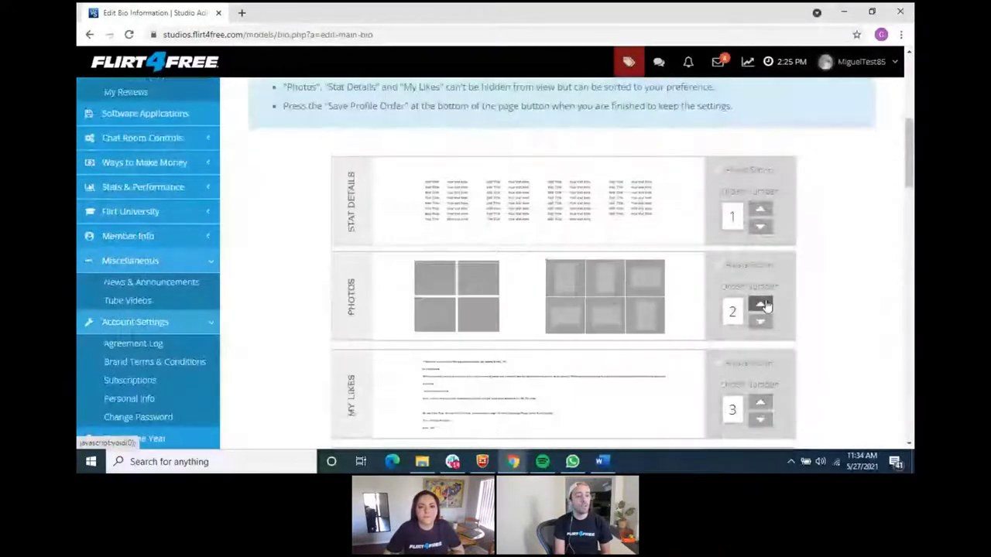
pyautogui.click(761, 304)
pyautogui.scroll(-5, 794, 337)
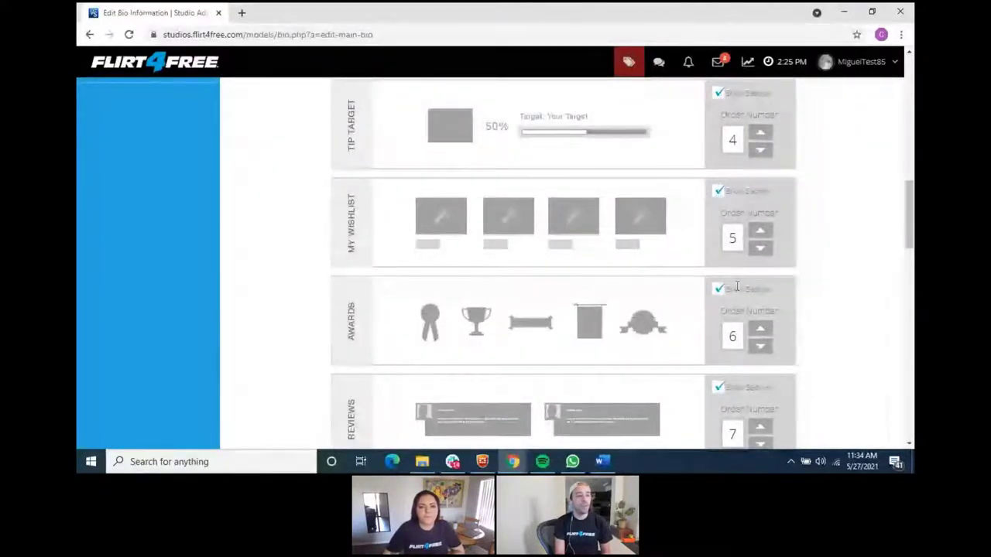
pyautogui.click(760, 328)
pyautogui.click(760, 230)
pyautogui.scroll(2, 798, 278)
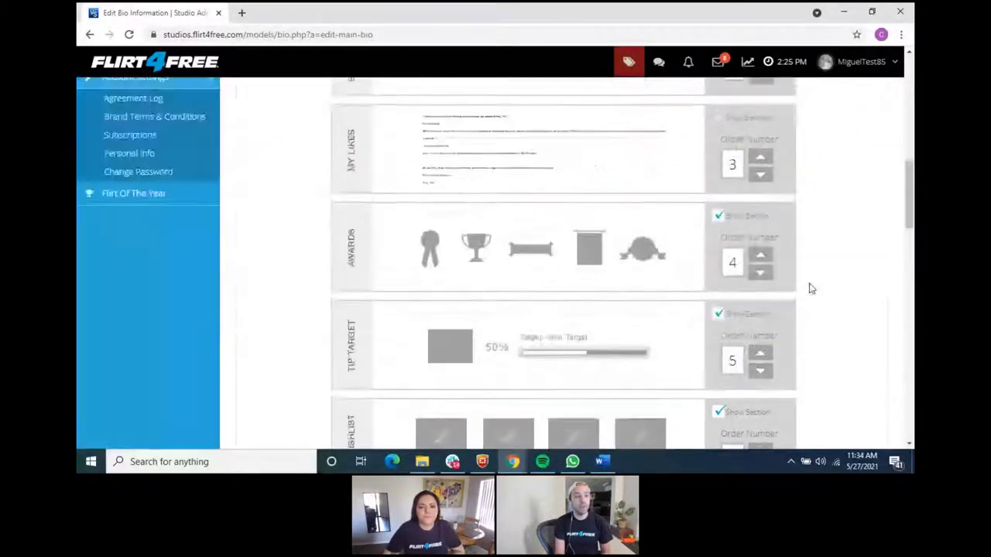
pyautogui.scroll(3, 784, 293)
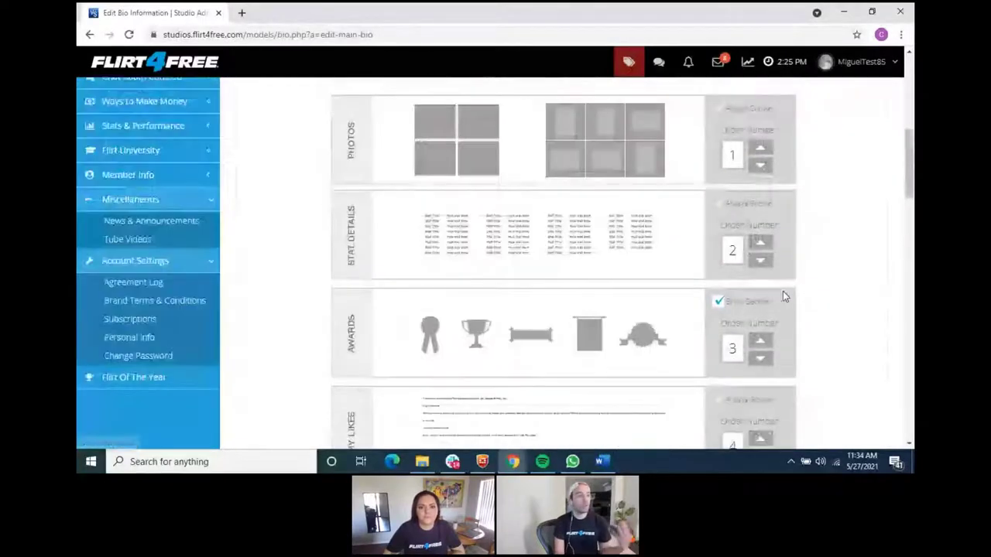
pyautogui.scroll(-6, 727, 232)
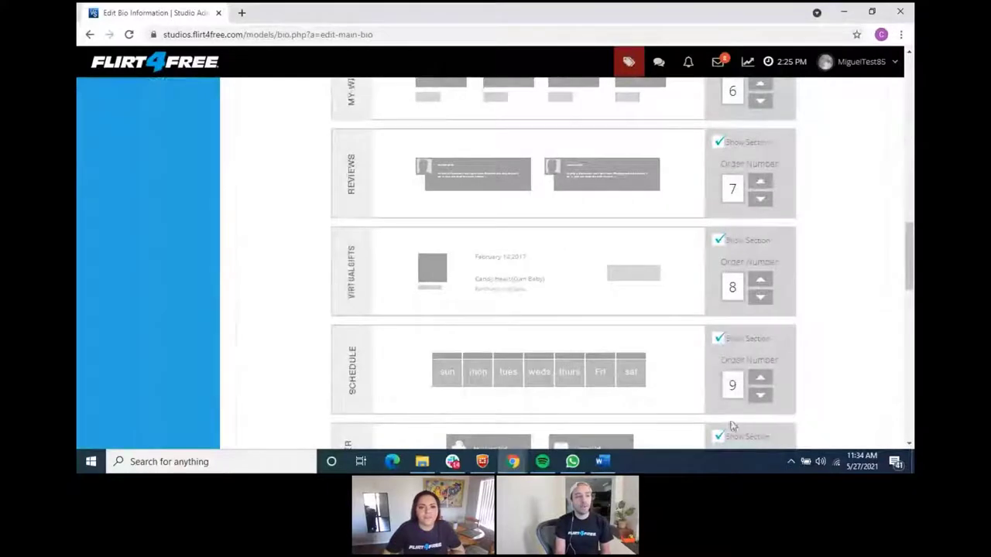
pyautogui.scroll(-2, 721, 341)
pyautogui.scroll(-3, 778, 343)
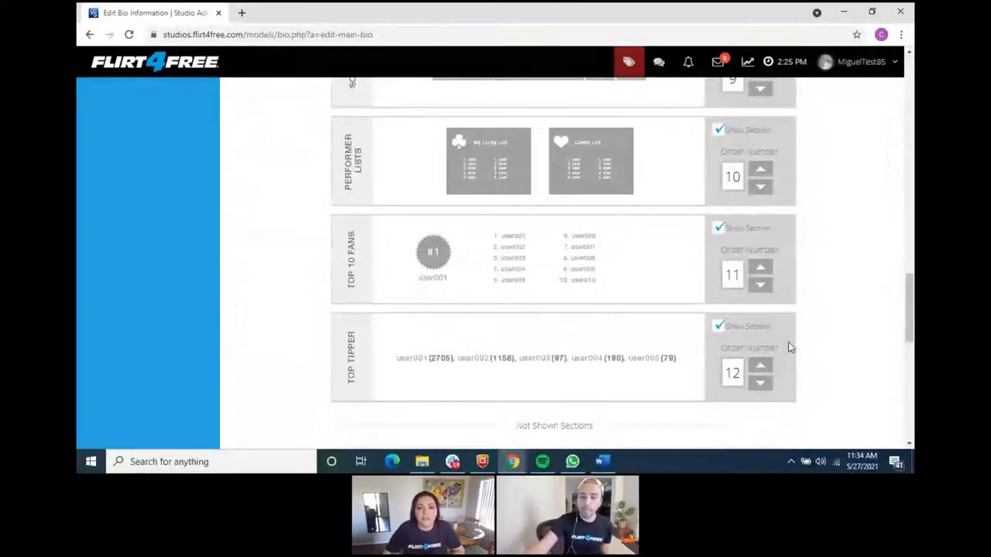
pyautogui.scroll(10, 788, 347)
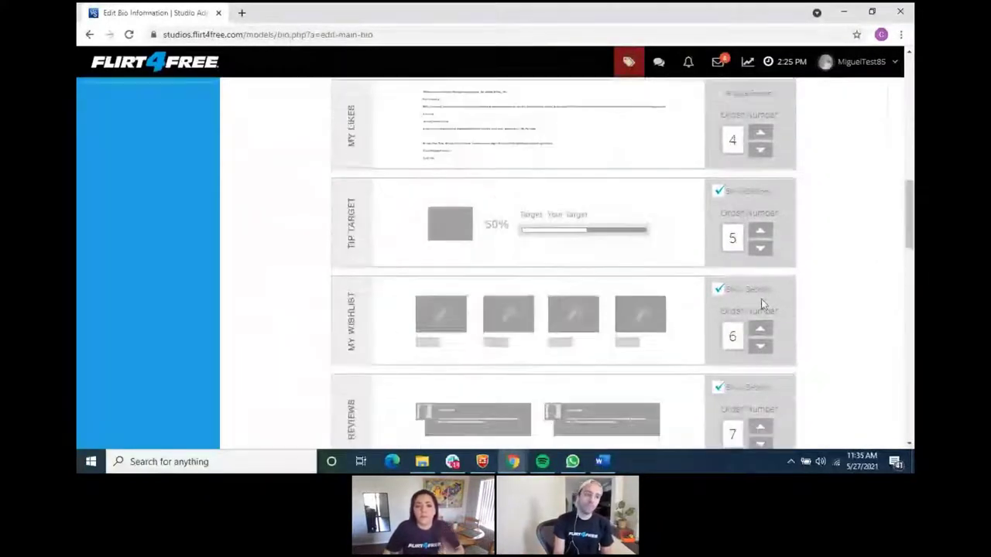
pyautogui.scroll(10, 761, 299)
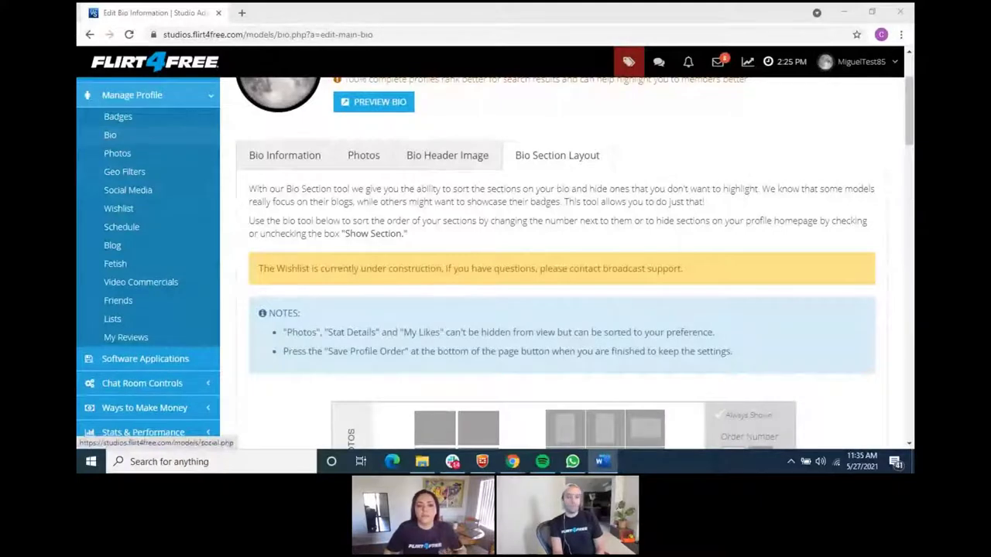
pyautogui.hotkey('alt', 'Tab')
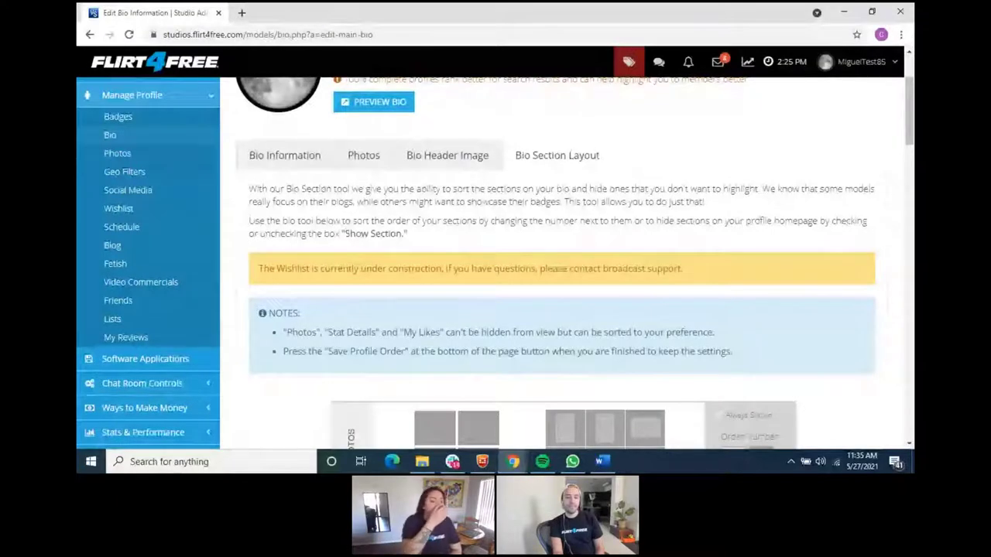
# - Open Geo Filters and view the country and state dropdowns without blocking anything
pyautogui.click(146, 174)
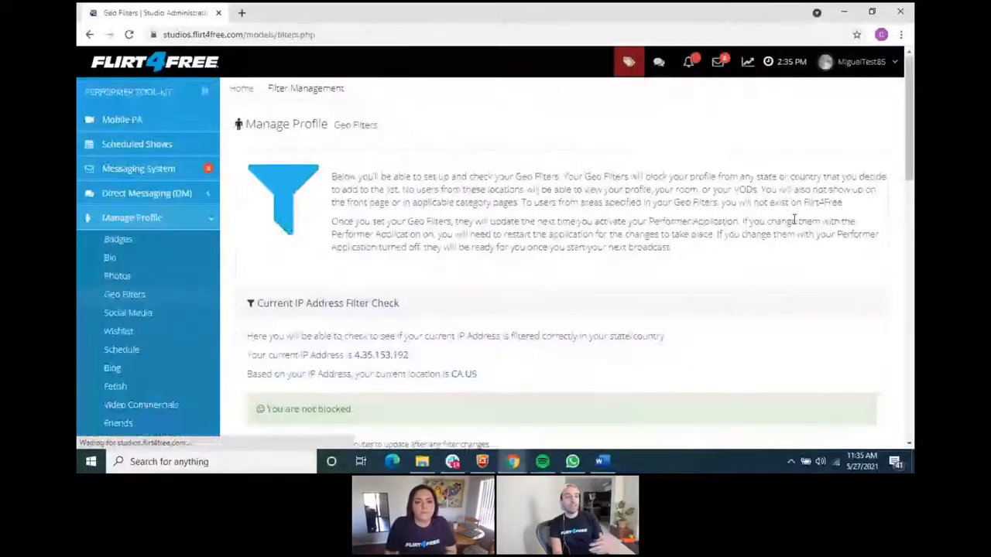
pyautogui.scroll(-4, 529, 225)
pyautogui.scroll(-2, 530, 225)
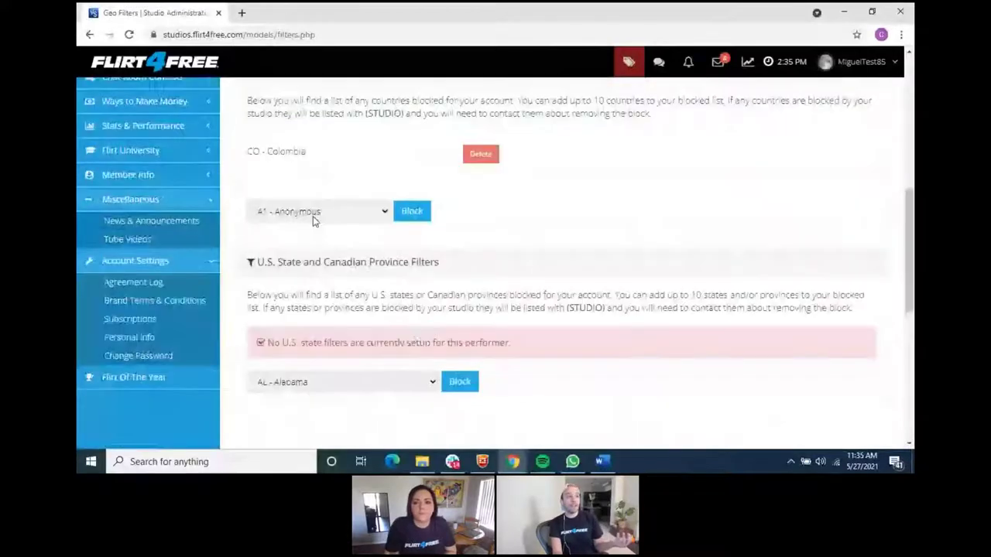
pyautogui.click(314, 220)
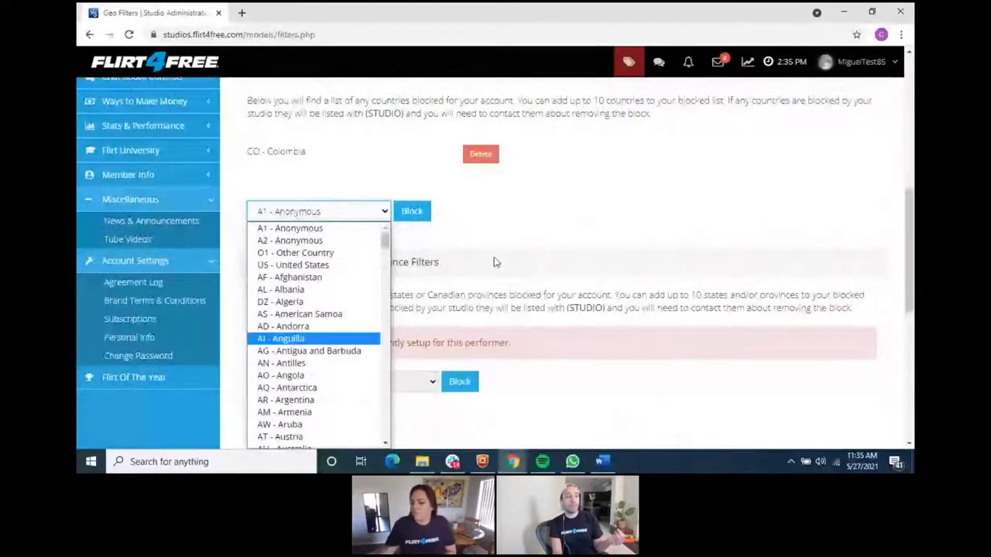
pyautogui.scroll(-2, 495, 262)
pyautogui.click(356, 198)
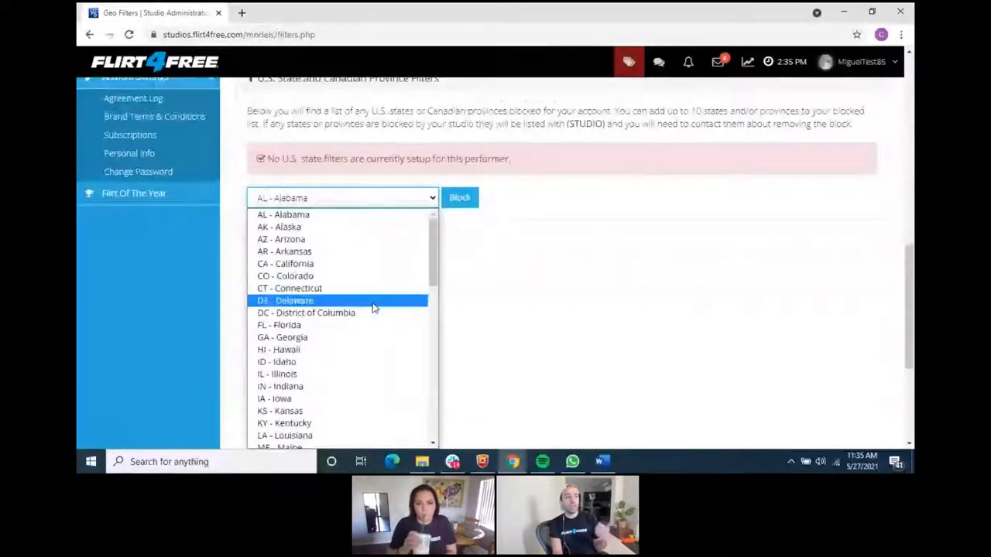
pyautogui.scroll(-7, 378, 318)
pyautogui.click(569, 317)
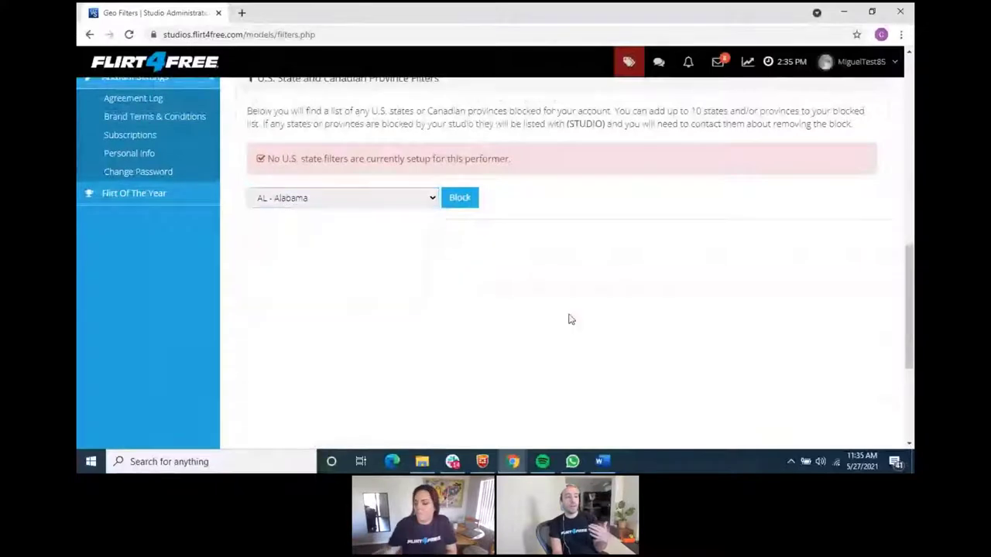
# - Scroll through the Geo Filters page to review the blocked-location settings and the IP check
pyautogui.scroll(1, 547, 298)
pyautogui.scroll(2, 547, 298)
pyautogui.scroll(2, 548, 295)
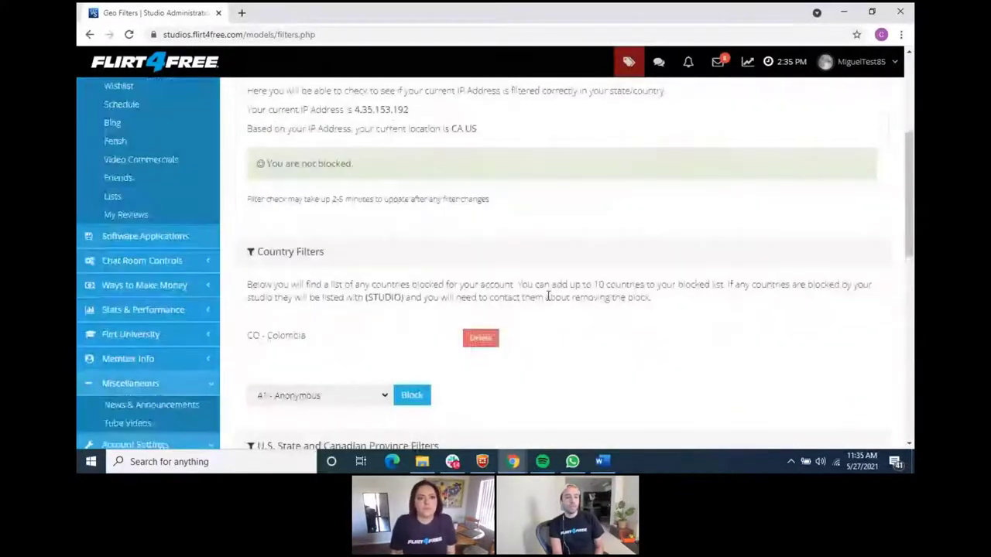
pyautogui.scroll(1, 547, 302)
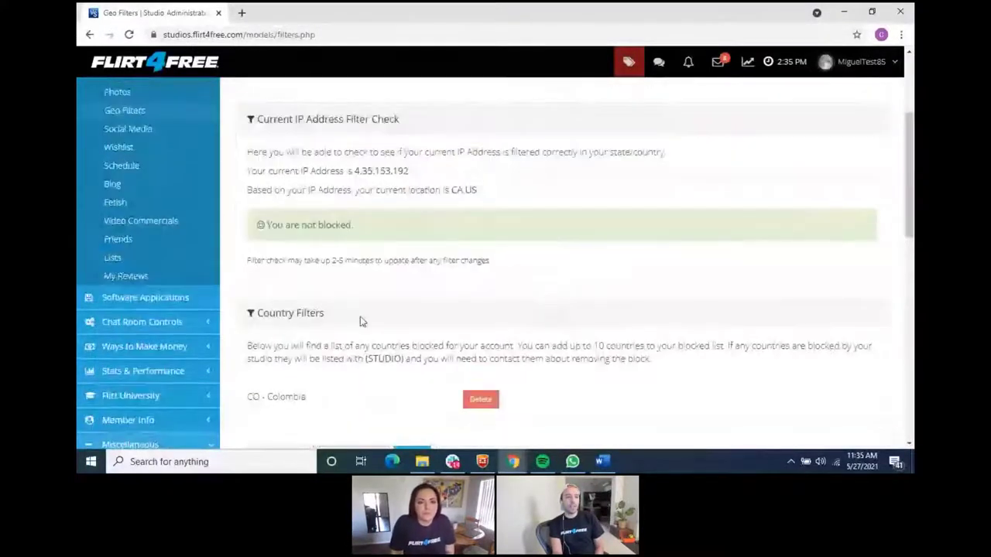
pyautogui.scroll(-1, 361, 323)
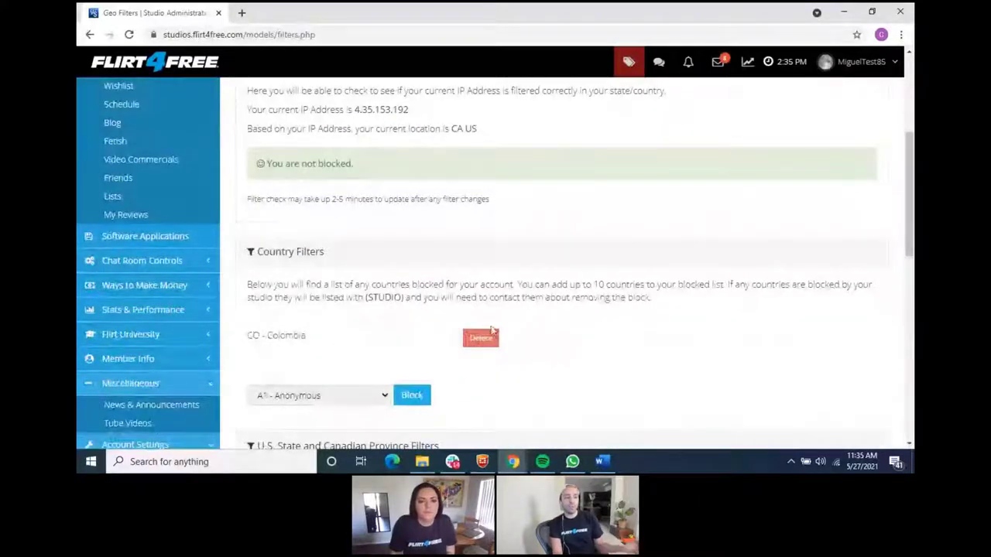
pyautogui.scroll(1, 743, 278)
pyautogui.scroll(3, 742, 279)
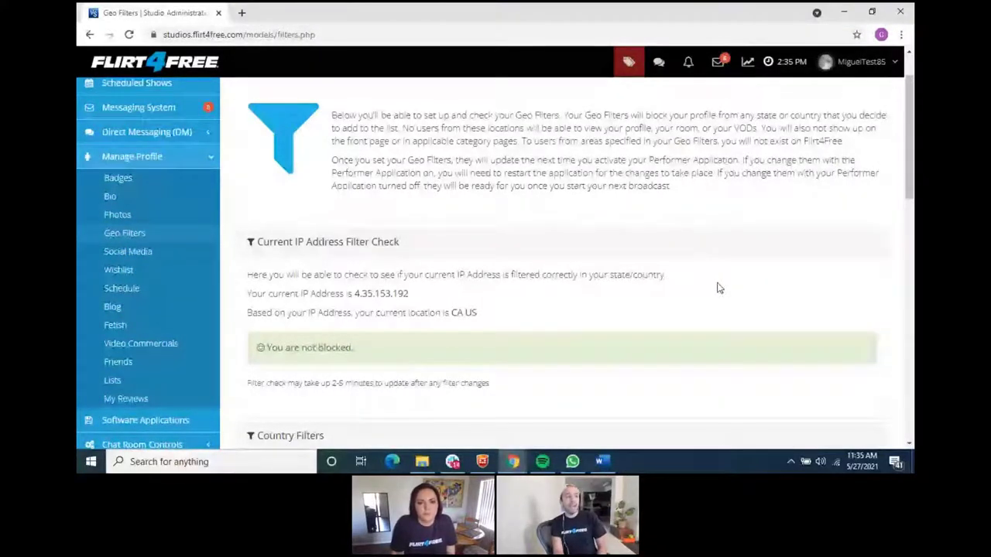
pyautogui.scroll(-1, 531, 370)
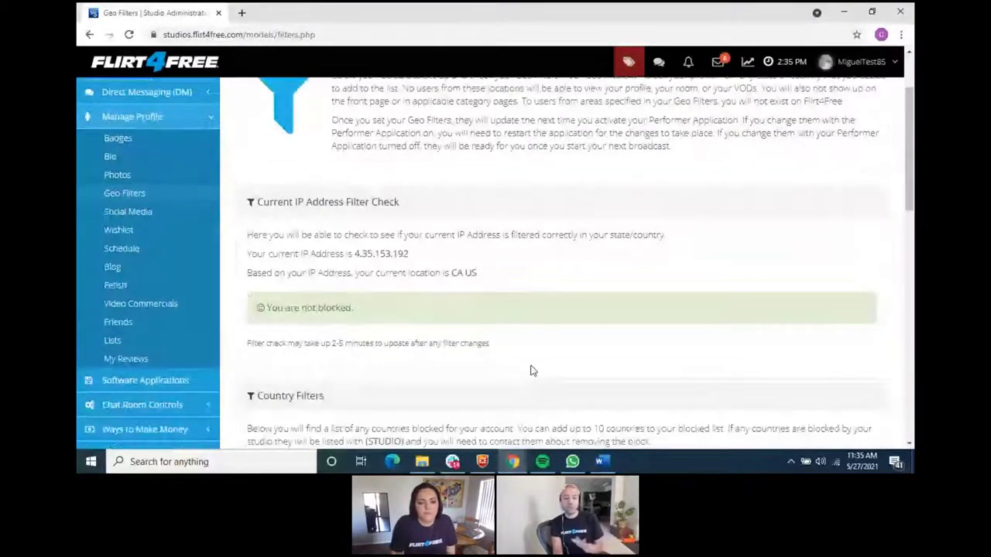
pyautogui.scroll(-2, 531, 370)
pyautogui.scroll(2, 343, 304)
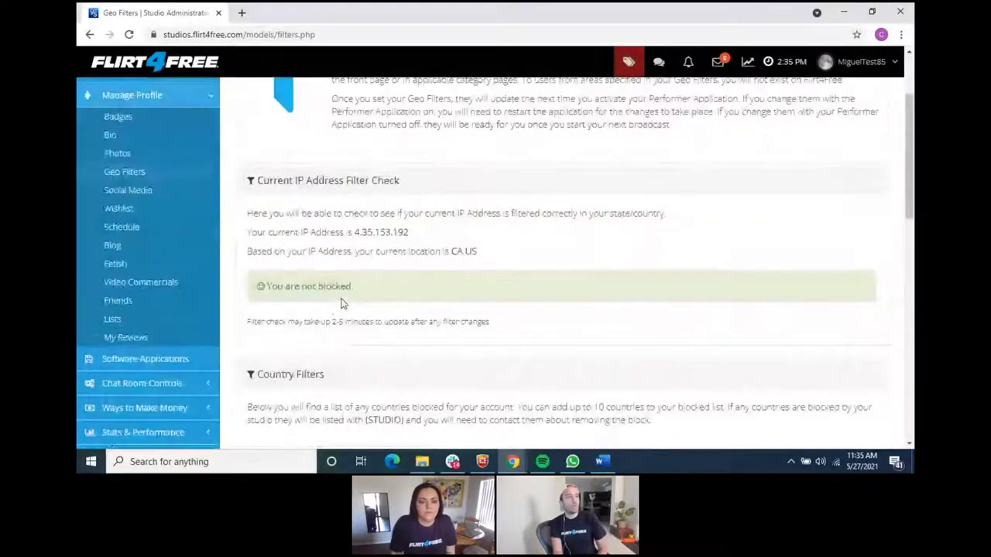
# - Open Social Media and scroll down to the Your Twitter Account field
pyautogui.click(128, 190)
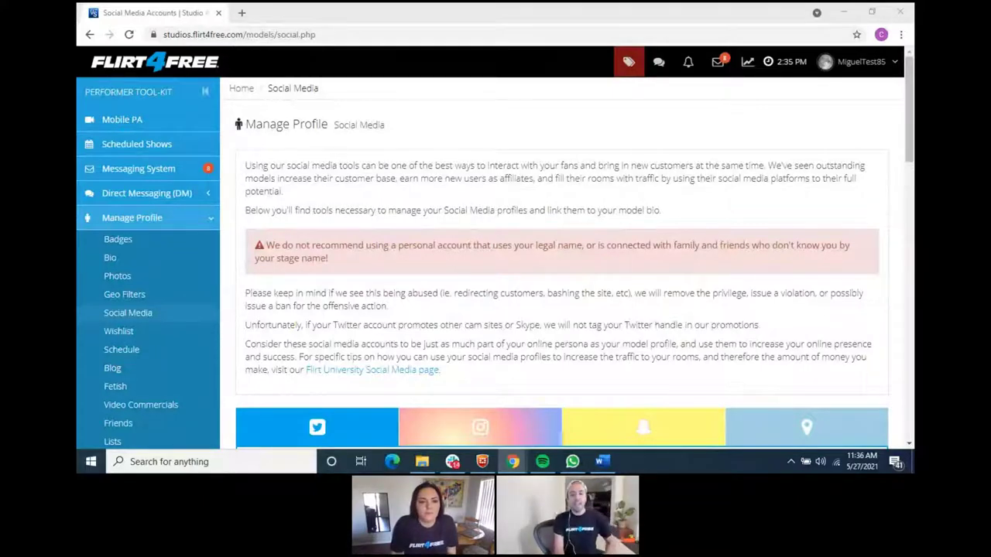
pyautogui.scroll(-1, 726, 244)
pyautogui.scroll(-3, 726, 243)
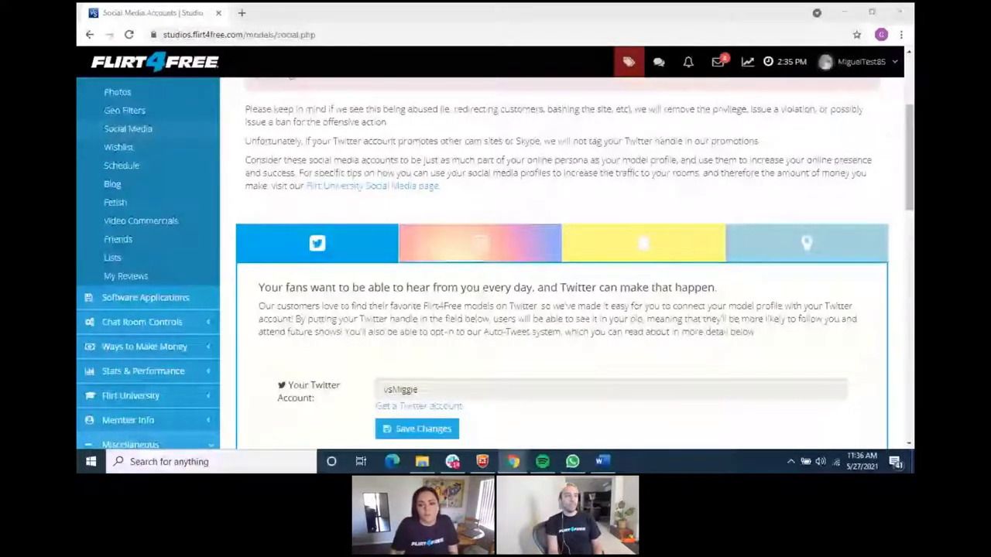
pyautogui.scroll(-1, 633, 190)
pyautogui.click(662, 196)
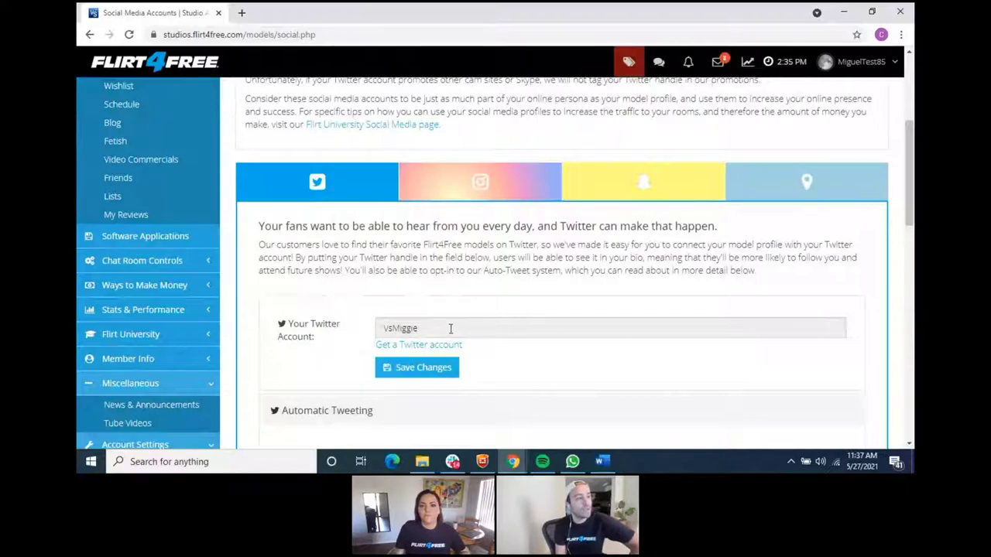
pyautogui.click(457, 183)
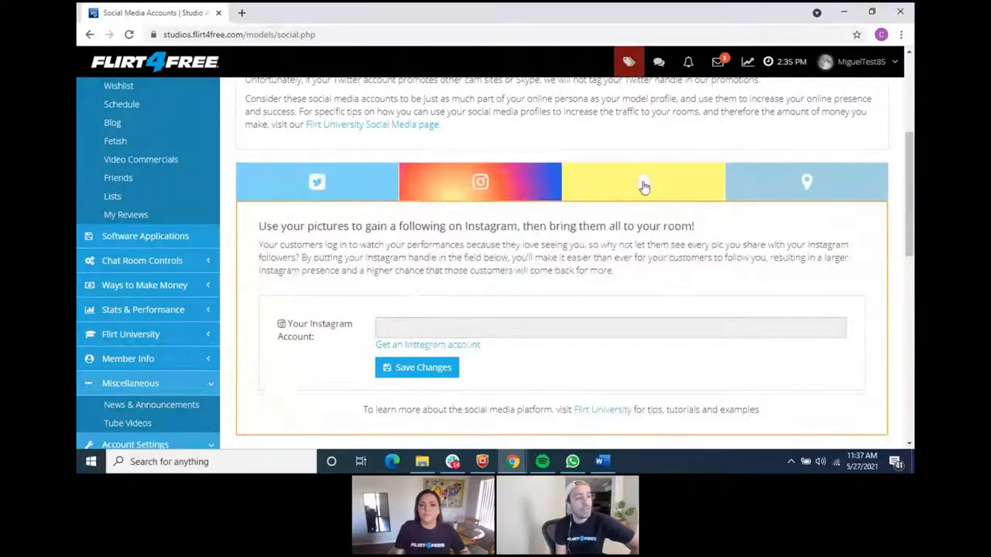
pyautogui.click(643, 187)
pyautogui.click(303, 196)
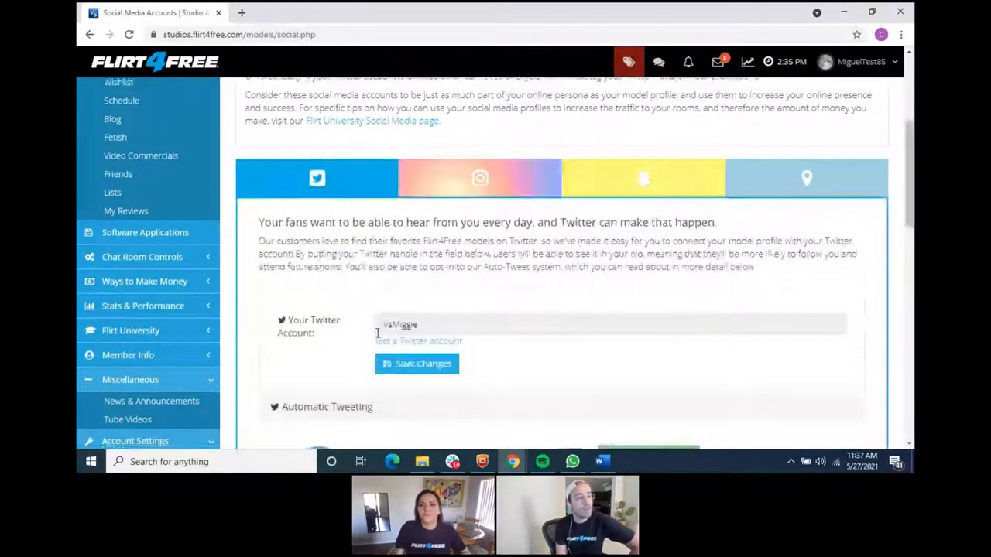
pyautogui.scroll(-3, 377, 333)
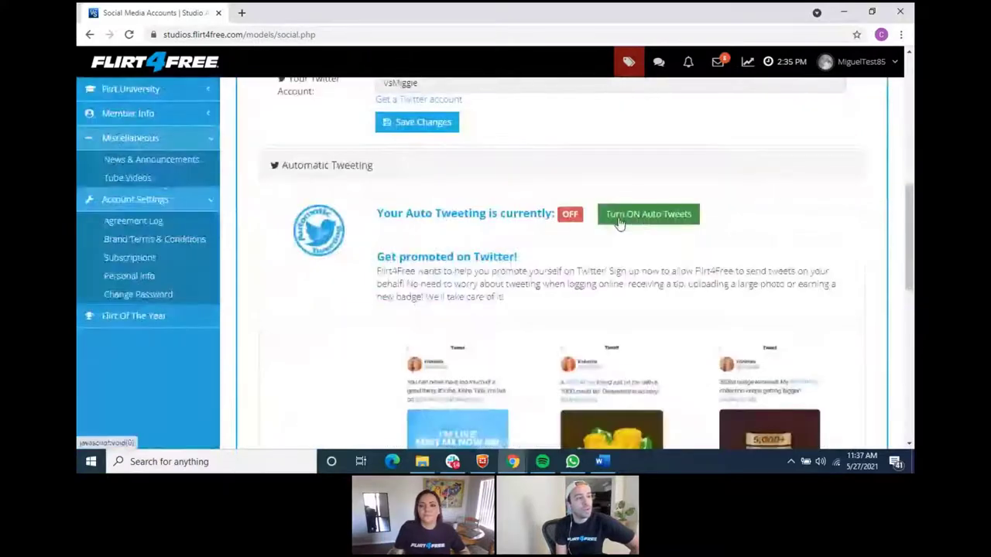
pyautogui.click(620, 222)
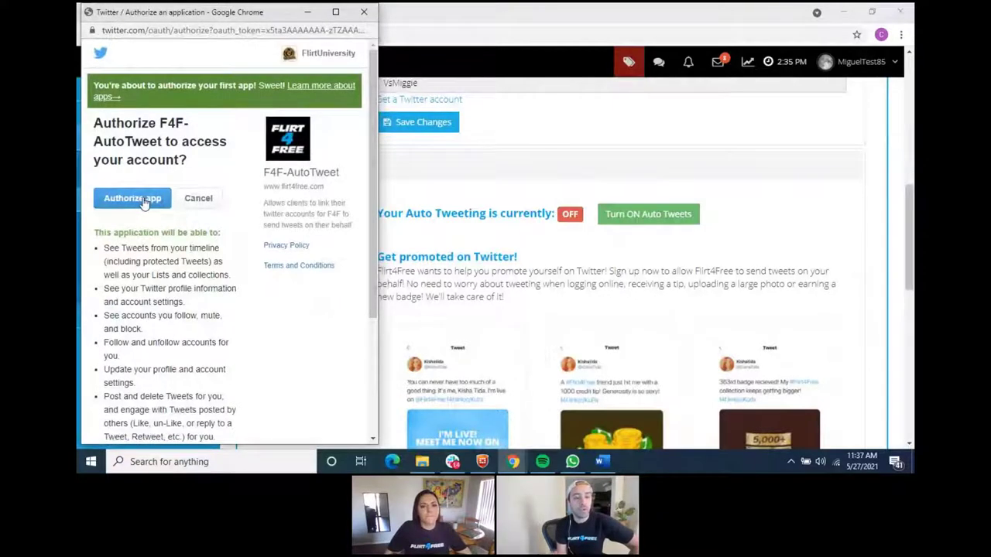
pyautogui.click(142, 199)
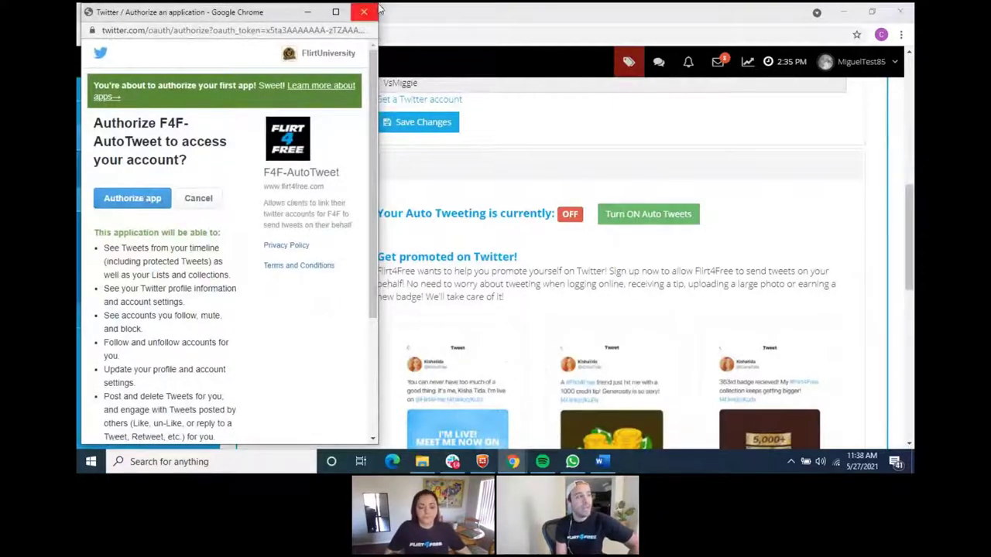
# - Scroll through the Social Media page to read the Twitter linking and auto-tweet options
pyautogui.scroll(-4, 603, 277)
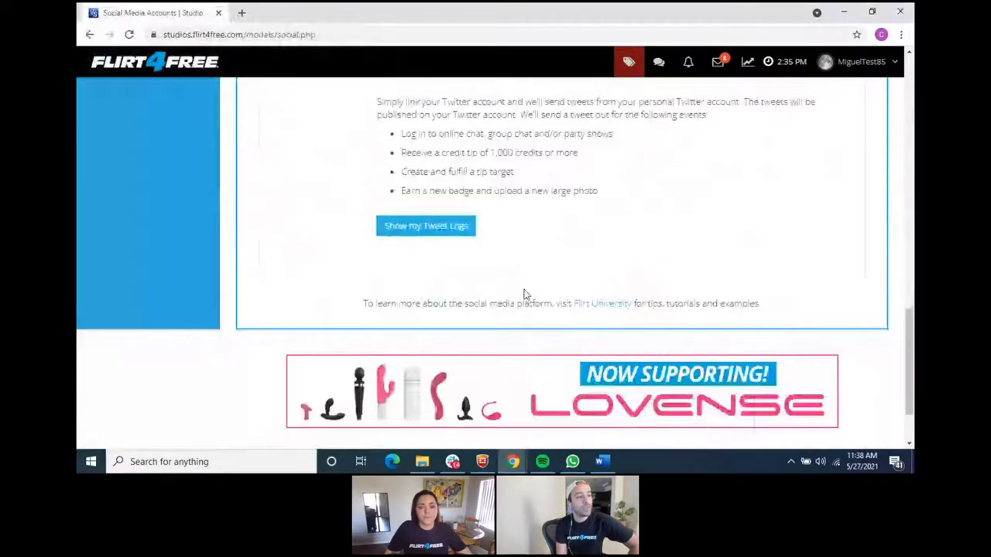
pyautogui.scroll(6, 552, 281)
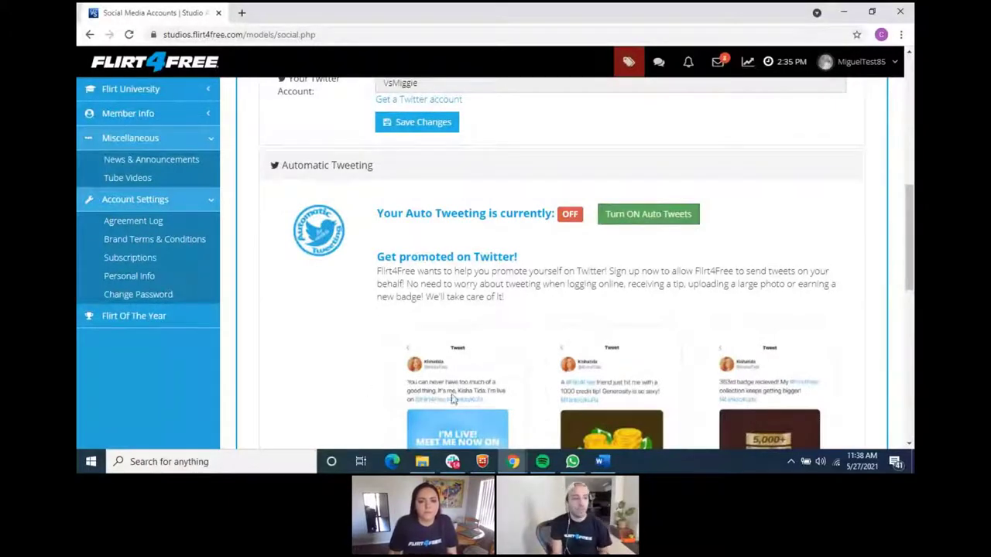
pyautogui.scroll(-1, 511, 345)
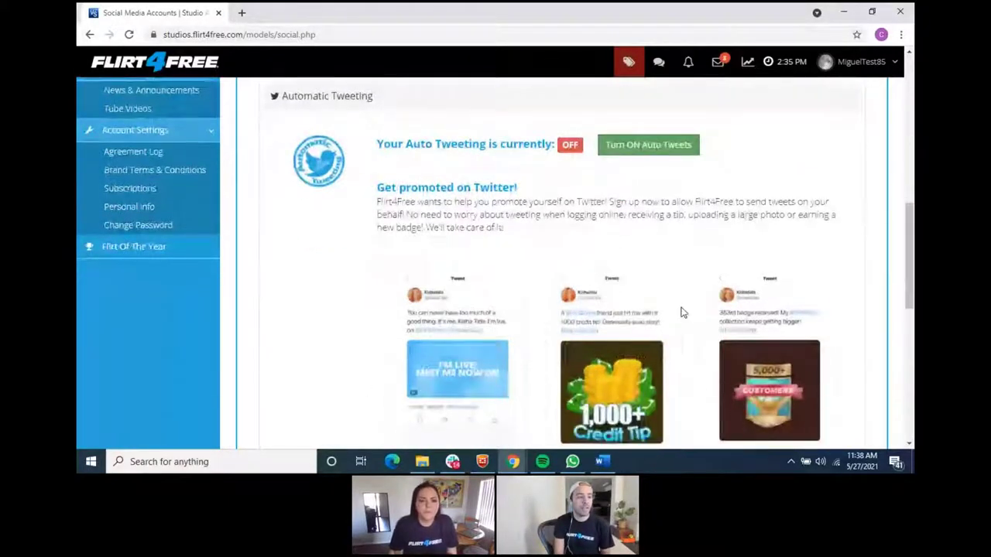
pyautogui.scroll(-2, 681, 312)
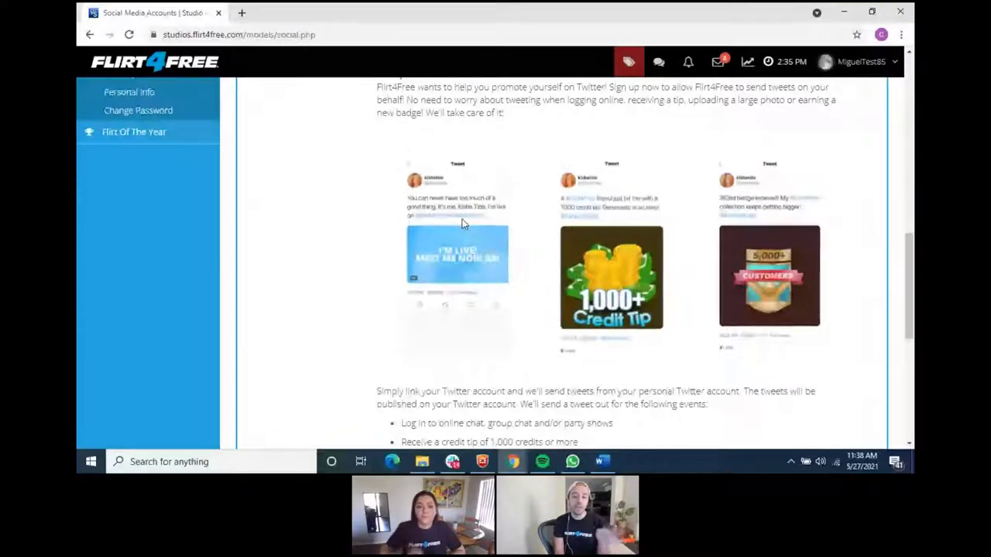
pyautogui.scroll(3, 275, 211)
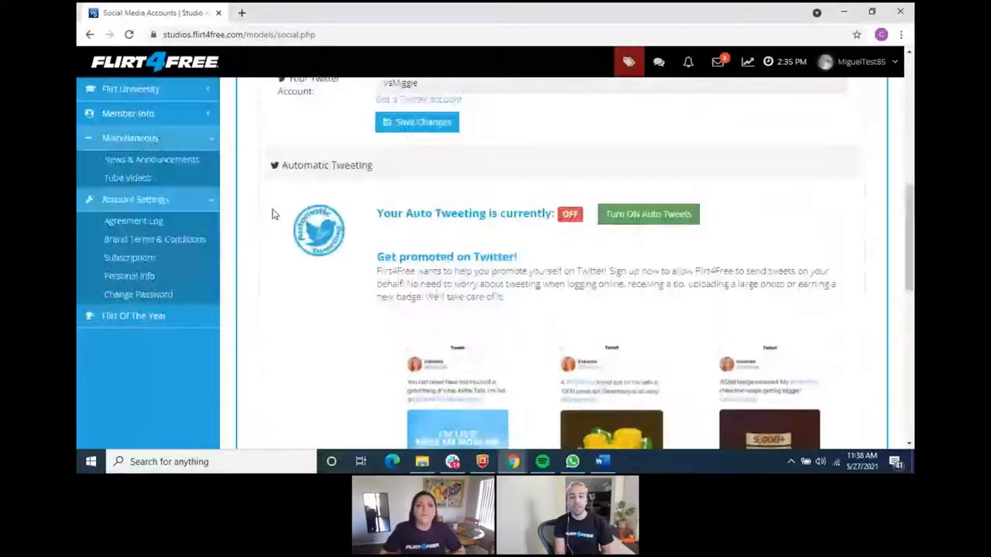
pyautogui.scroll(-2, 686, 285)
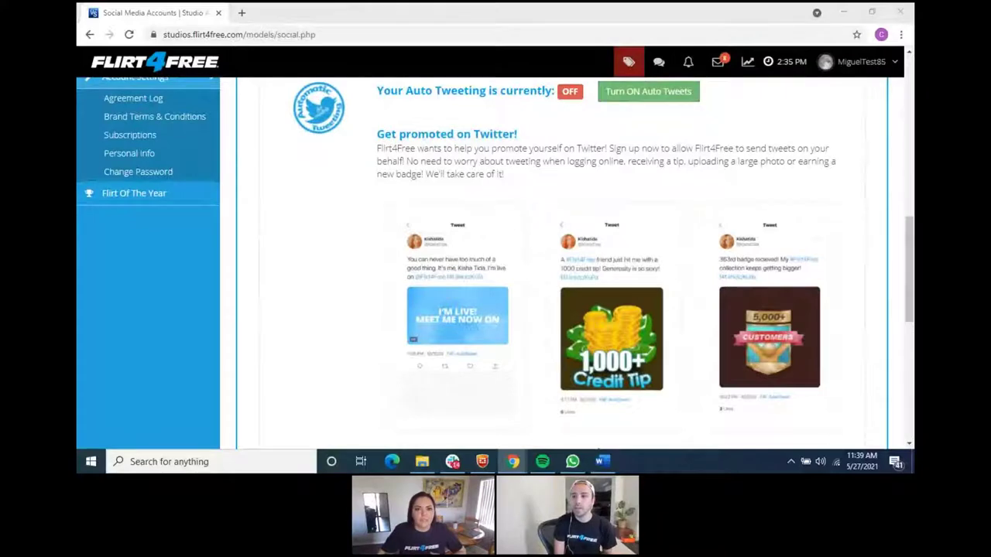
pyautogui.scroll(4, 490, 318)
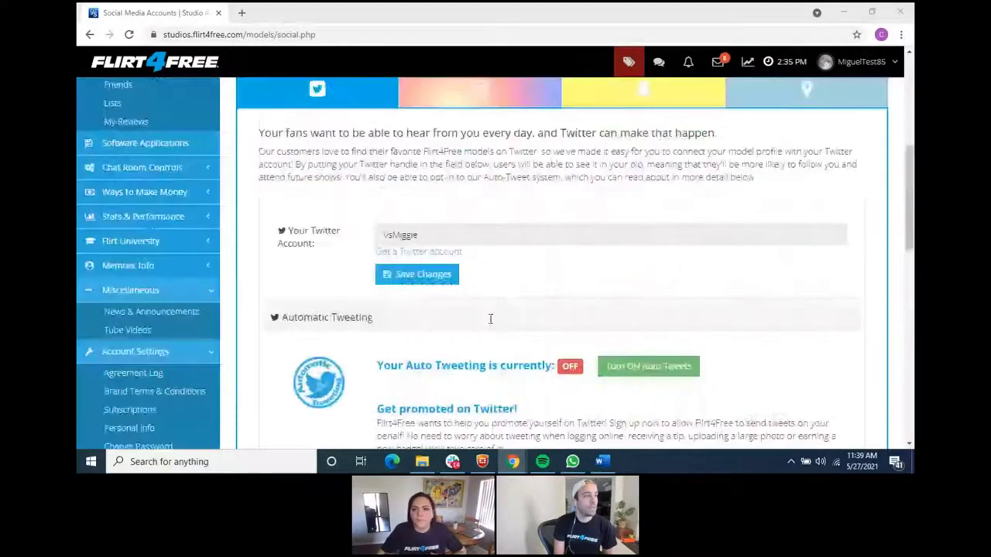
pyautogui.scroll(4, 491, 319)
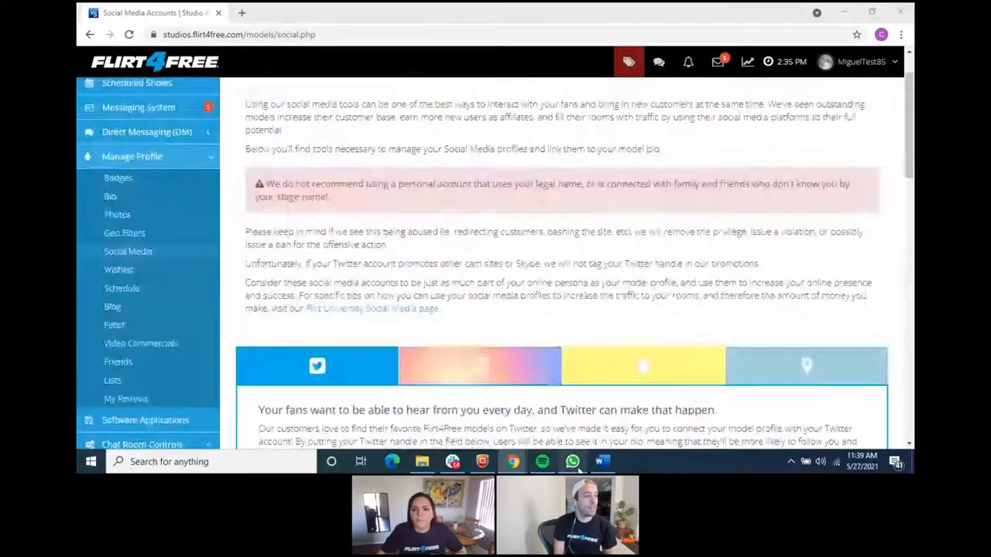
# - Open Schedule and scroll through the Your Schedule table and the Add a Shift form
pyautogui.click(132, 288)
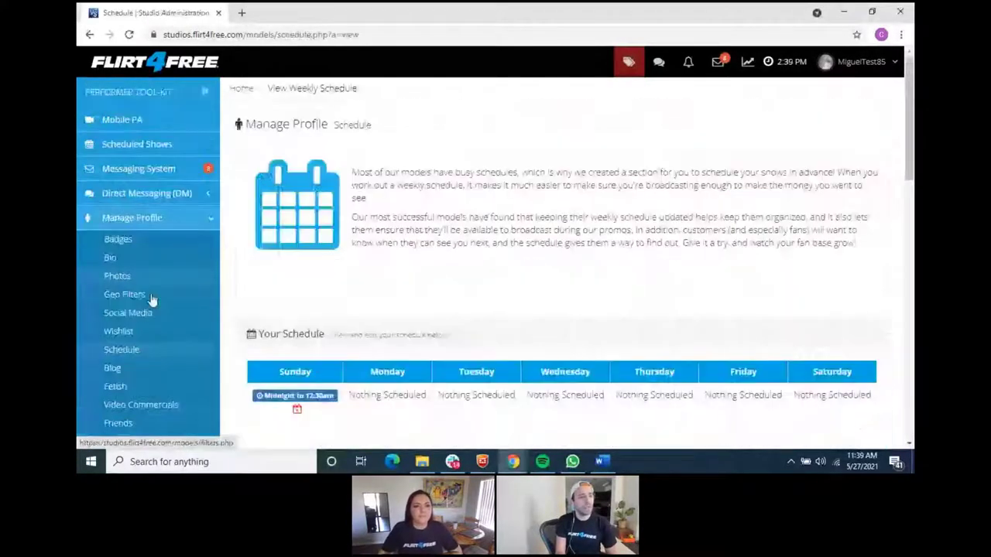
pyautogui.scroll(-3, 593, 369)
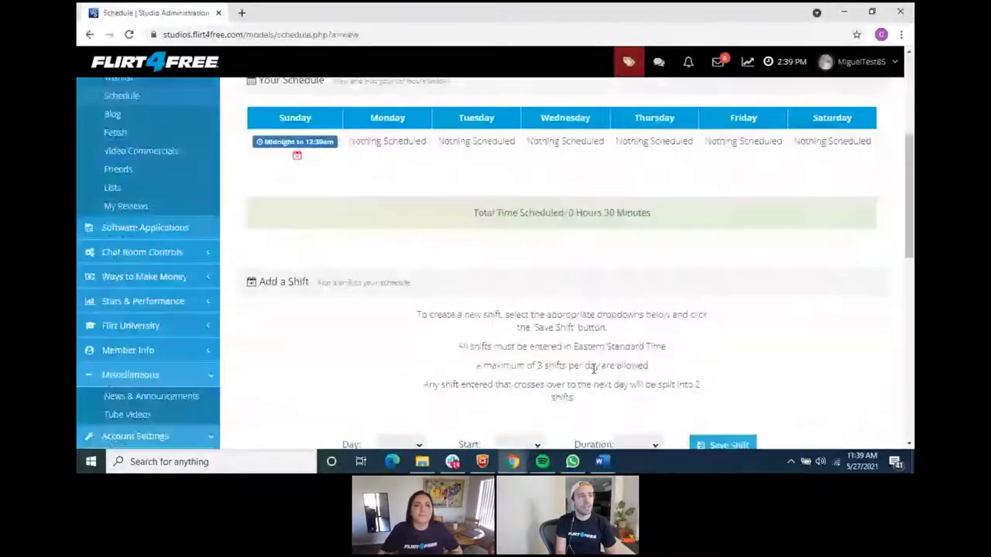
pyautogui.scroll(-2, 542, 348)
pyautogui.scroll(3, 542, 312)
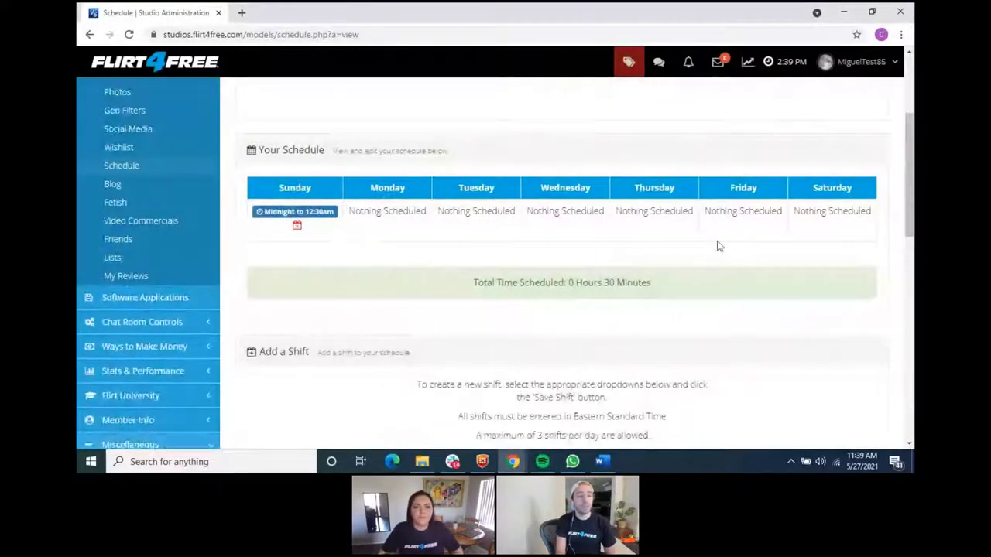
pyautogui.scroll(-1, 619, 320)
pyautogui.scroll(-2, 407, 270)
pyautogui.scroll(2, 472, 299)
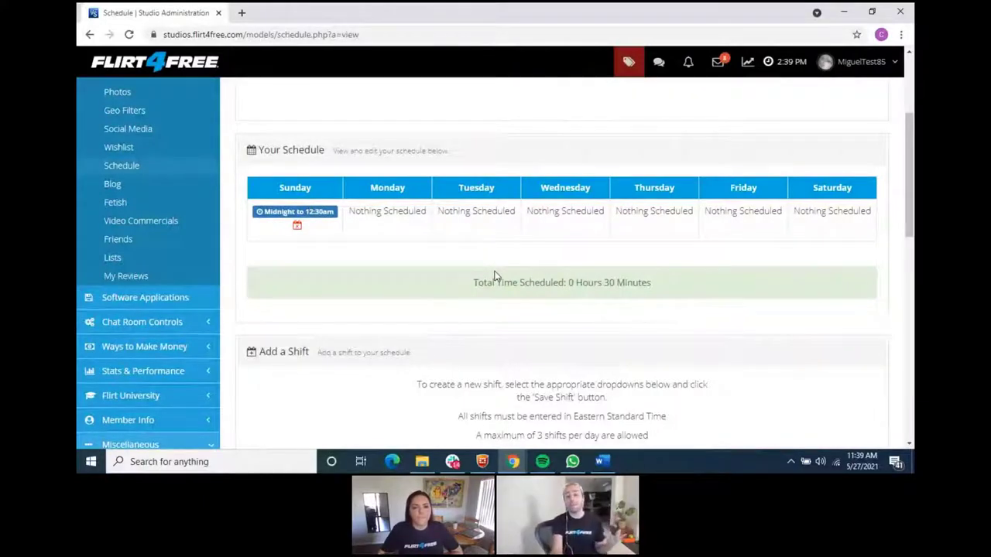
# - On the Blog's Add a New Post form, set Site to Fanclub, then go to Fetish Modeling
pyautogui.click(122, 193)
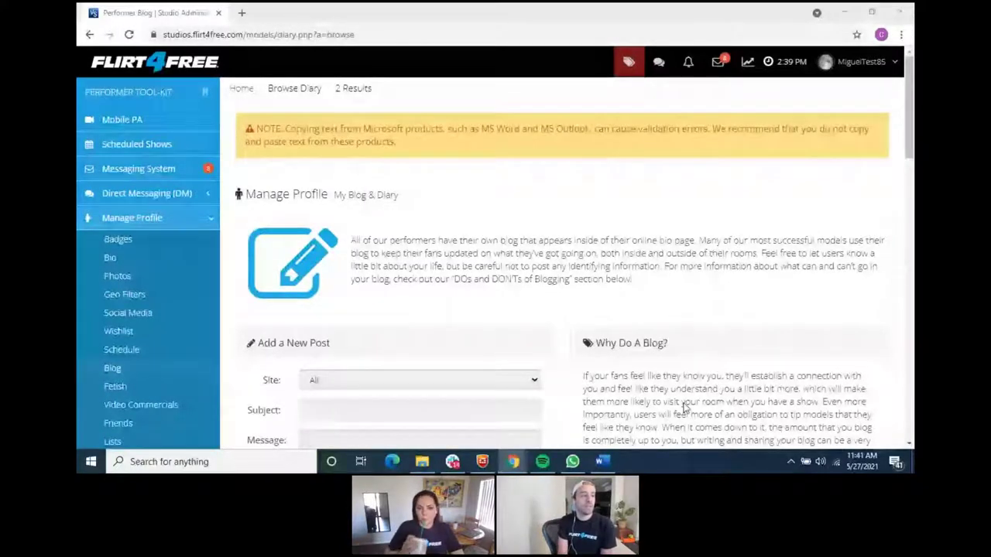
pyautogui.scroll(-2, 416, 221)
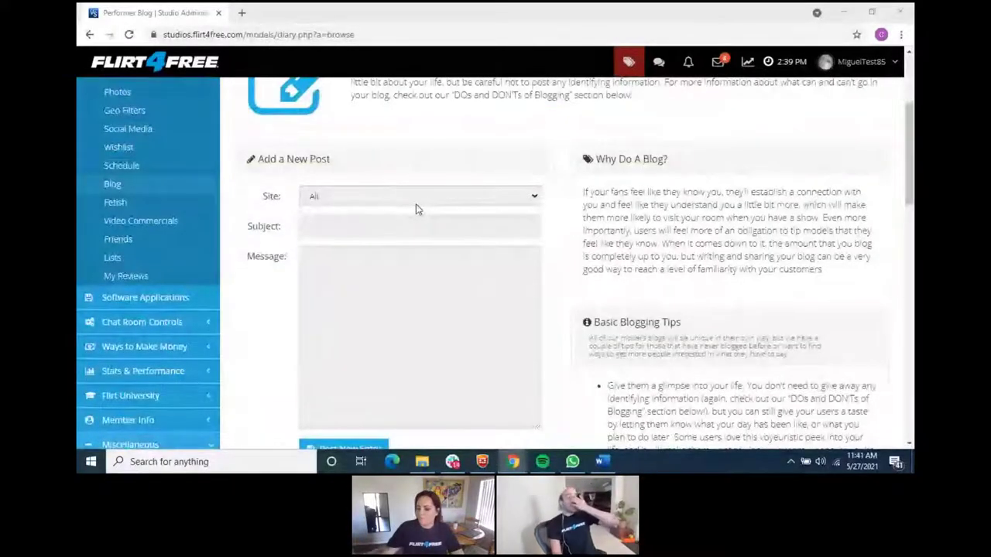
pyautogui.click(415, 204)
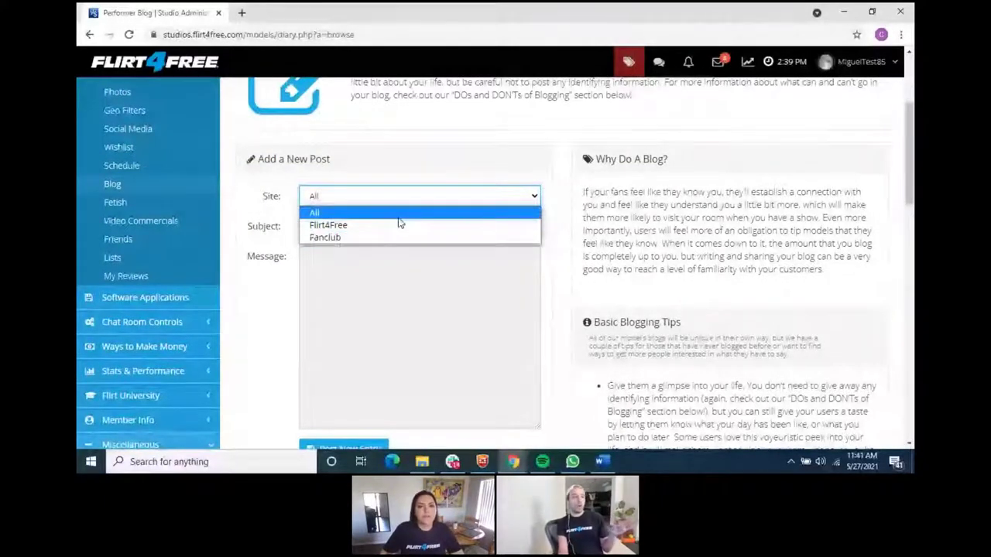
pyautogui.click(426, 144)
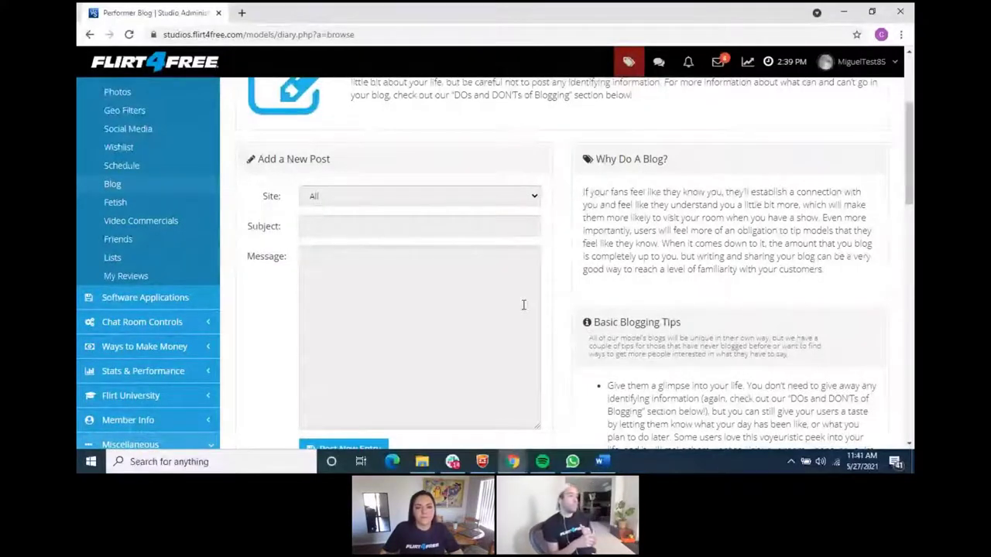
pyautogui.click(379, 199)
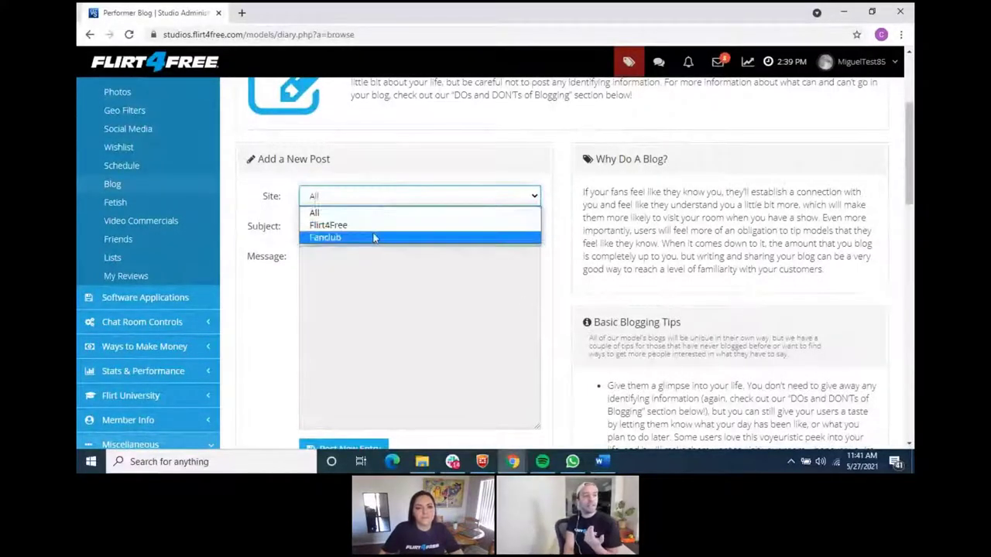
pyautogui.click(374, 235)
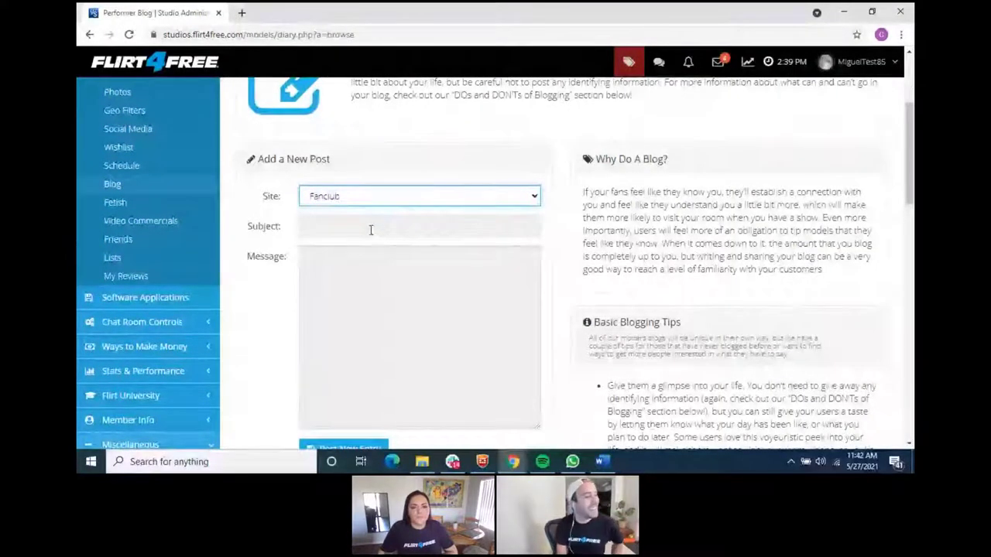
pyautogui.click(155, 201)
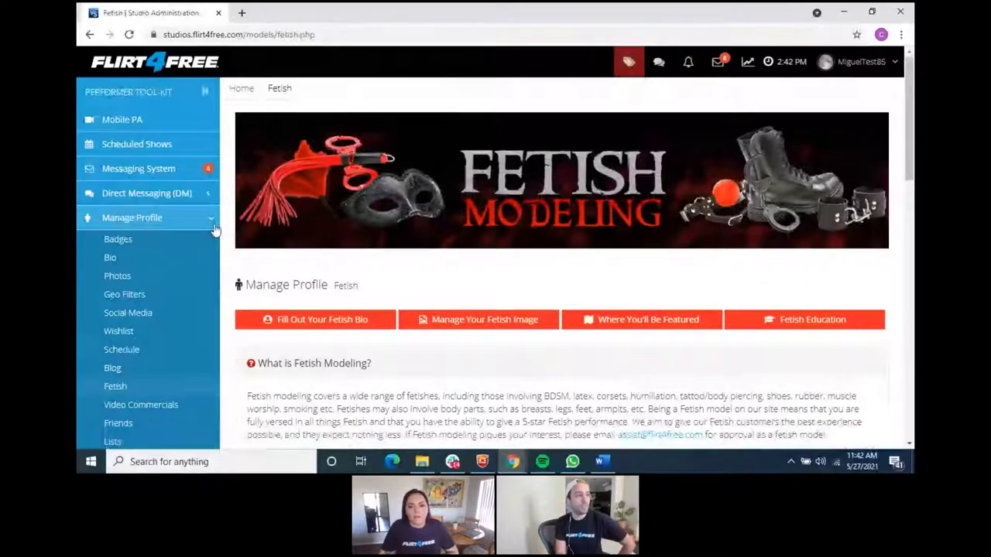
# - Scroll down the Fetish page to read the What is Fetish Modeling? overview
pyautogui.scroll(-1, 215, 230)
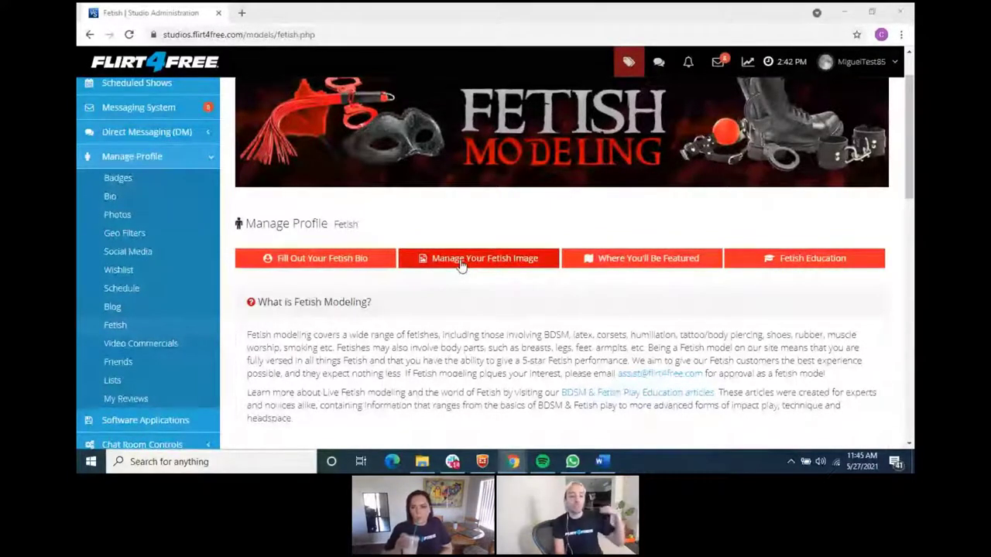
# - Open Video Commercials and scroll through its upload sections, then back up to Chat Room Videos
pyautogui.click(151, 350)
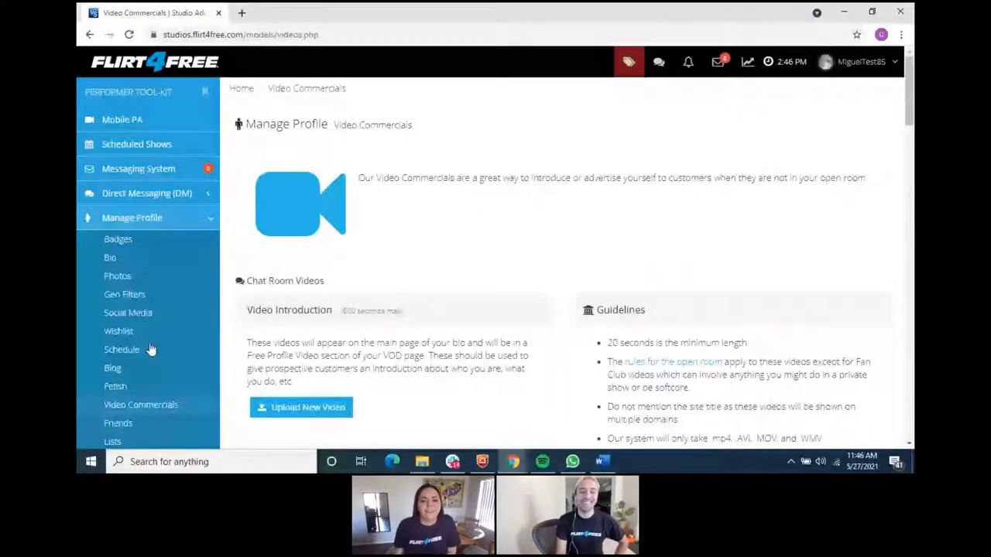
pyautogui.scroll(-1, 696, 241)
pyautogui.scroll(-3, 515, 251)
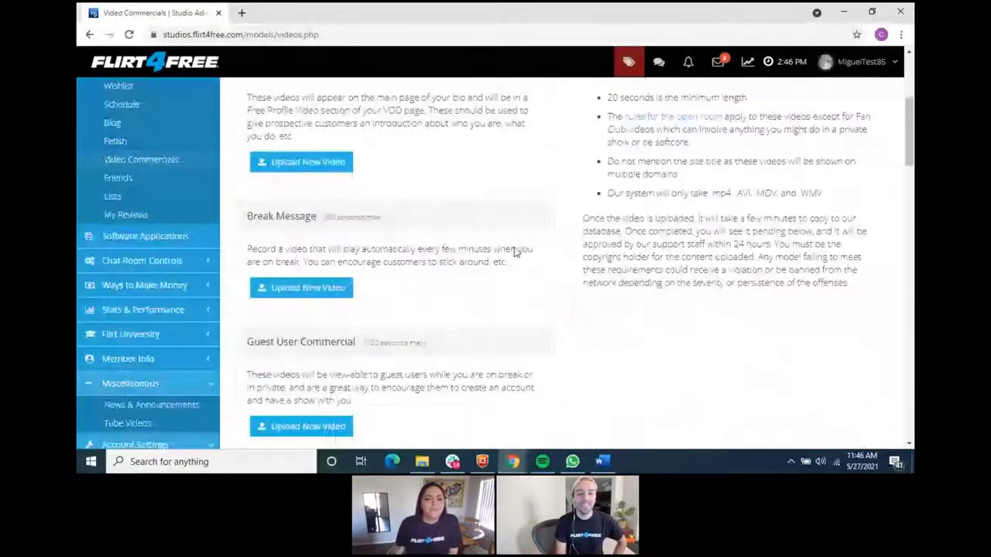
pyautogui.scroll(-5, 504, 260)
pyautogui.scroll(-3, 488, 268)
pyautogui.scroll(3, 487, 269)
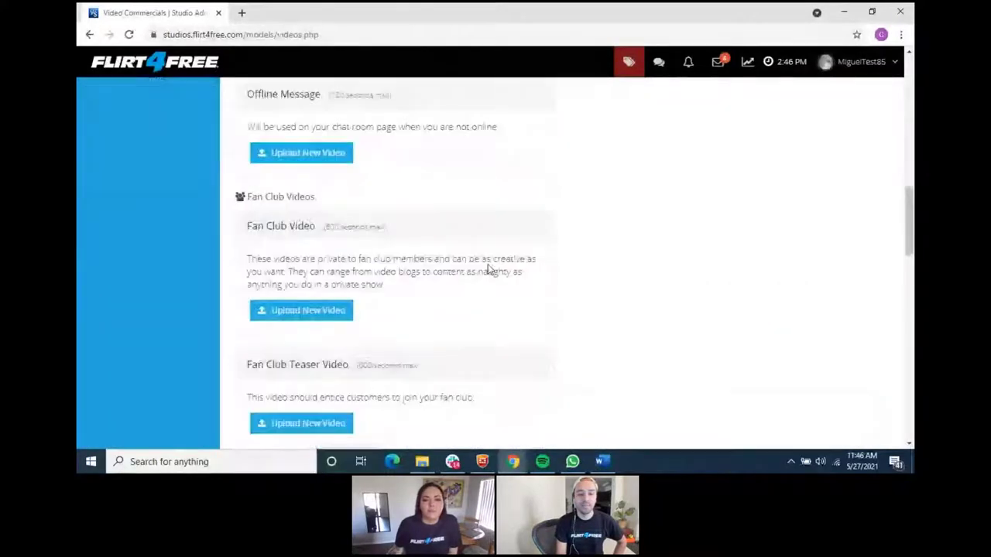
pyautogui.scroll(2, 488, 270)
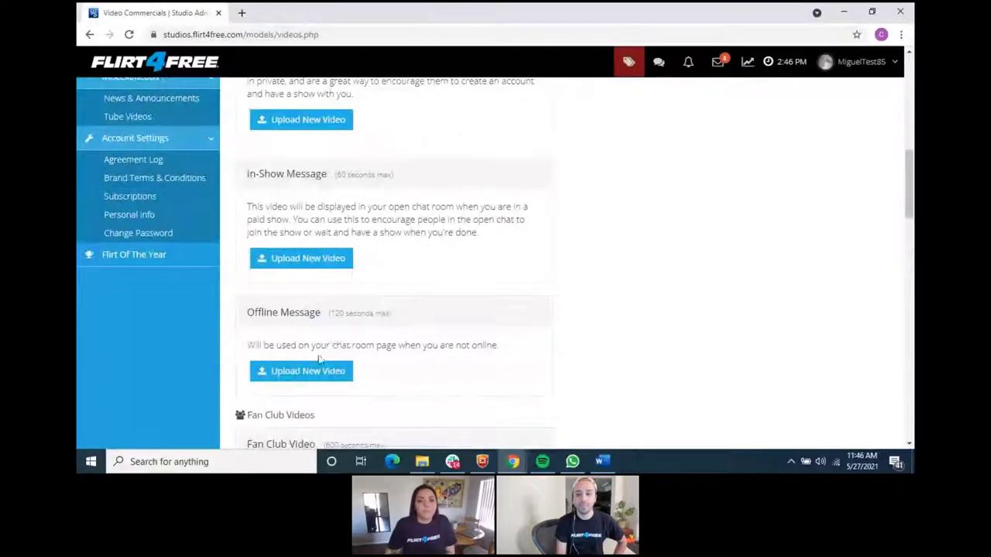
pyautogui.scroll(1, 354, 364)
pyautogui.scroll(1, 359, 370)
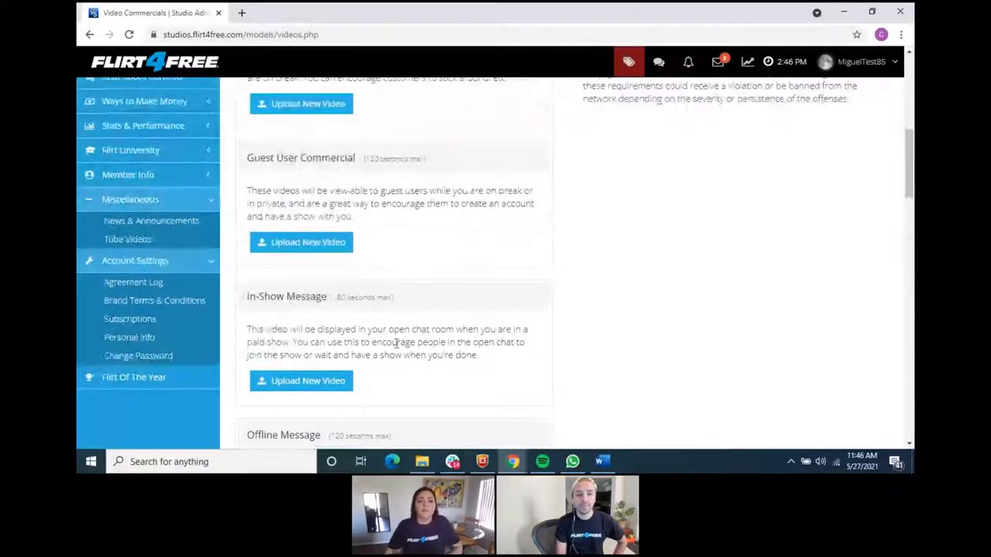
pyautogui.scroll(3, 408, 331)
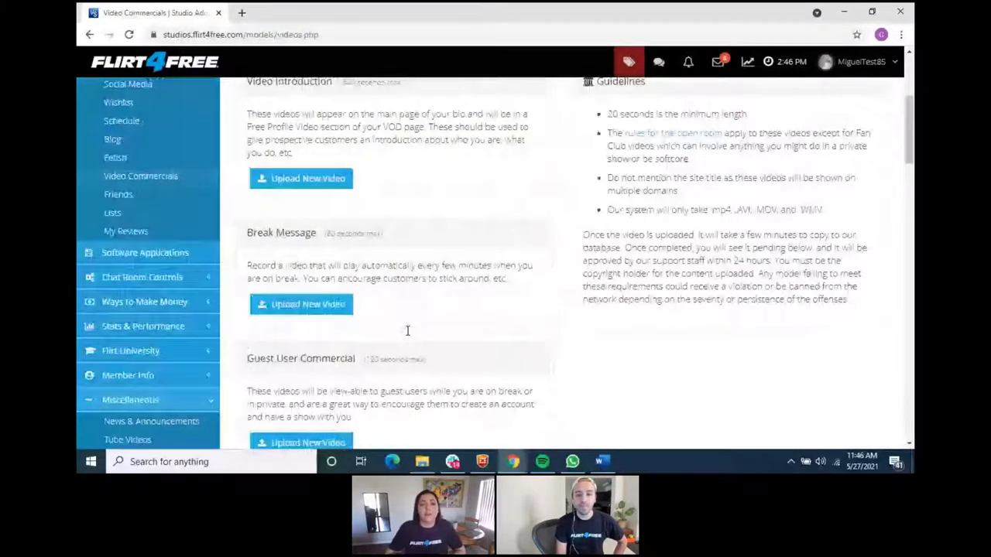
pyautogui.scroll(2, 408, 333)
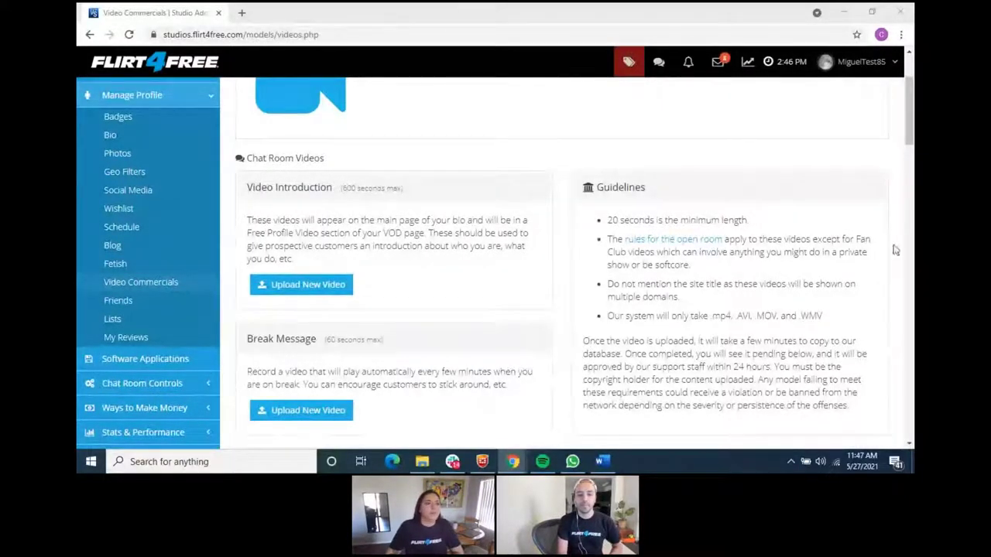
# - Scroll through the Video Commercials upload guidelines, then collapse the Manage Profile sidebar group
pyautogui.scroll(-1, 636, 275)
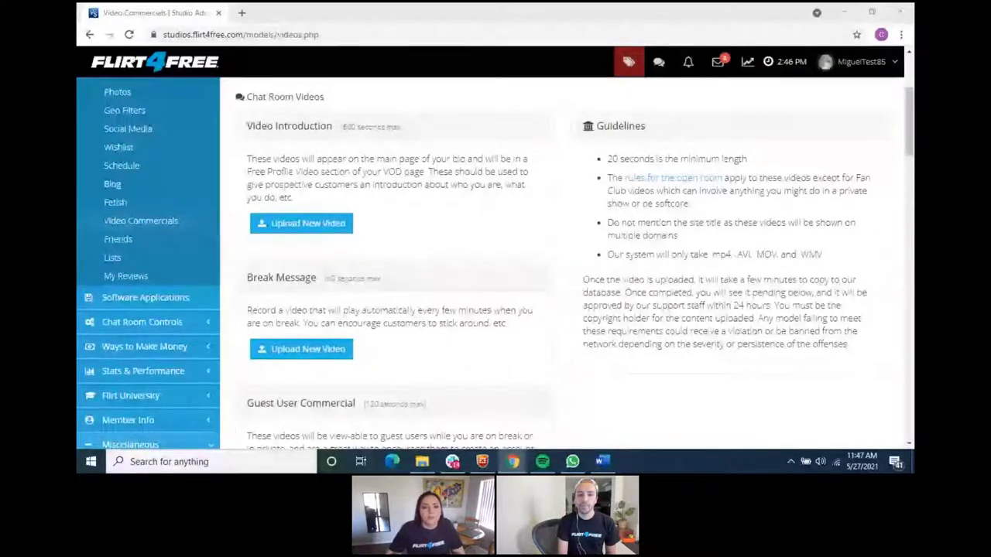
pyautogui.scroll(-15, 280, 274)
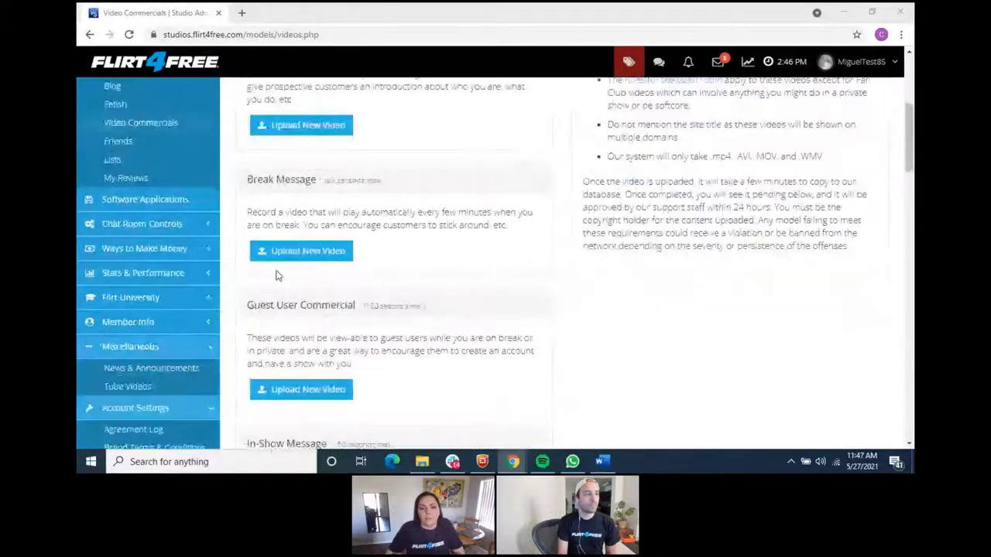
pyautogui.scroll(-4, 346, 299)
pyautogui.scroll(1, 308, 136)
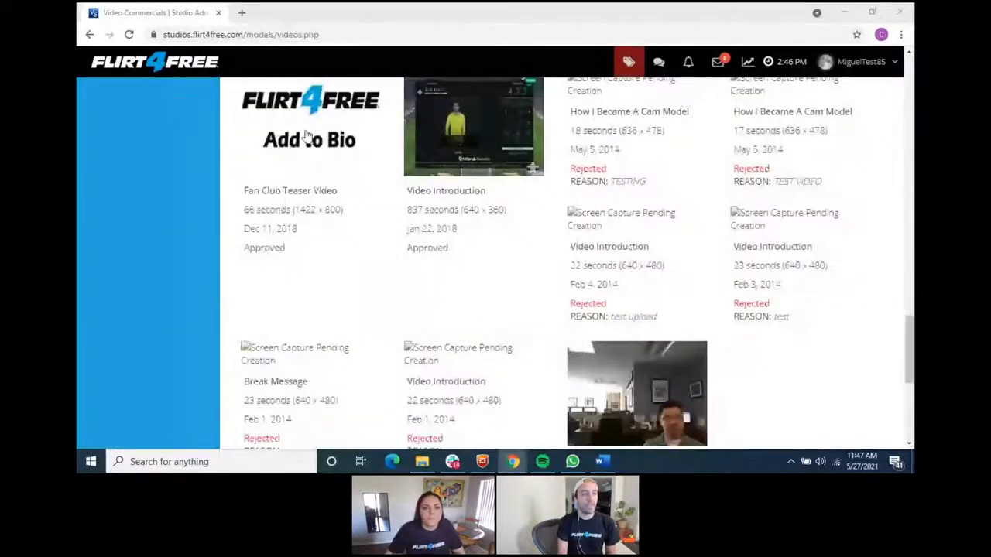
pyautogui.scroll(15, 366, 248)
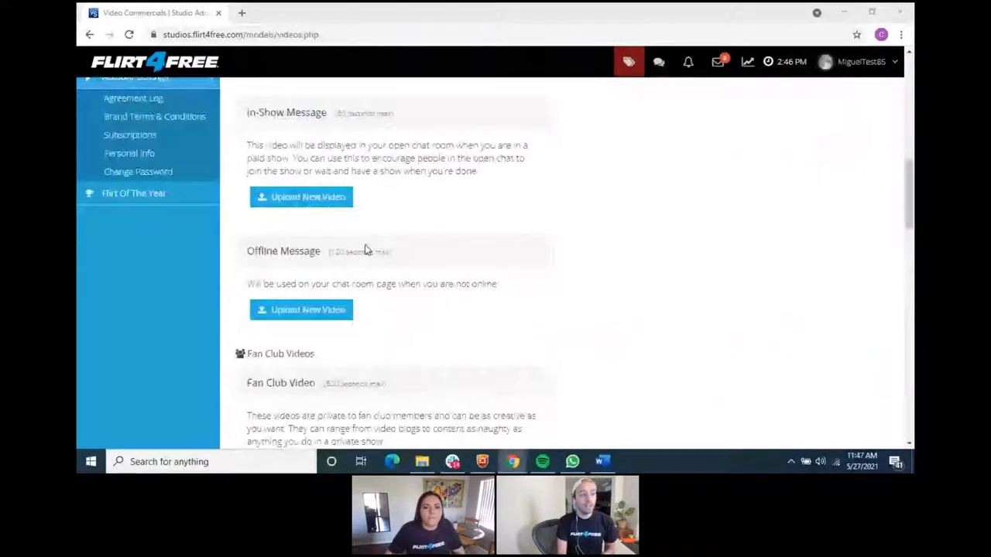
pyautogui.scroll(10, 366, 250)
pyautogui.scroll(-1, 367, 250)
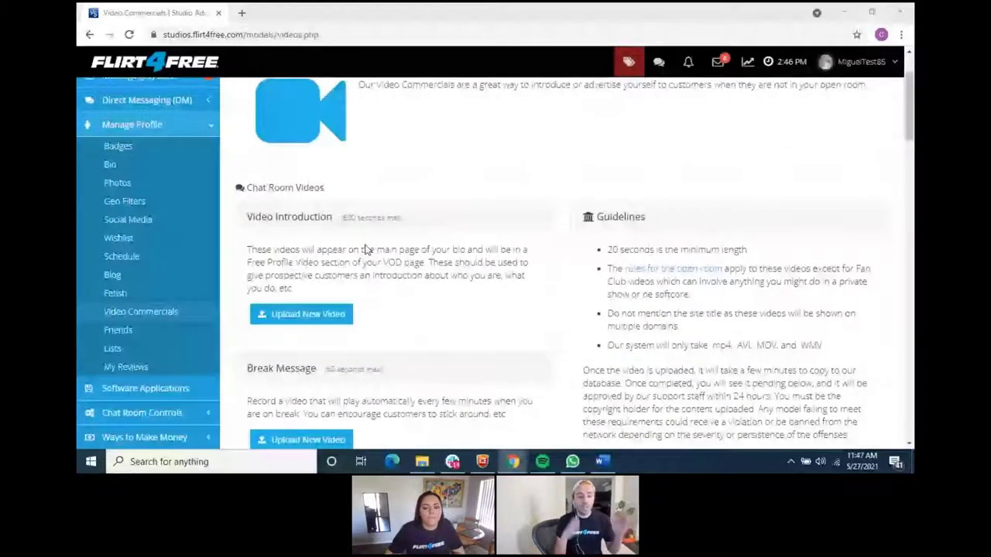
pyautogui.scroll(-1, 366, 250)
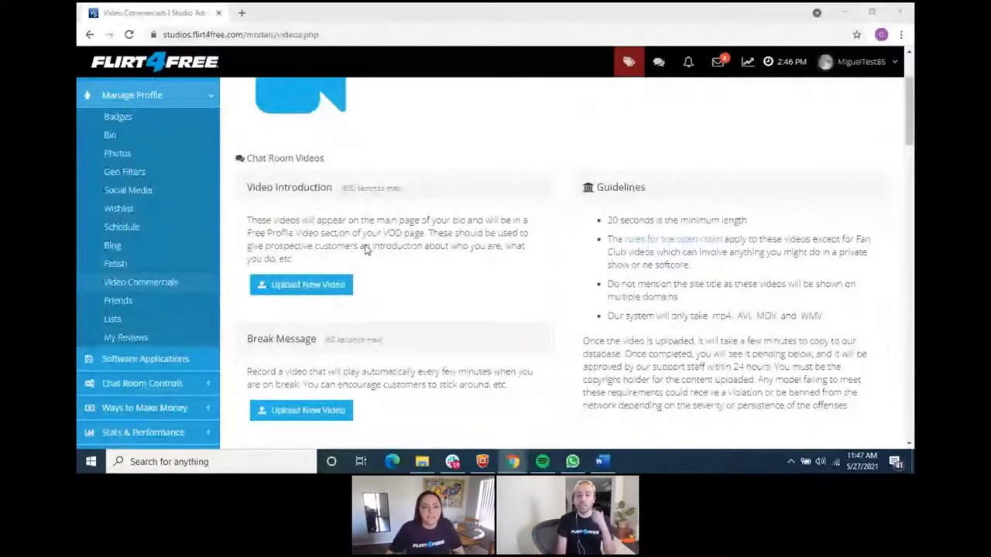
pyautogui.scroll(-3, 378, 247)
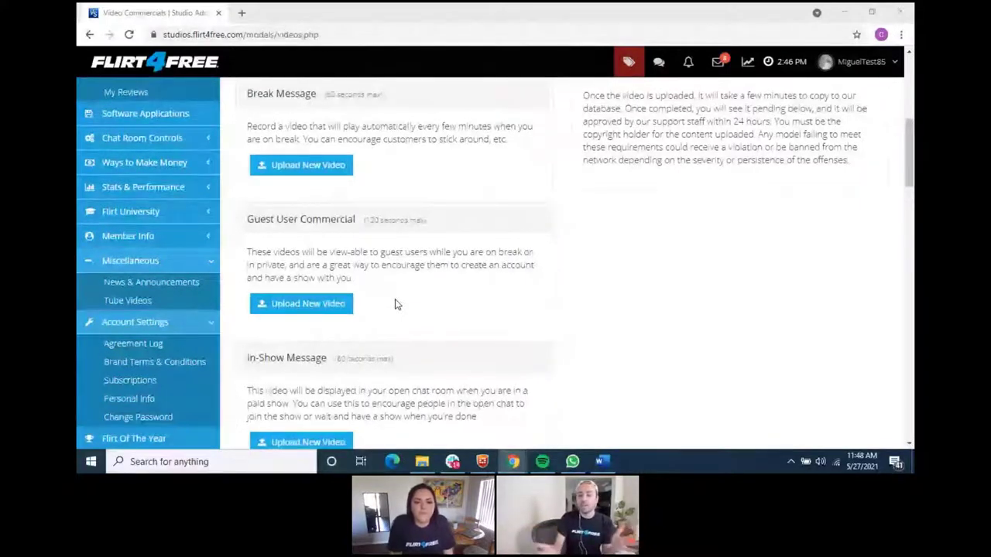
pyautogui.scroll(3, 395, 304)
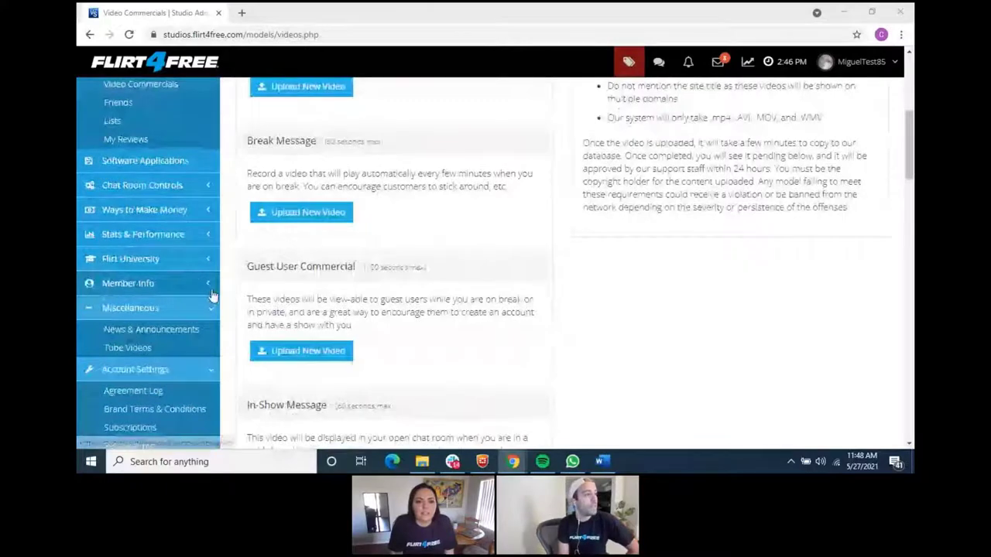
pyautogui.scroll(1, 267, 332)
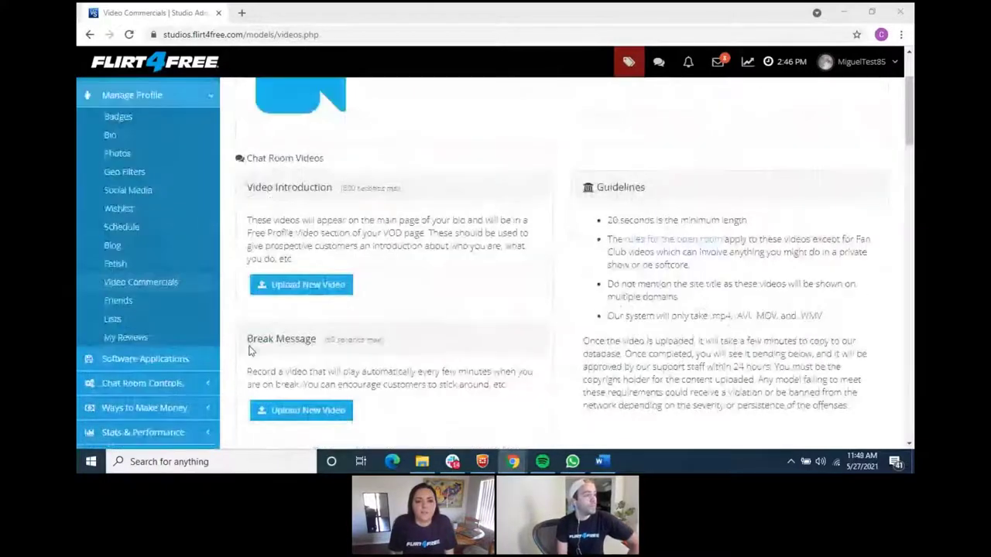
pyautogui.click(177, 97)
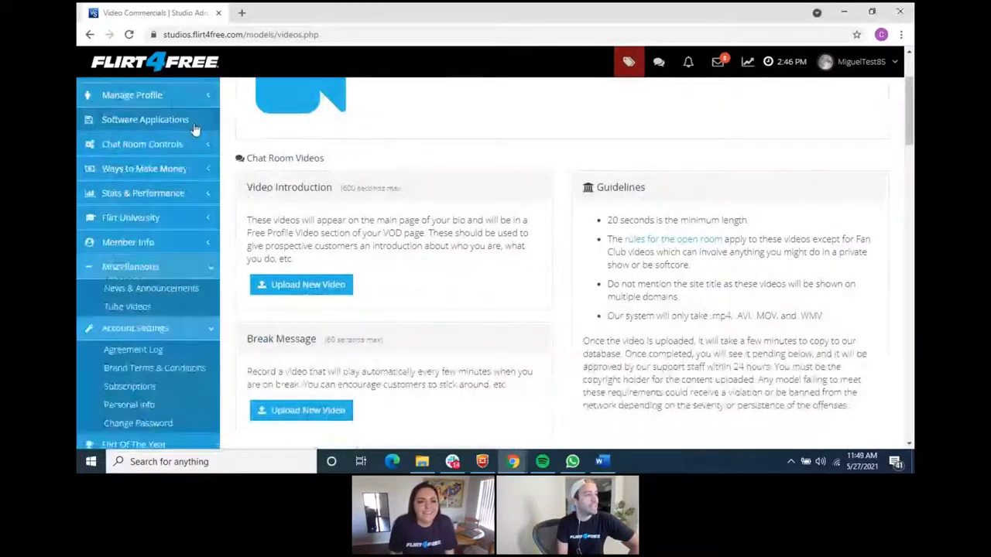
# - Browse the Software Applications page's v5 Windows and Mac installs, then expand Chat Room Controls
pyautogui.click(151, 122)
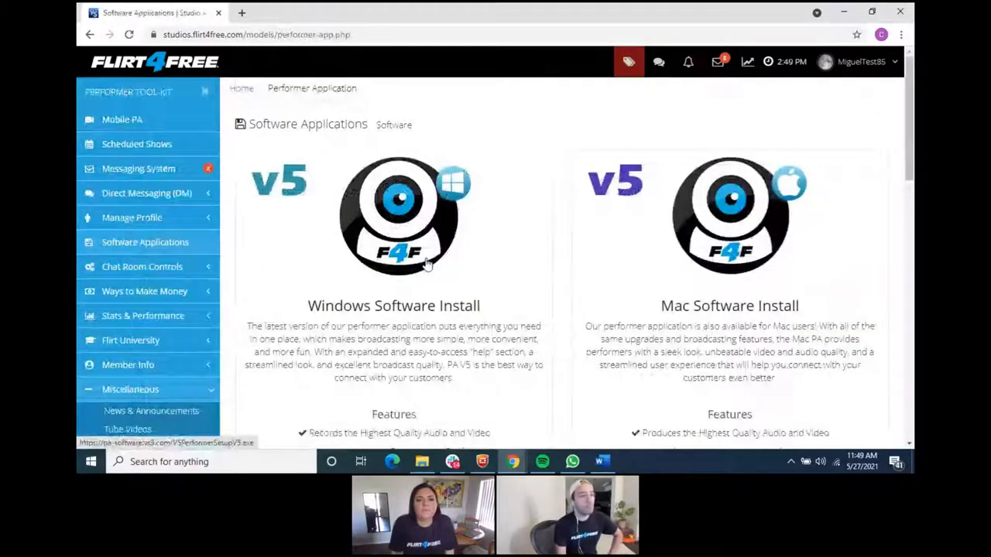
pyautogui.scroll(-1, 704, 271)
pyautogui.scroll(-1, 706, 273)
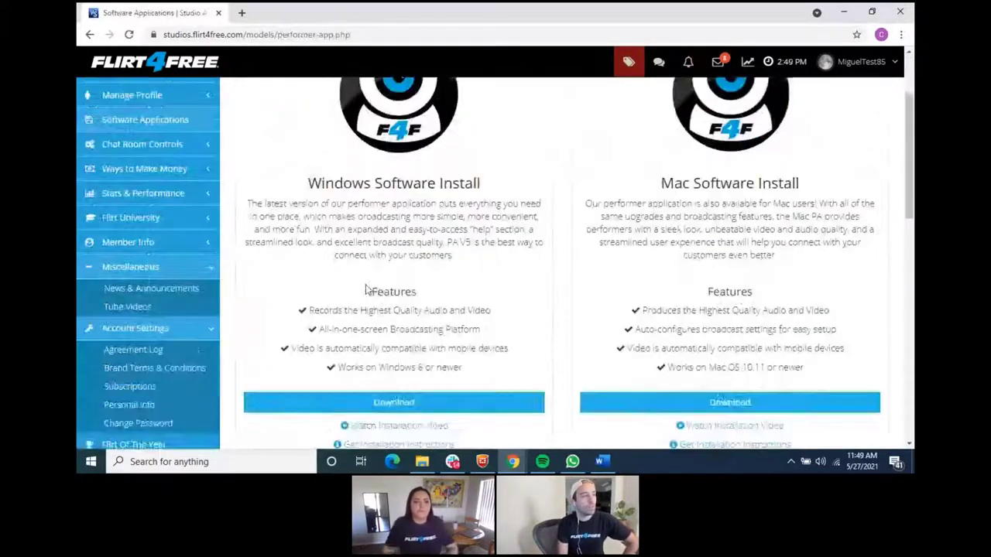
pyautogui.scroll(2, 365, 289)
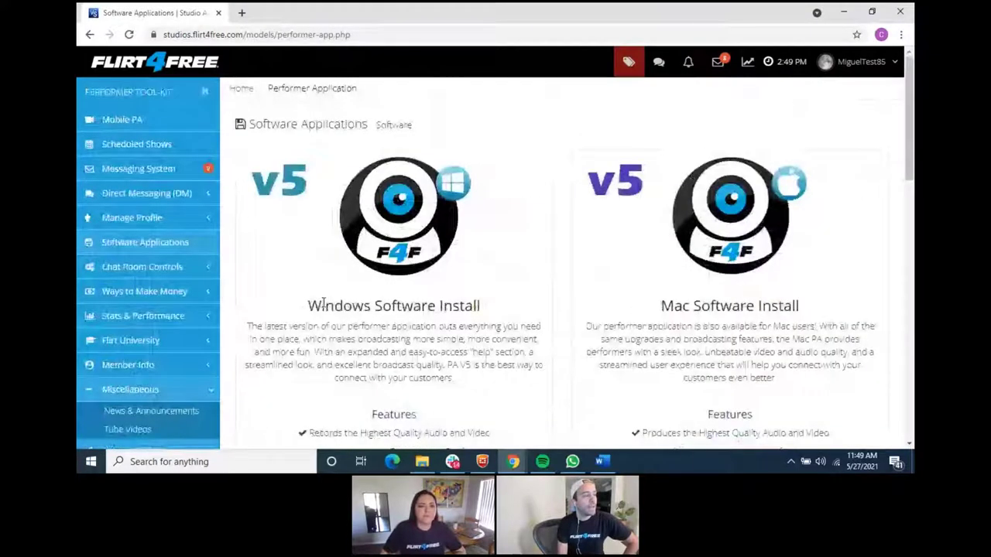
pyautogui.click(186, 267)
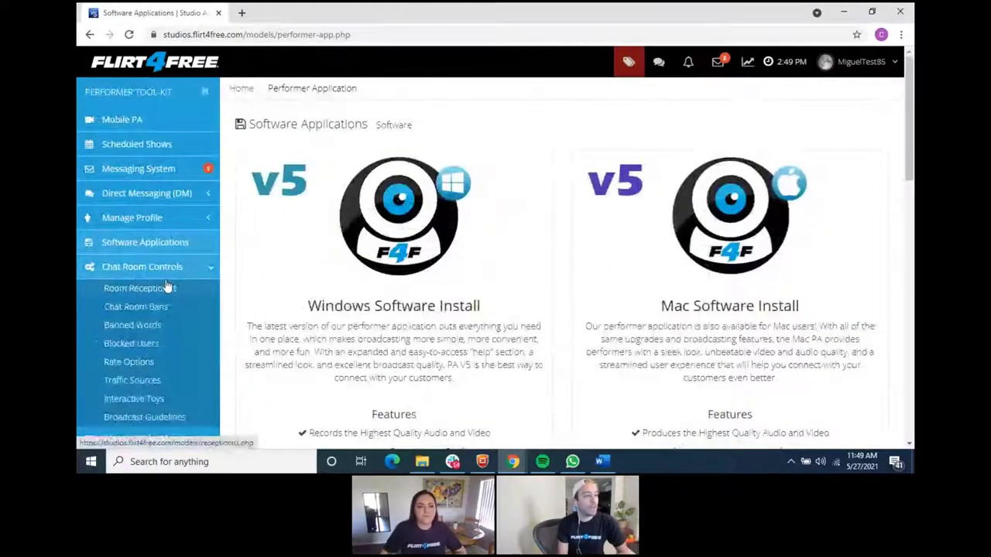
# - In Room Receptionist, enable chat notifications for previous, 100+ credit and spending-history customers
pyautogui.click(170, 289)
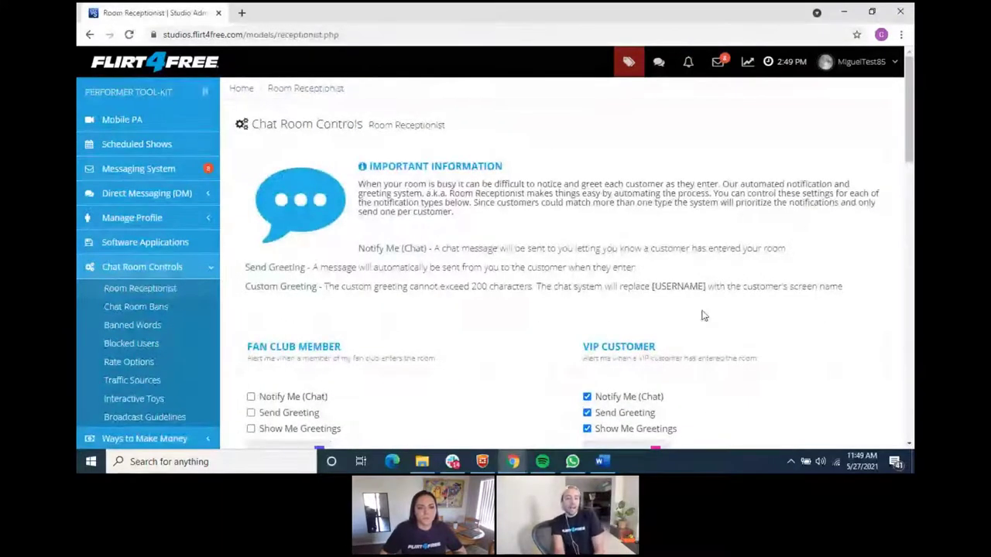
pyautogui.scroll(-3, 646, 318)
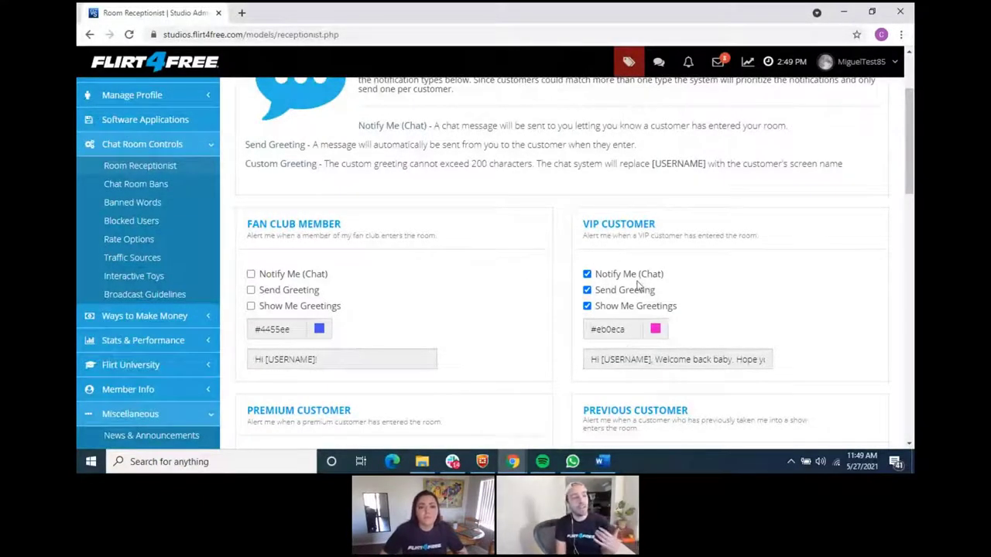
pyautogui.scroll(-1, 631, 283)
pyautogui.scroll(-2, 631, 282)
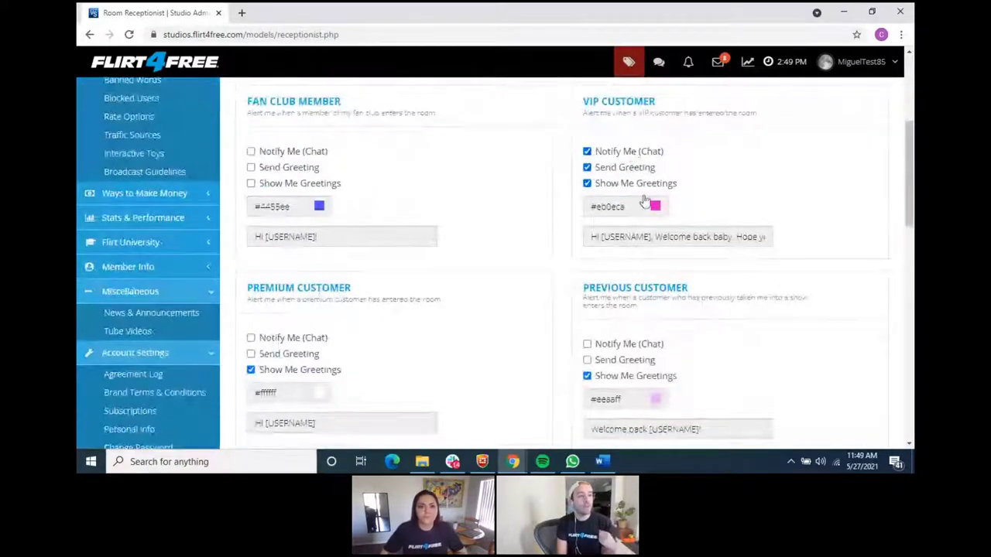
pyautogui.click(638, 345)
pyautogui.scroll(-1, 643, 336)
pyautogui.scroll(-3, 643, 333)
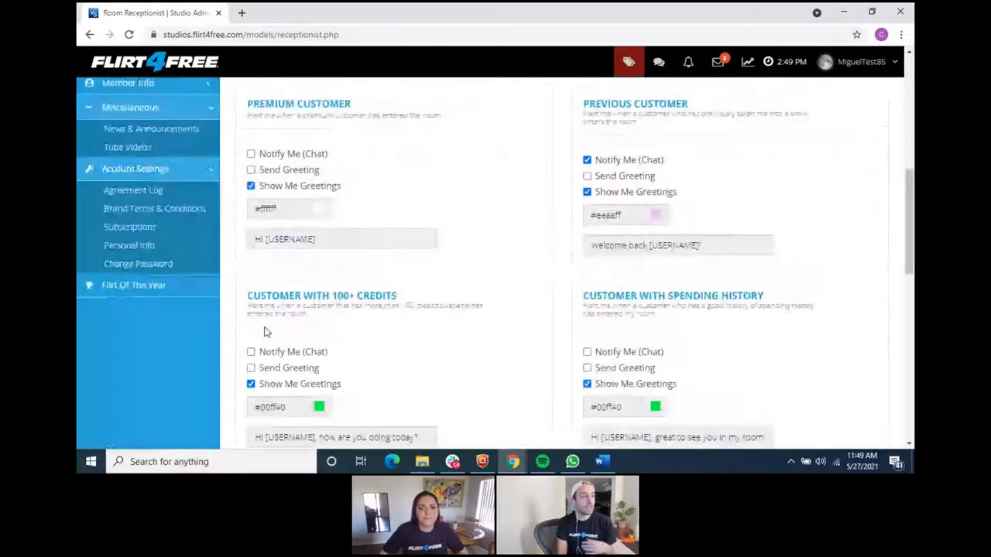
pyautogui.click(283, 291)
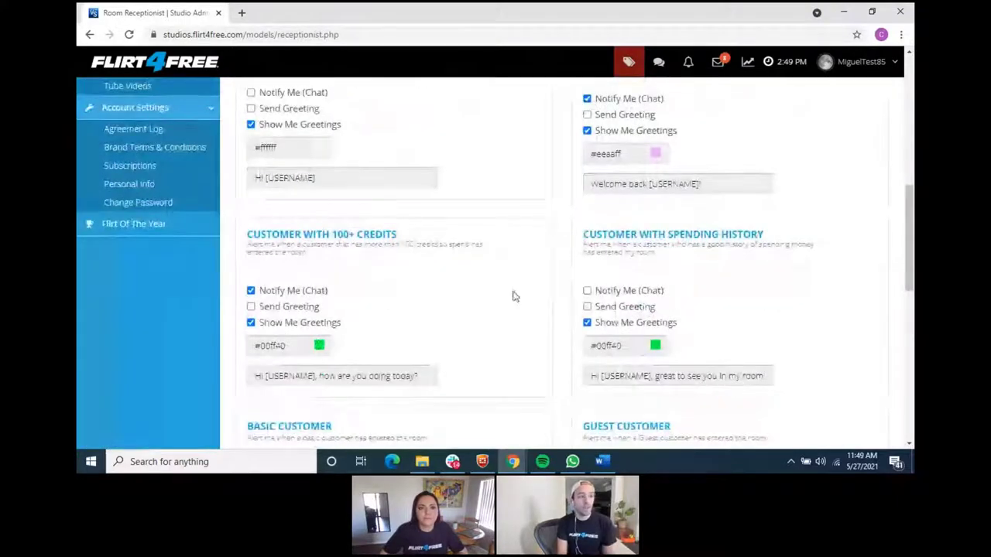
pyautogui.click(603, 292)
# - Also enable chat notifications for Fan Club Members entering the room
pyautogui.scroll(-3, 602, 290)
pyautogui.scroll(-10, 367, 338)
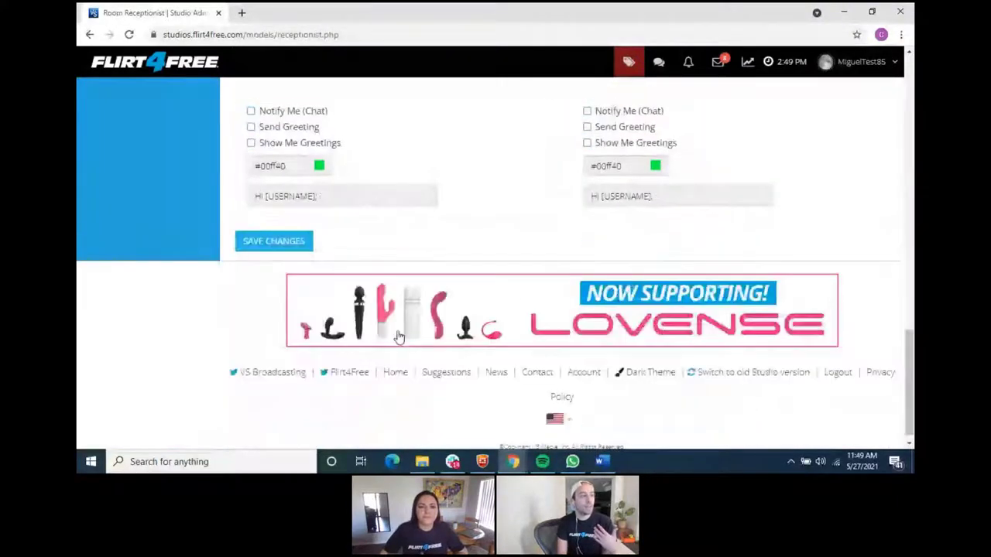
pyautogui.scroll(12, 398, 336)
pyautogui.scroll(5, 432, 330)
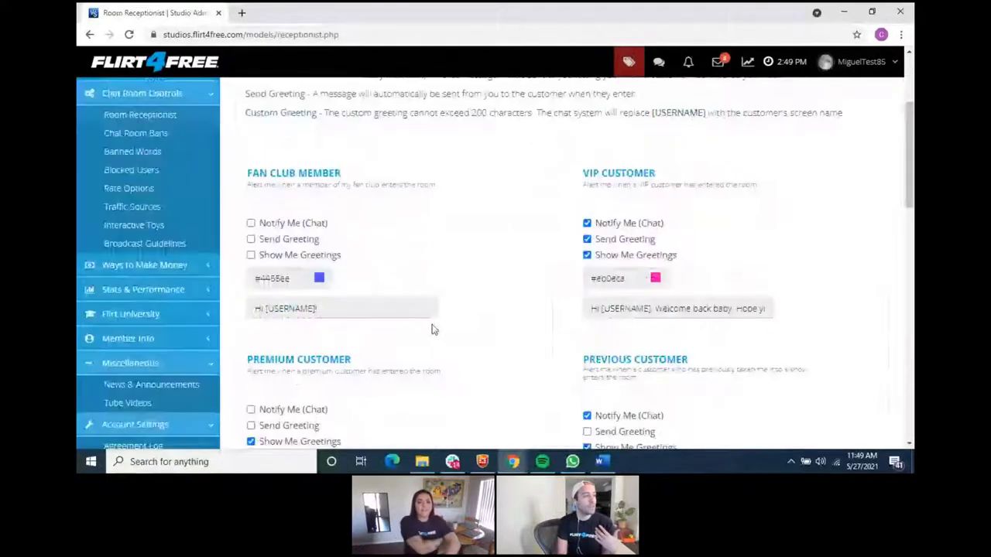
pyautogui.scroll(1, 432, 330)
pyautogui.click(263, 275)
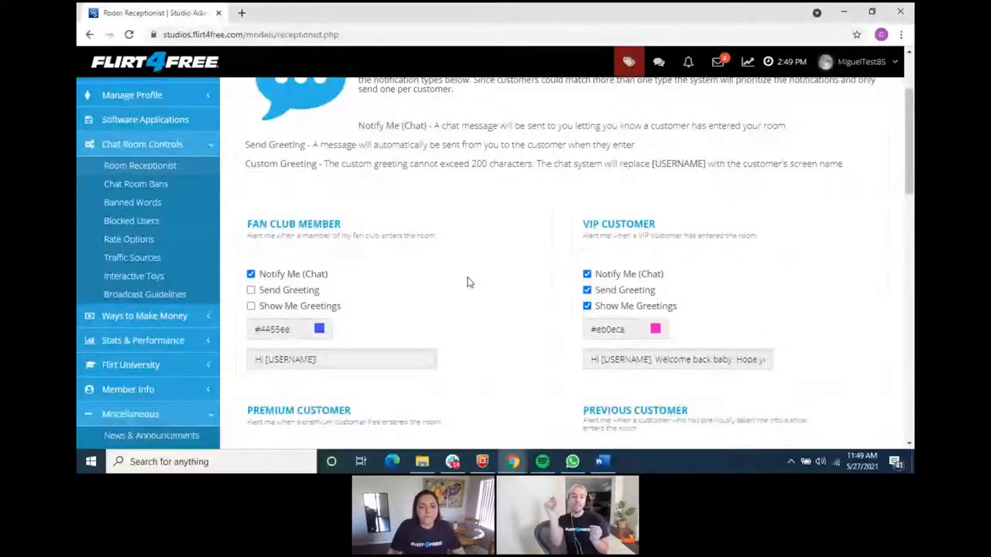
# - Turn on Send Greeting for fan club members and guest customers, and start editing the guest greeting
pyautogui.scroll(-4, 334, 286)
pyautogui.scroll(-1, 266, 358)
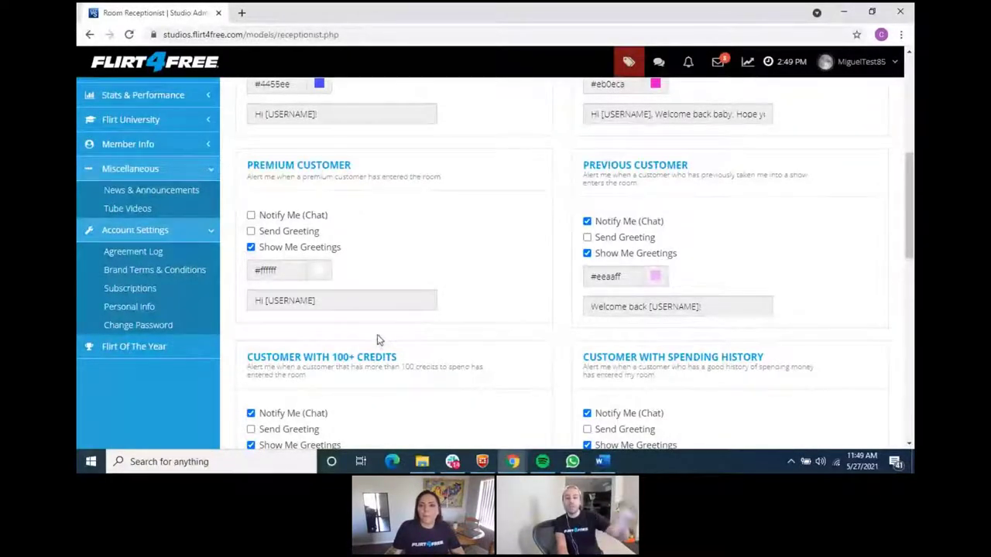
pyautogui.scroll(3, 383, 345)
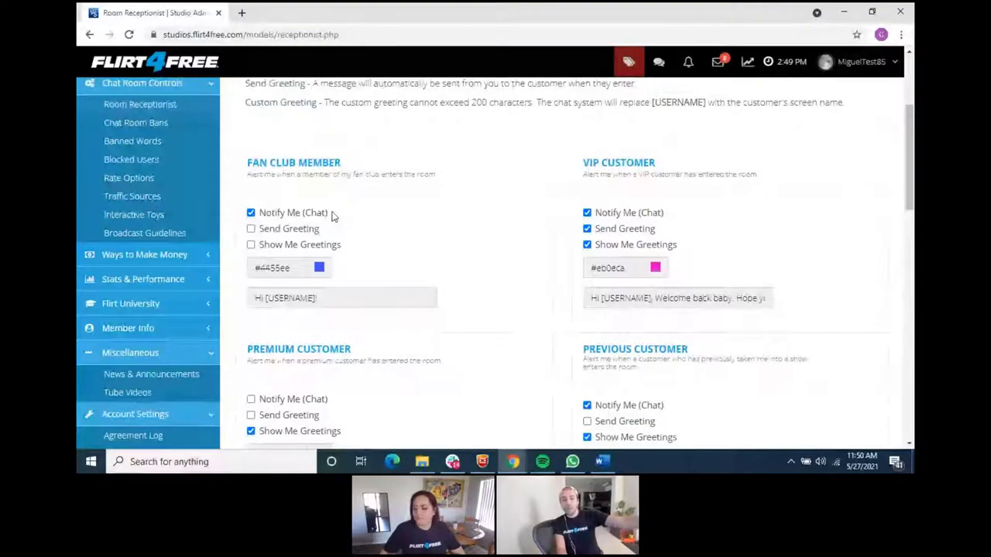
pyautogui.scroll(1, 332, 219)
pyautogui.scroll(1, 332, 217)
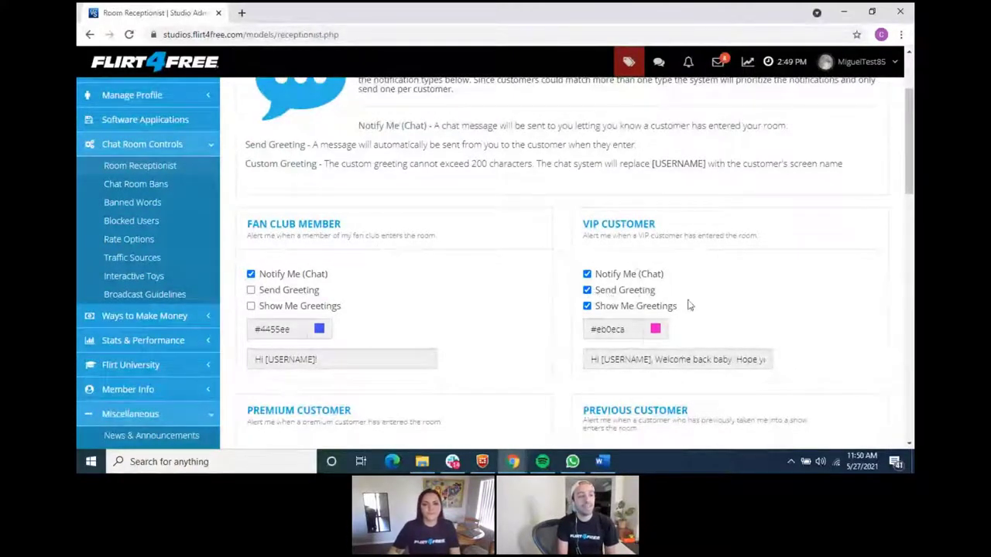
pyautogui.click(278, 297)
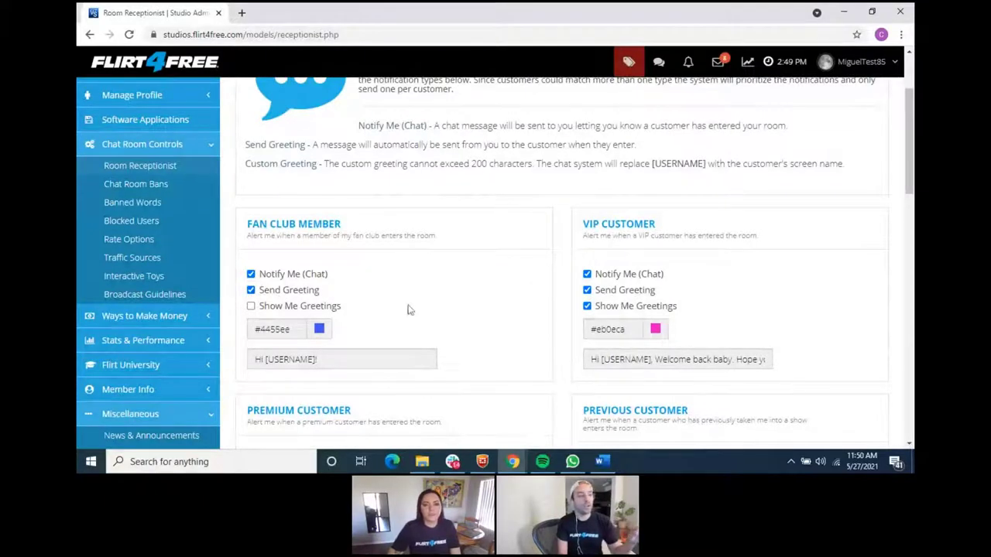
pyautogui.scroll(-15, 371, 231)
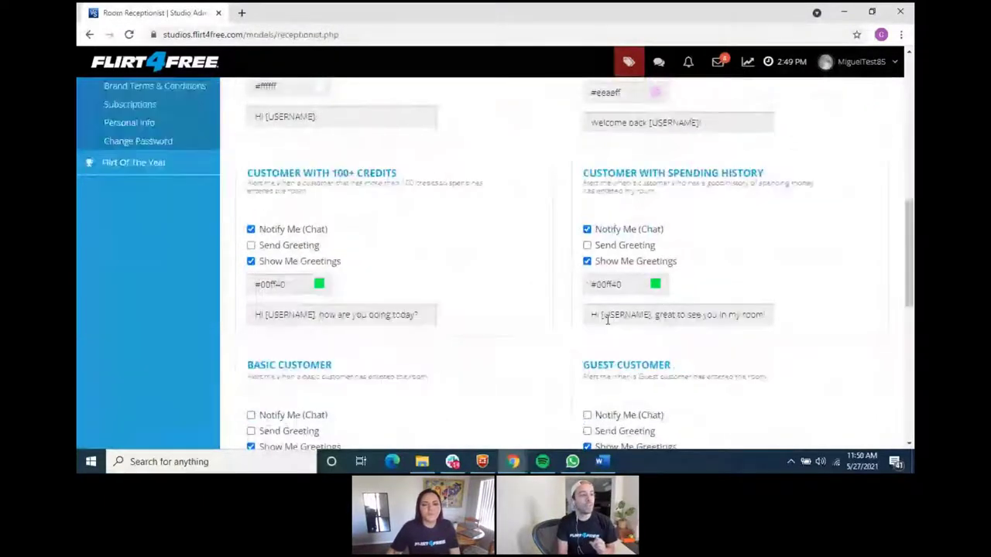
pyautogui.scroll(3, 610, 192)
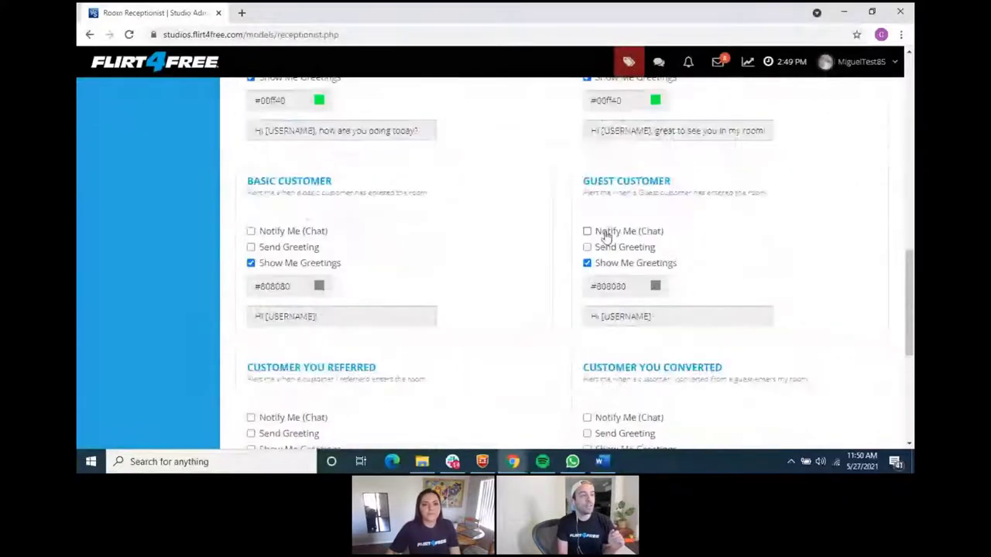
pyautogui.click(599, 247)
pyautogui.click(671, 313)
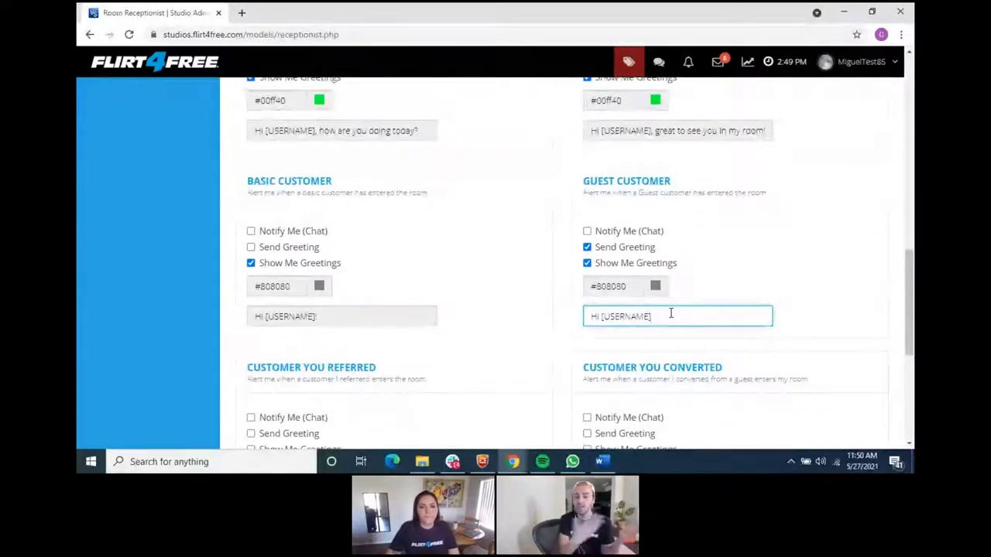
pyautogui.scroll(4, 519, 335)
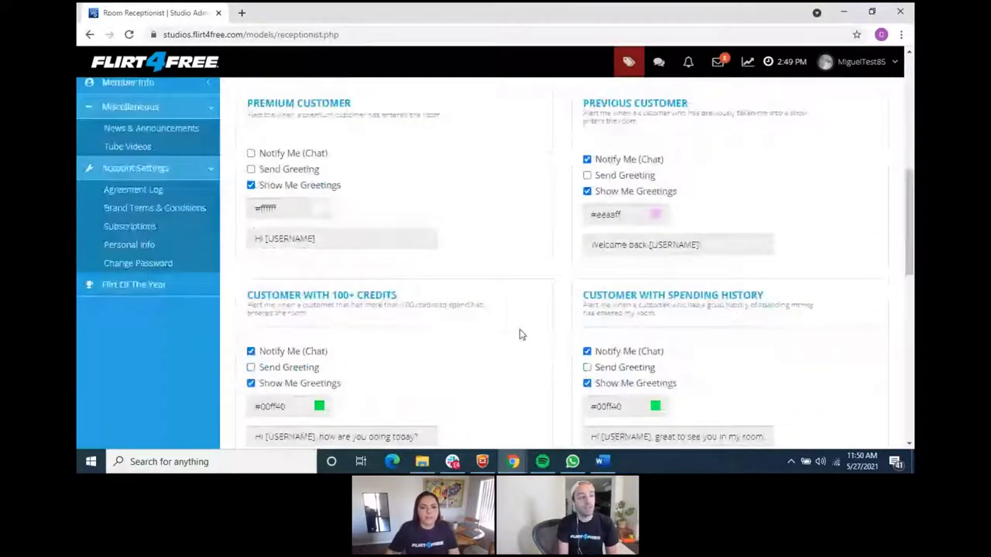
pyautogui.scroll(5, 519, 334)
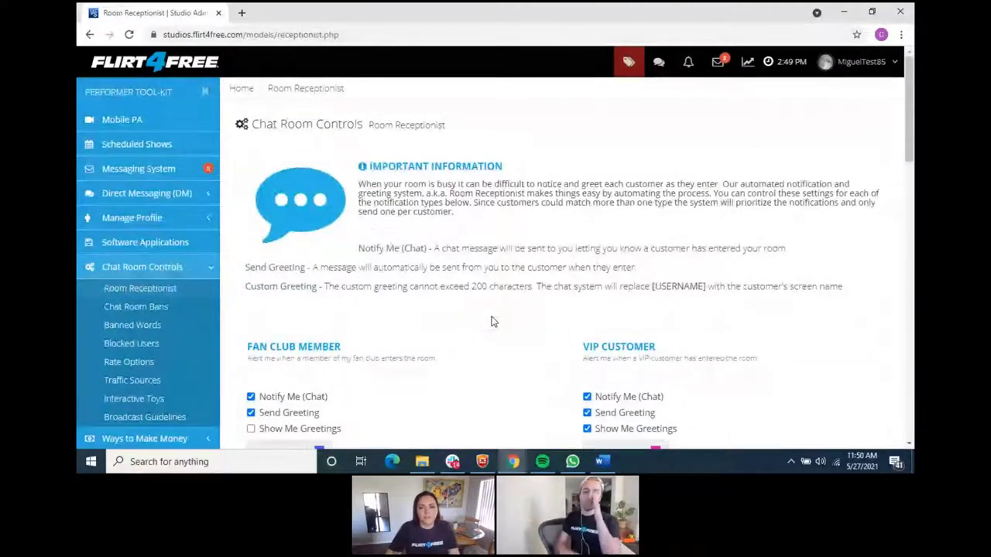
# - Open Chat Room Bans and scroll to the empty Banned IP Addresses list
pyautogui.click(157, 307)
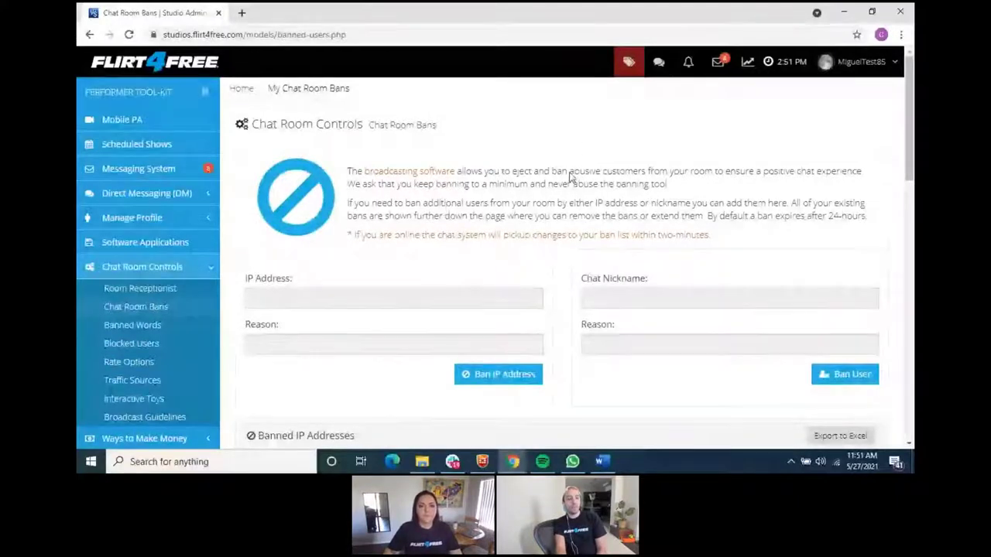
pyautogui.scroll(-2, 449, 360)
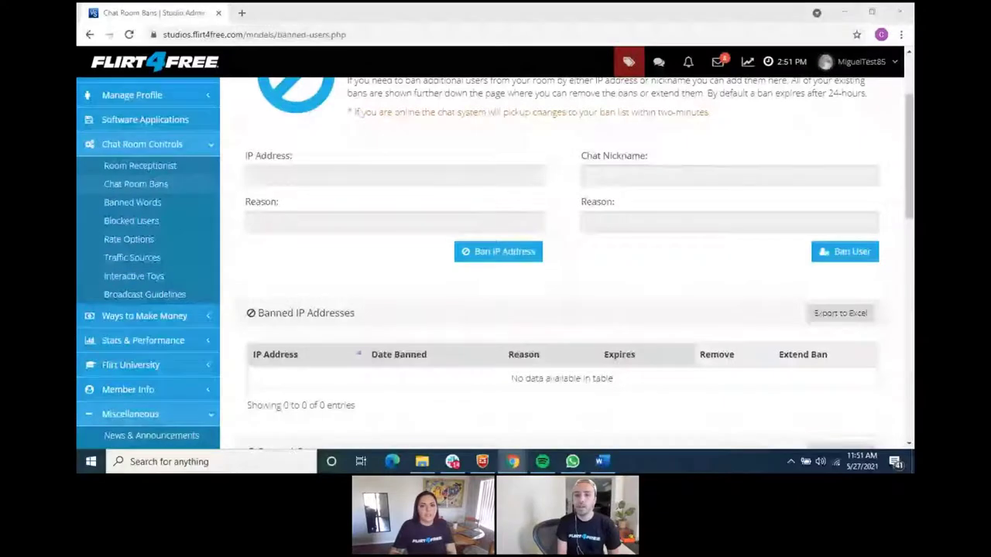
# - Open the Banned Words page and type a sample word into Word to add
pyautogui.click(150, 209)
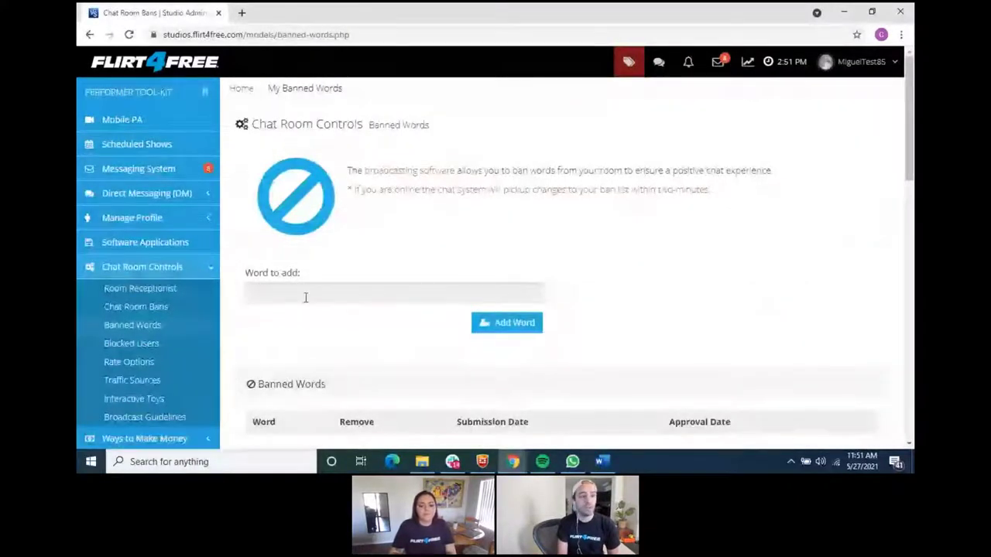
pyautogui.scroll(-2, 305, 295)
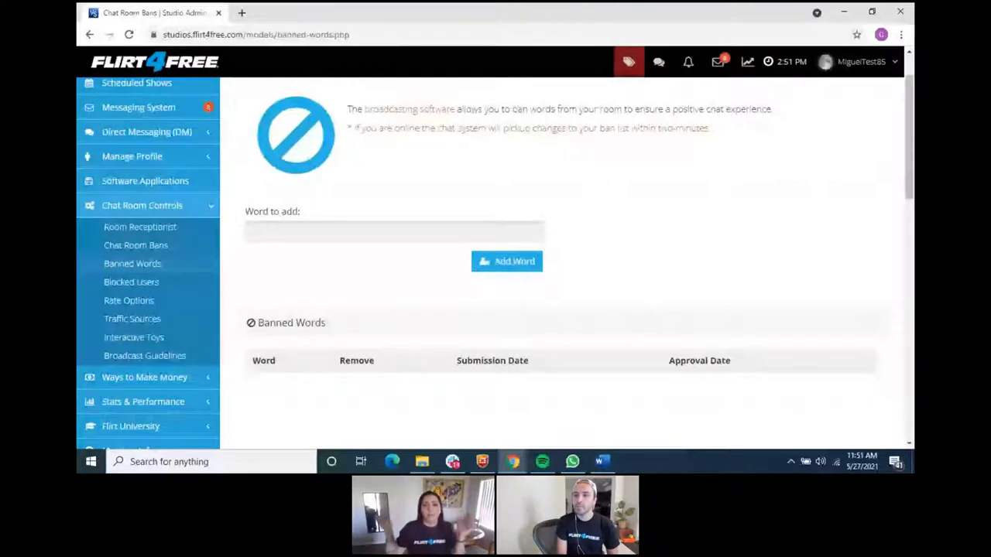
pyautogui.click(466, 232)
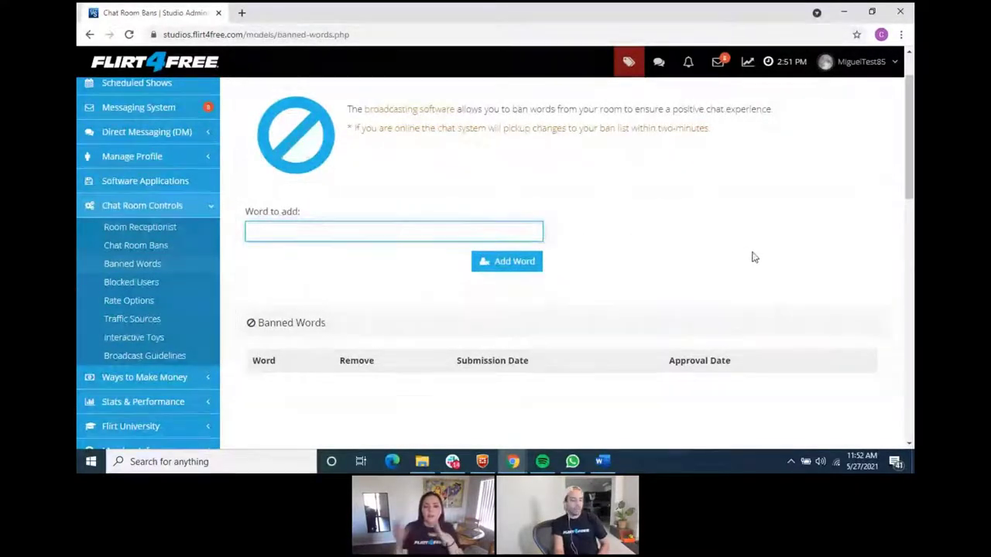
pyautogui.write('Carlos')
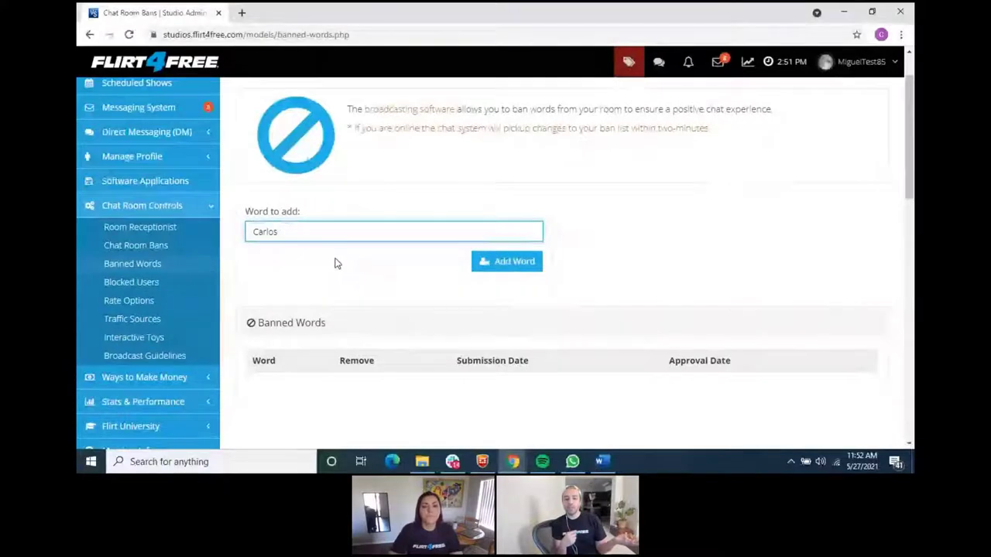
# - Clear the Word to add field and open the empty Blocked Users list
pyautogui.moveTo(288, 231); pyautogui.dragTo(316, 237)
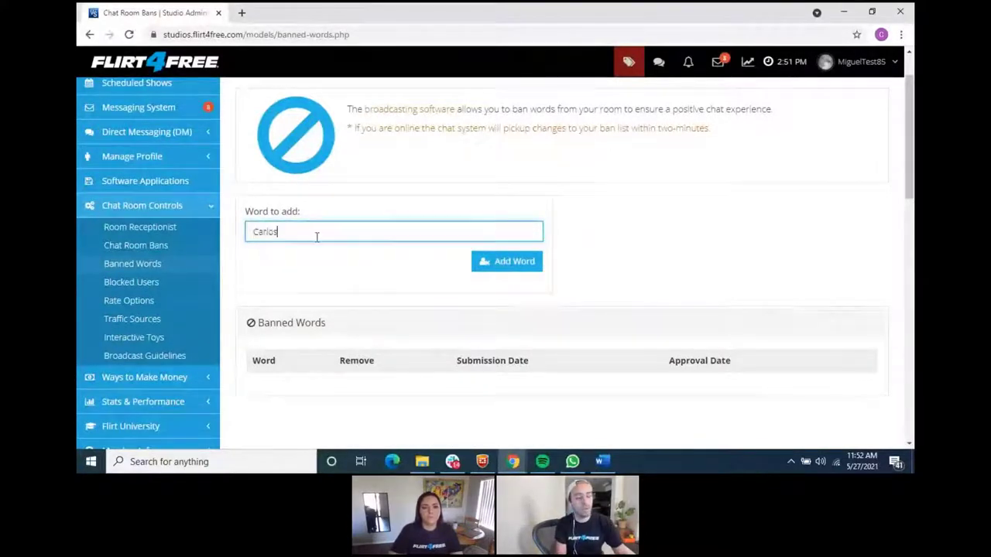
pyautogui.hotkey('ctrl', 'a')
pyautogui.press('BackSpace')
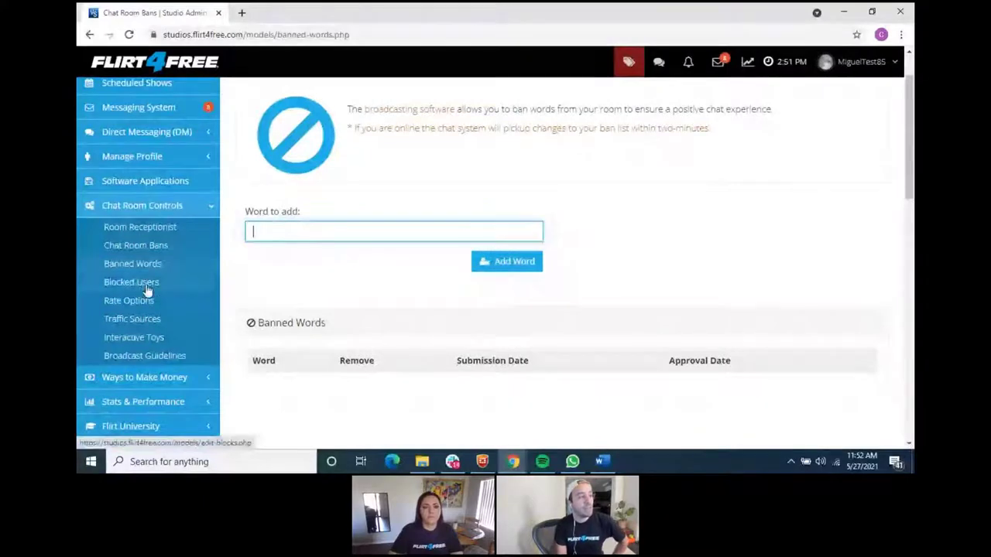
pyautogui.click(146, 284)
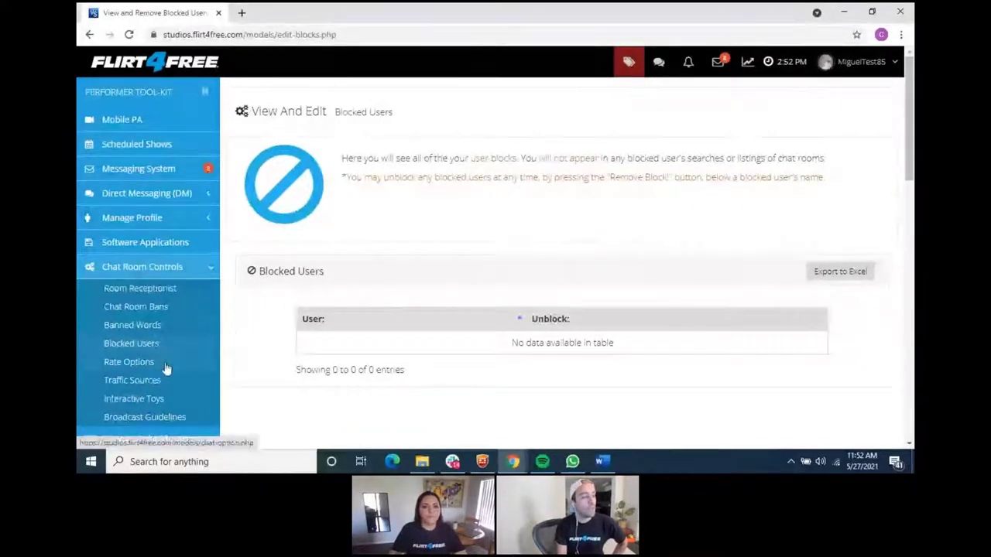
# - Open Traffic Sources and scroll to the LIVE API TRAFFIC suffix list, set to IN
pyautogui.click(161, 387)
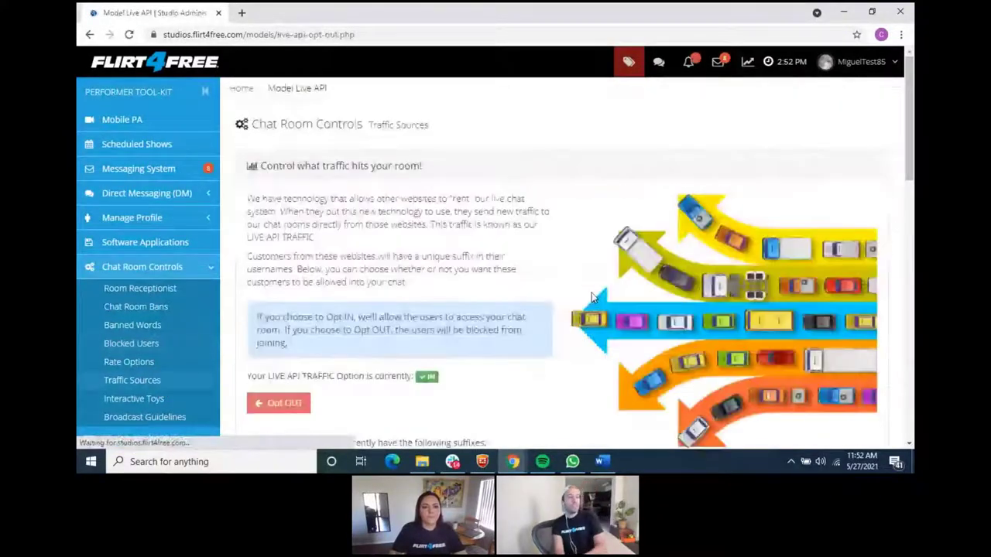
pyautogui.scroll(-3, 502, 254)
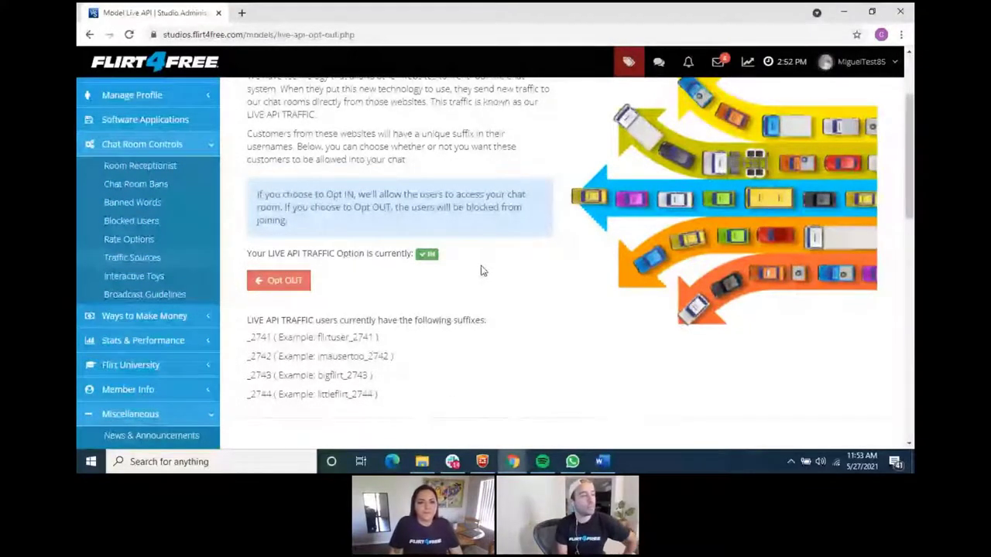
# - Read through the Interactive Toys page's devices and connection steps, then collapse Chat Room Controls
pyautogui.click(173, 283)
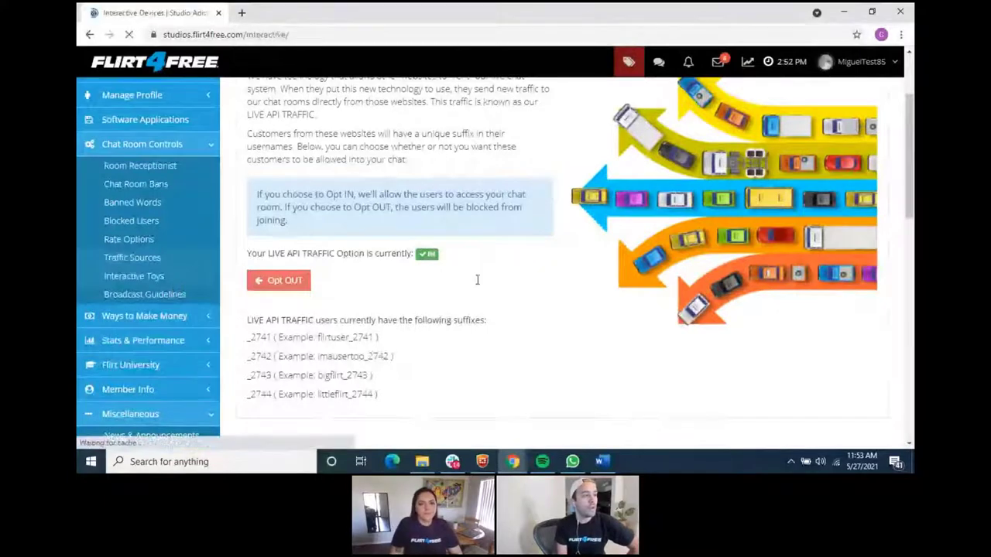
pyautogui.scroll(-5, 507, 356)
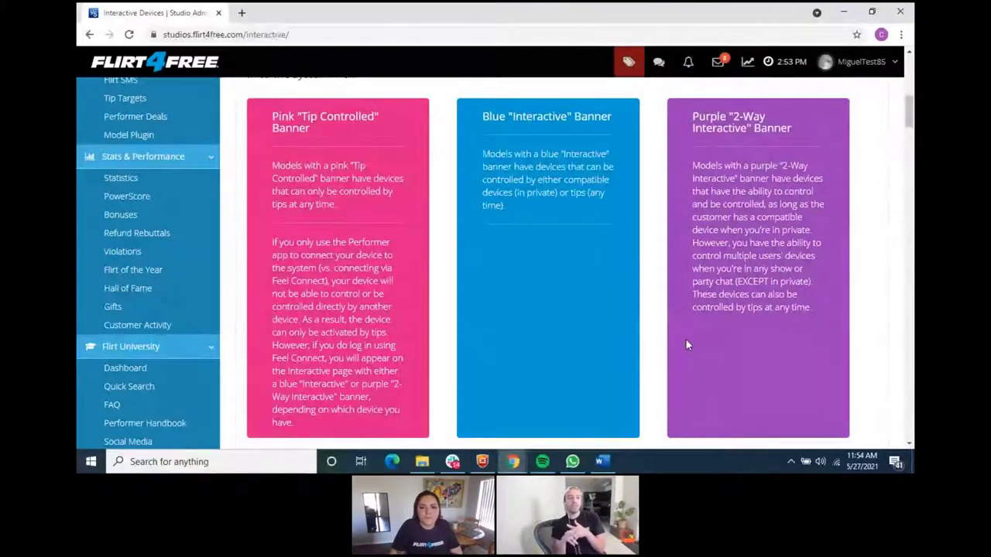
pyautogui.scroll(-2, 686, 344)
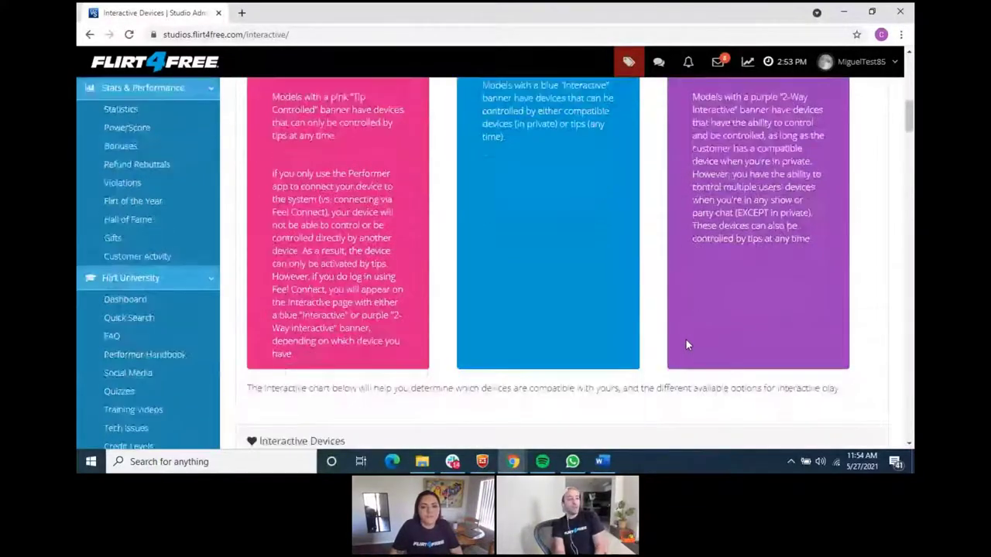
pyautogui.scroll(-15, 542, 325)
pyautogui.scroll(-4, 550, 310)
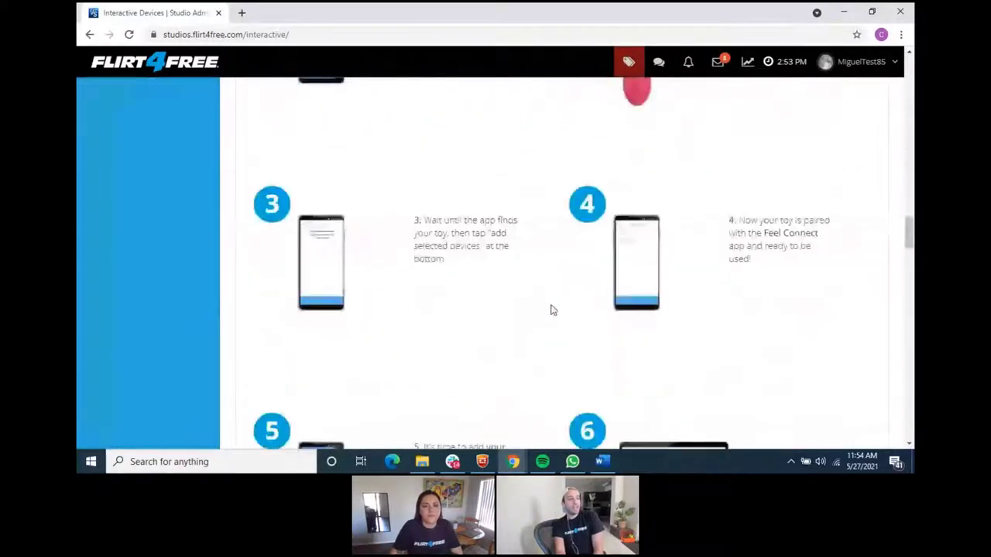
pyautogui.scroll(2, 589, 292)
pyautogui.scroll(-5, 775, 395)
pyautogui.scroll(-3, 745, 385)
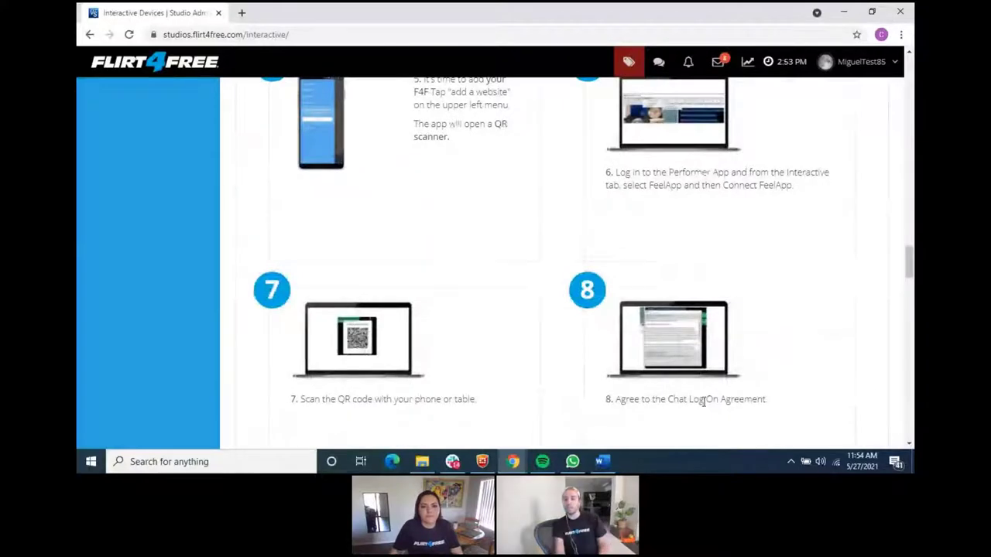
pyautogui.scroll(10, 623, 232)
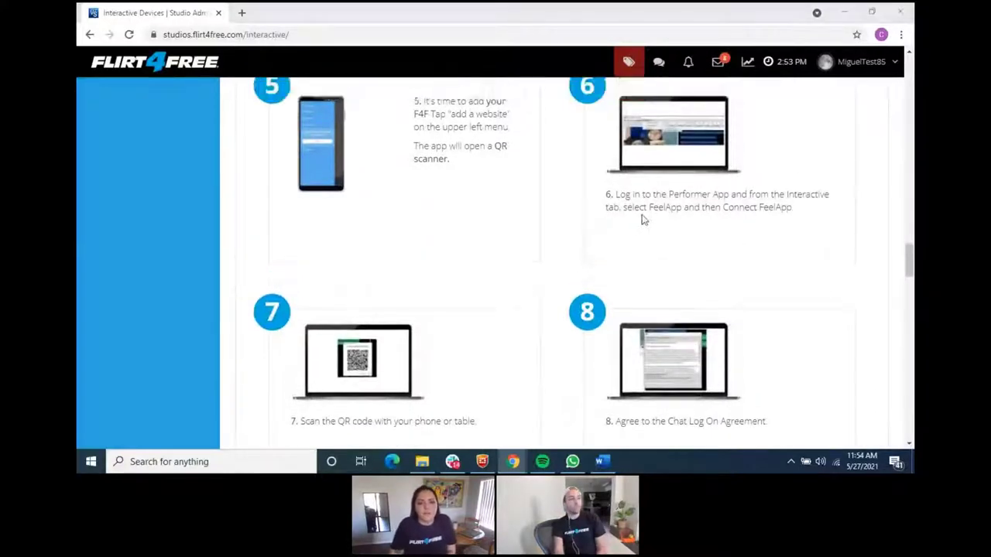
pyautogui.scroll(5, 596, 270)
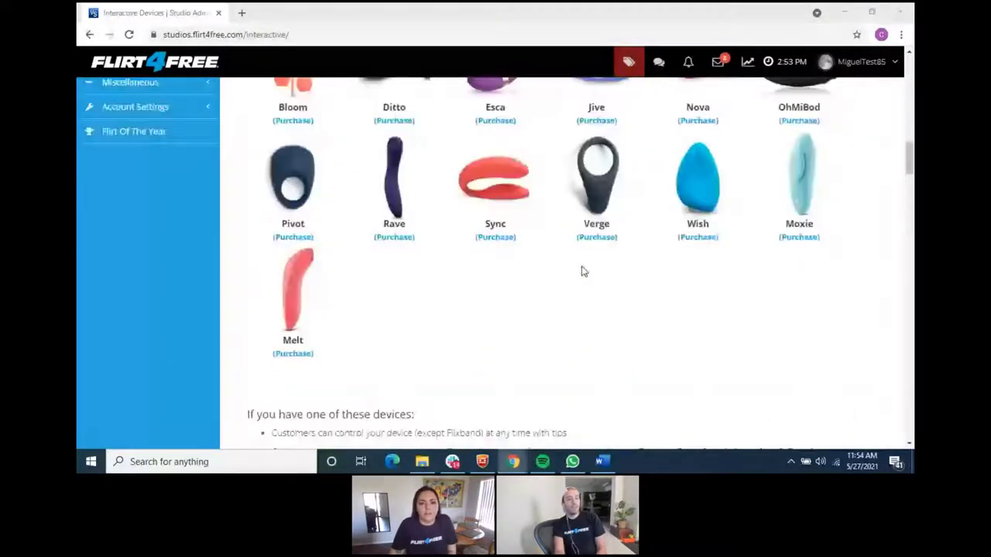
pyautogui.scroll(10, 584, 271)
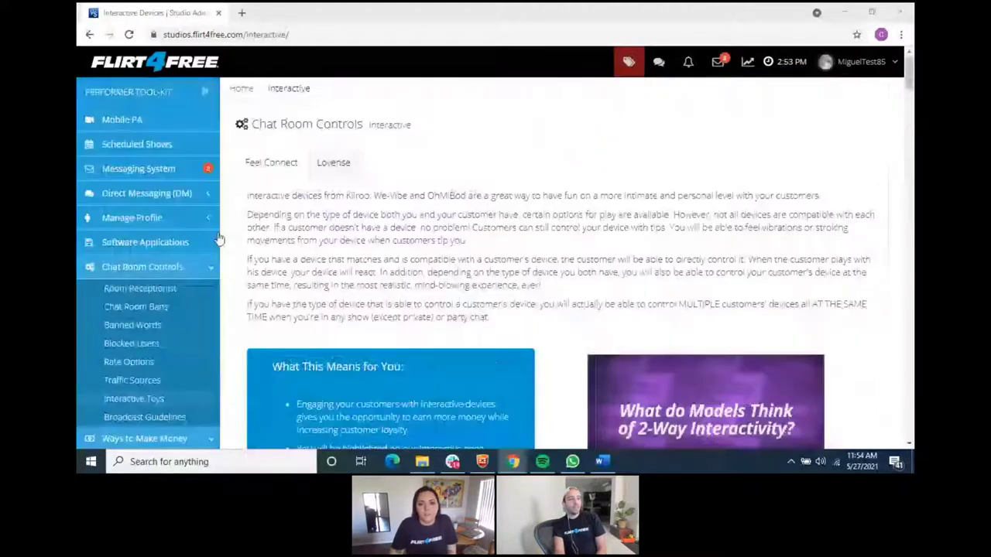
pyautogui.scroll(-2, 219, 240)
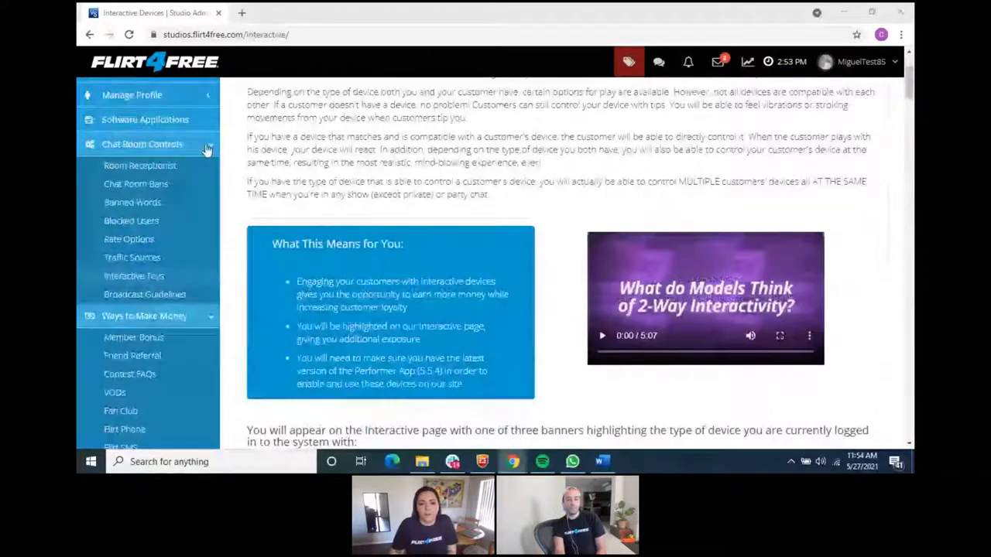
pyautogui.click(147, 316)
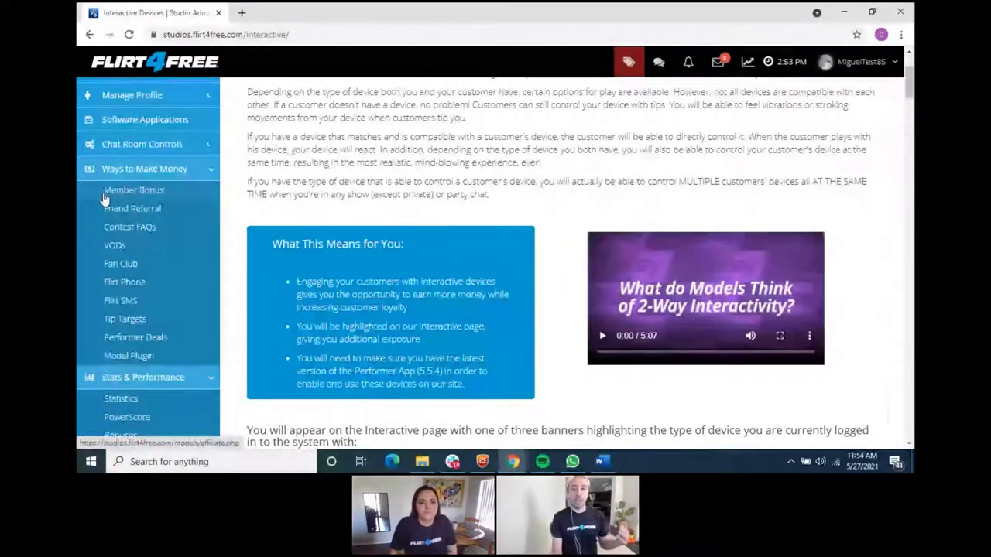
# - Open the Member Bonus page and select the URL in the Your Link box
pyautogui.click(148, 202)
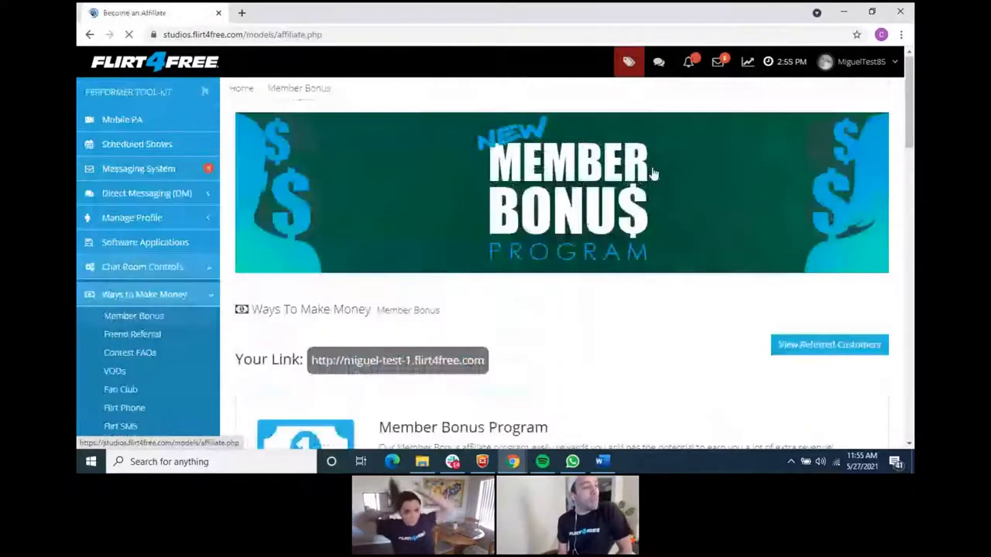
pyautogui.scroll(-1, 534, 360)
pyautogui.scroll(-1, 534, 360)
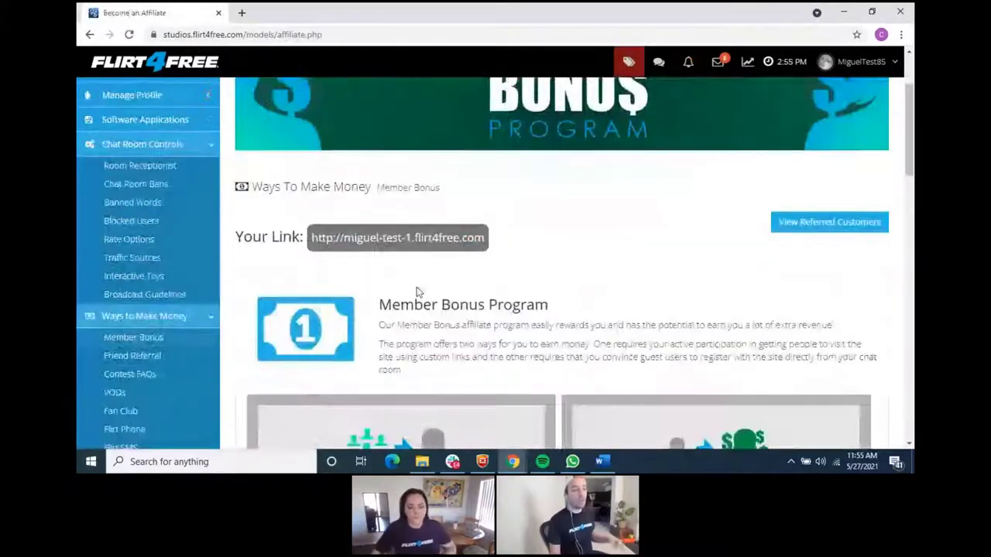
pyautogui.click(308, 232)
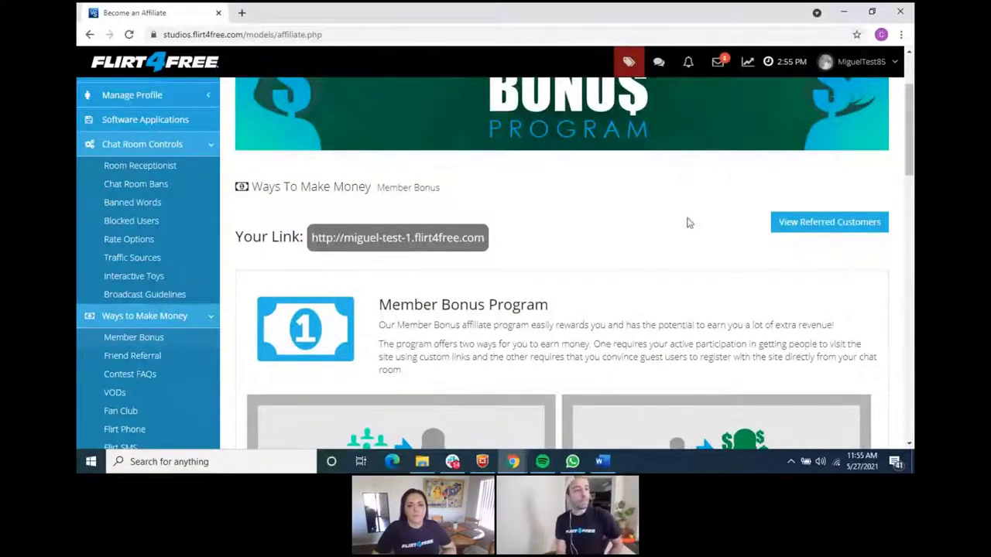
# - View the empty Referred Customers table, then expand Ways to Make Money
pyautogui.click(811, 222)
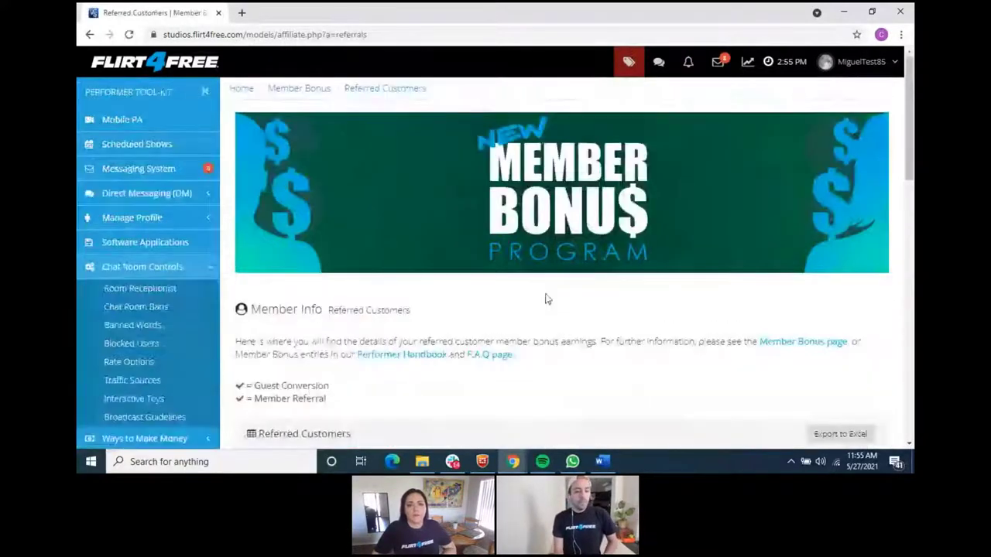
pyautogui.scroll(-1, 358, 275)
pyautogui.scroll(-2, 358, 273)
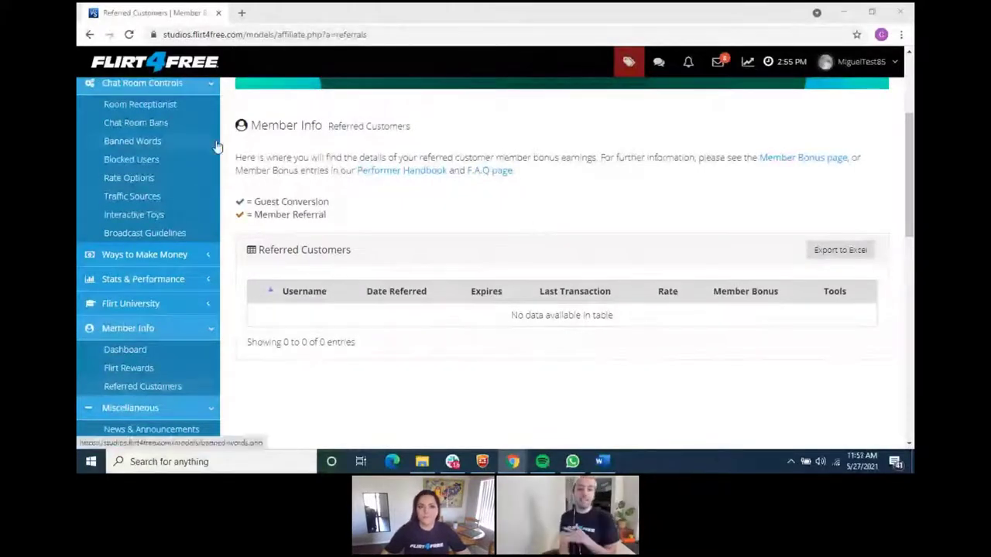
pyautogui.click(187, 254)
# - Scroll through Friend Referral's explanation, video, link and rules, then collapse Chat Room Controls
pyautogui.click(168, 294)
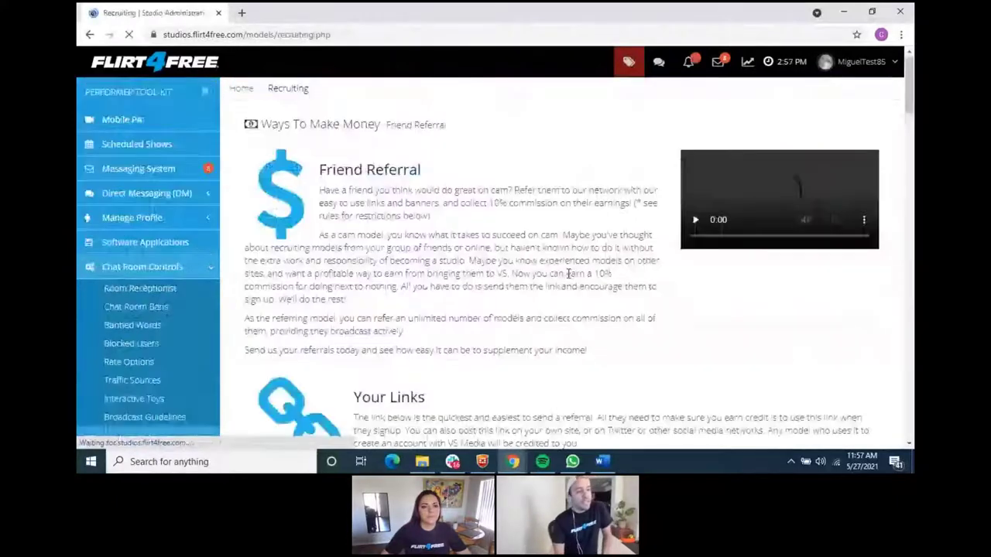
pyautogui.scroll(-1, 451, 244)
pyautogui.scroll(-6, 451, 244)
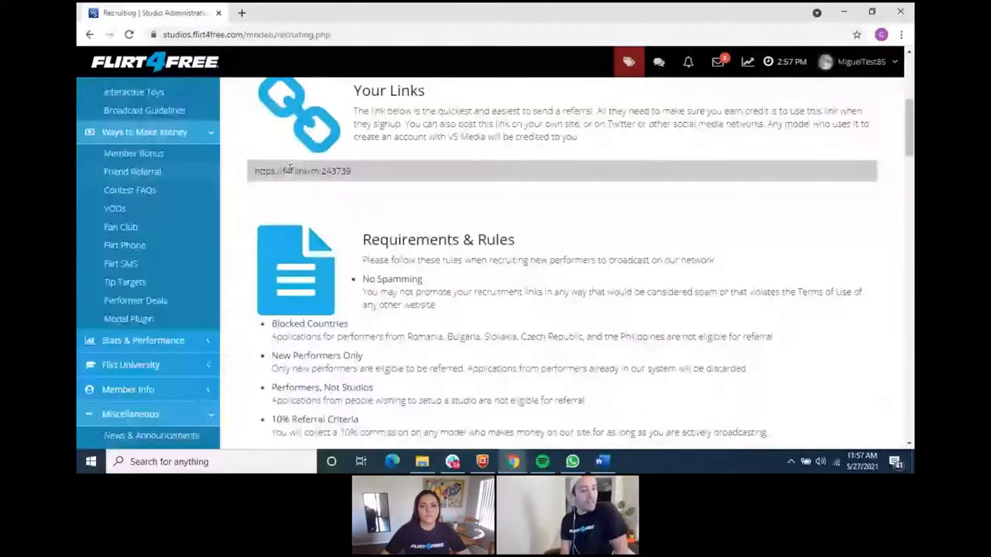
pyautogui.scroll(6, 289, 169)
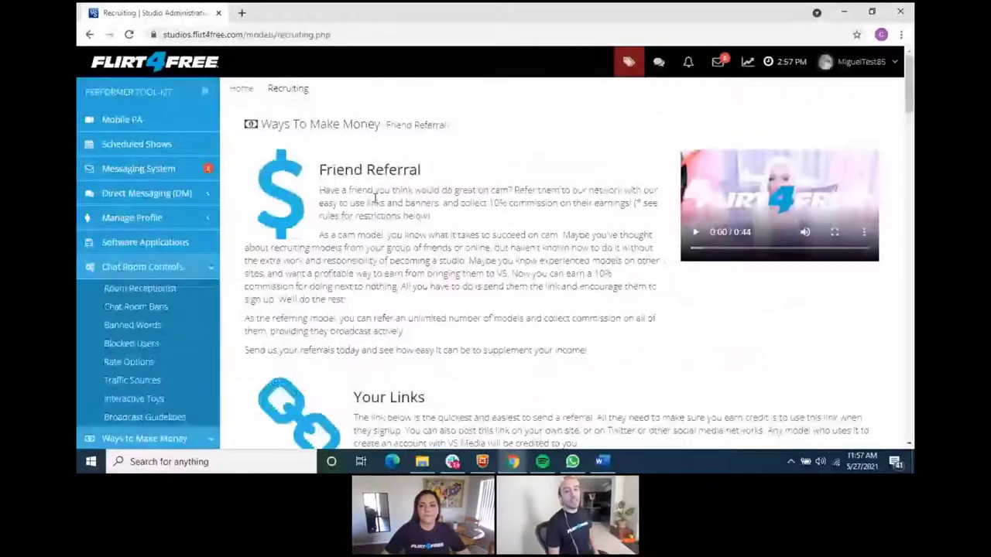
pyautogui.scroll(-1, 376, 199)
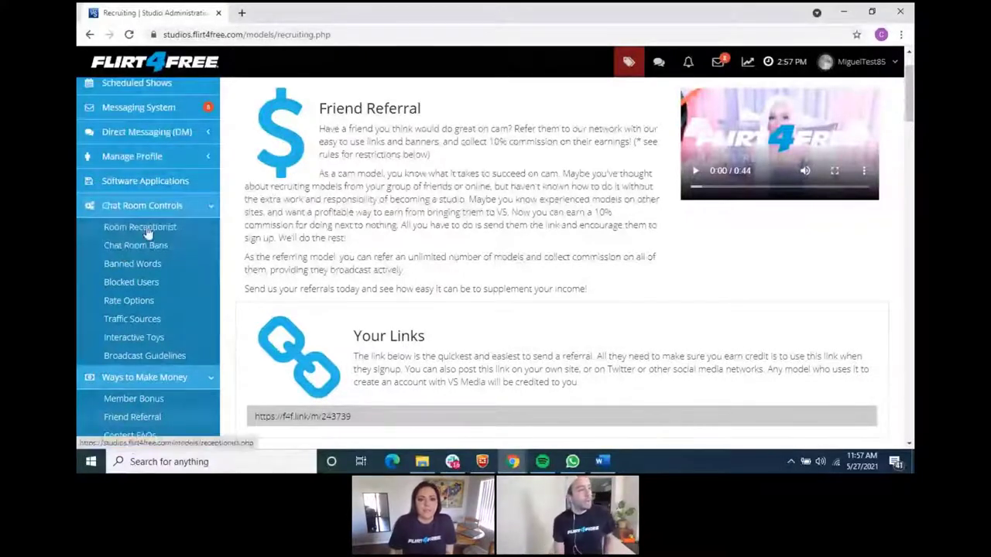
pyautogui.click(178, 207)
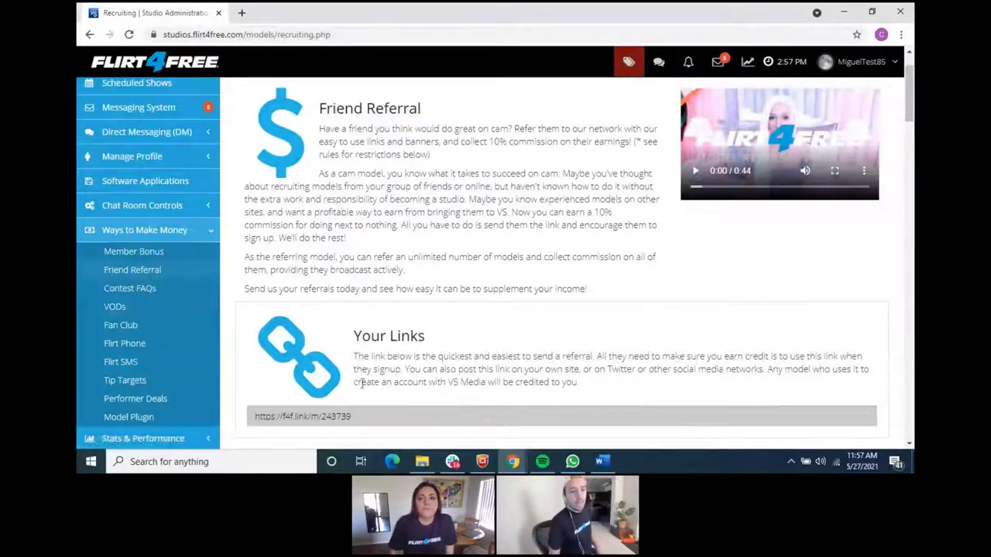
pyautogui.click(138, 291)
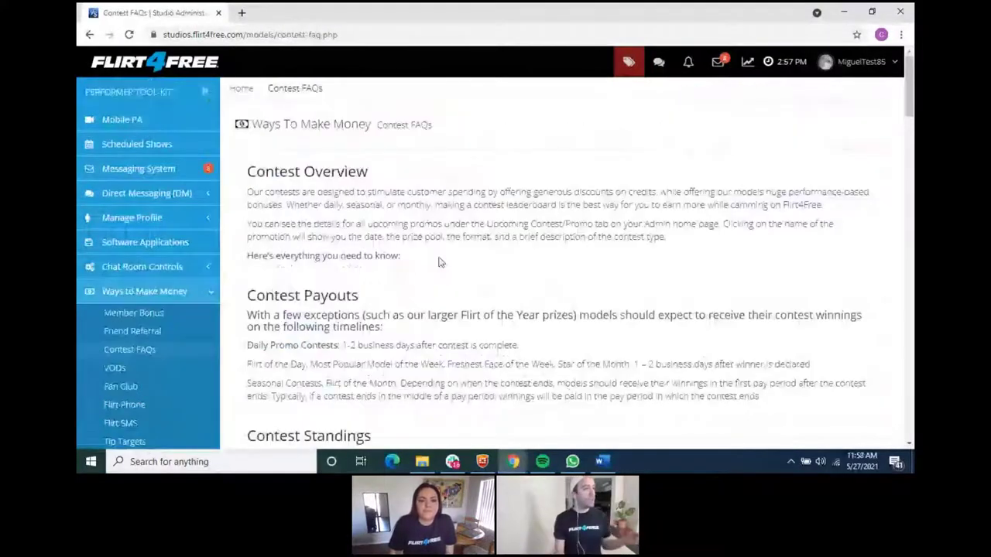
pyautogui.scroll(-1, 481, 269)
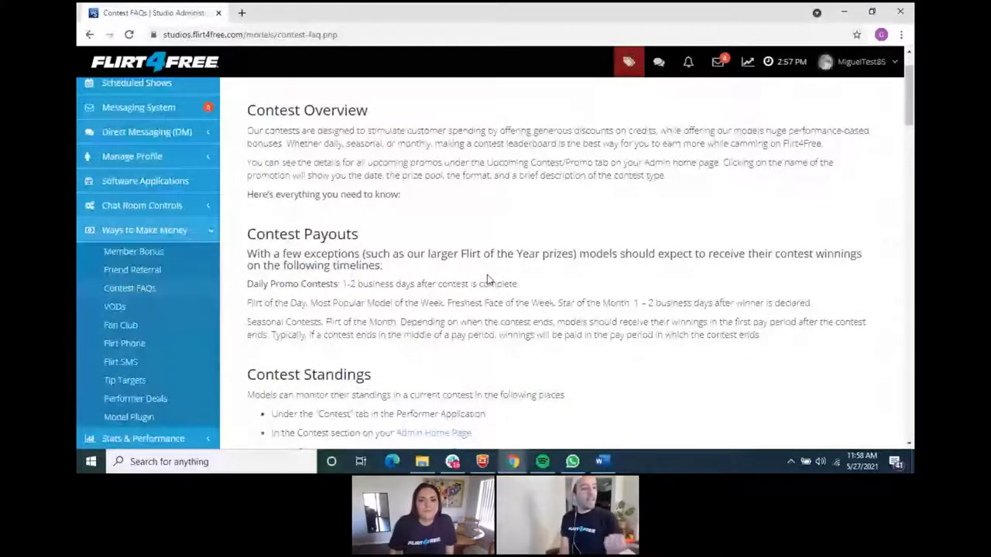
pyautogui.scroll(-4, 487, 281)
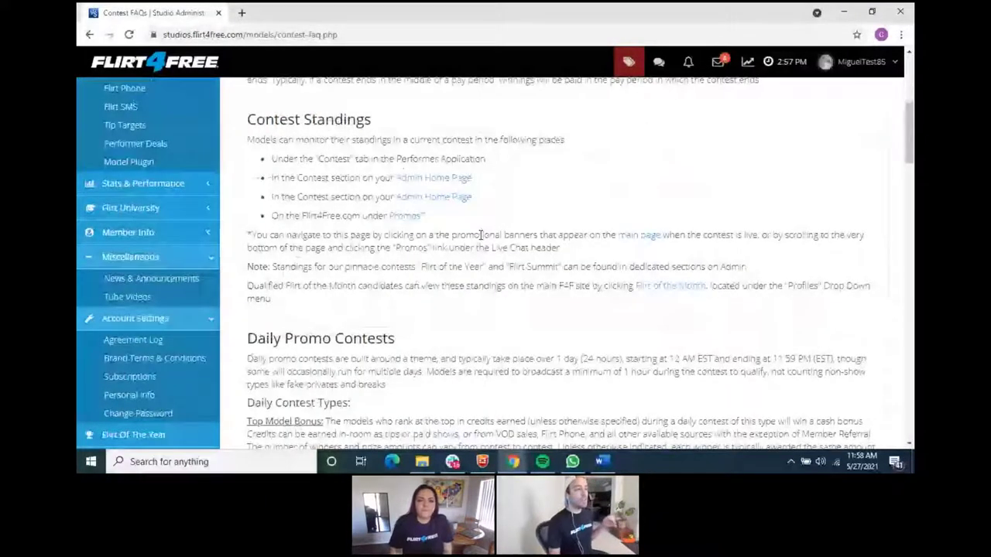
pyautogui.scroll(-3, 480, 236)
pyautogui.scroll(-1, 481, 246)
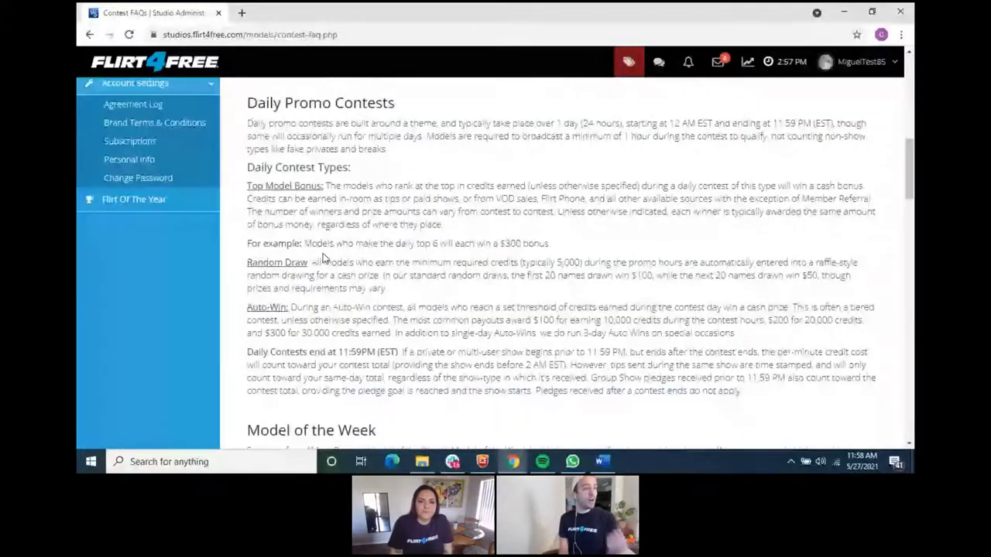
pyautogui.scroll(-2, 323, 258)
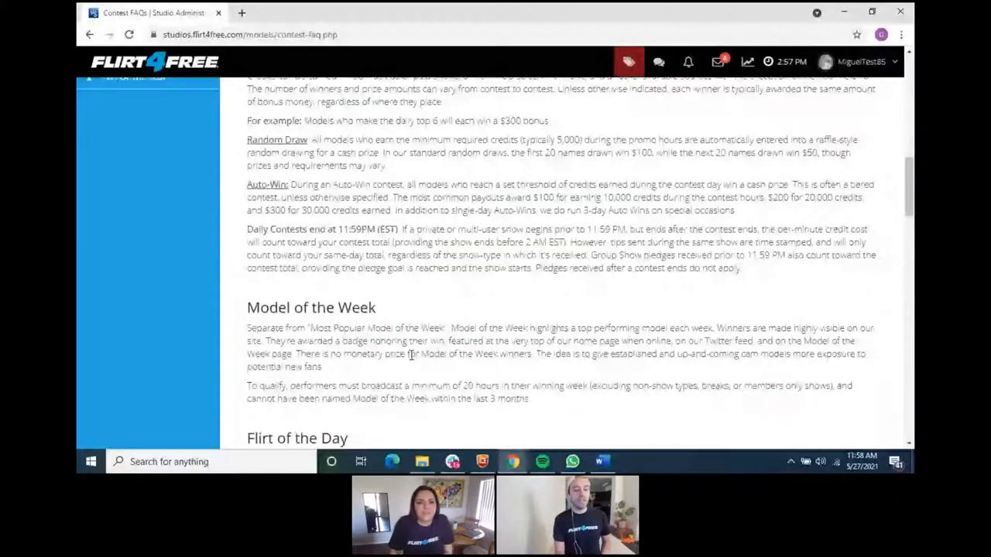
pyautogui.scroll(4, 610, 351)
pyautogui.scroll(3, 610, 350)
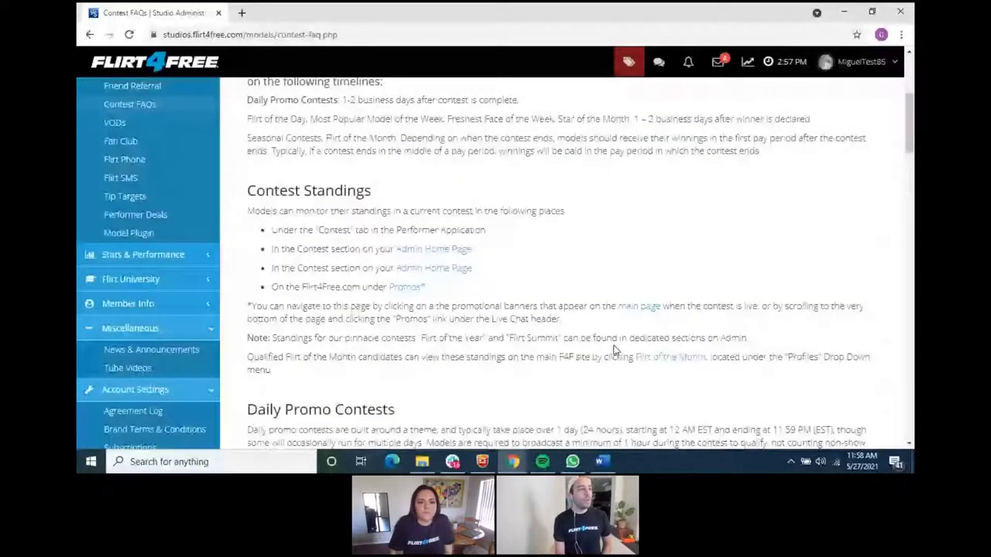
pyautogui.scroll(3, 614, 350)
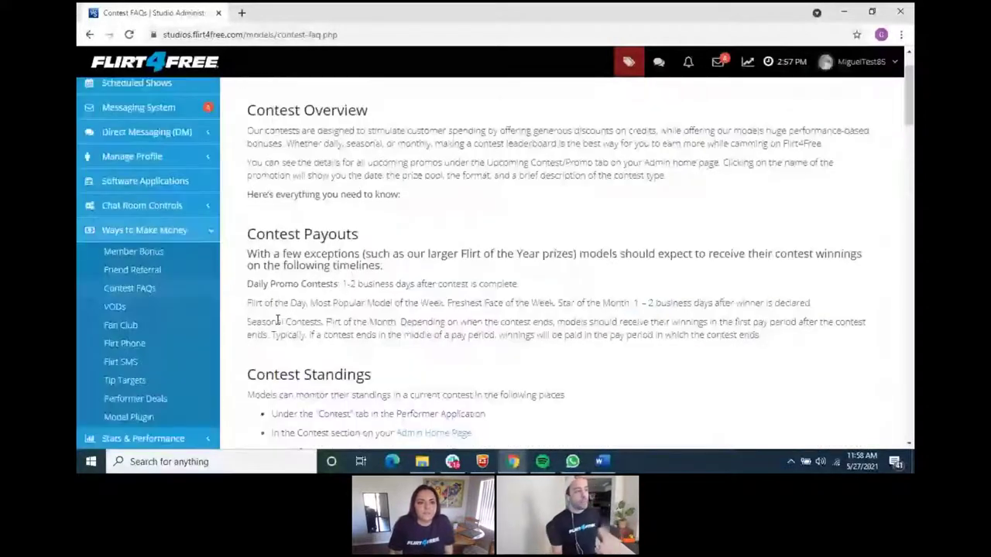
# - From the VOD dashboard, list all 10 recordings with their status and current rate
pyautogui.click(172, 310)
pyautogui.moveTo(606, 461)
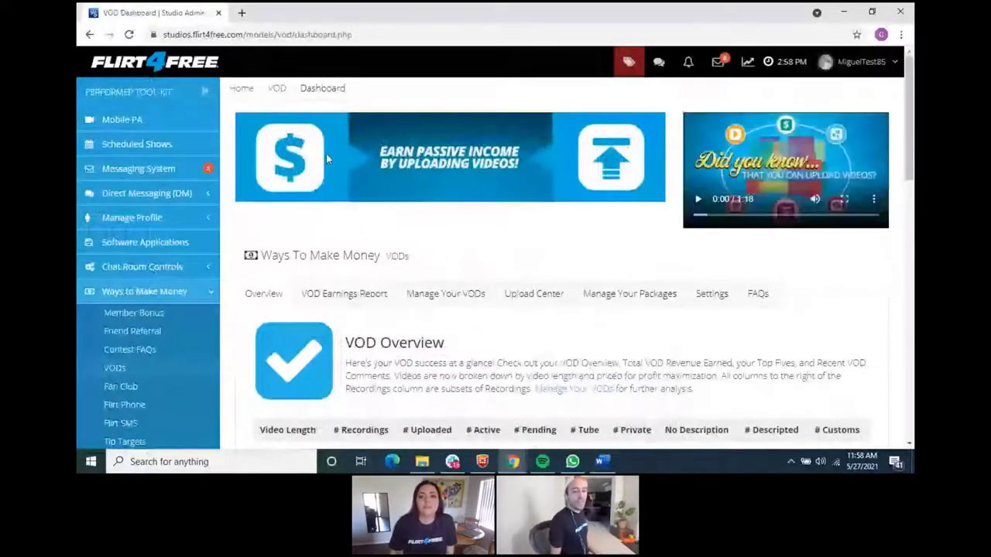
pyautogui.scroll(-3, 326, 153)
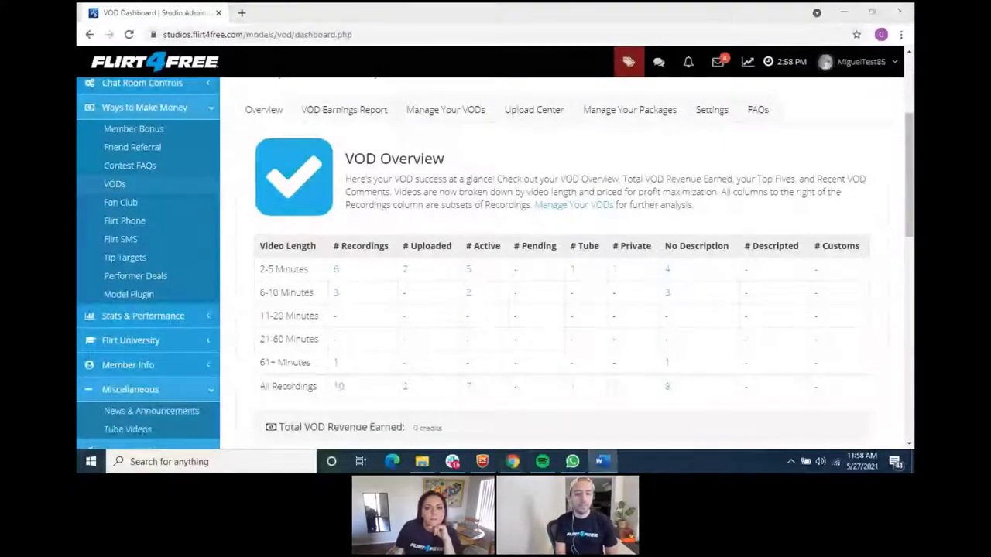
pyautogui.click(333, 385)
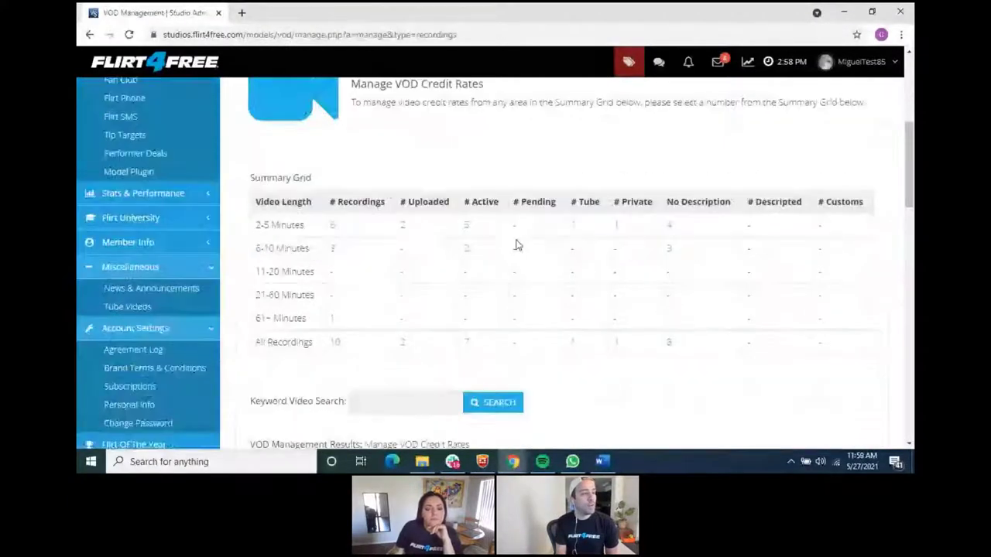
pyautogui.scroll(-10, 465, 242)
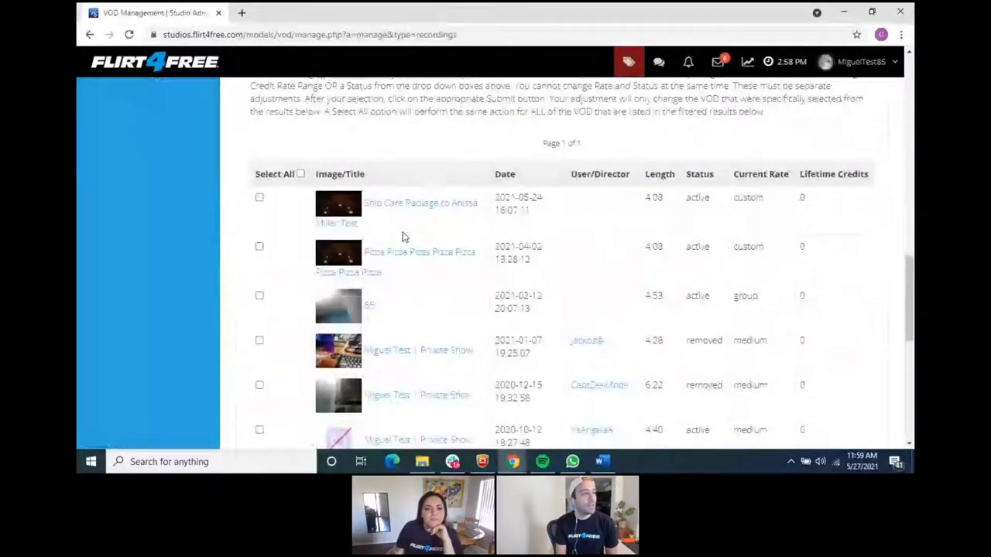
pyautogui.scroll(-2, 402, 236)
# - Open the Pizza Pizza video details and review its status options, leaving Active / Everyone
pyautogui.click(442, 139)
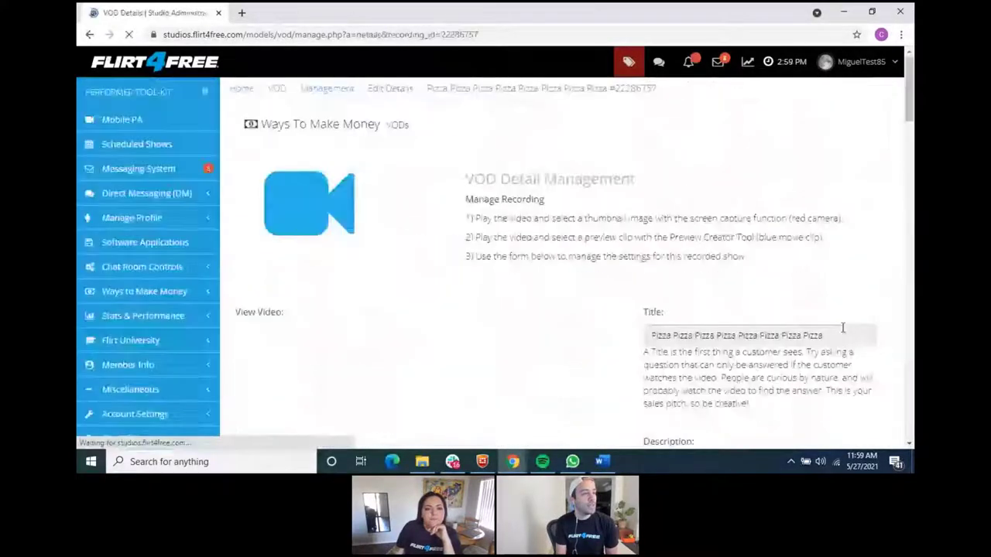
pyautogui.scroll(-5, 674, 312)
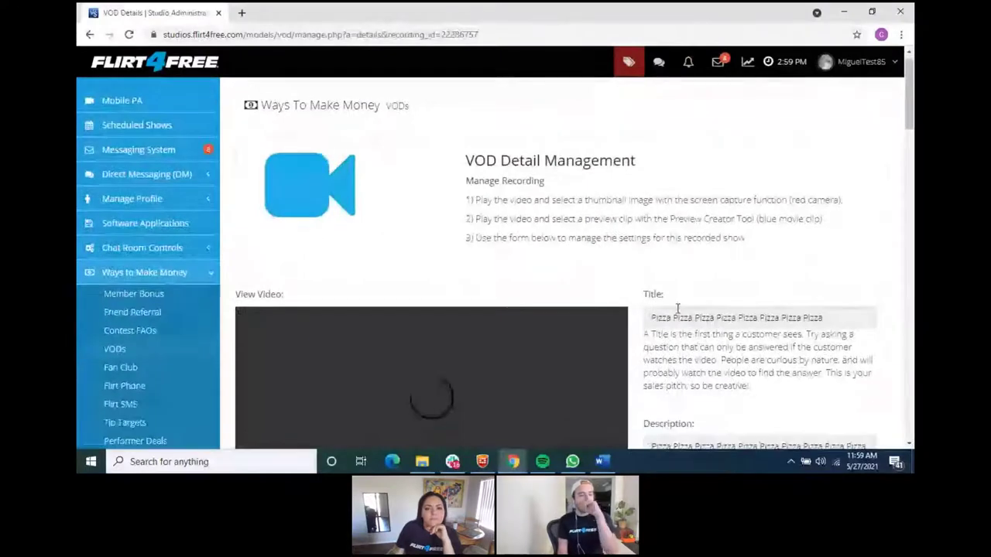
pyautogui.scroll(1, 761, 187)
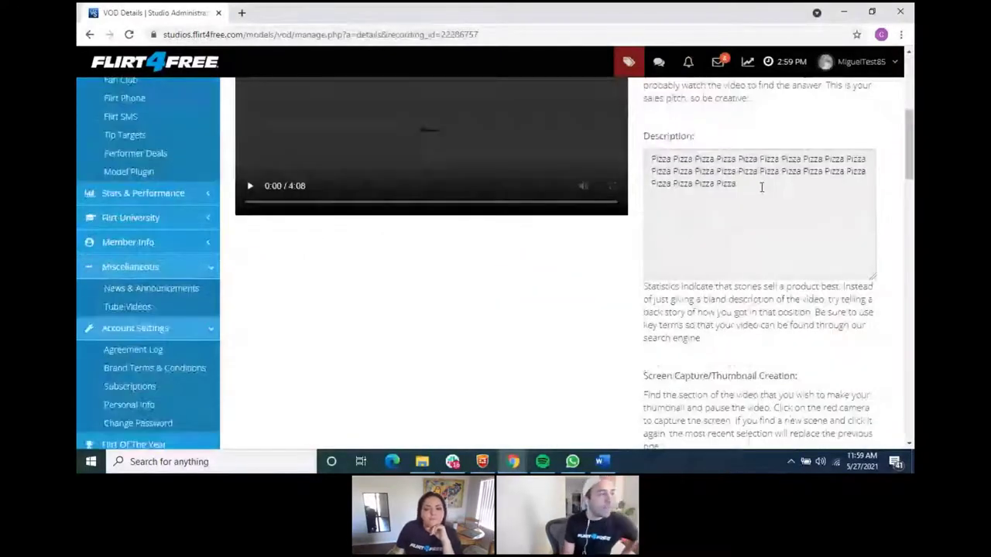
pyautogui.scroll(-5, 761, 188)
pyautogui.click(348, 279)
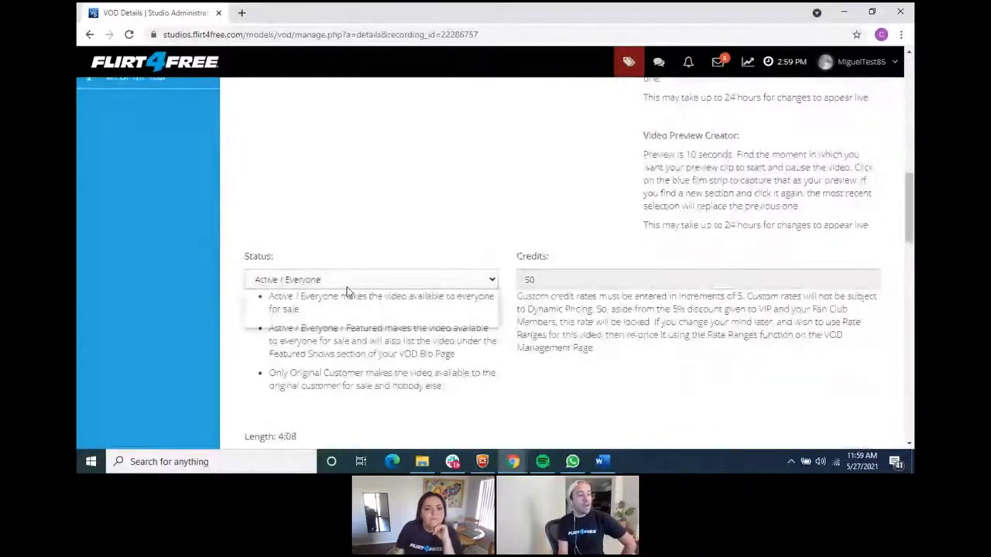
pyautogui.click(302, 292)
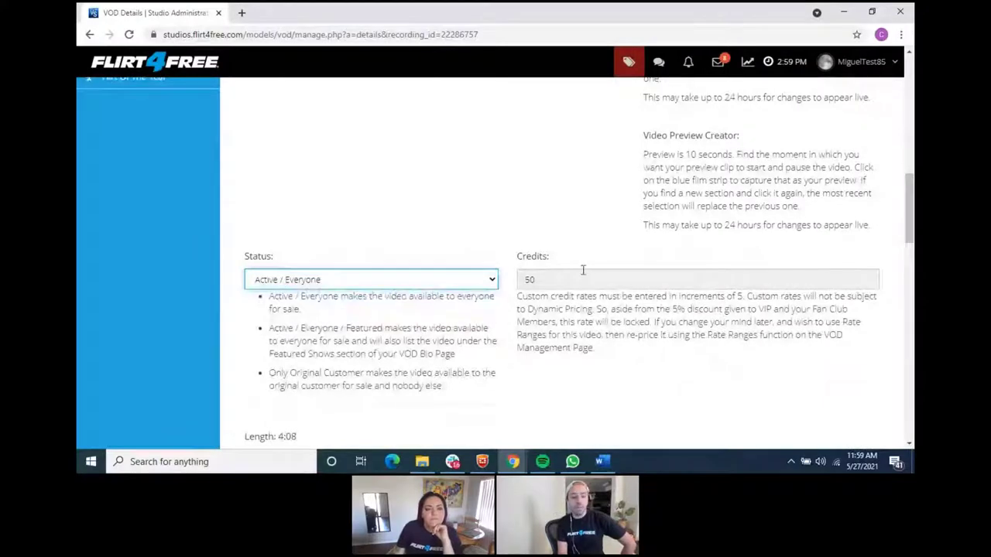
pyautogui.click(380, 271)
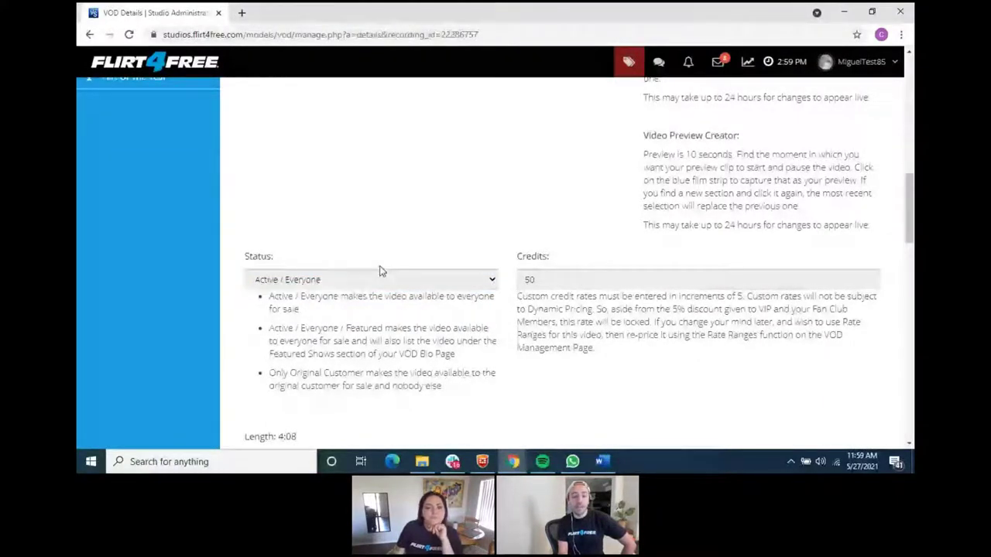
# - Change the credits from 50 to 150 and the status to Only Original Customer
pyautogui.press('Tab')
pyautogui.press('BackSpace')
pyautogui.write('1')
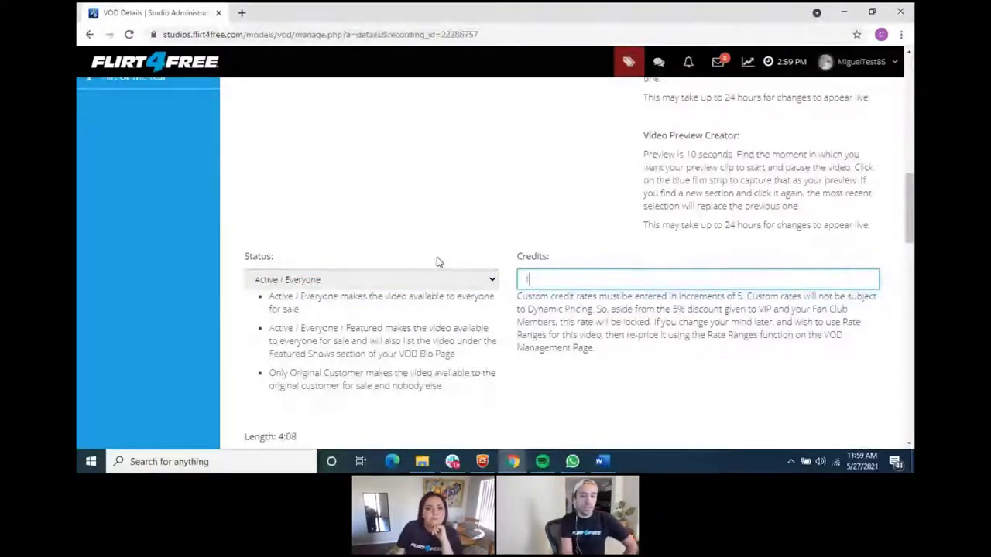
pyautogui.write('50')
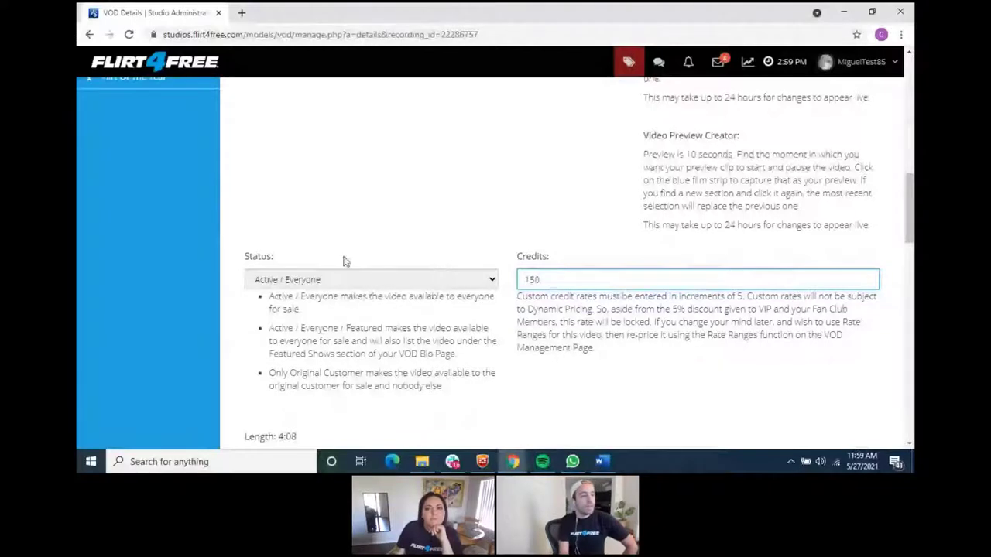
pyautogui.click(288, 280)
pyautogui.click(302, 321)
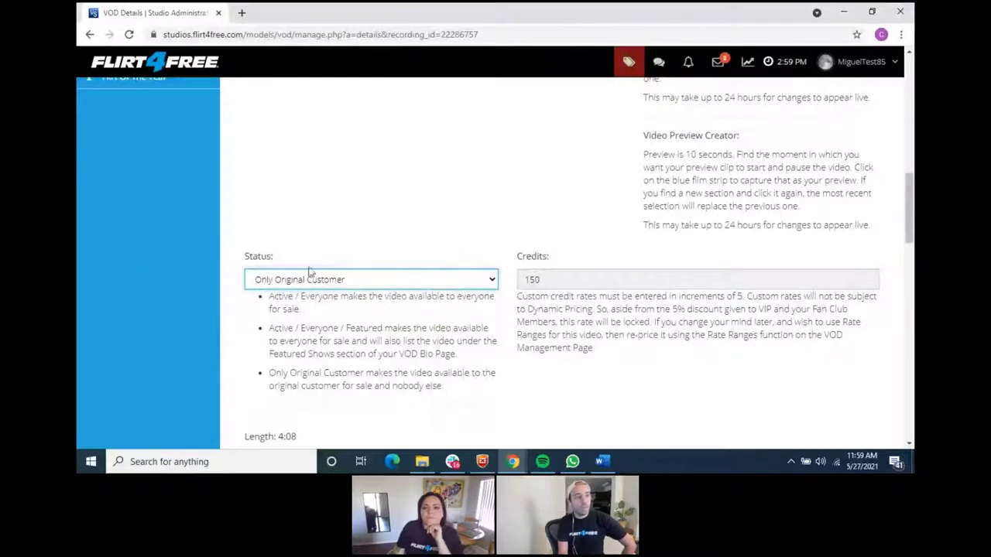
pyautogui.scroll(-10, 349, 307)
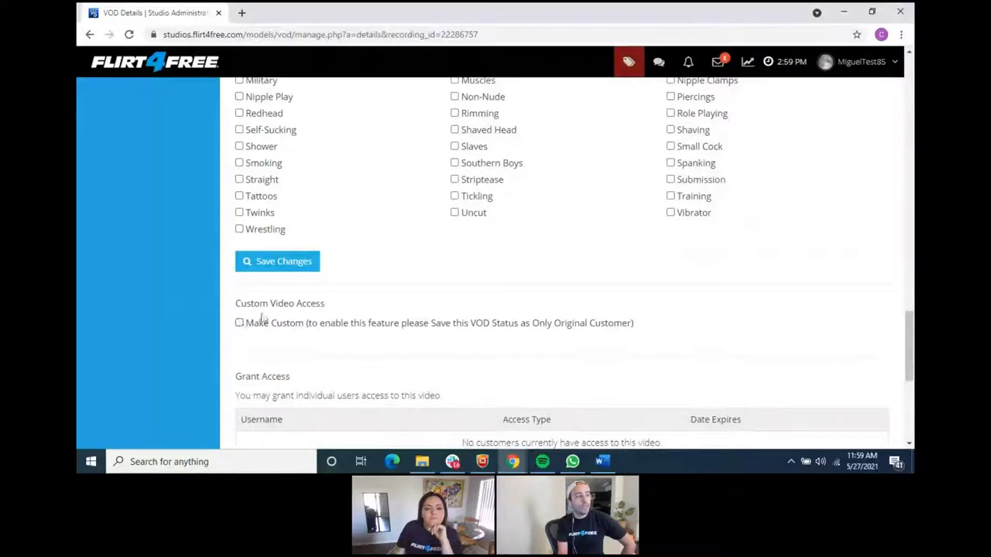
pyautogui.scroll(-3, 421, 372)
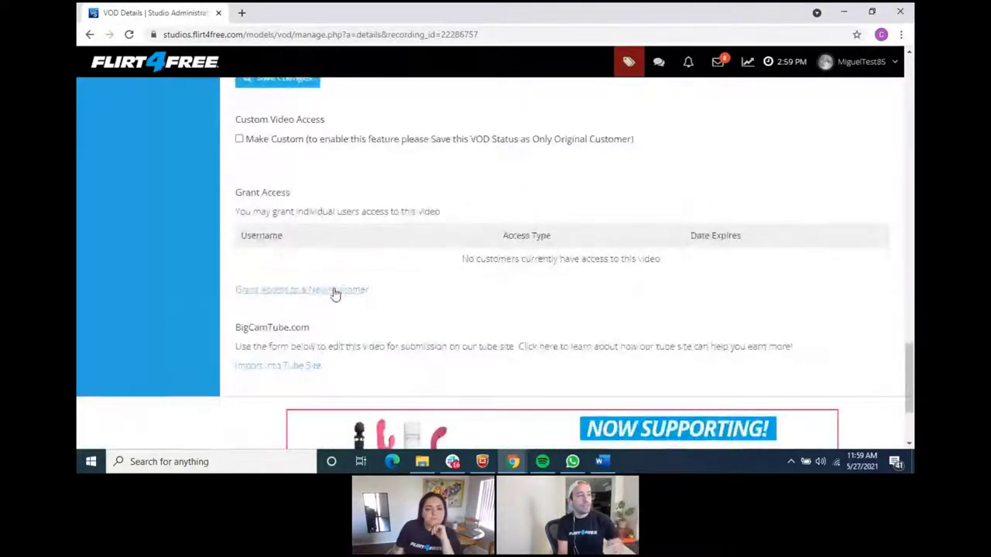
# - Open the Grant Access to a New Customer form and enter the customer's username
pyautogui.click(288, 293)
pyautogui.scroll(-4, 496, 281)
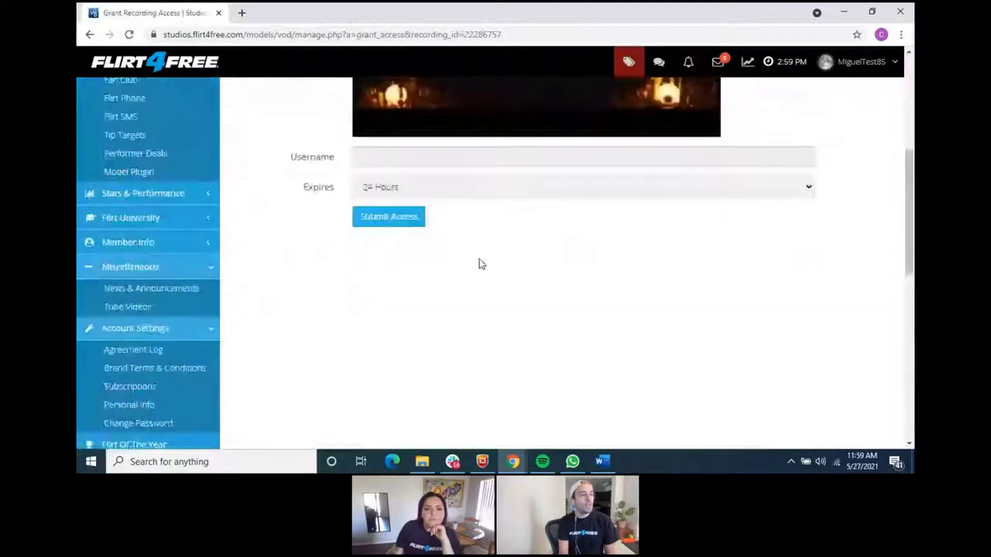
pyautogui.click(484, 159)
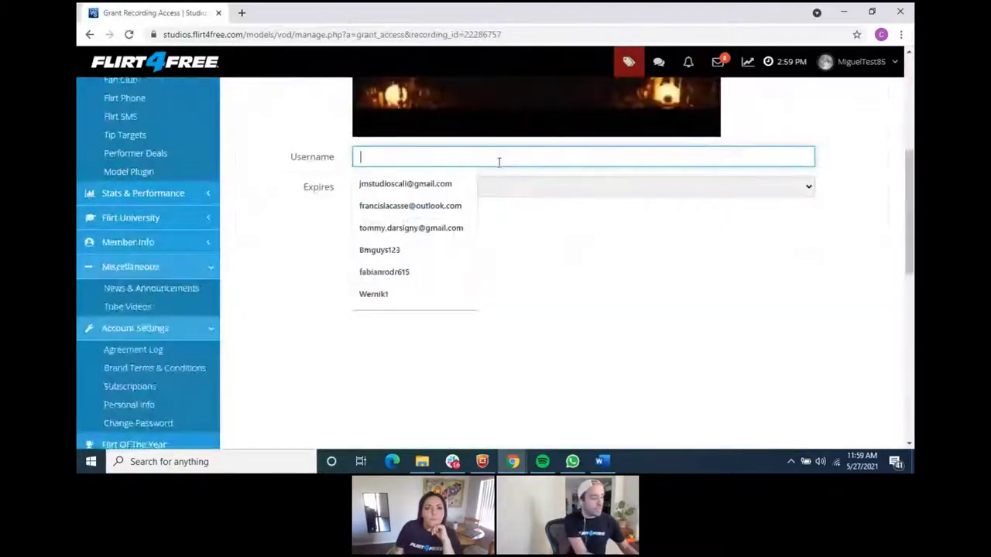
pyautogui.write('vsCarlos')
# - Switch the access expiry to 7 Days, then back to 24 Hours
pyautogui.click(481, 193)
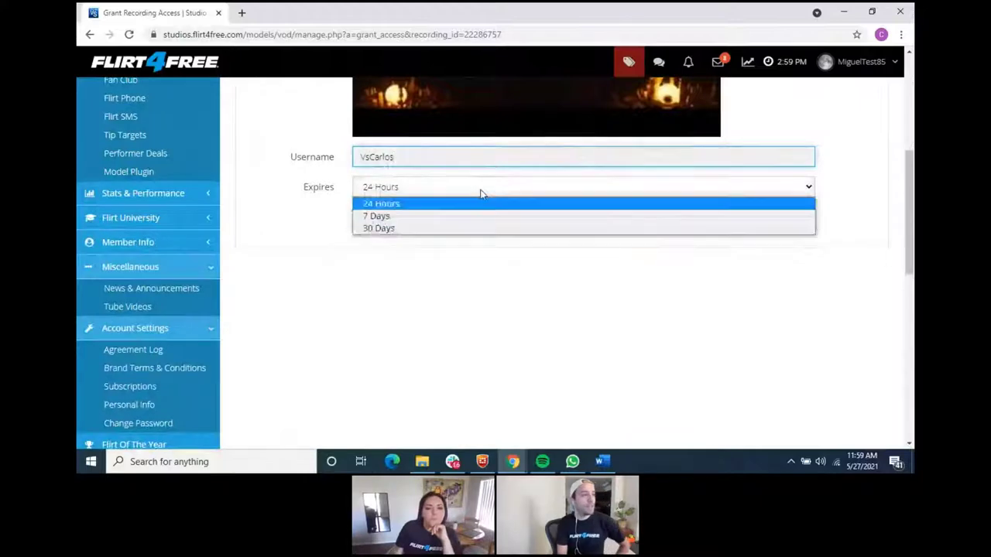
pyautogui.click(535, 215)
pyautogui.click(508, 192)
pyautogui.click(509, 201)
# - Return to the VOD dashboard via the breadcrumb without submitting the form
pyautogui.scroll(1, 587, 275)
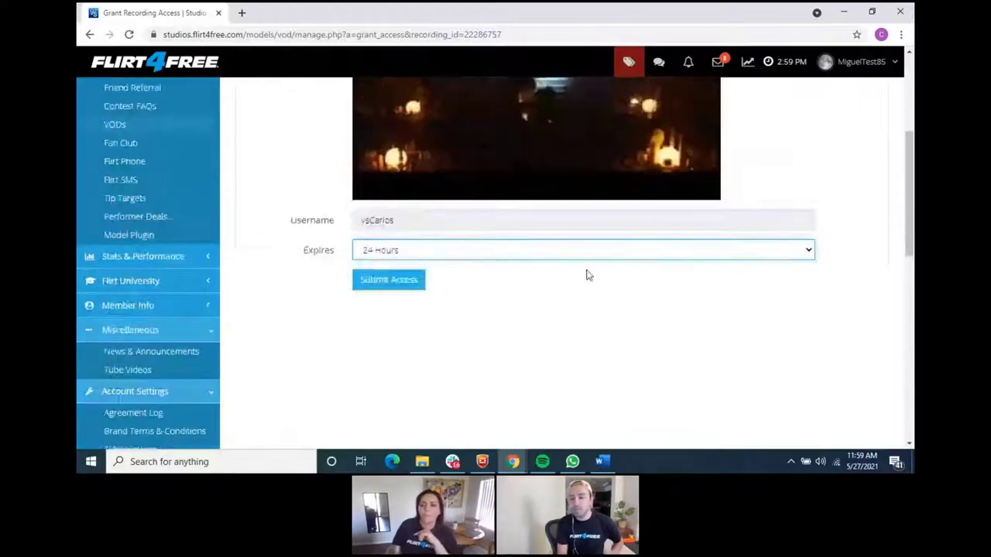
pyautogui.scroll(3, 587, 275)
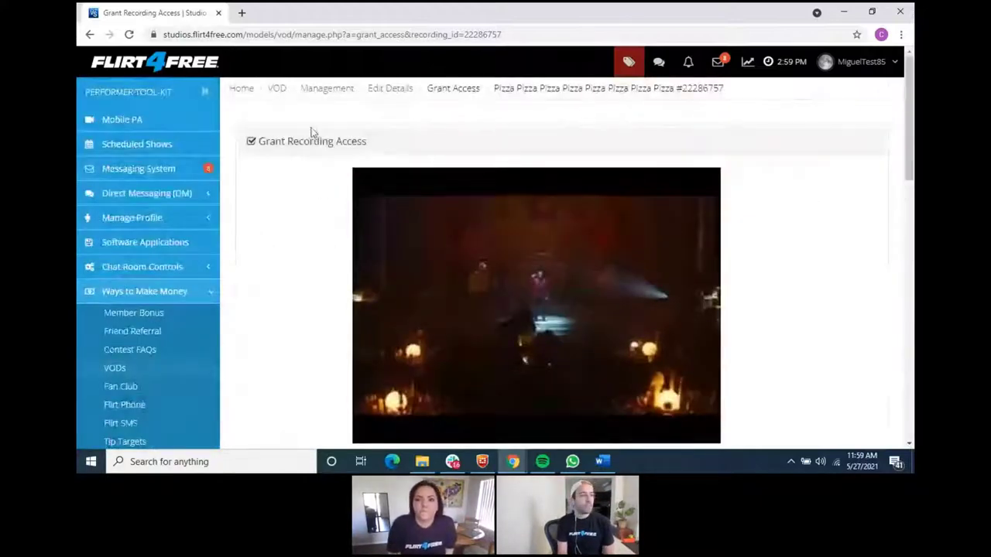
pyautogui.click(276, 91)
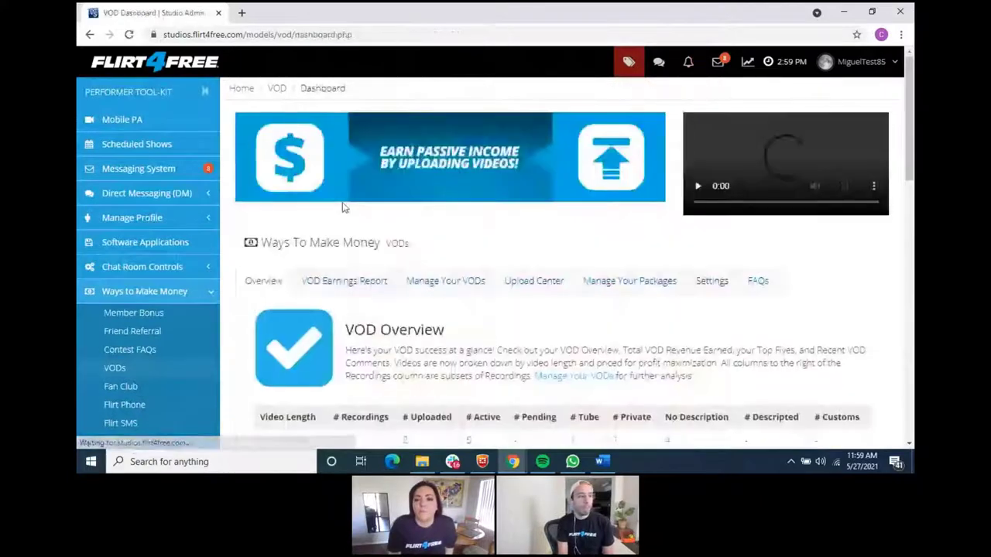
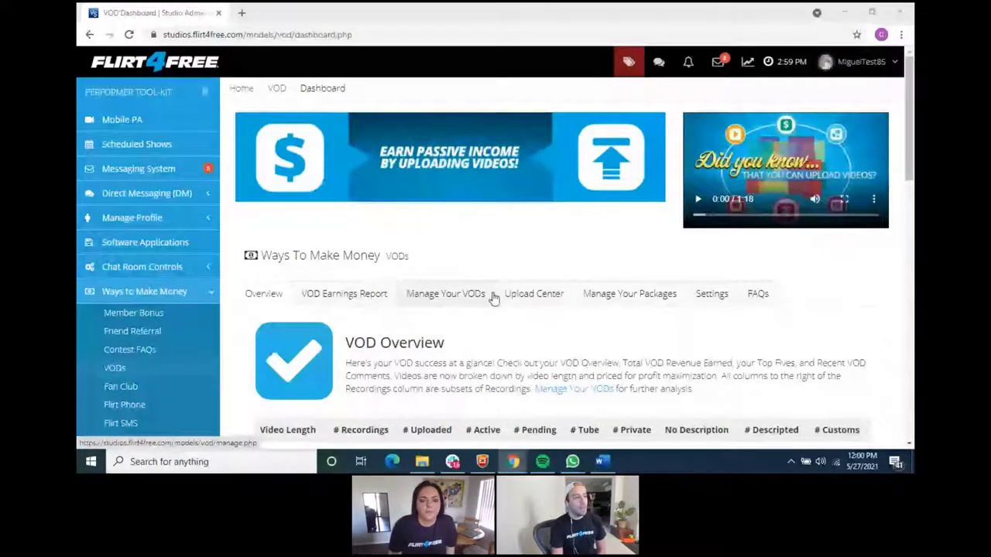
# - Open the Upload Center and dismiss the Upload a New Video dialog
pyautogui.scroll(-1, 495, 297)
pyautogui.scroll(-1, 496, 298)
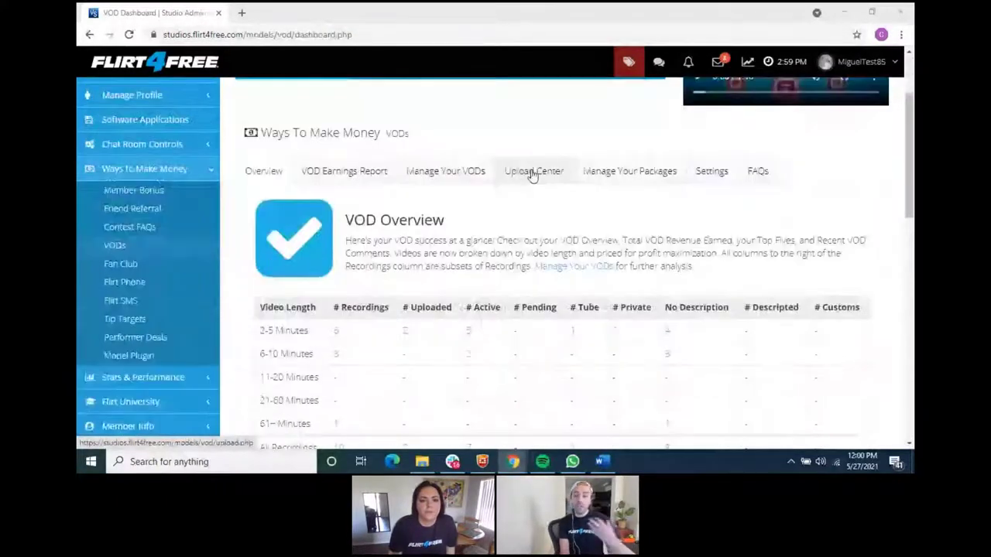
pyautogui.click(533, 172)
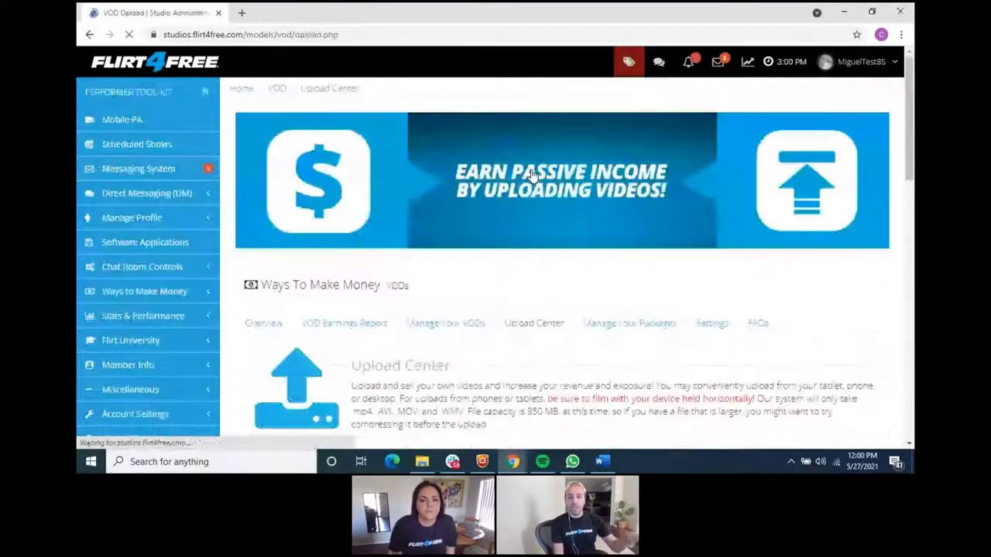
pyautogui.scroll(-3, 560, 230)
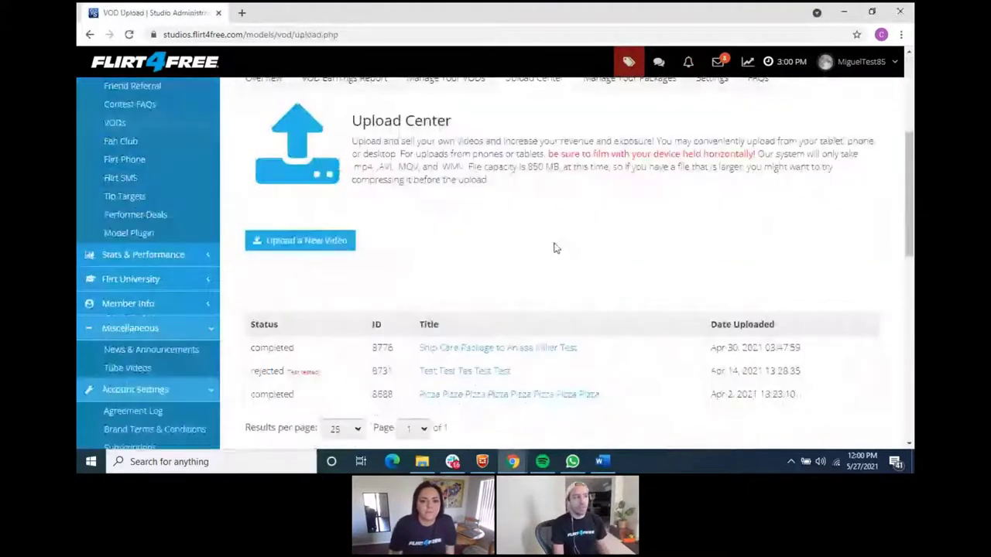
pyautogui.click(294, 248)
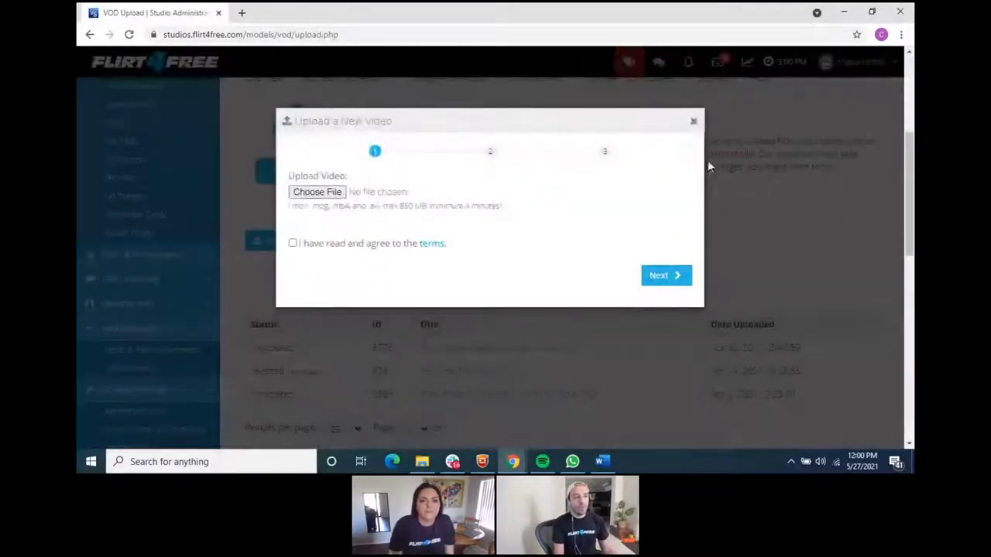
pyautogui.click(694, 123)
# - Open the first uploaded video's VOD Detail Management page and review its settings
pyautogui.click(440, 348)
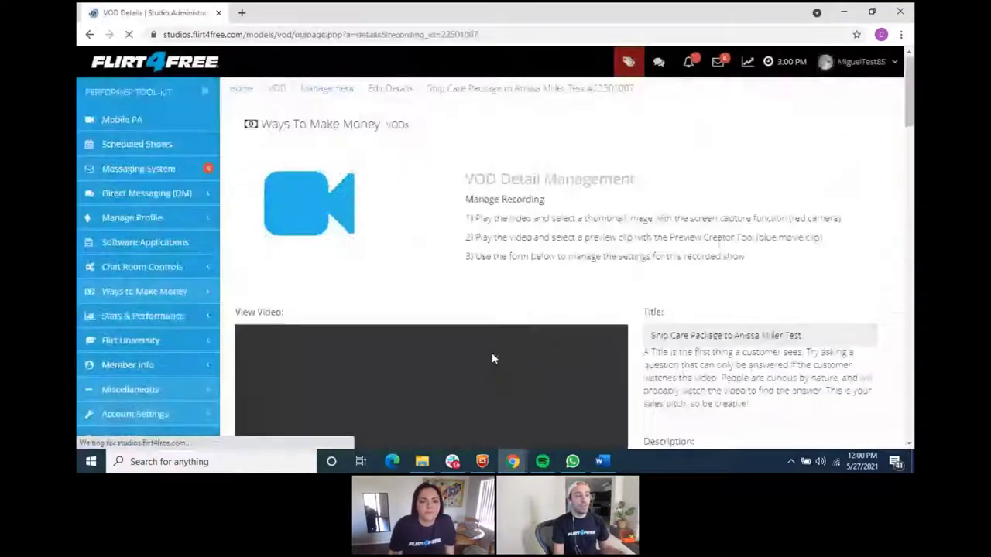
pyautogui.scroll(-5, 553, 358)
pyautogui.scroll(-10, 554, 358)
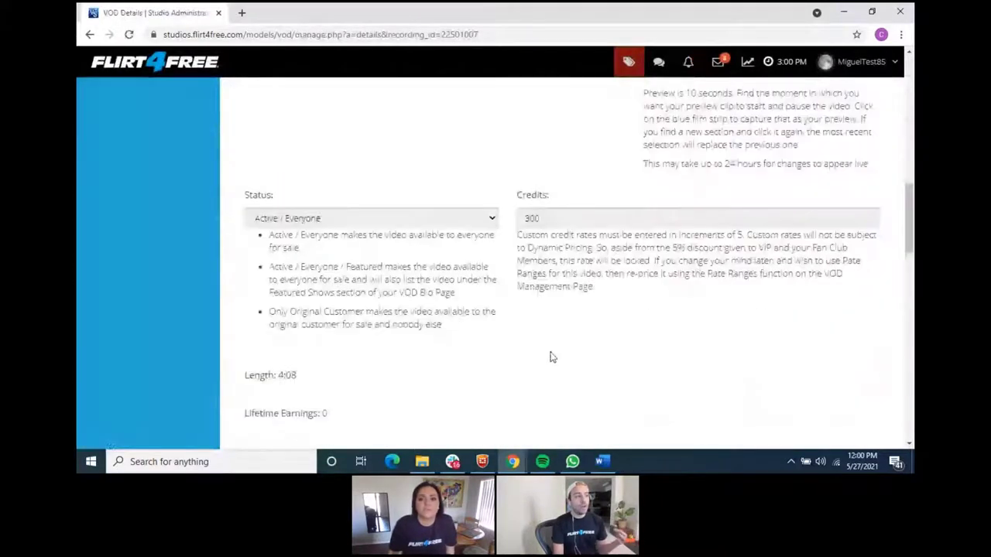
pyautogui.scroll(-10, 467, 356)
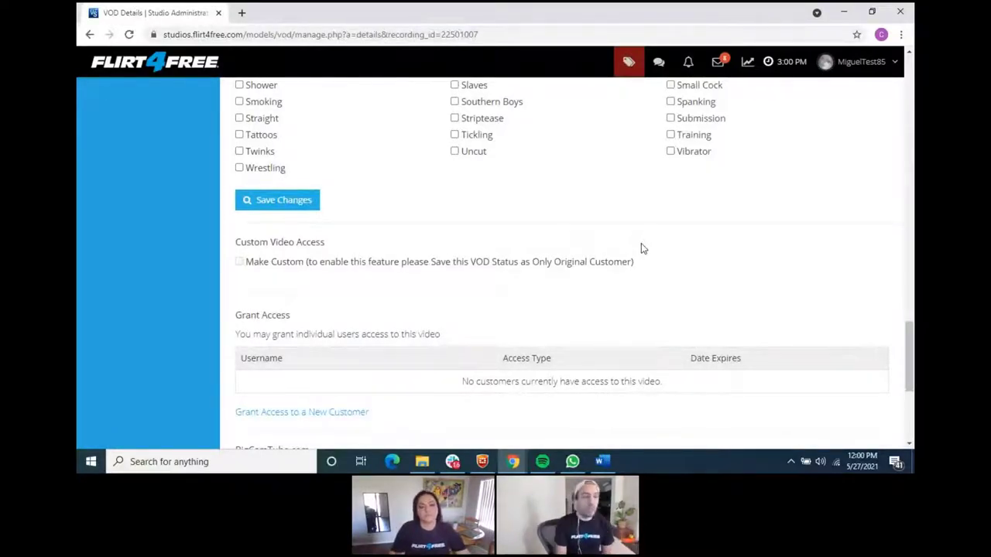
pyautogui.scroll(6, 608, 252)
pyautogui.scroll(4, 608, 251)
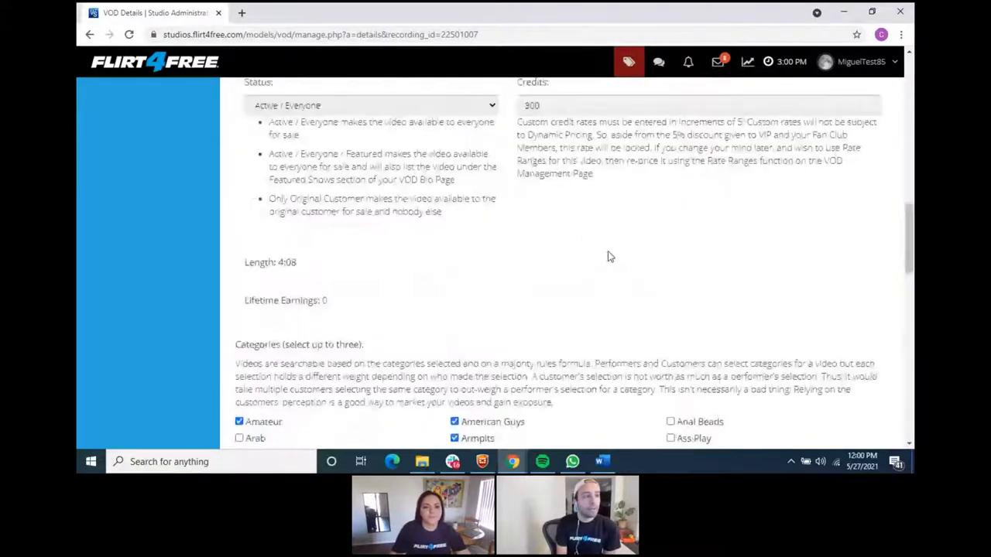
pyautogui.scroll(8, 608, 251)
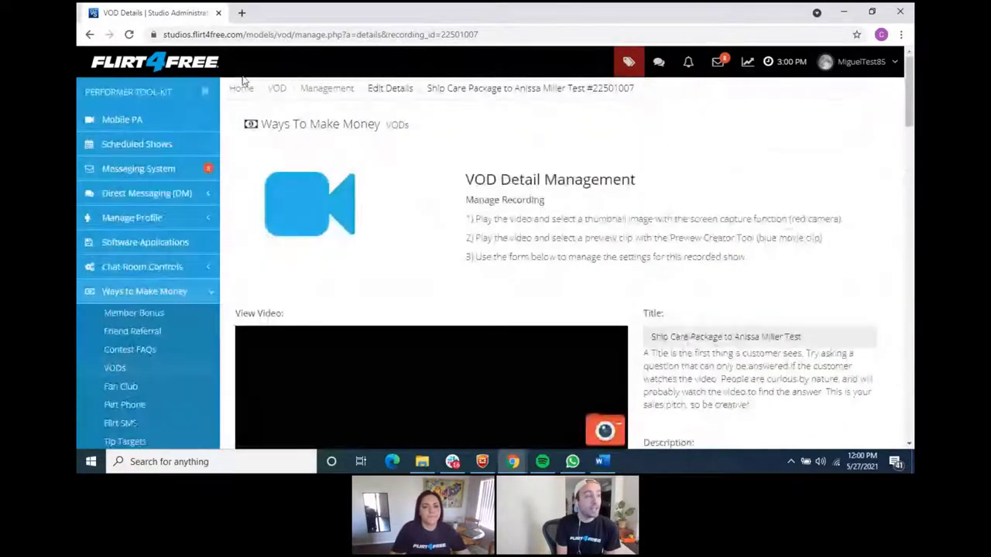
# - Go from the VOD dashboard through Manage Your VODs to the VOD configuration settings
pyautogui.click(278, 89)
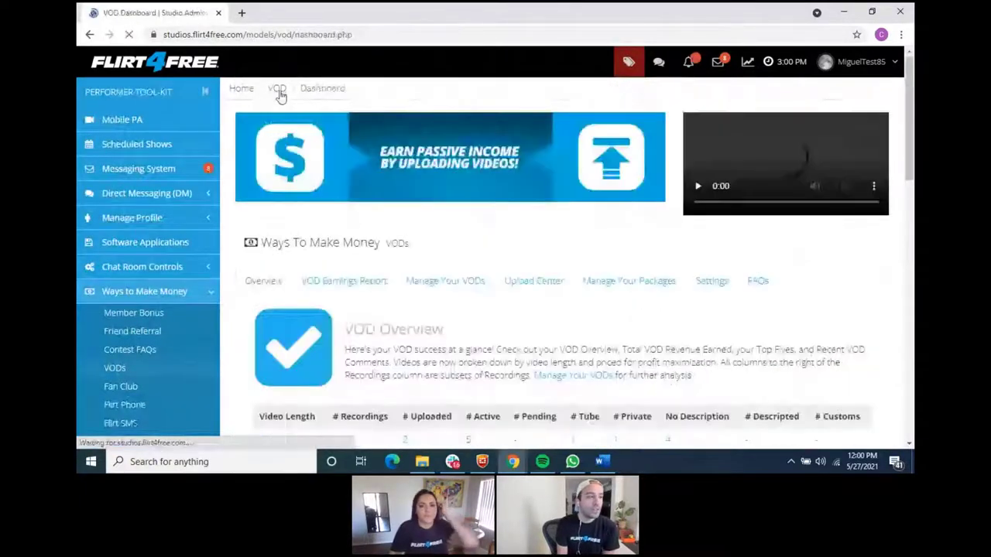
pyautogui.scroll(-5, 585, 322)
pyautogui.scroll(4, 586, 322)
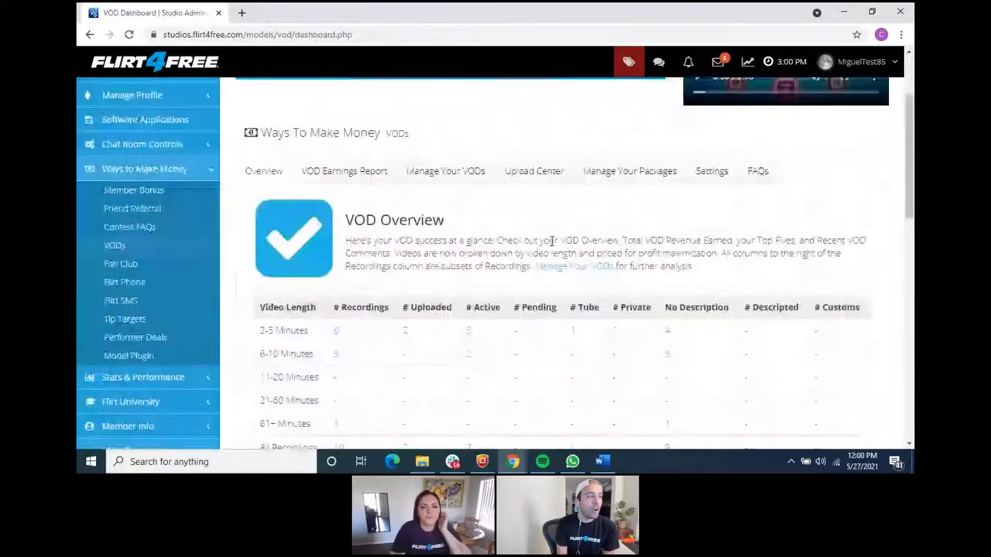
pyautogui.click(431, 305)
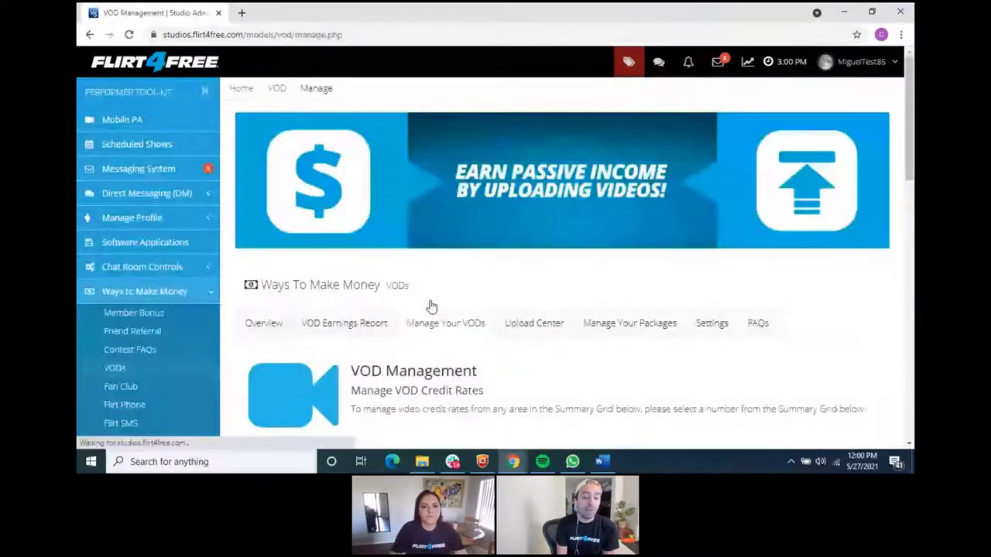
pyautogui.scroll(-4, 442, 297)
pyautogui.scroll(-2, 516, 319)
pyautogui.scroll(5, 516, 319)
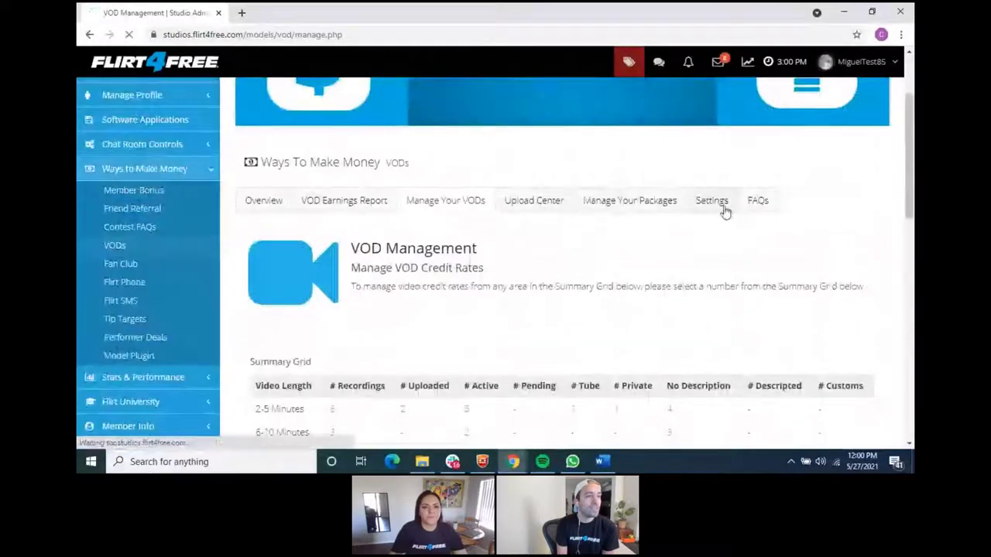
pyautogui.click(714, 203)
# - Set 'VOD Available to Original Customer only' to Yes, leaving retroactive application off
pyautogui.scroll(-3, 603, 233)
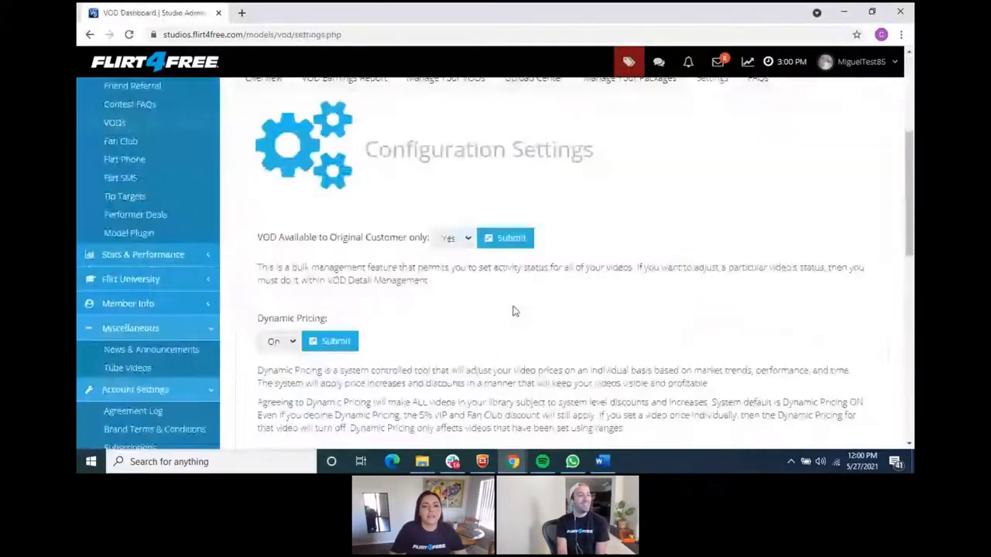
pyautogui.click(452, 238)
pyautogui.click(454, 262)
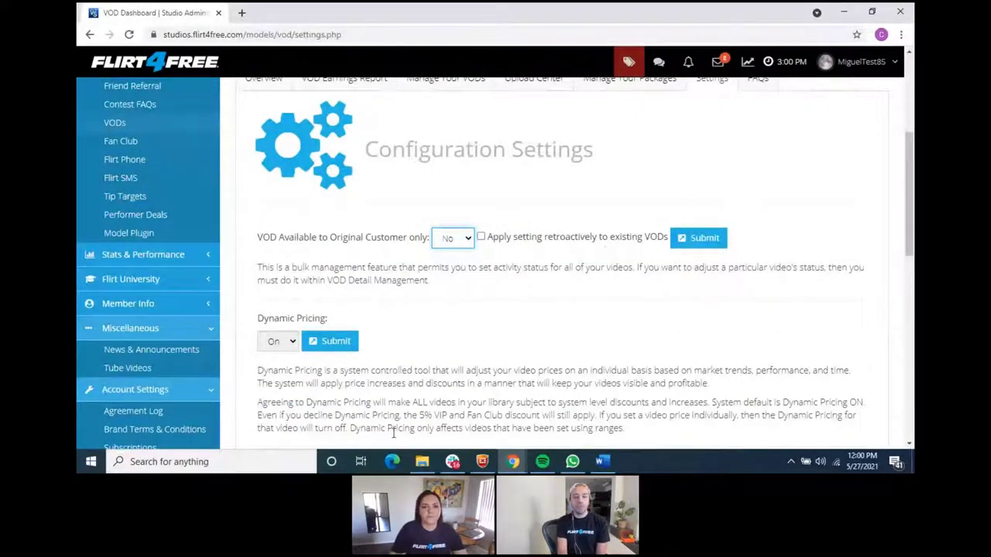
pyautogui.click(480, 236)
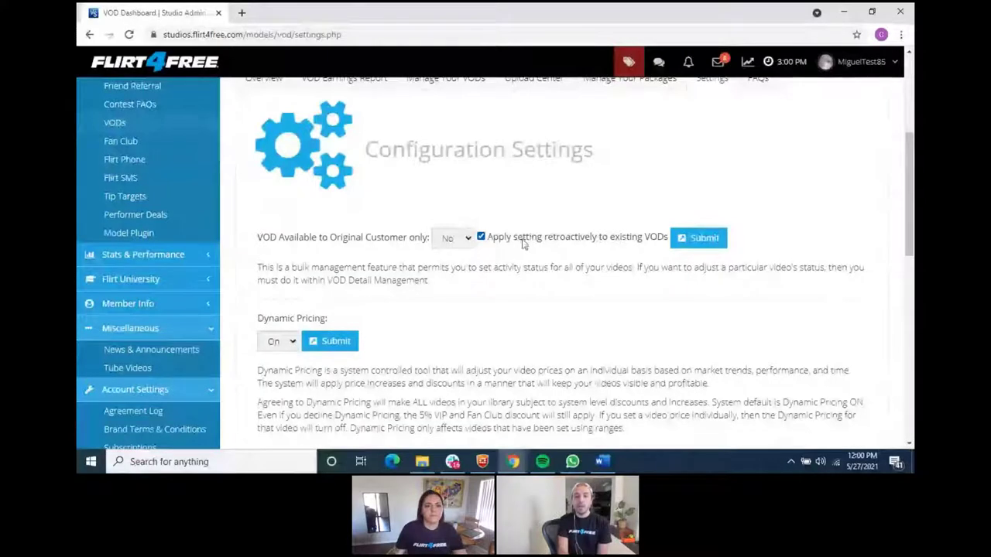
pyautogui.click(480, 237)
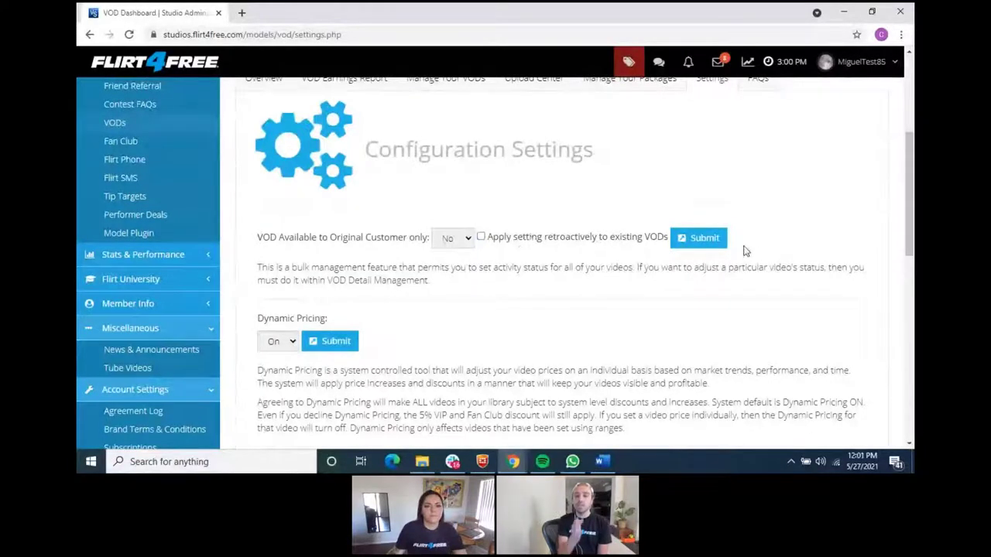
pyautogui.click(455, 238)
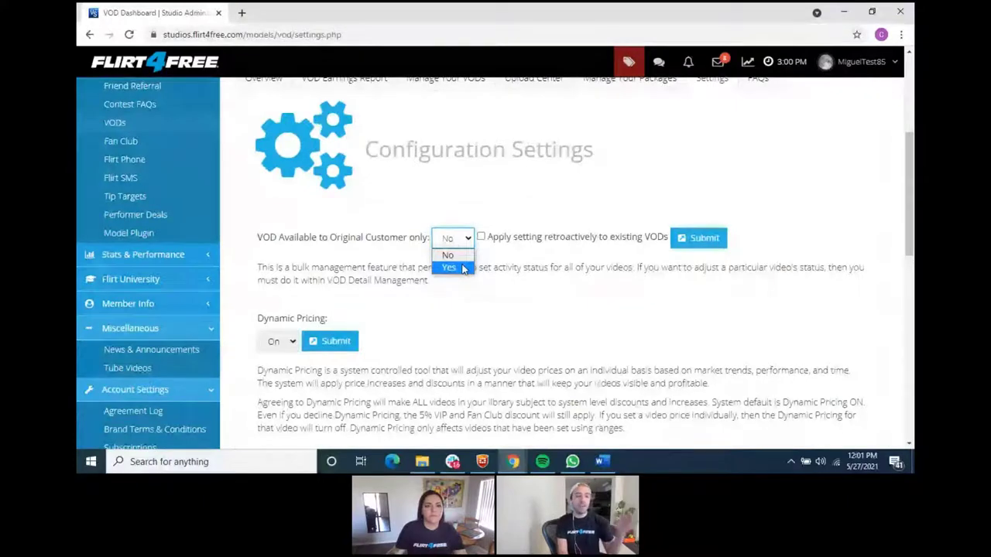
pyautogui.click(464, 269)
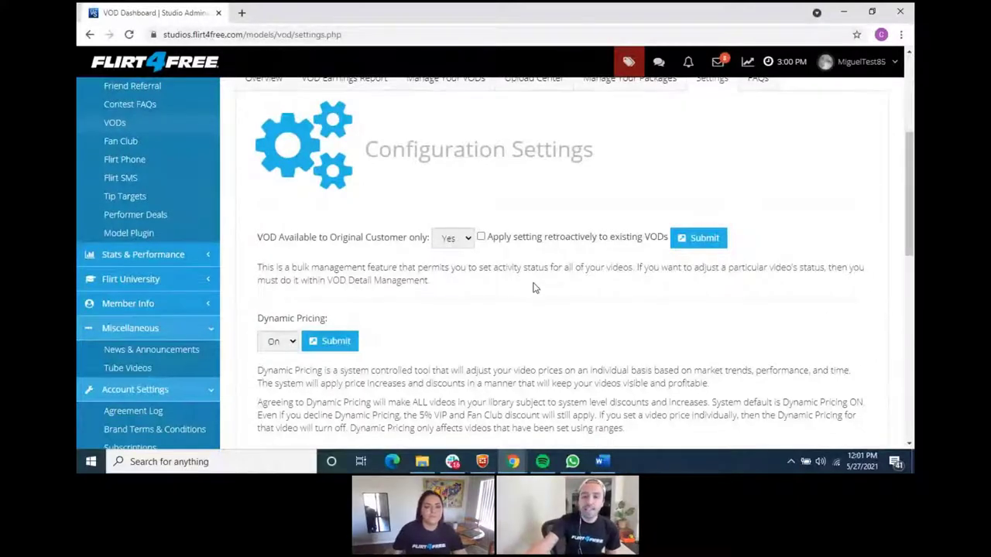
pyautogui.scroll(3, 532, 287)
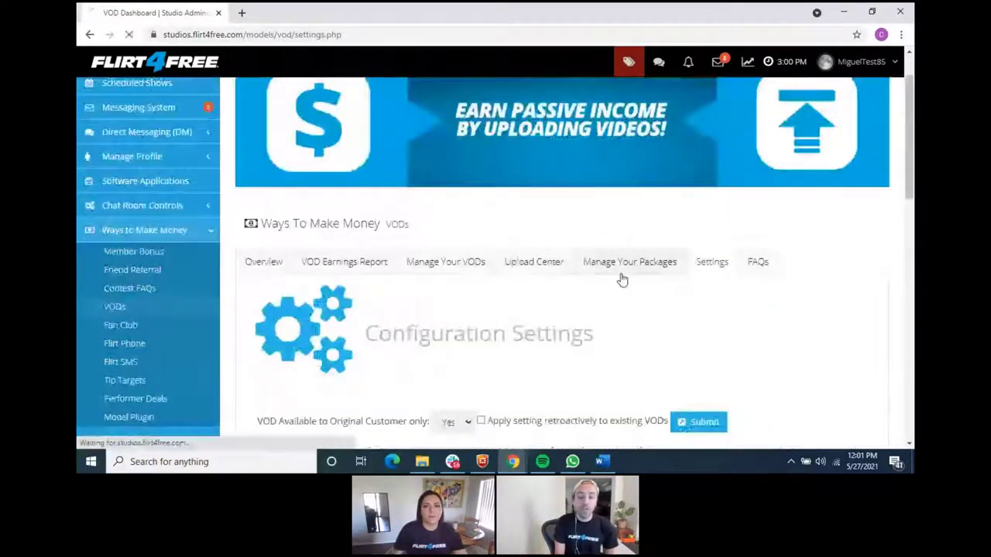
# - Open package management and select recordings 21398636, 21117843 and 21398657
pyautogui.click(622, 278)
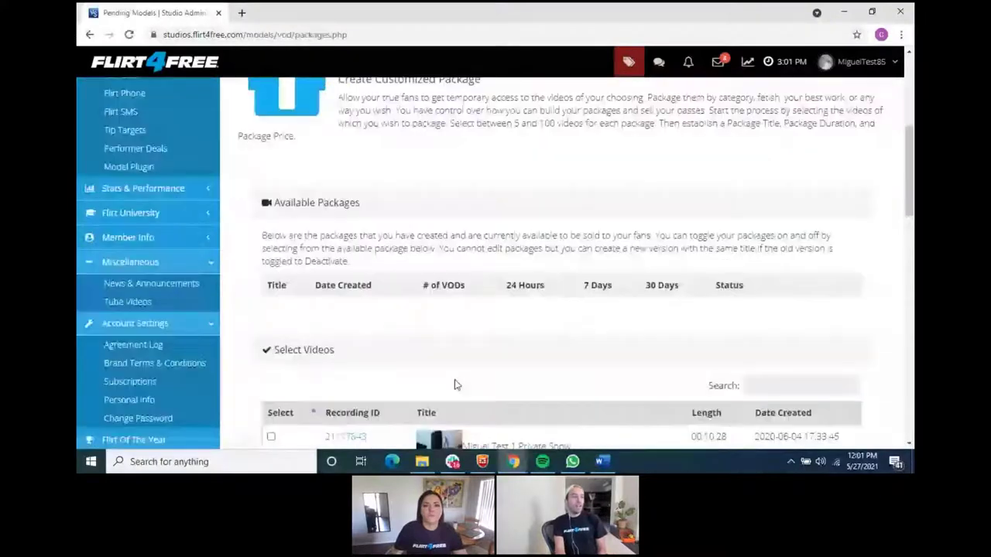
pyautogui.scroll(-3, 455, 379)
pyautogui.click(271, 241)
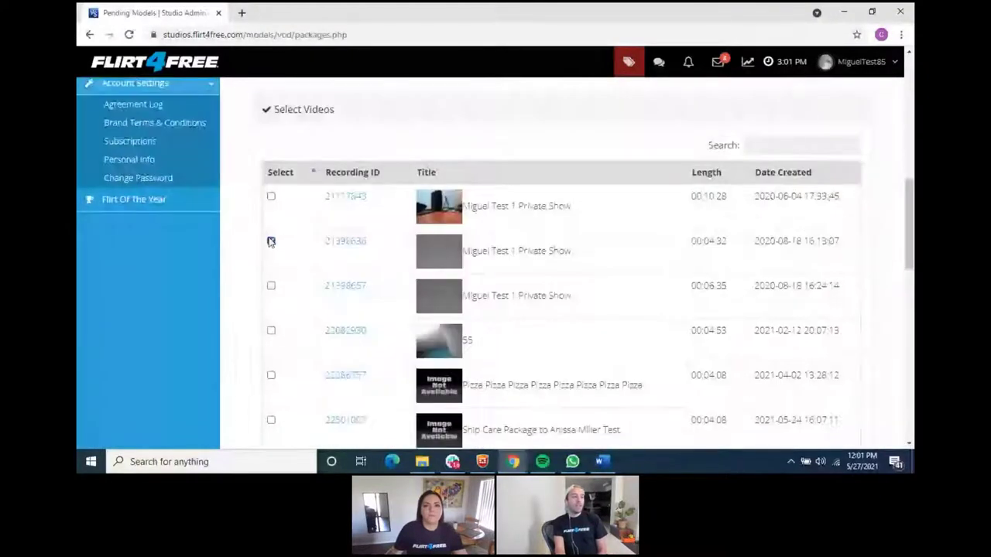
pyautogui.click(271, 196)
pyautogui.click(271, 286)
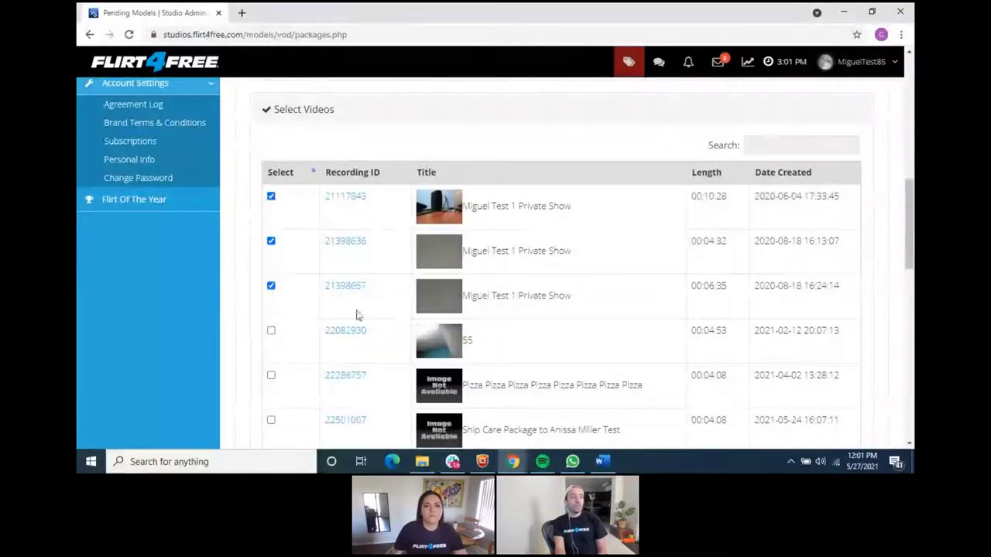
# - Enter 'Twerk PAckage 1' as the new package's title
pyautogui.scroll(-5, 478, 298)
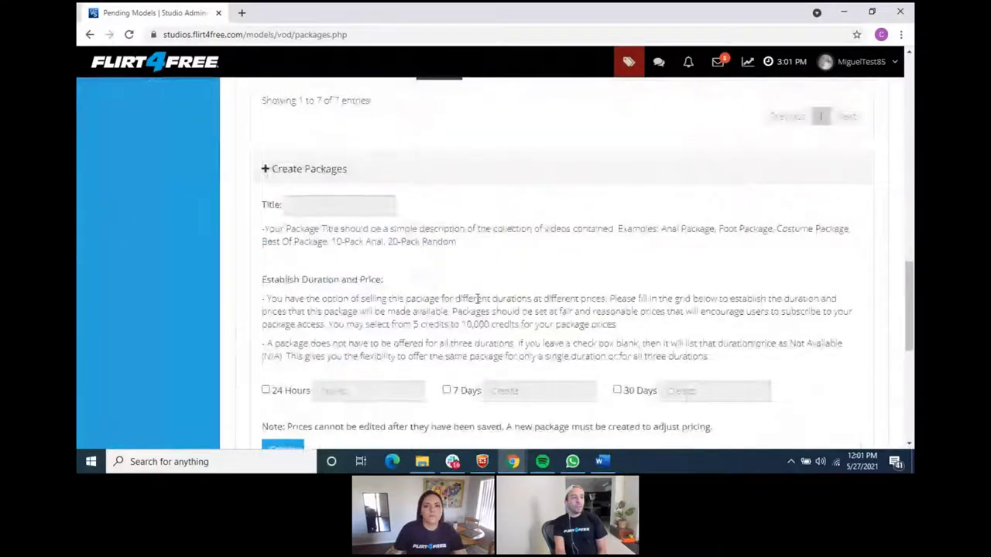
pyautogui.click(339, 205)
pyautogui.write('Ta')
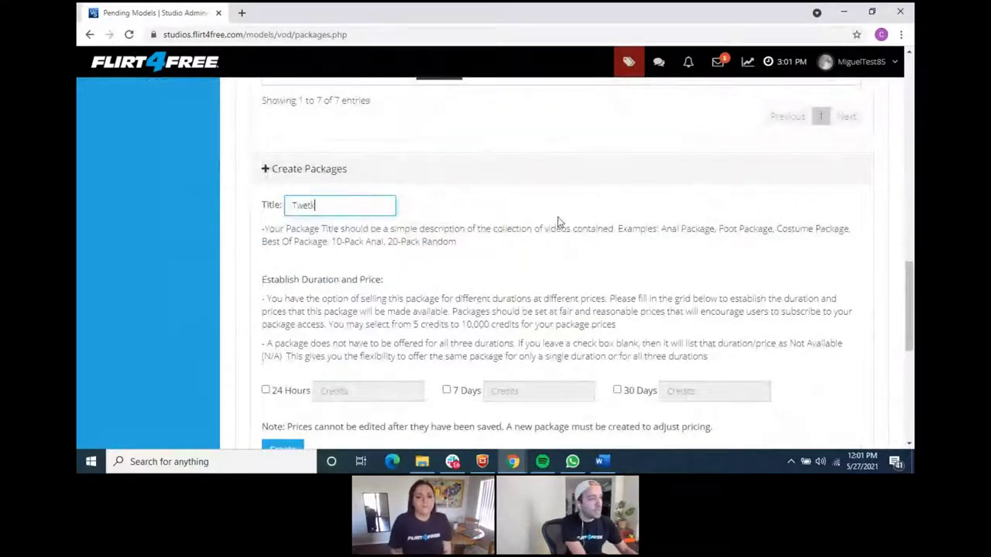
pyautogui.press('BackSpace')
pyautogui.press('BackSpace')
pyautogui.write('rk PAckage 1')
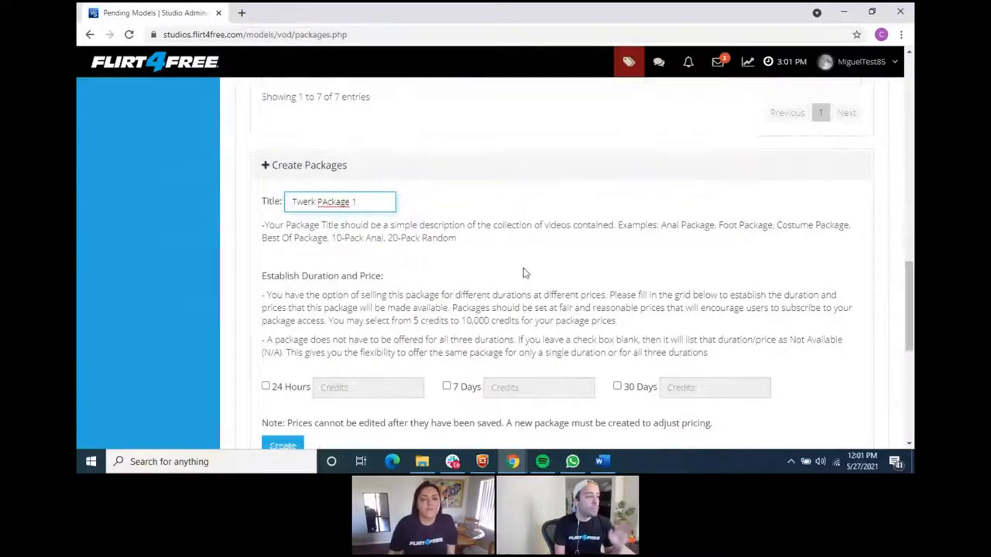
pyautogui.scroll(-3, 524, 272)
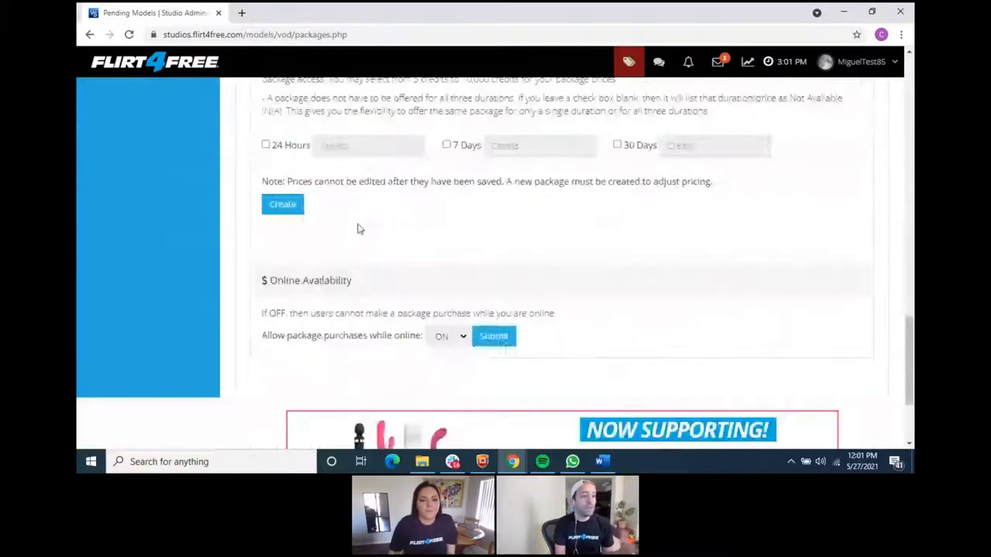
pyautogui.scroll(8, 456, 266)
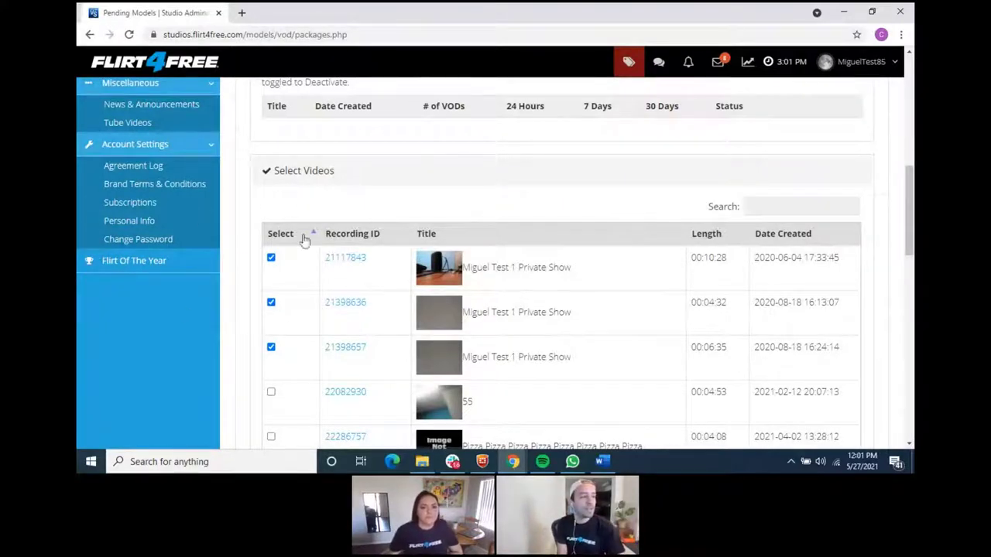
pyautogui.scroll(10, 279, 345)
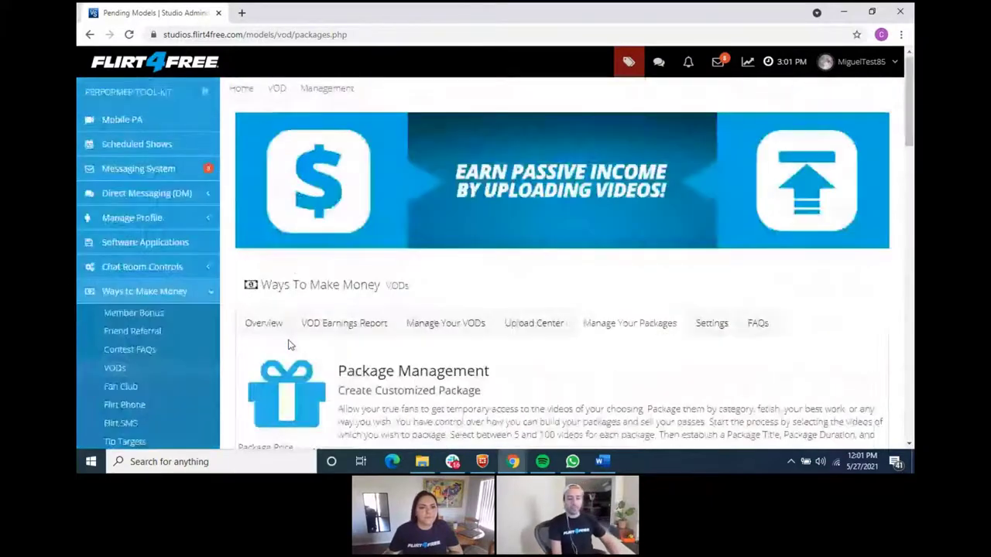
# - Open Fan Club General settings and browse the site name, title, description and chat colour fields
pyautogui.click(120, 369)
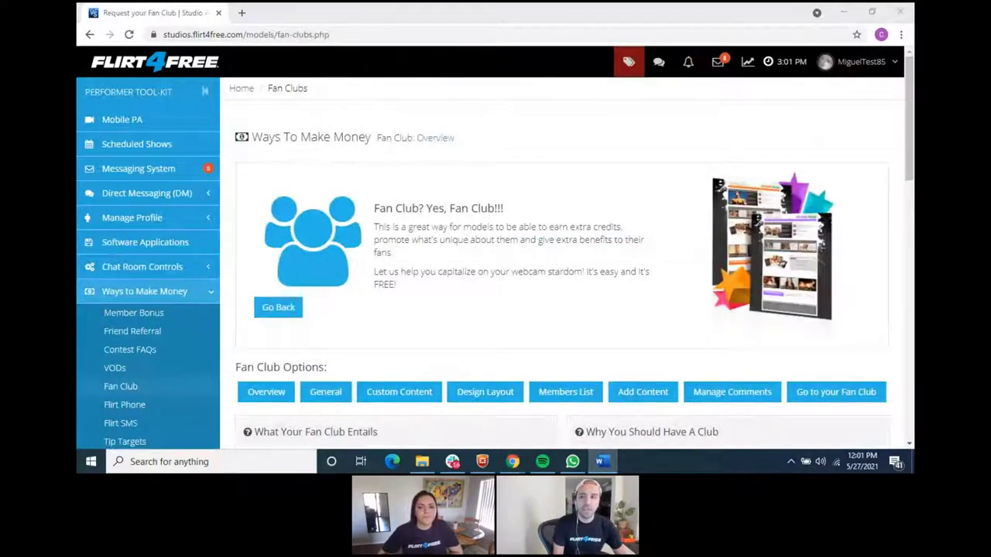
pyautogui.click(694, 153)
pyautogui.scroll(-3, 615, 199)
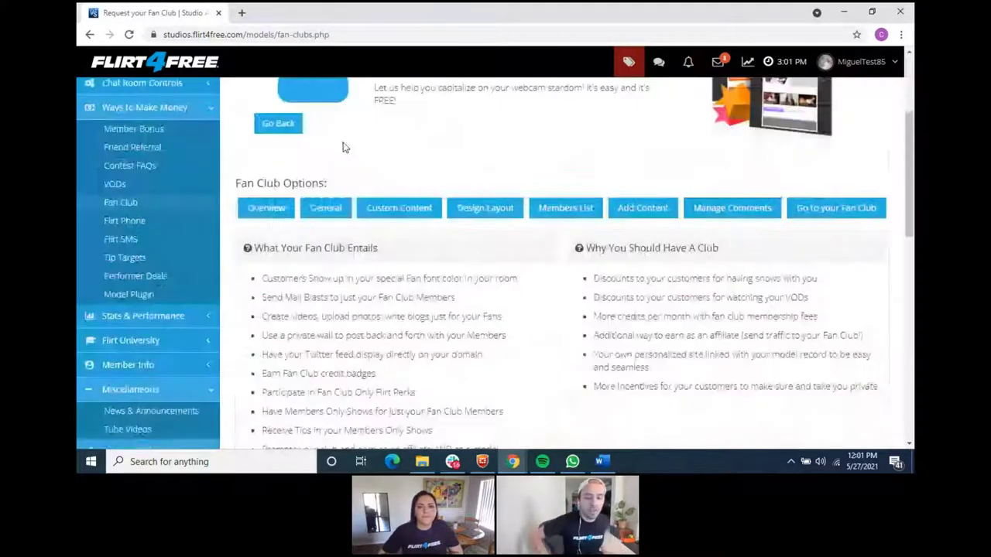
pyautogui.click(333, 210)
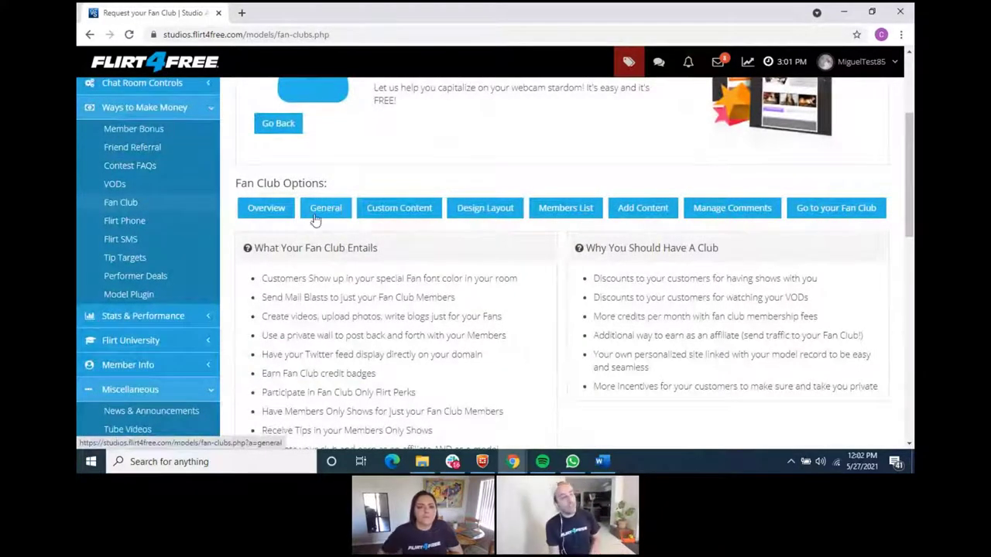
pyautogui.scroll(-3, 422, 307)
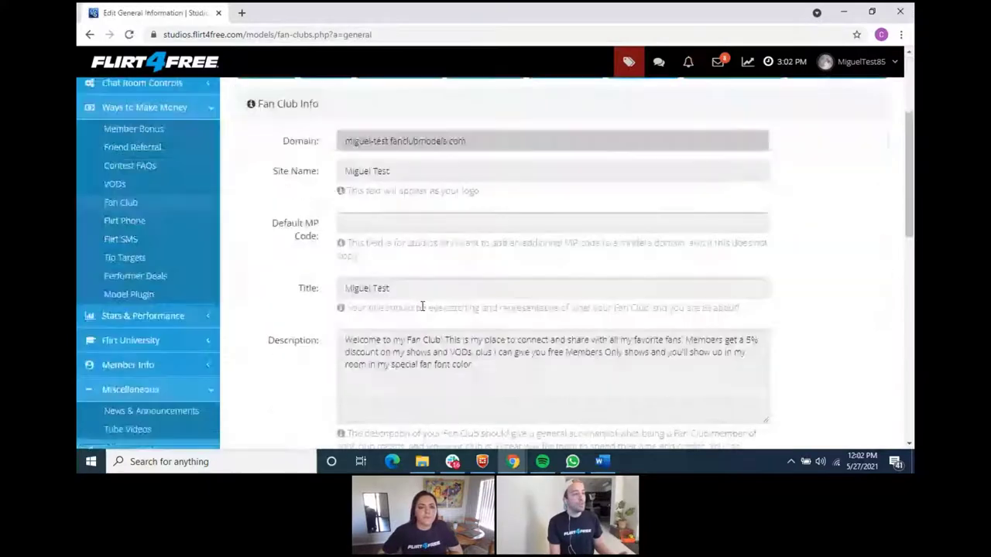
pyautogui.scroll(-3, 422, 307)
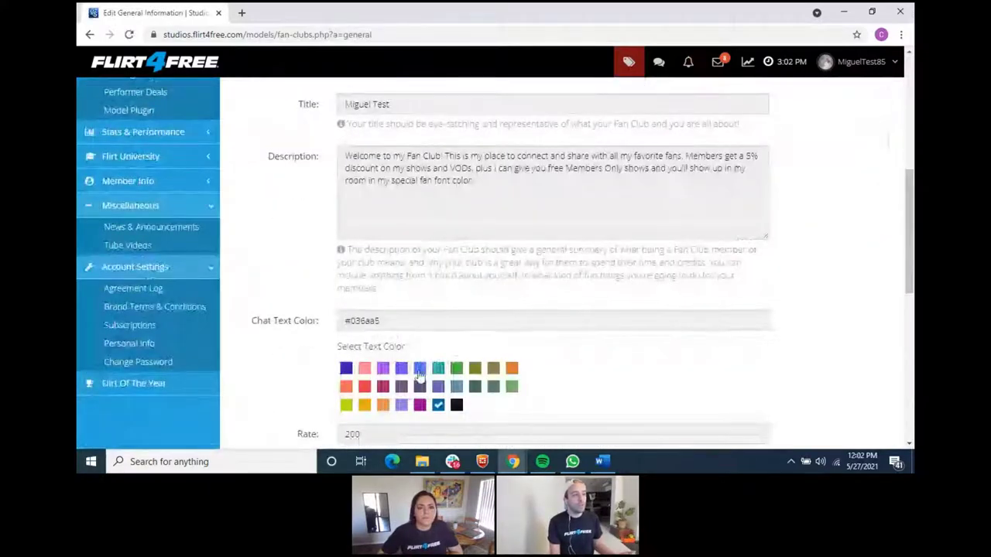
pyautogui.scroll(-2, 434, 325)
pyautogui.scroll(-2, 493, 380)
pyautogui.scroll(10, 478, 350)
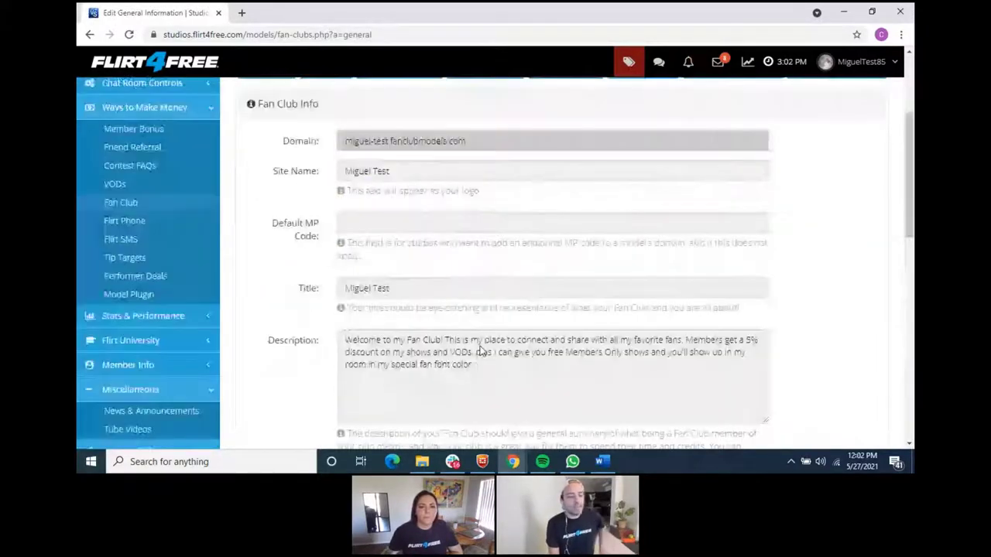
# - In the Fan Club Members List, enter a customer's screen name with a 30 days (1 month) gift
pyautogui.click(565, 251)
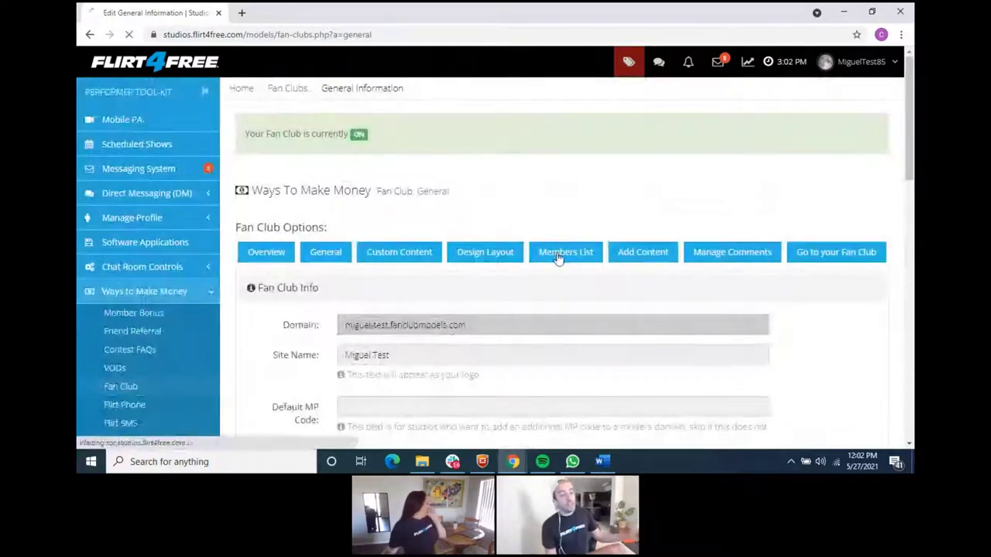
pyautogui.scroll(-2, 418, 345)
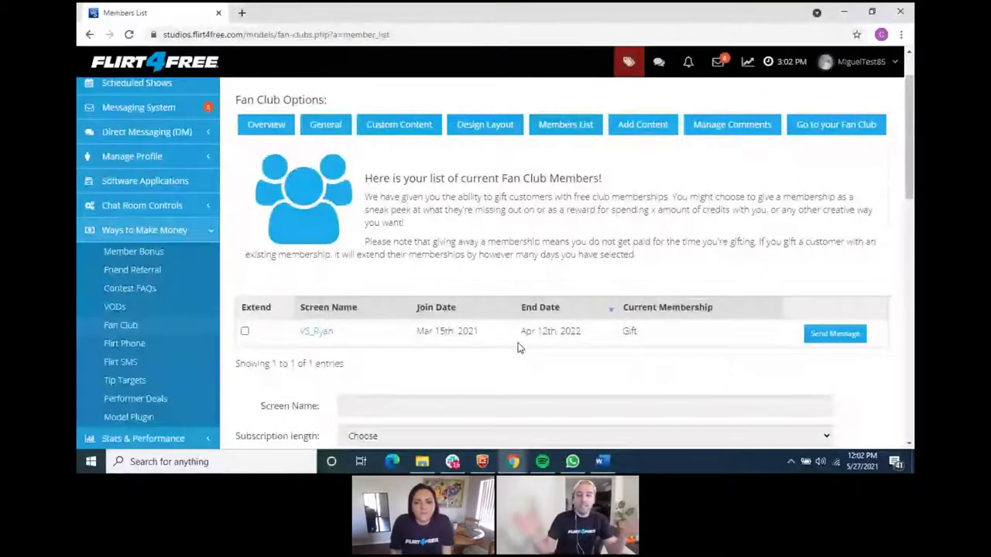
pyautogui.scroll(-1, 545, 347)
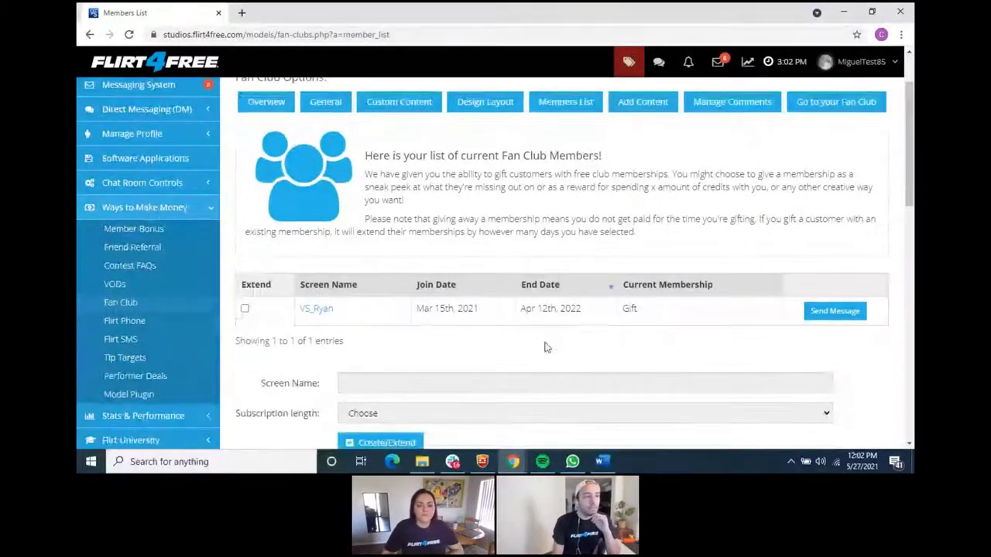
pyautogui.scroll(-2, 377, 331)
pyautogui.click(380, 282)
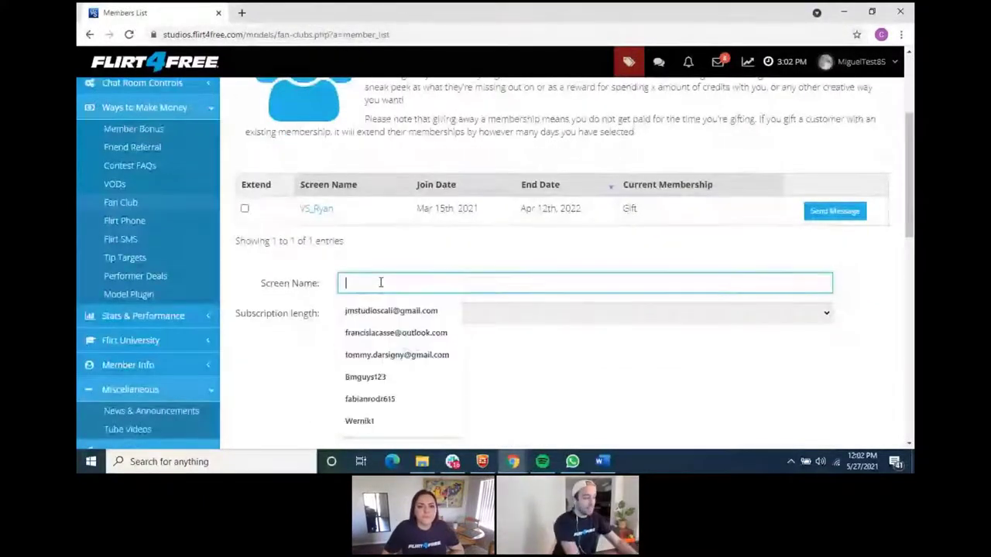
pyautogui.write('vs')
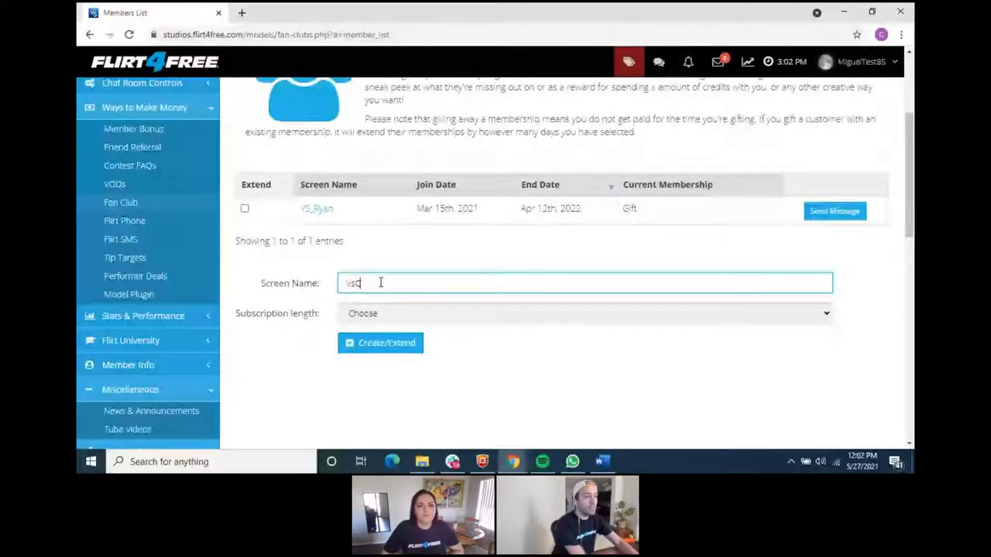
pyautogui.write('Carlos')
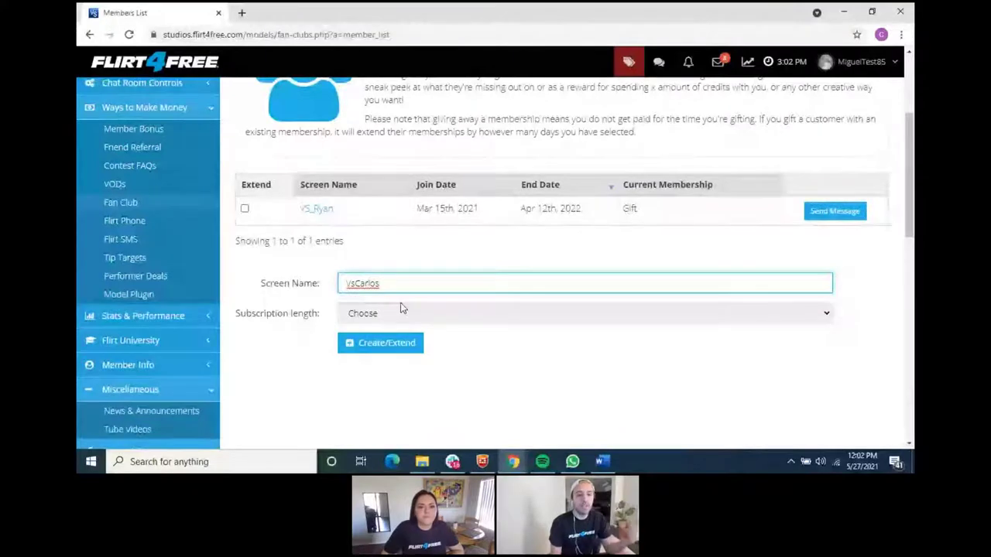
pyautogui.click(400, 308)
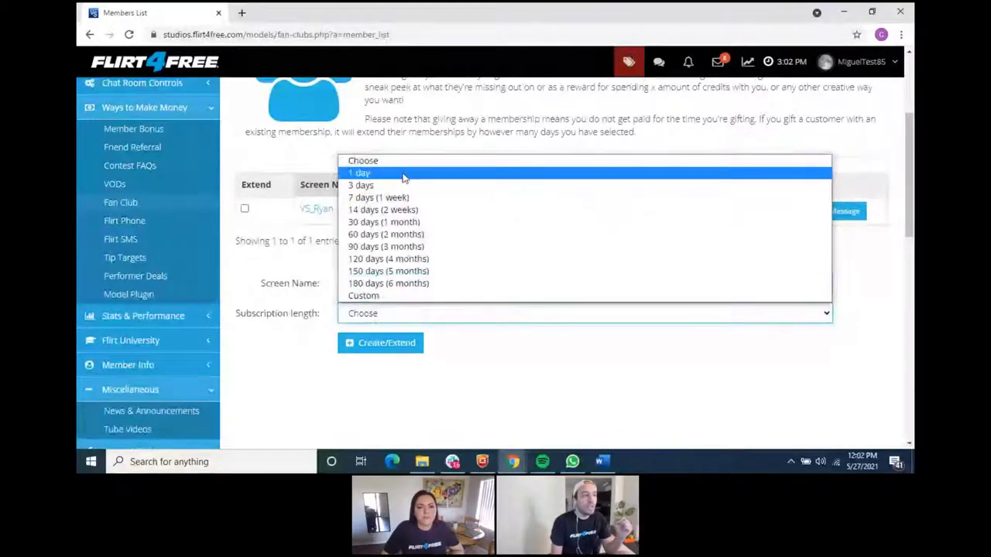
pyautogui.click(389, 223)
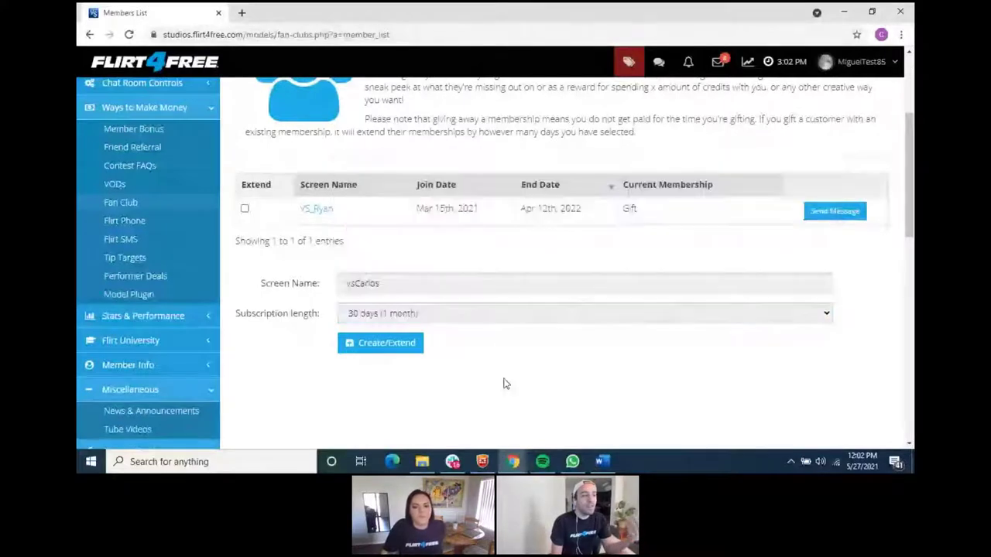
pyautogui.scroll(1, 504, 384)
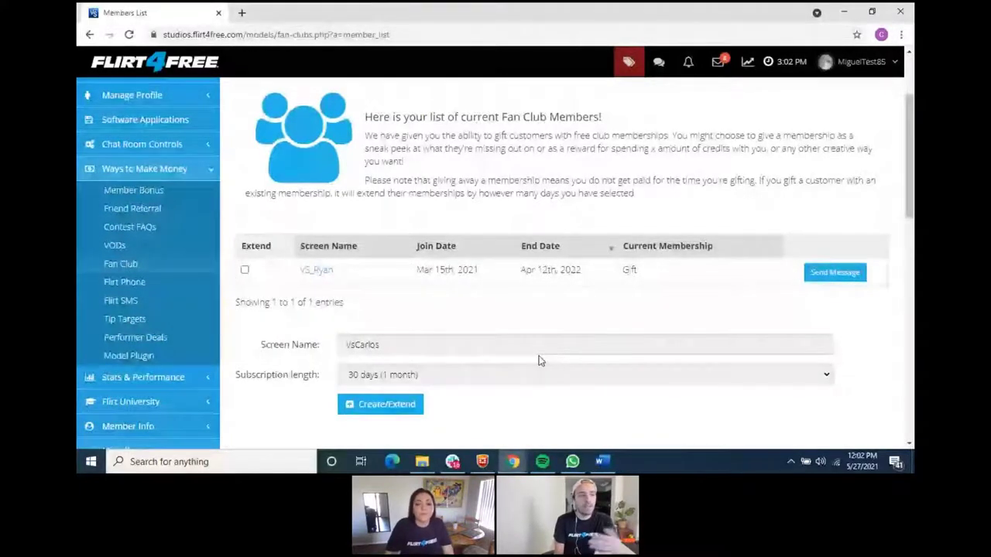
pyautogui.scroll(1, 779, 220)
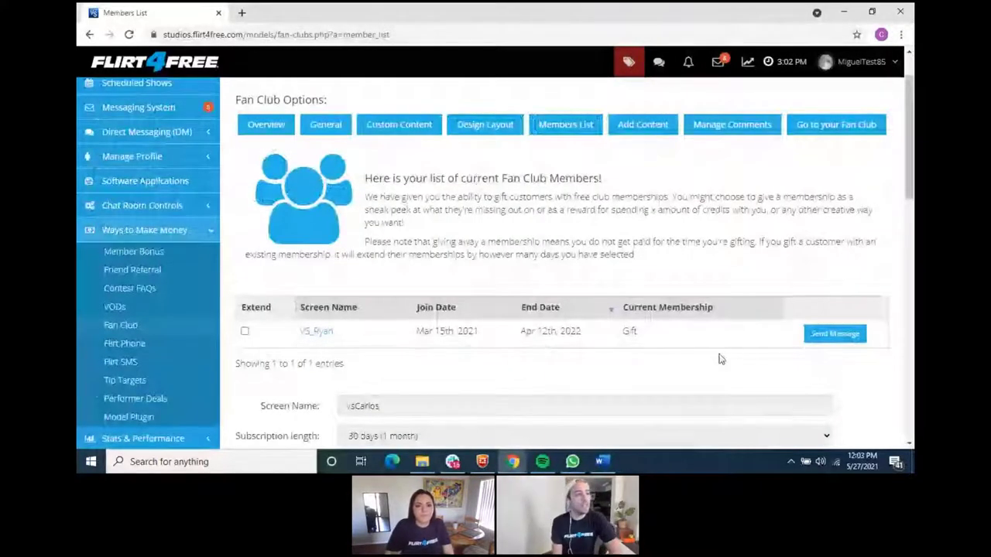
# - Visit the Fan Club Videos upload page, cancel the file picker, and return to Add Content
pyautogui.click(664, 127)
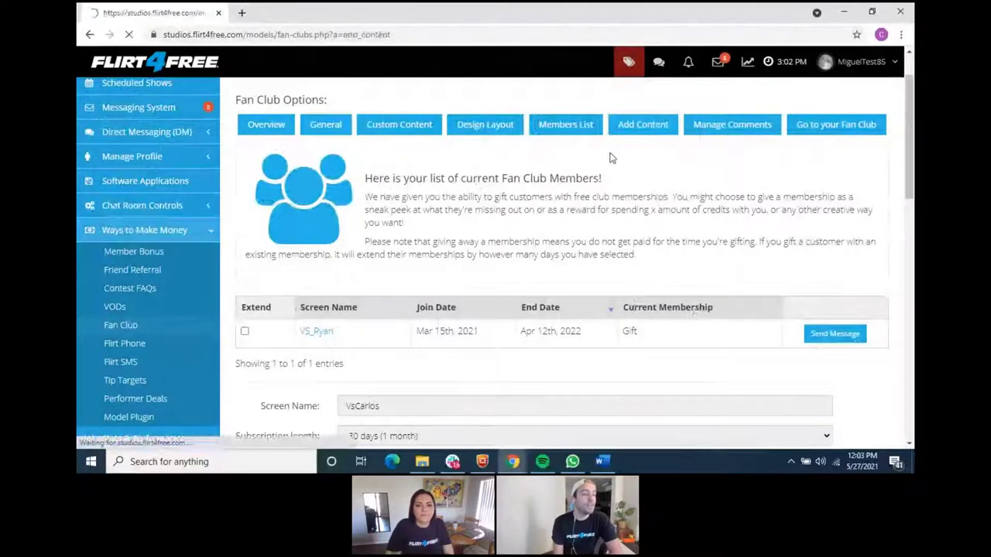
pyautogui.scroll(-2, 316, 194)
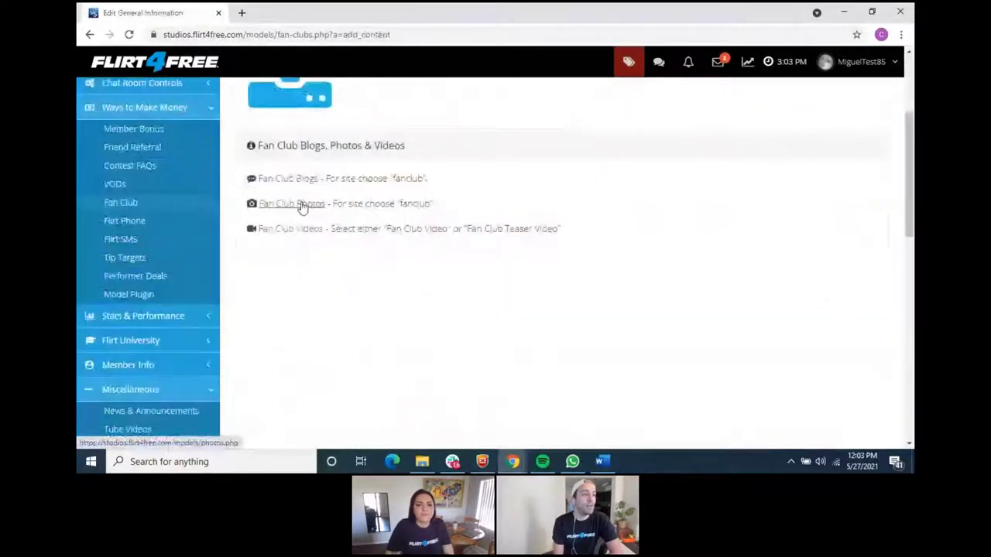
pyautogui.click(400, 232)
pyautogui.scroll(-2, 485, 279)
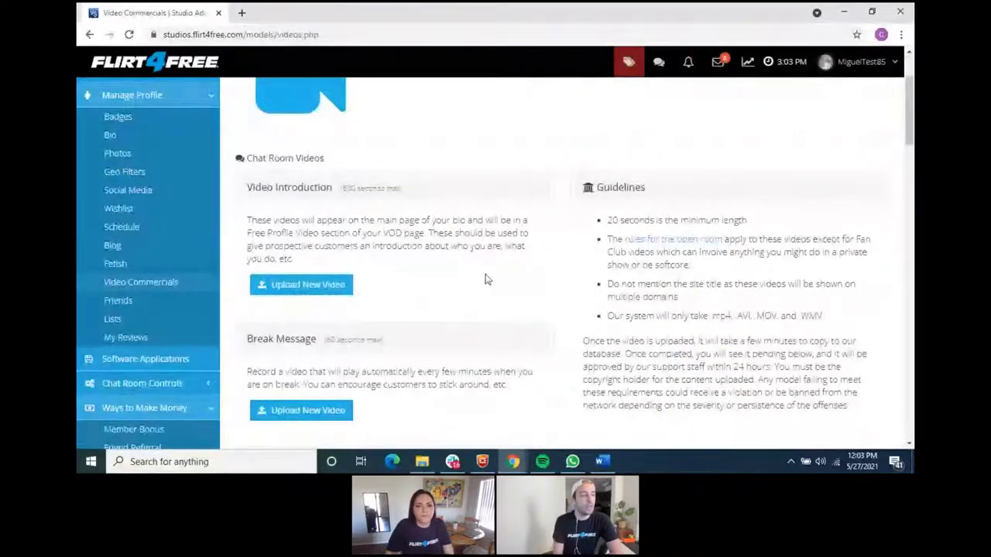
pyautogui.scroll(-9, 486, 280)
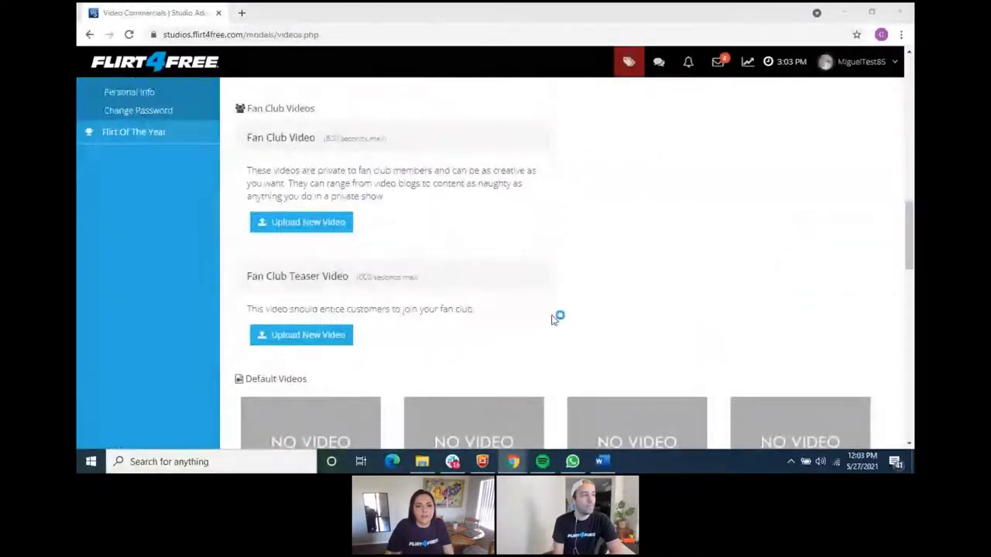
pyautogui.click(650, 11)
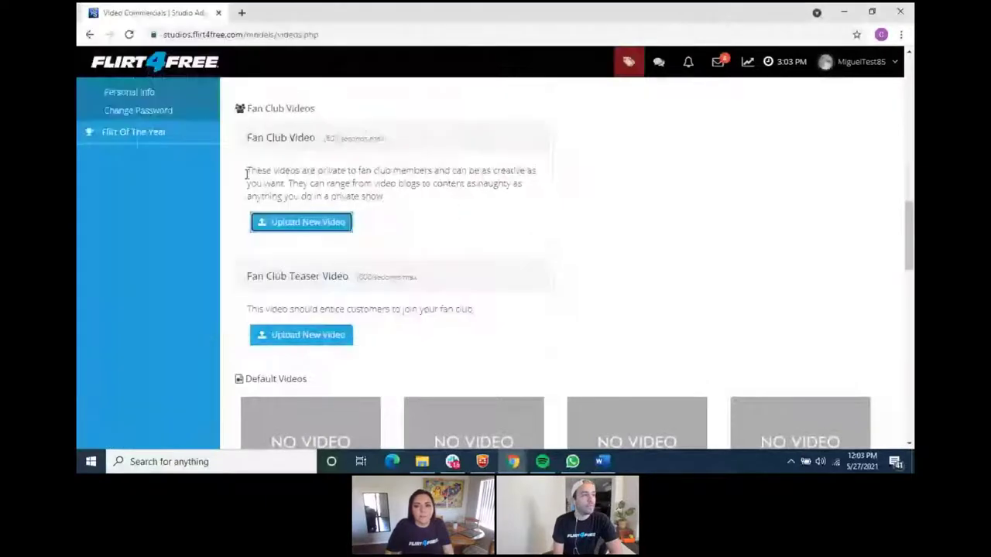
pyautogui.click(252, 174)
pyautogui.scroll(3, 280, 212)
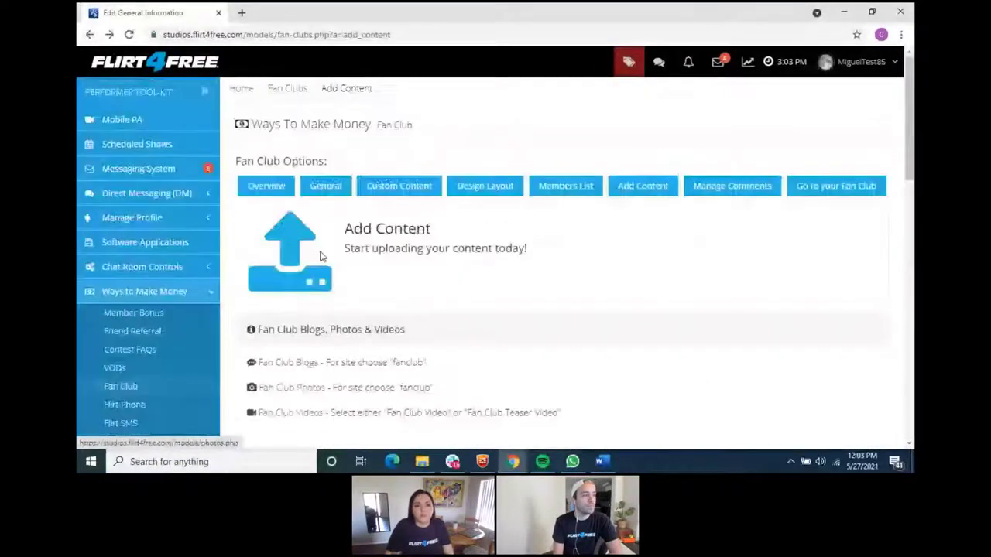
pyautogui.scroll(-1, 321, 259)
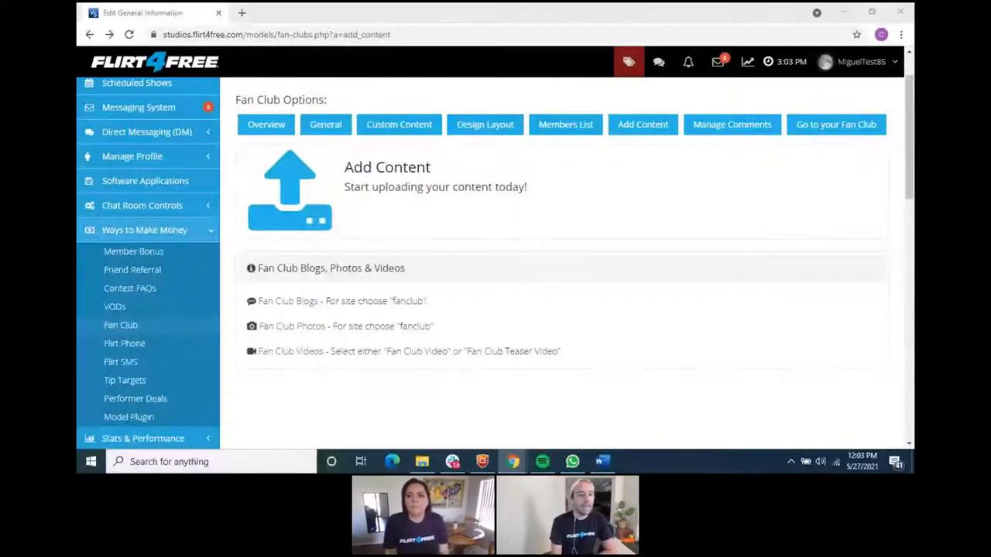
pyautogui.click(174, 351)
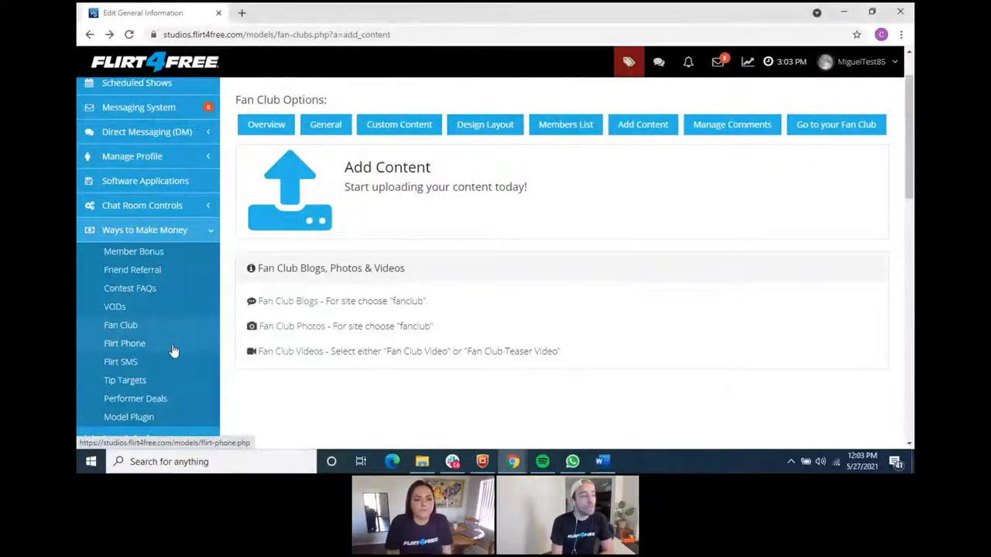
pyautogui.scroll(-1, 581, 351)
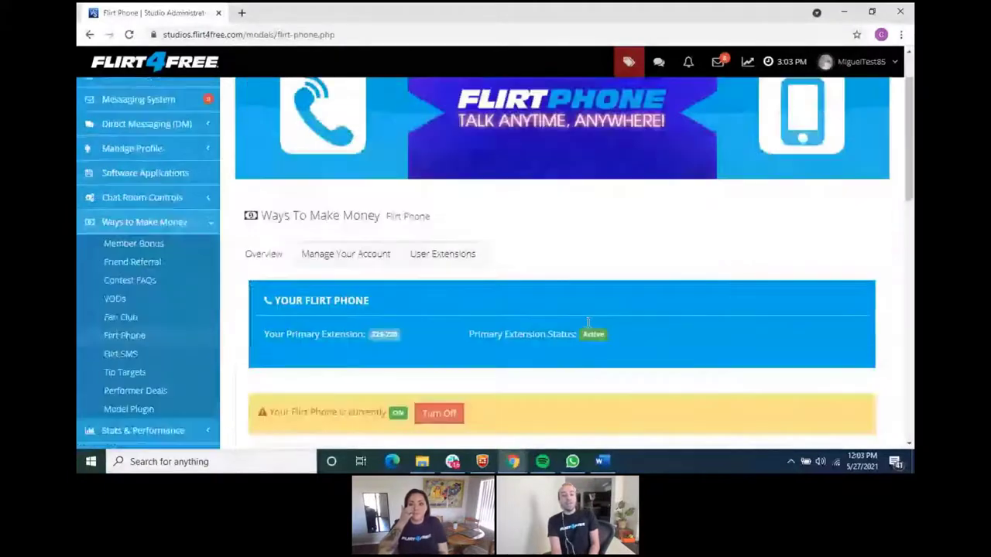
pyautogui.scroll(-1, 588, 321)
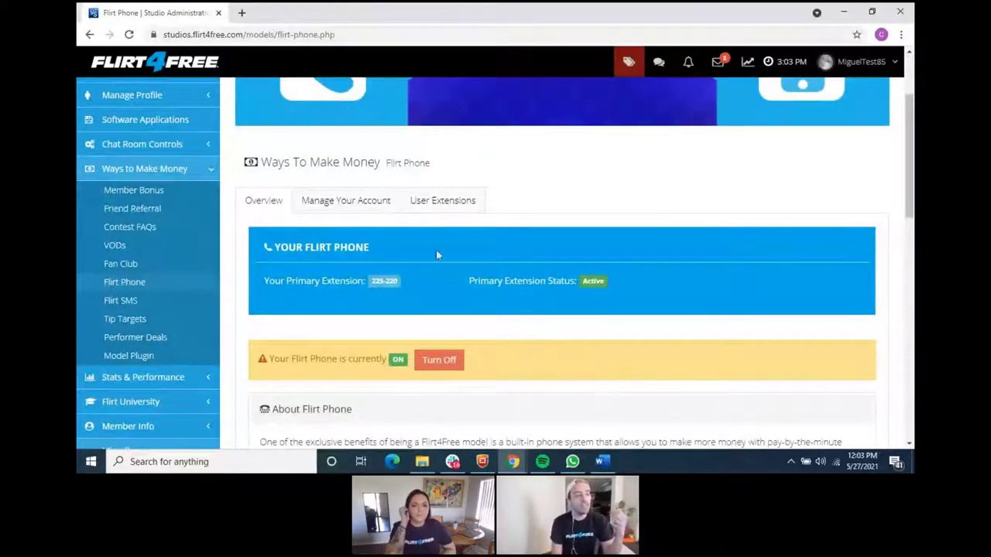
pyautogui.click(359, 200)
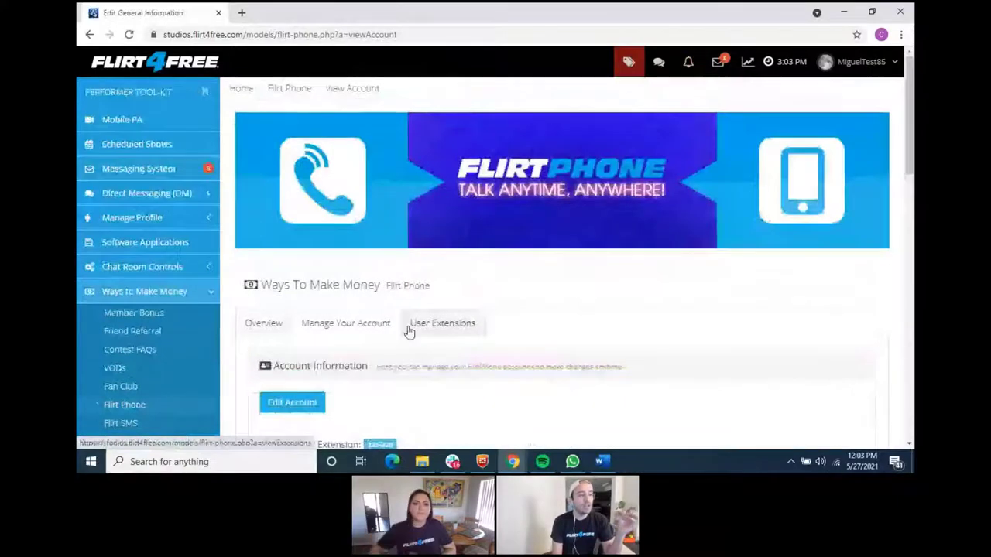
pyautogui.scroll(-3, 409, 333)
pyautogui.scroll(1, 402, 402)
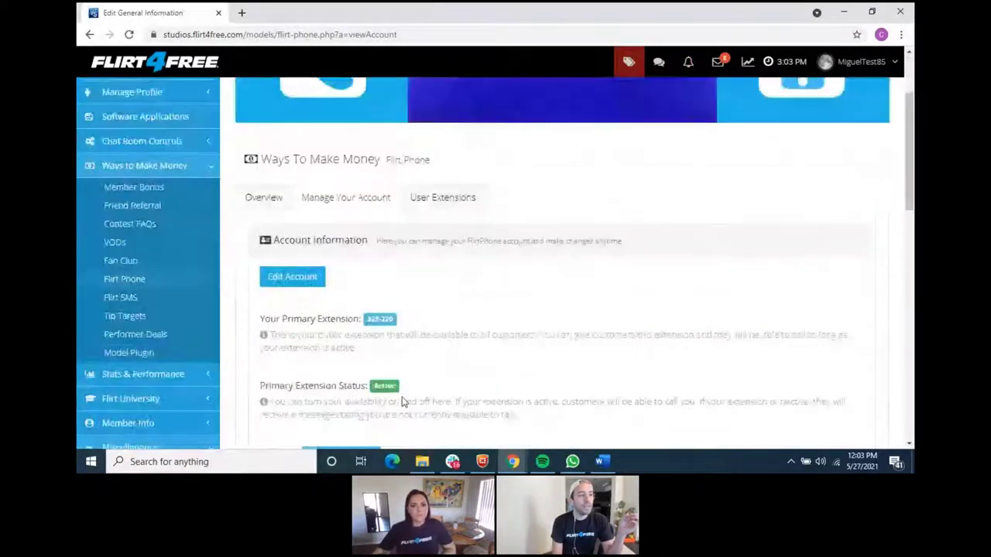
pyautogui.scroll(-1, 402, 402)
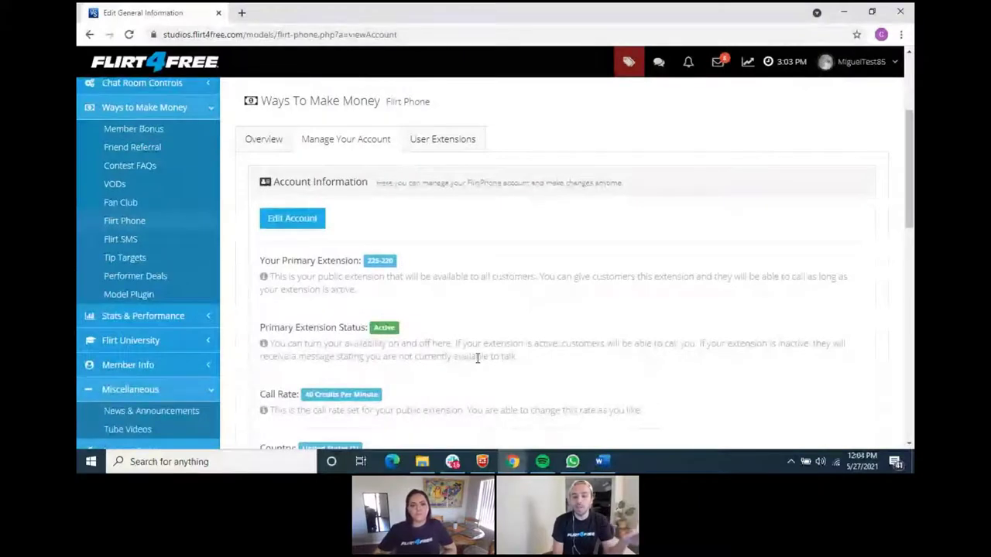
pyautogui.click(280, 145)
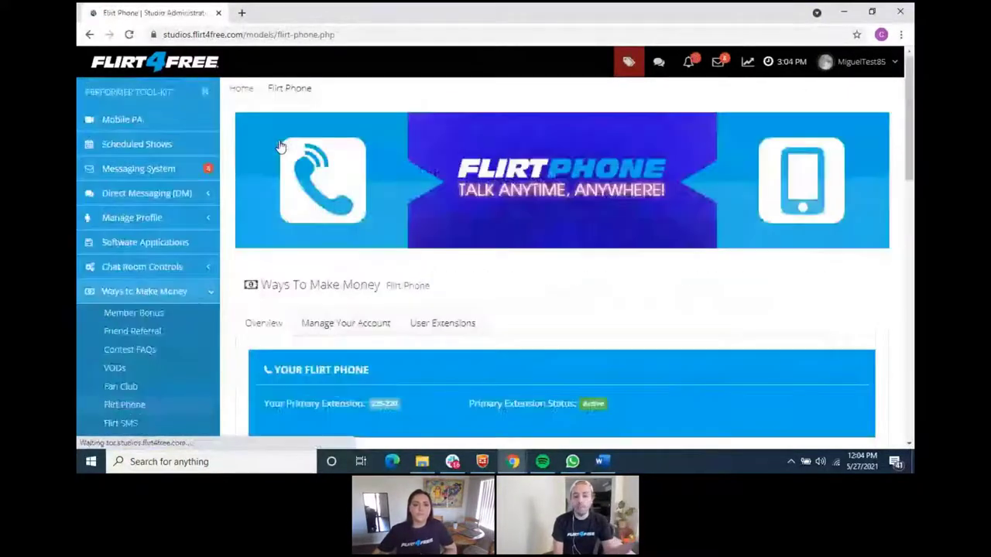
pyautogui.scroll(-8, 604, 284)
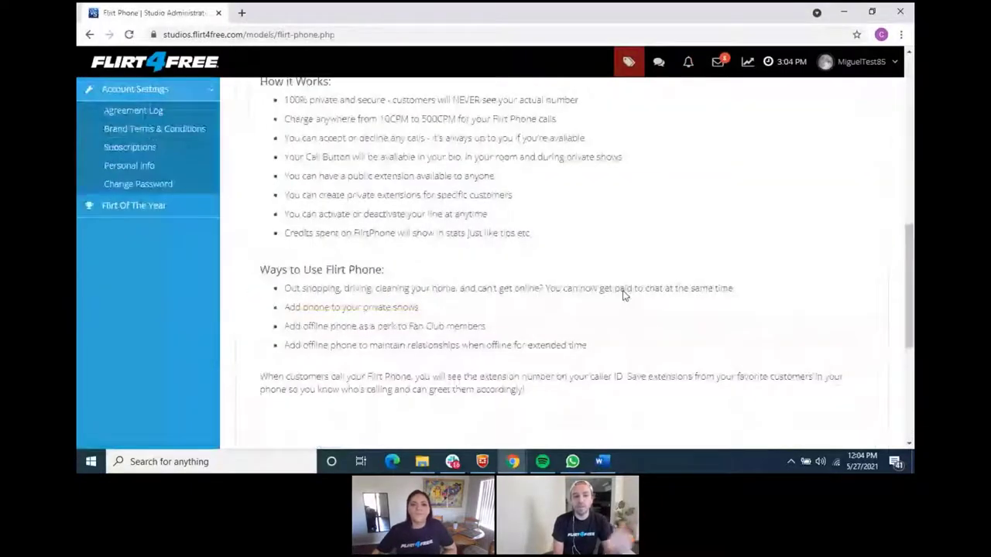
pyautogui.scroll(1, 624, 295)
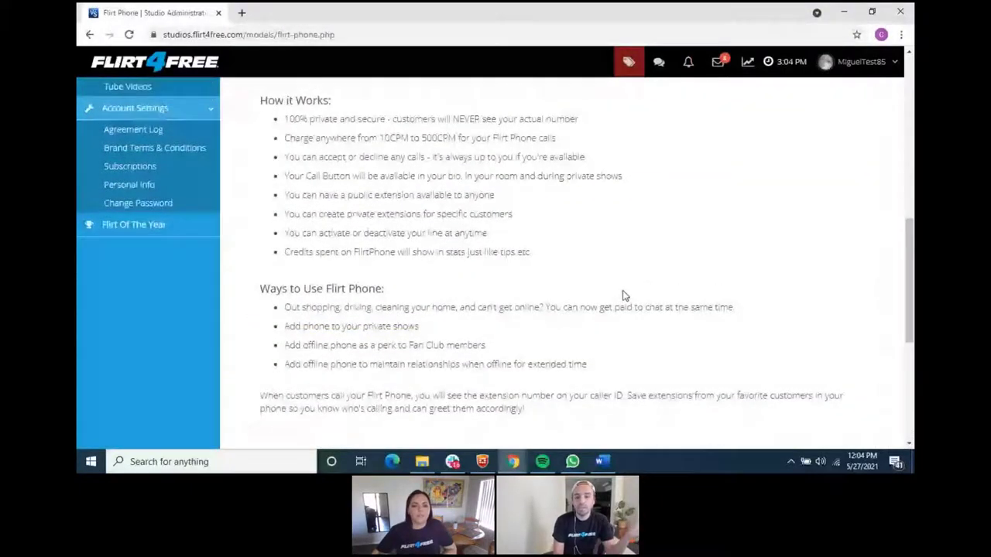
pyautogui.scroll(2, 519, 273)
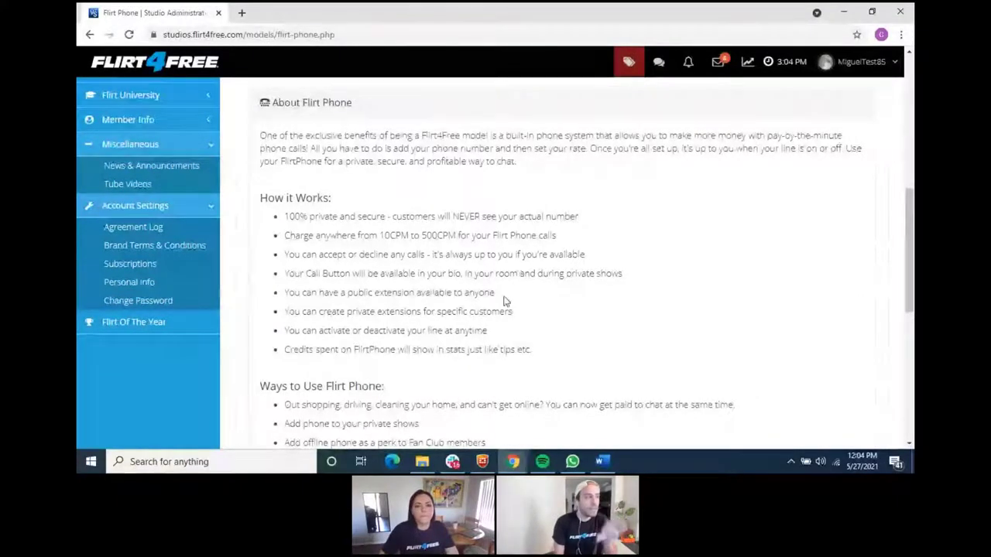
pyautogui.scroll(3, 504, 299)
# - Open the Flirt SMS page and read through its texting and opt-in details
pyautogui.click(143, 237)
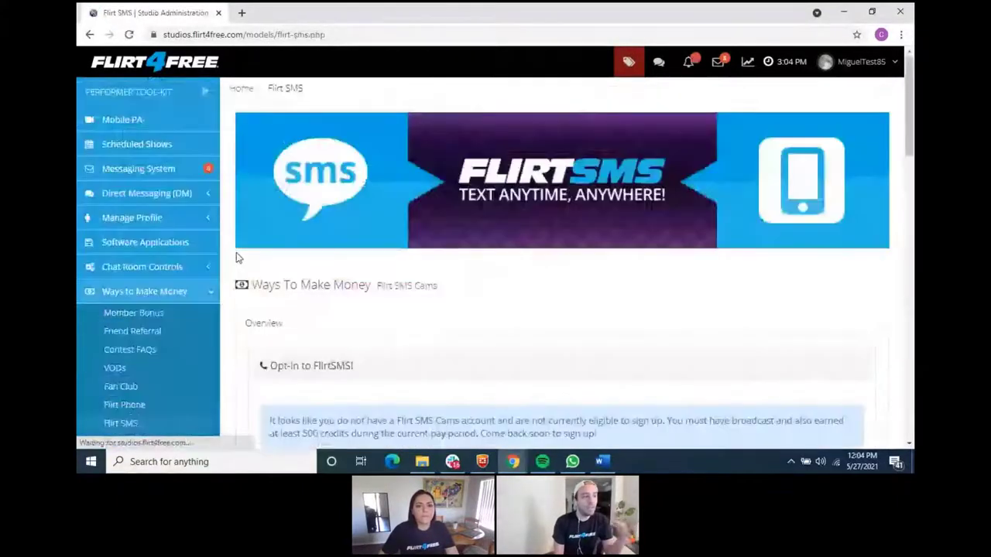
pyautogui.scroll(-2, 497, 268)
pyautogui.scroll(-2, 497, 267)
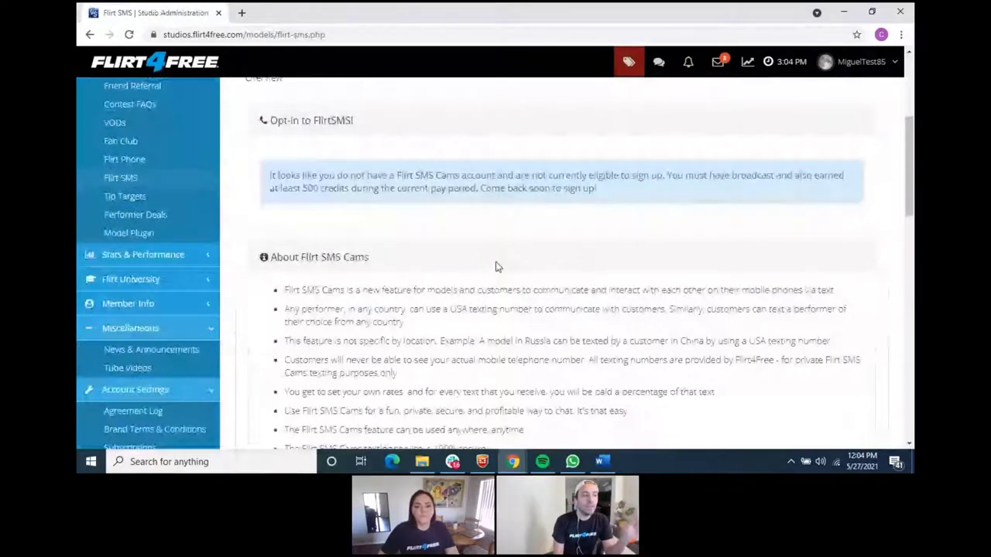
pyautogui.scroll(-1, 497, 267)
pyautogui.scroll(2, 503, 275)
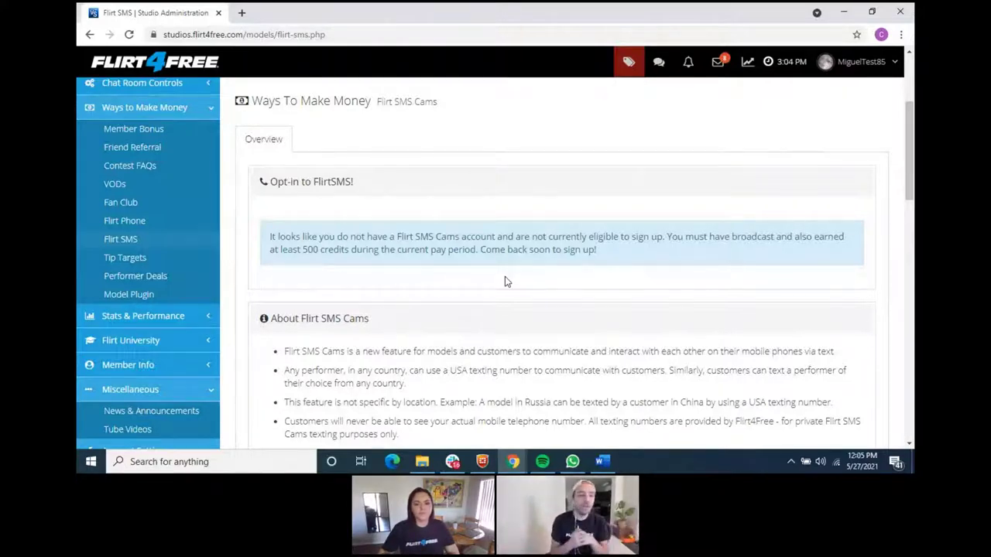
pyautogui.scroll(-3, 505, 279)
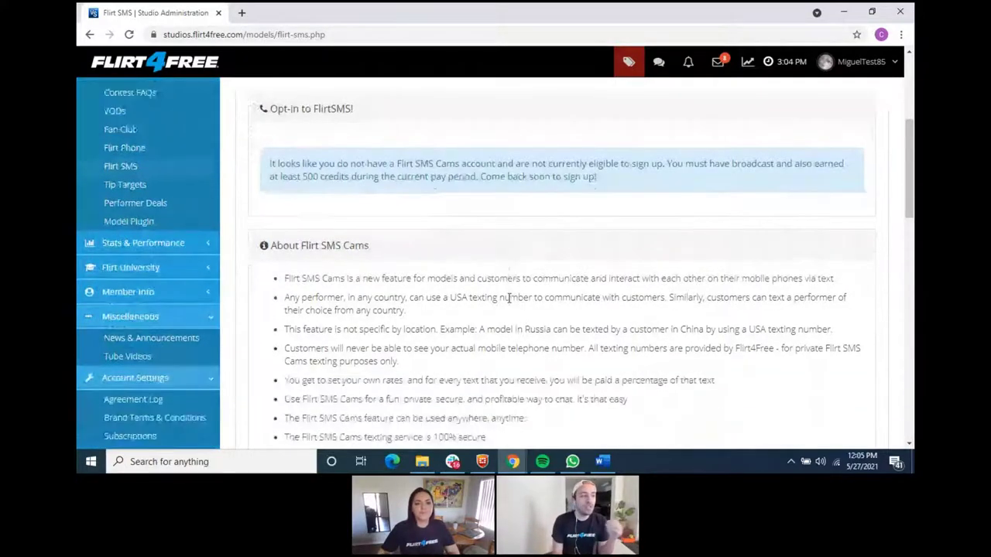
pyautogui.scroll(-5, 497, 309)
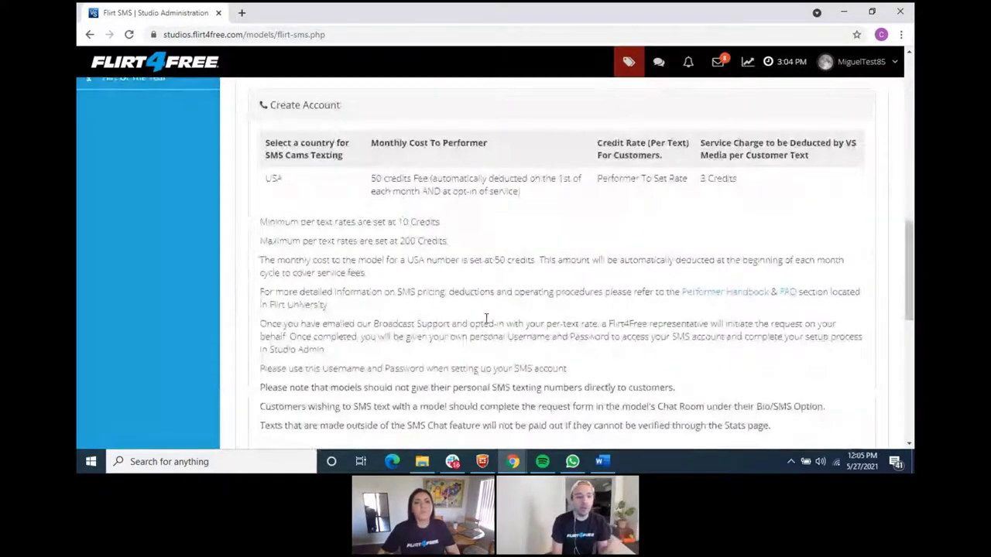
pyautogui.scroll(5, 486, 317)
pyautogui.scroll(8, 486, 318)
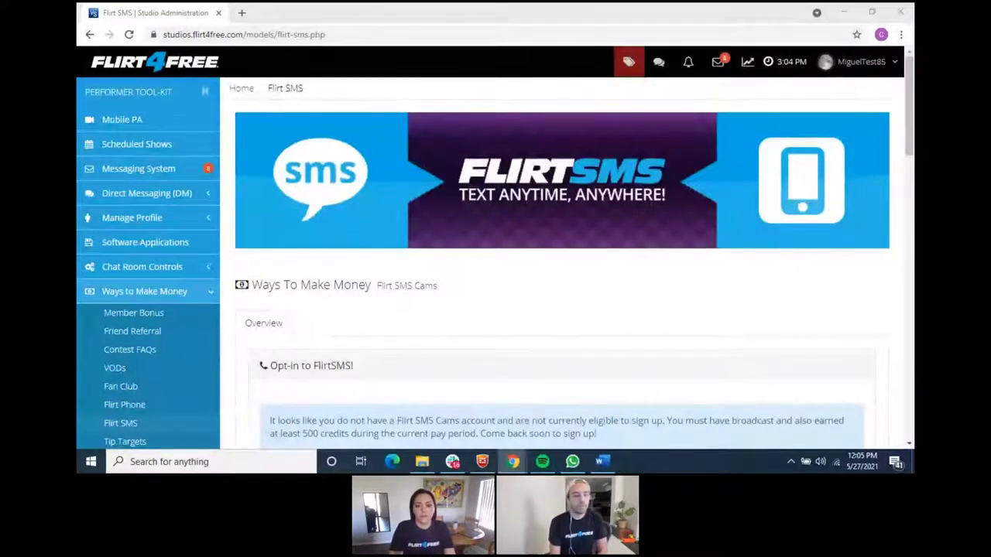
# - Open the Fan Club link in a new tab, then close that tab
pyautogui.rightClick(151, 395)
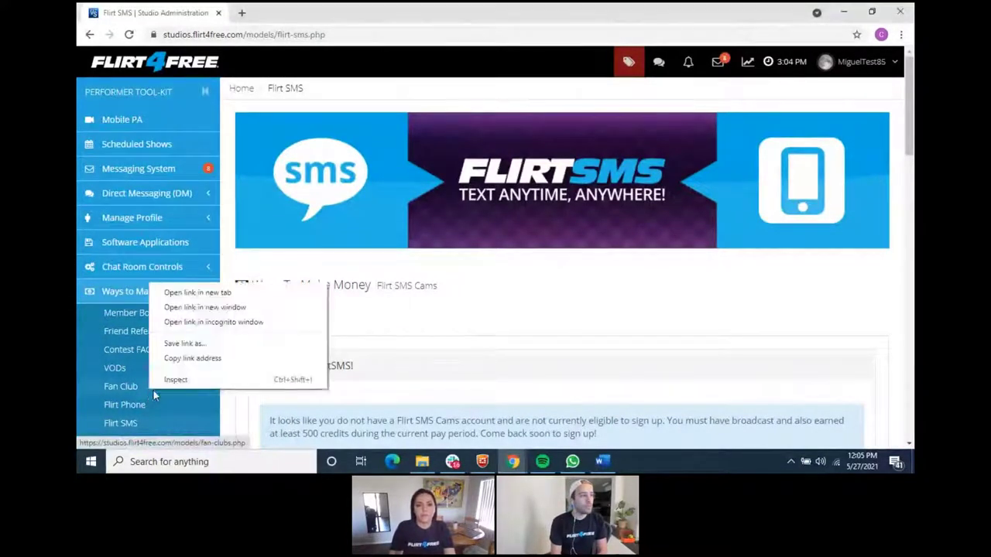
pyautogui.click(203, 292)
pyautogui.click(325, 12)
pyautogui.hotkey('ctrl', 'w')
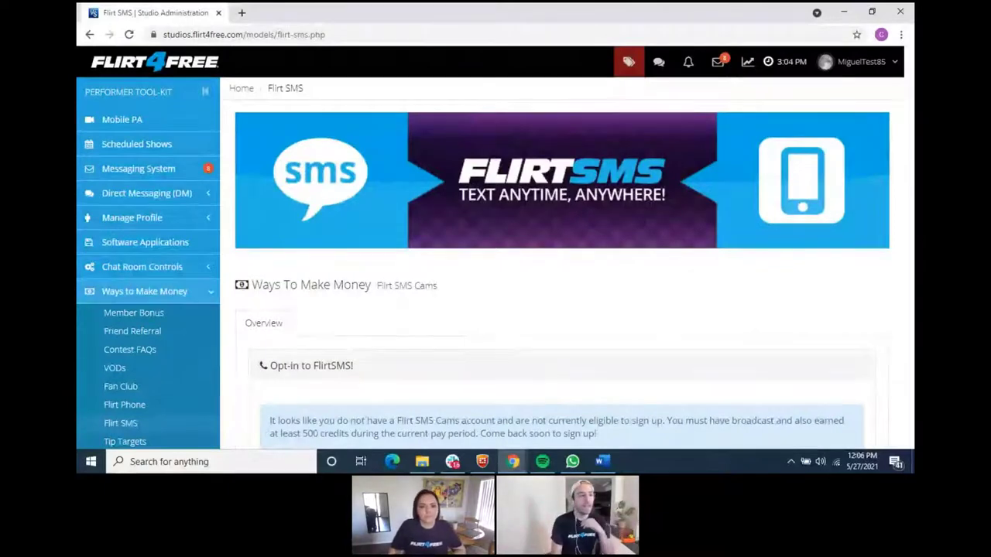
pyautogui.scroll(-2, 392, 288)
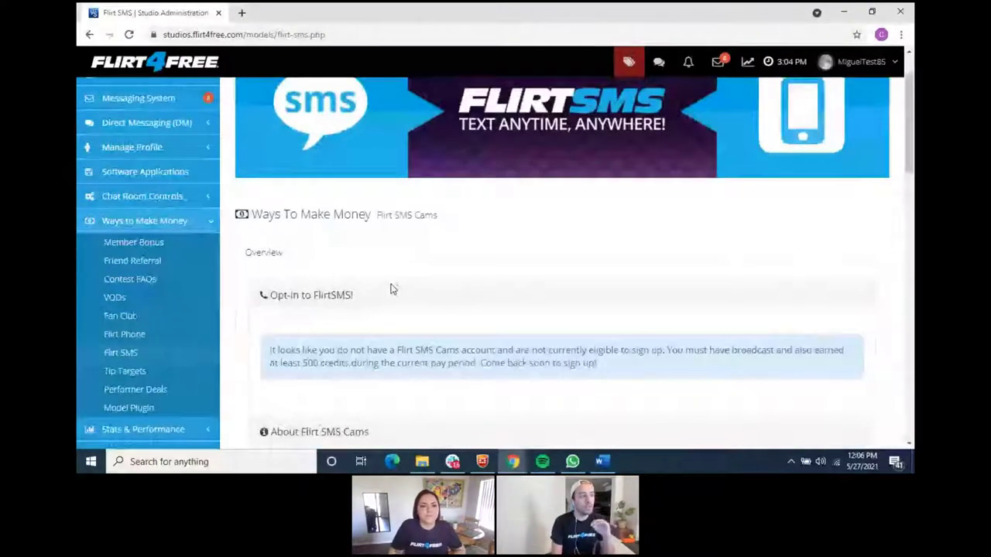
pyautogui.scroll(-1, 392, 289)
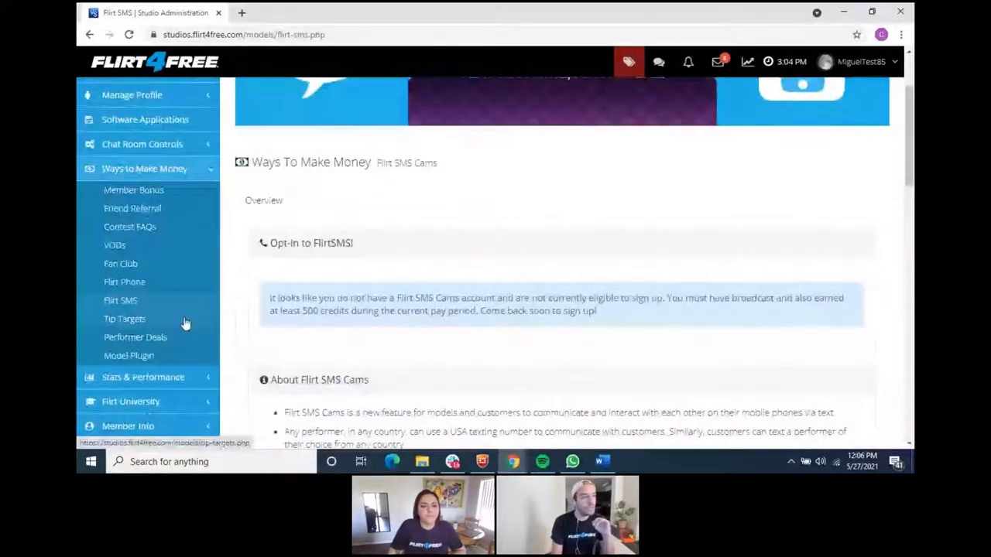
# - Open the Tip Targets page listing four active tip goals, briefly switching to Word and back
pyautogui.click(186, 323)
pyautogui.scroll(-1, 594, 352)
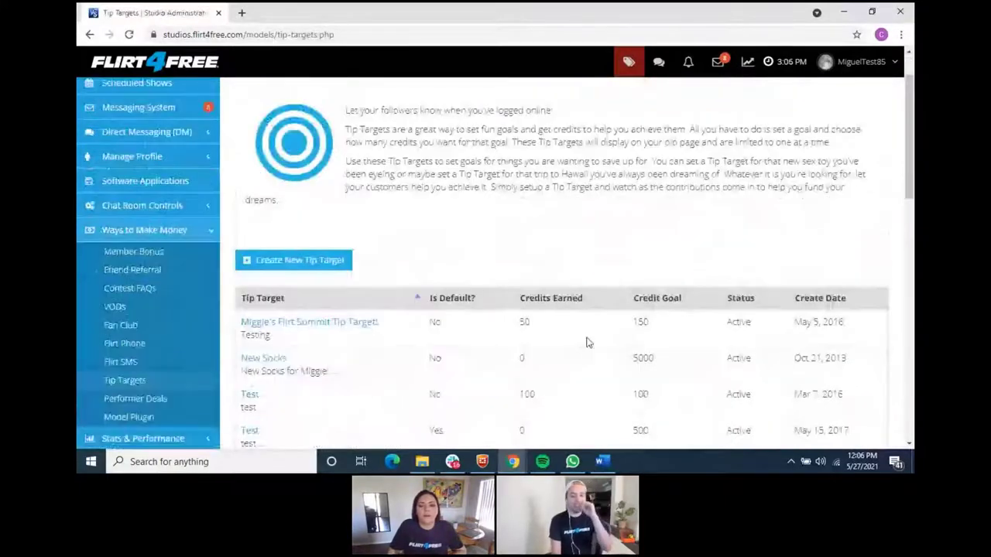
pyautogui.hotkey('alt', 'Tab')
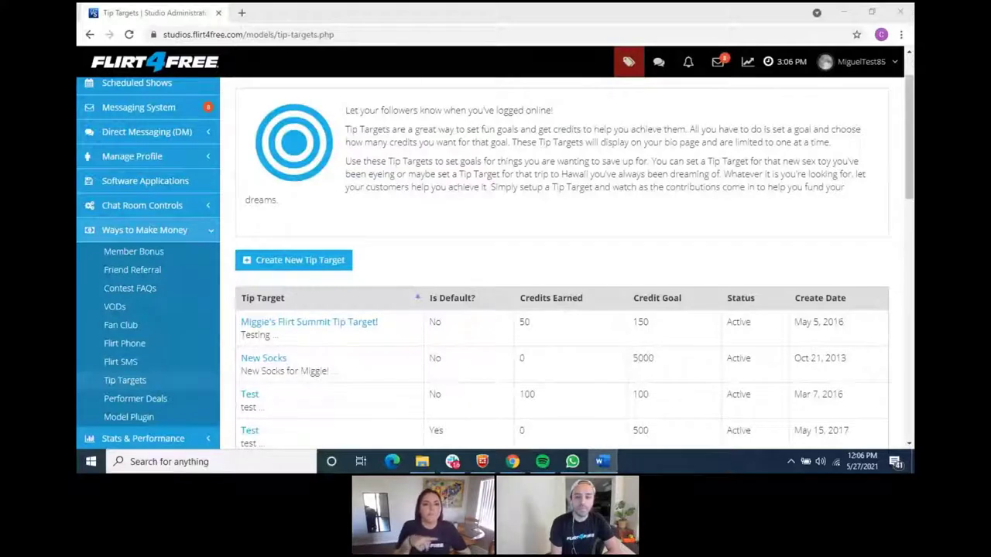
pyautogui.hotkey('alt', 'Tab')
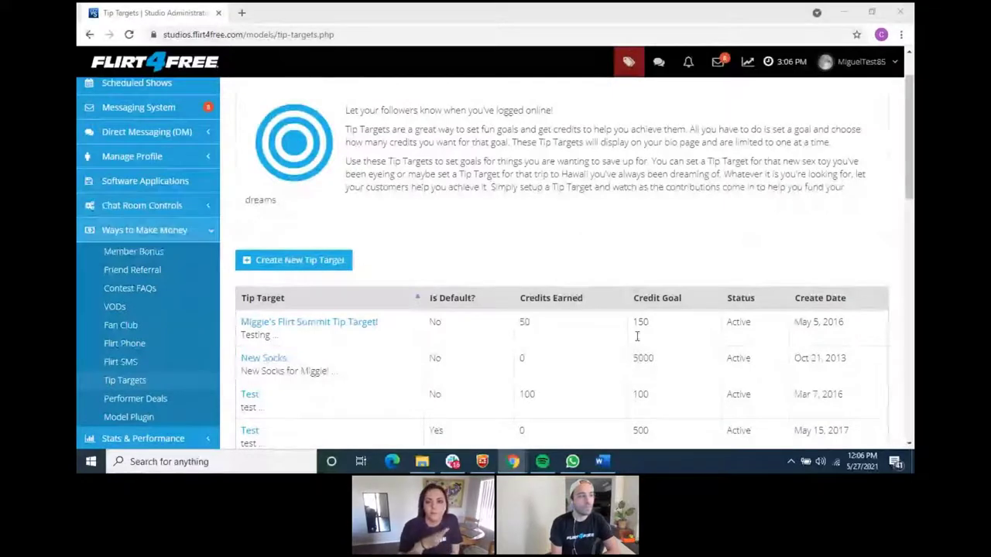
pyautogui.click(301, 261)
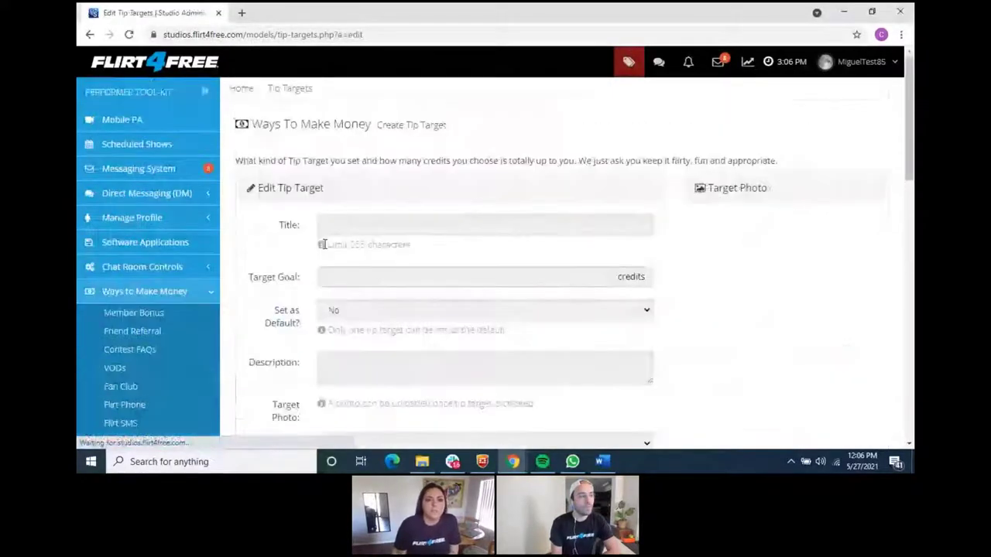
pyautogui.scroll(-3, 415, 243)
pyautogui.scroll(2, 416, 243)
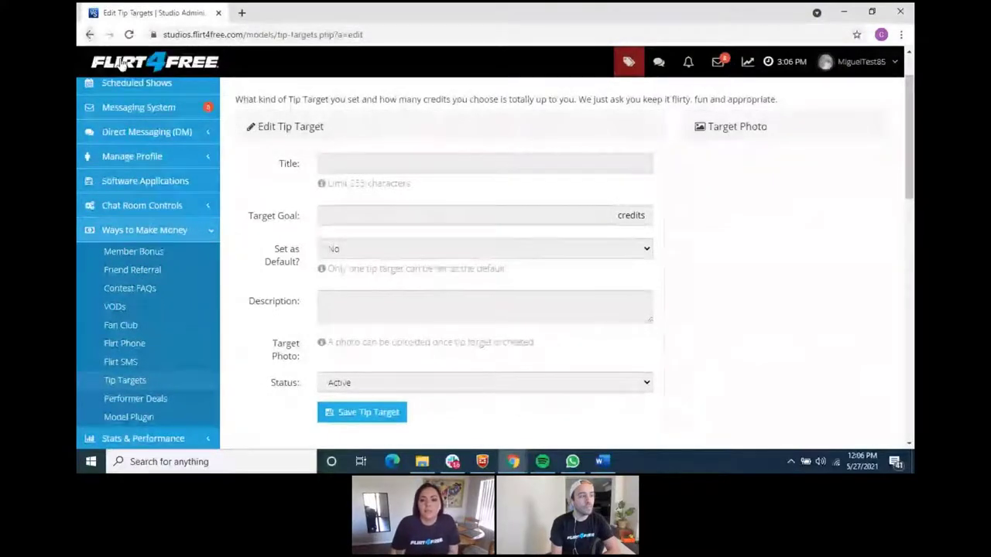
pyautogui.click(90, 36)
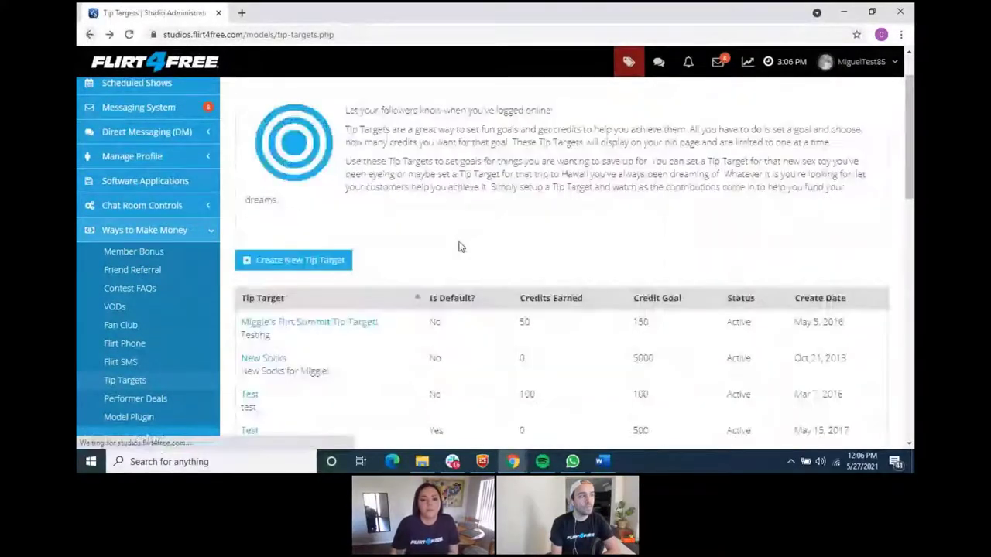
pyautogui.click(365, 323)
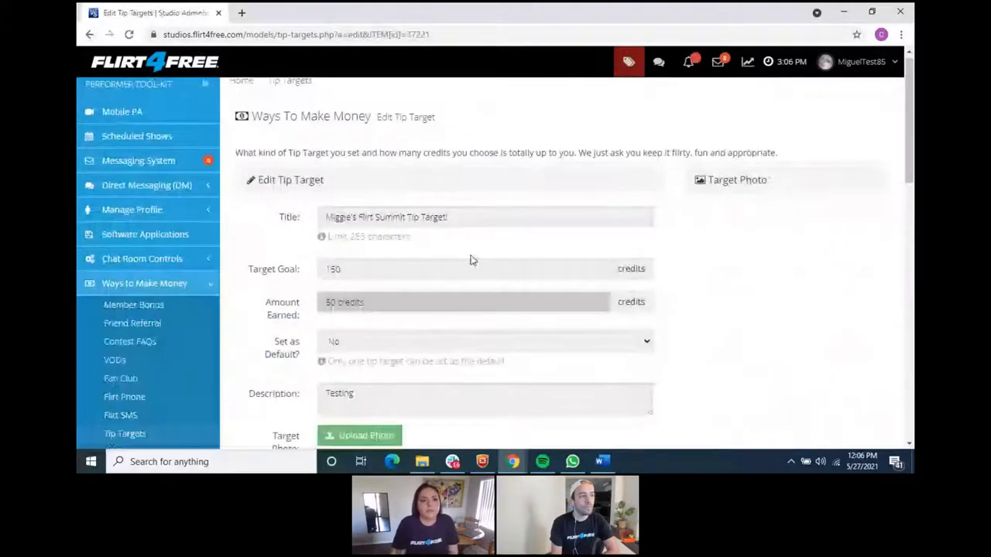
pyautogui.scroll(-3, 434, 256)
pyautogui.click(90, 34)
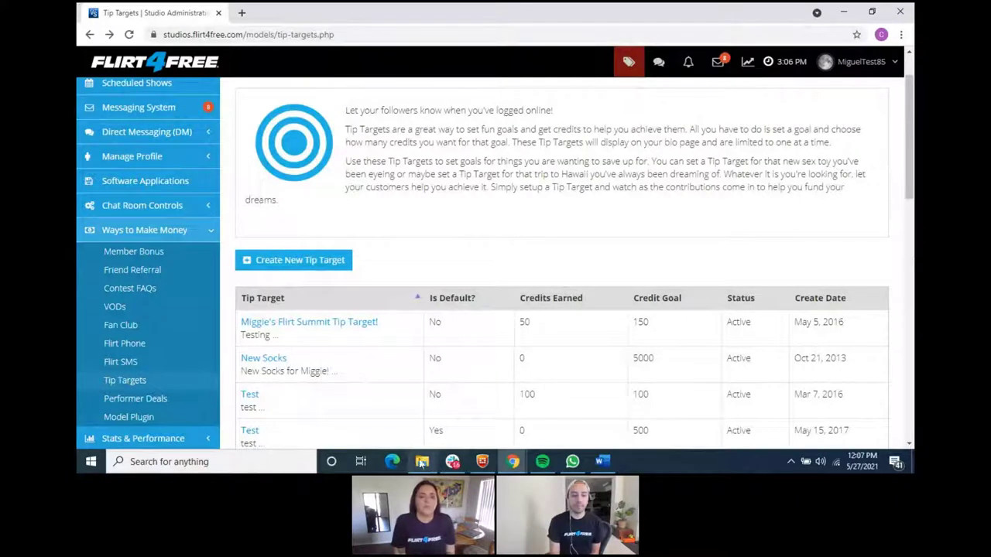
pyautogui.hotkey('alt', 'Tab')
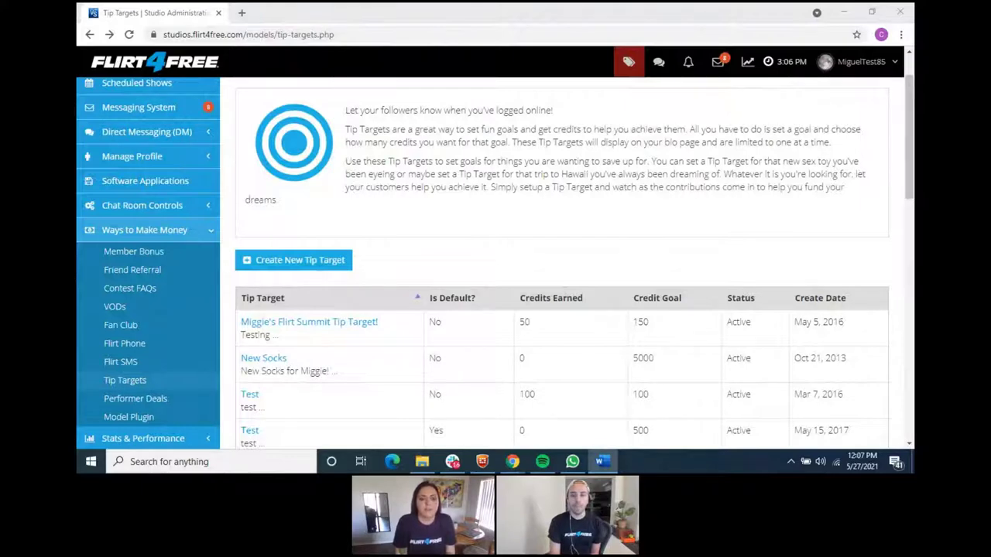
pyautogui.hotkey('alt', 'Tab')
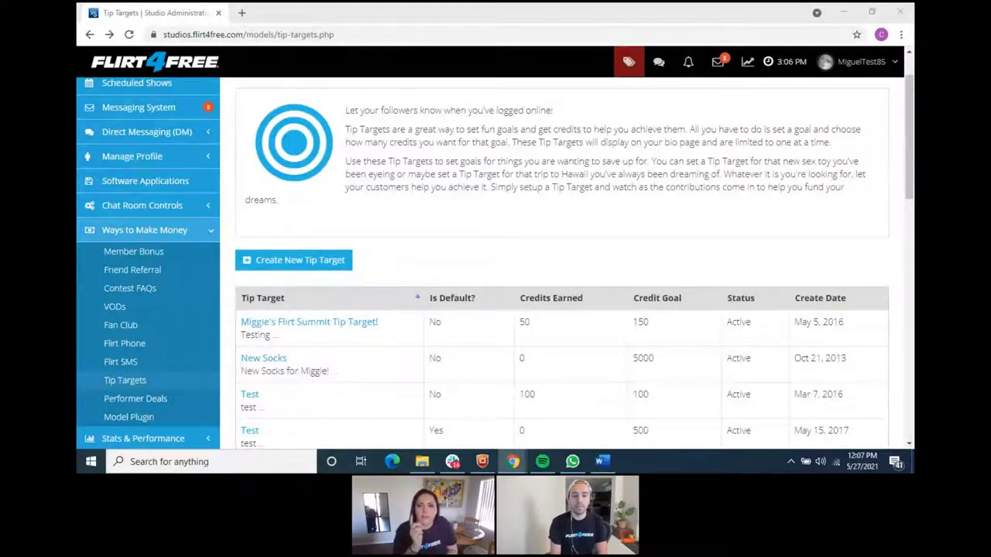
pyautogui.scroll(-3, 423, 266)
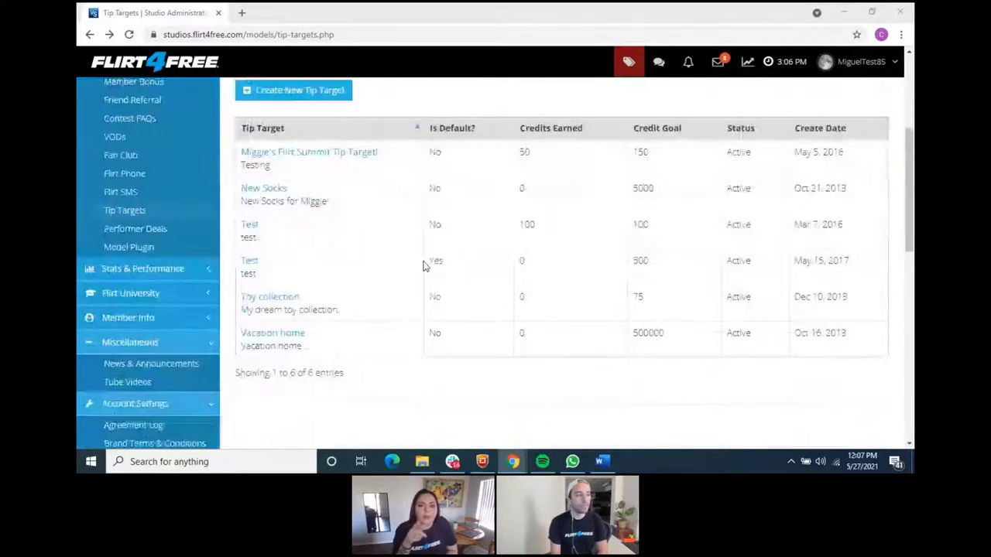
pyautogui.scroll(2, 423, 265)
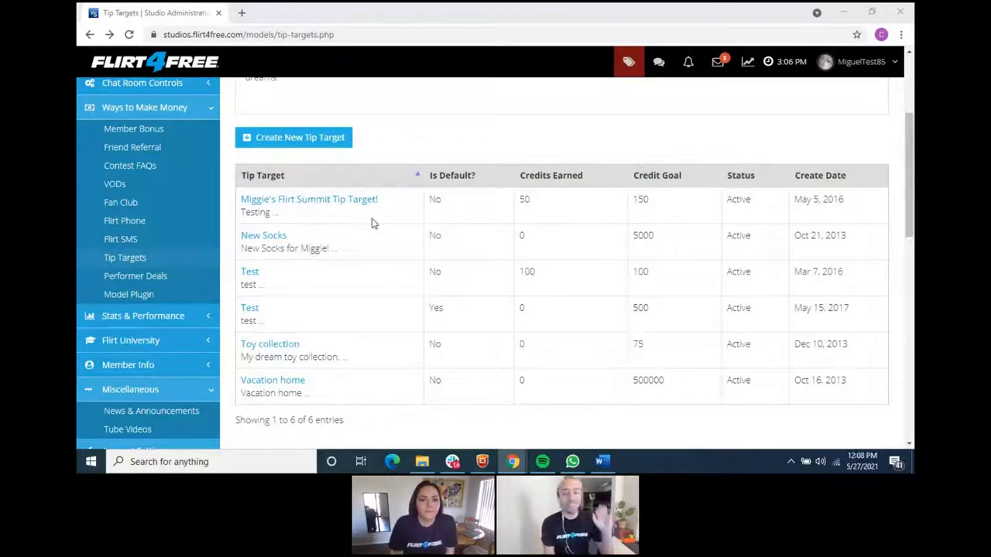
# - Open Performer Deals and view the table of three expired deals: Test, sgsgsgs, Miggie10+3
pyautogui.click(163, 278)
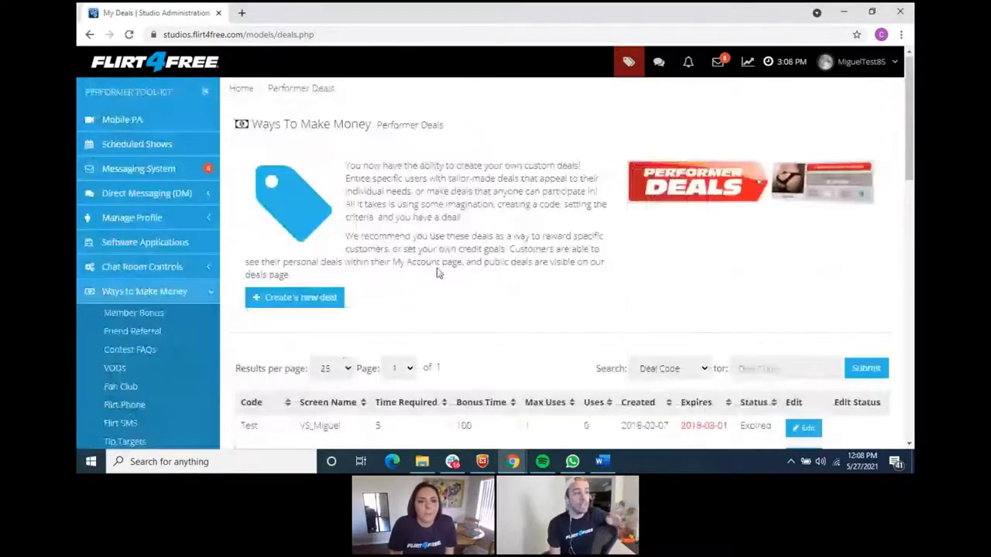
pyautogui.scroll(-4, 526, 248)
pyautogui.scroll(1, 507, 261)
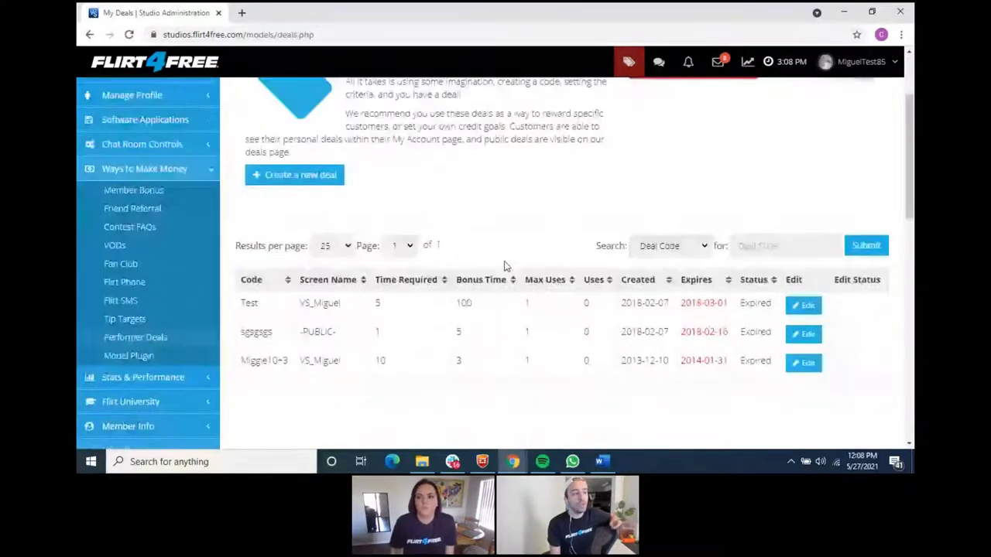
# - Start a new deal, filling the user's screen name and code TikTok from suggestions
pyautogui.click(273, 176)
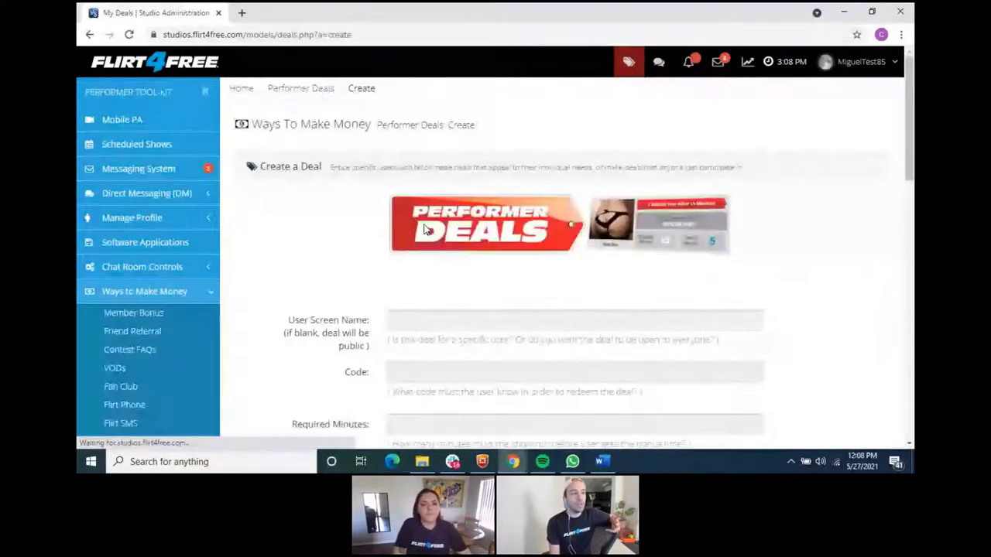
pyautogui.scroll(-1, 424, 229)
pyautogui.click(427, 261)
pyautogui.click(437, 330)
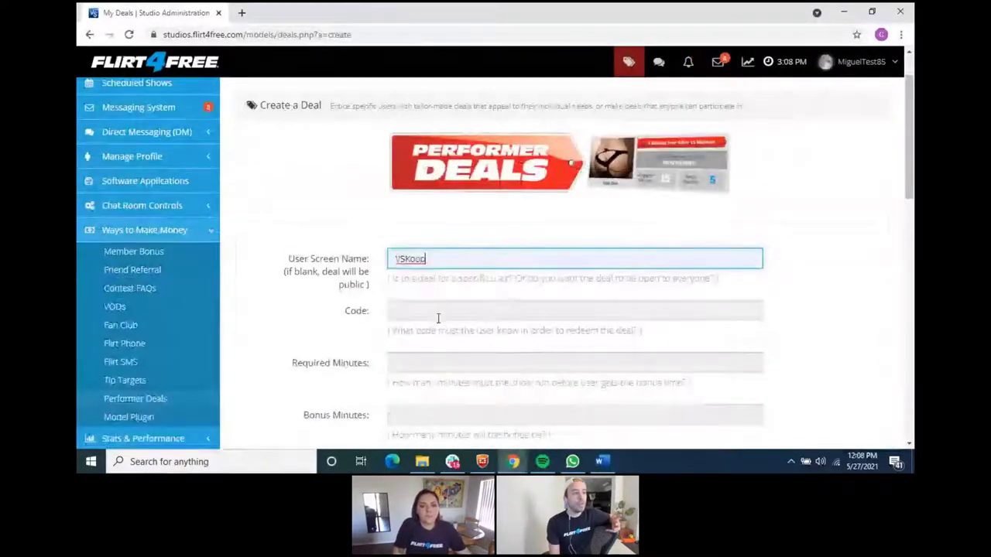
pyautogui.click(434, 313)
pyautogui.click(405, 261)
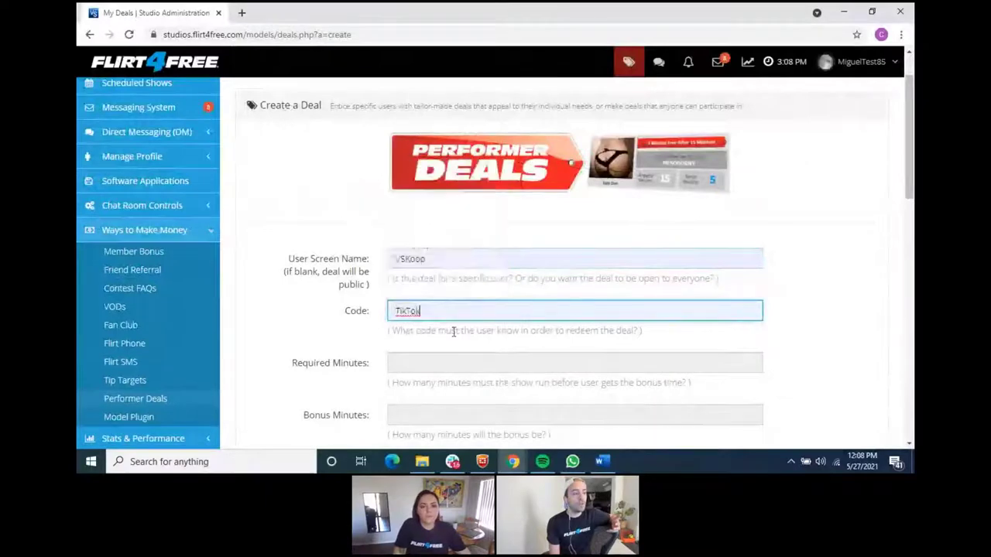
# - Set the deal's required minutes to 0 and bonus minutes to 5
pyautogui.click(426, 364)
pyautogui.scroll(-2, 438, 353)
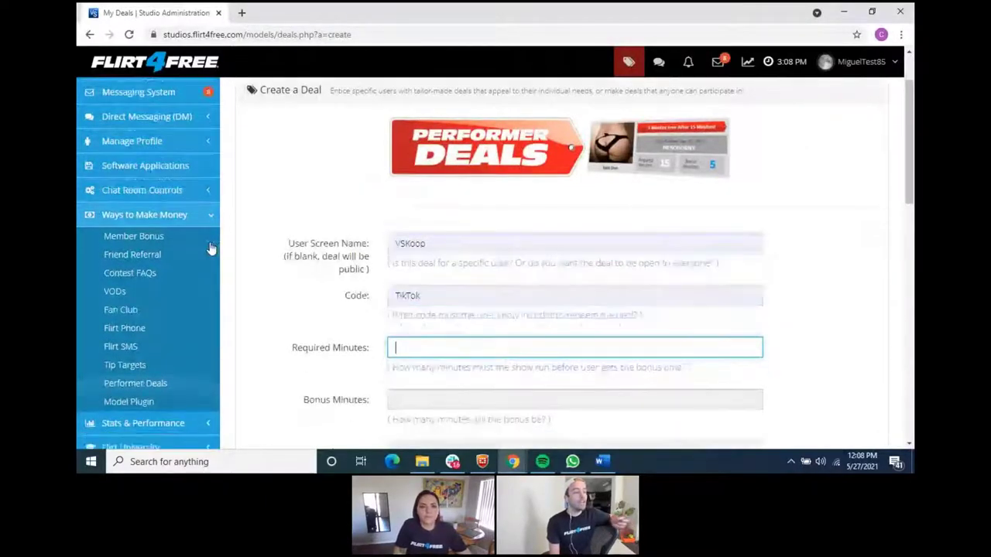
pyautogui.write('10')
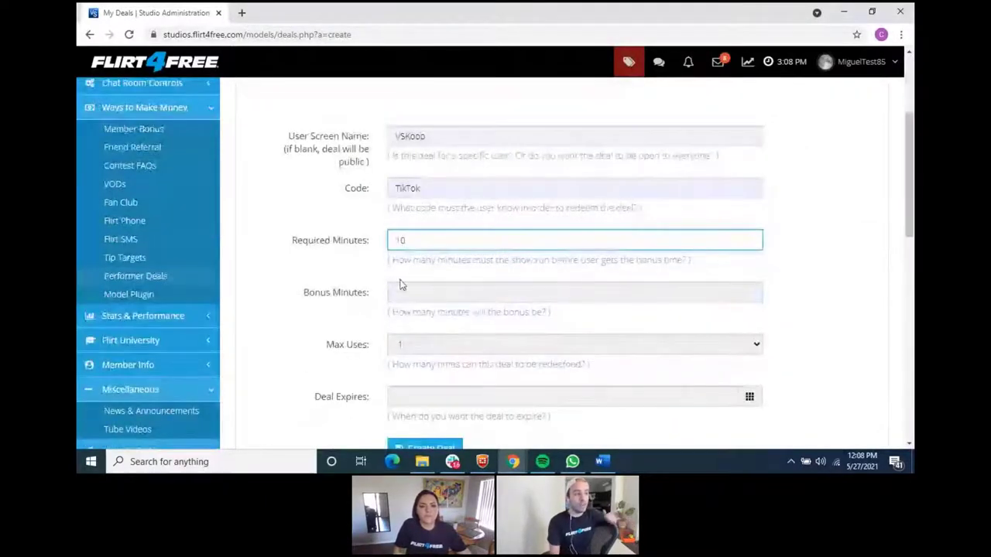
pyautogui.click(400, 291)
pyautogui.write('5')
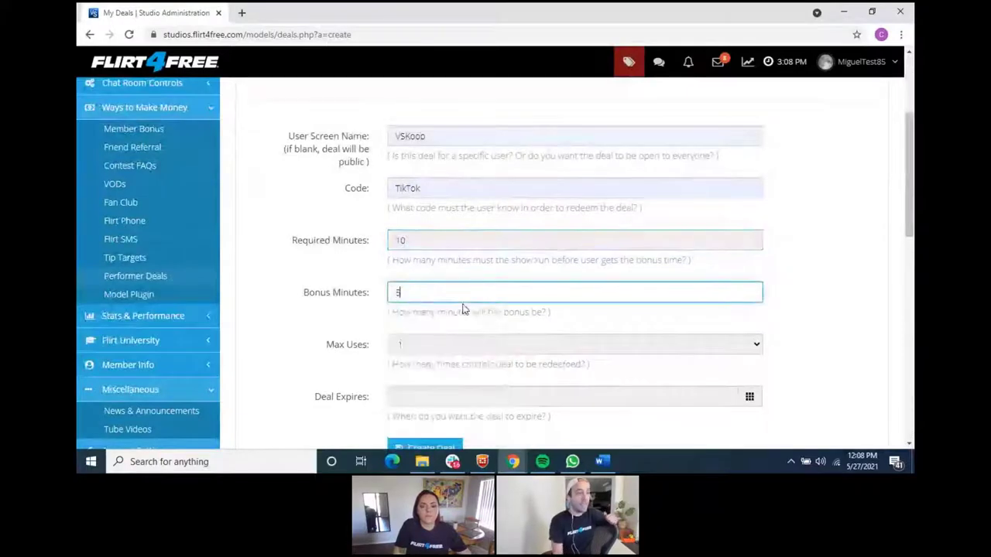
pyautogui.doubleClick(401, 238)
pyautogui.write('0')
pyautogui.click(432, 285)
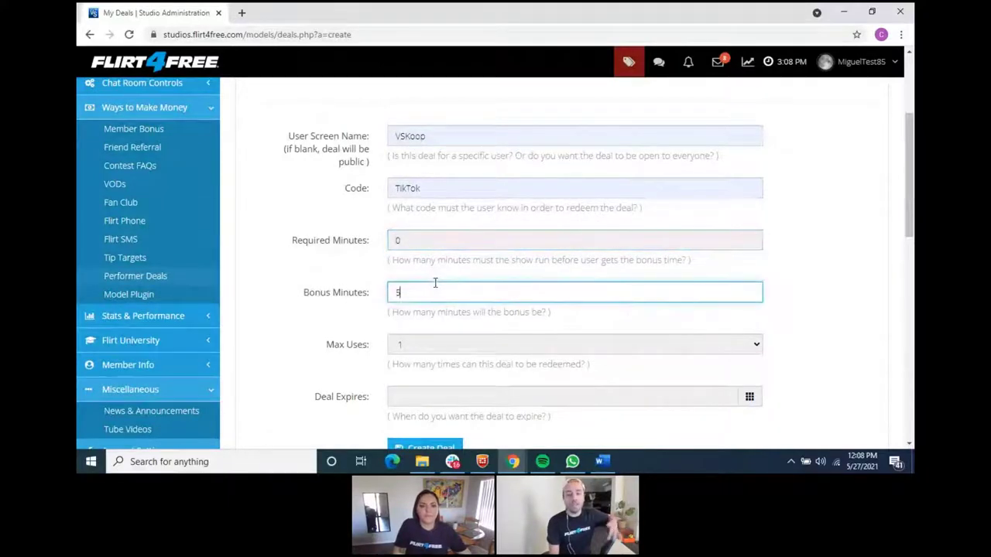
# - Keep maximum uses at 1 and set the deal to expire on 2021-05-31
pyautogui.click(438, 350)
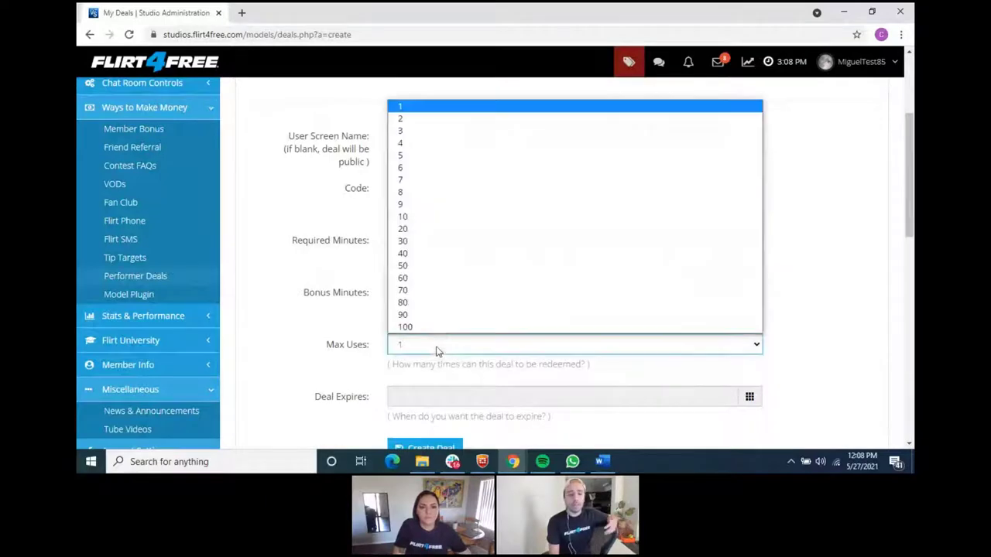
pyautogui.click(421, 106)
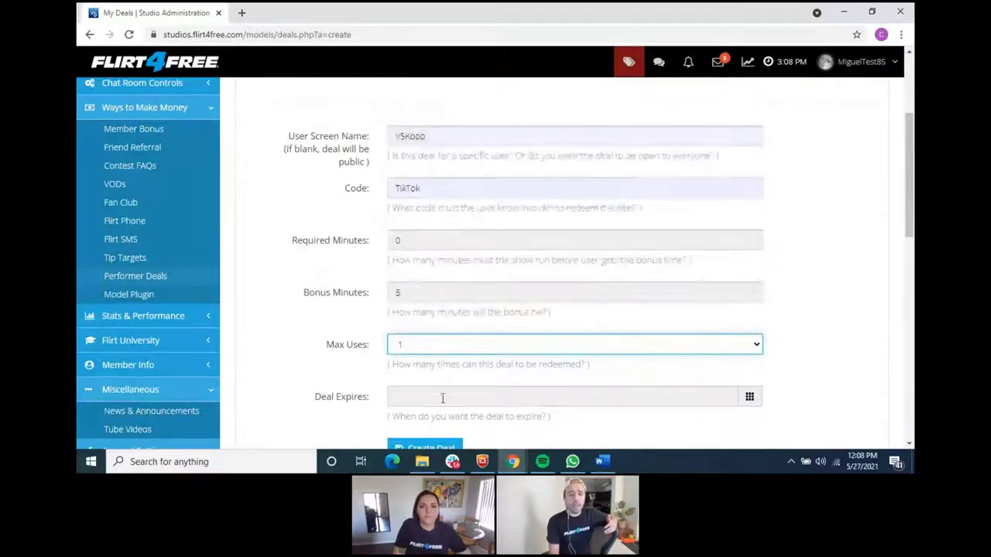
pyautogui.click(749, 397)
pyautogui.click(417, 356)
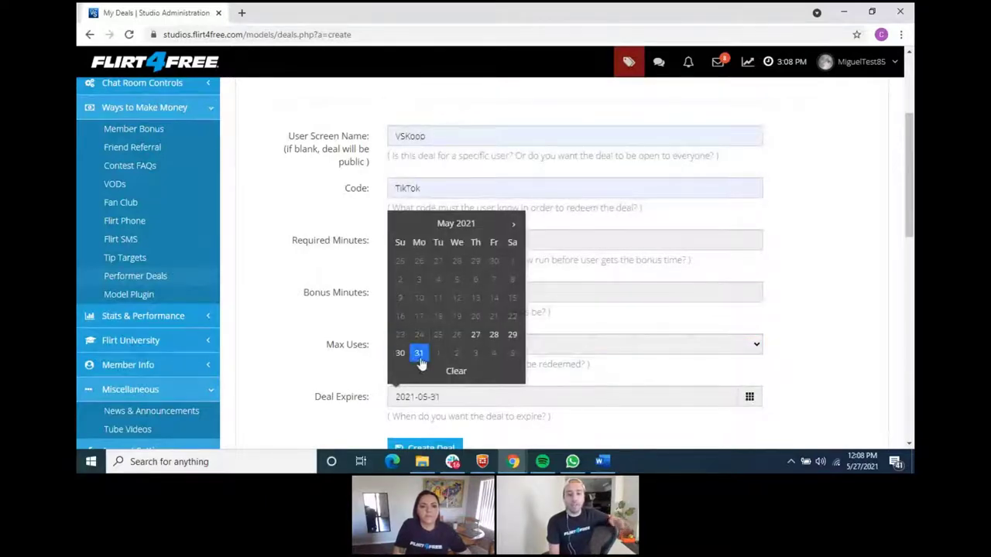
pyautogui.click(837, 277)
pyautogui.moveTo(459, 138); pyautogui.dragTo(350, 129)
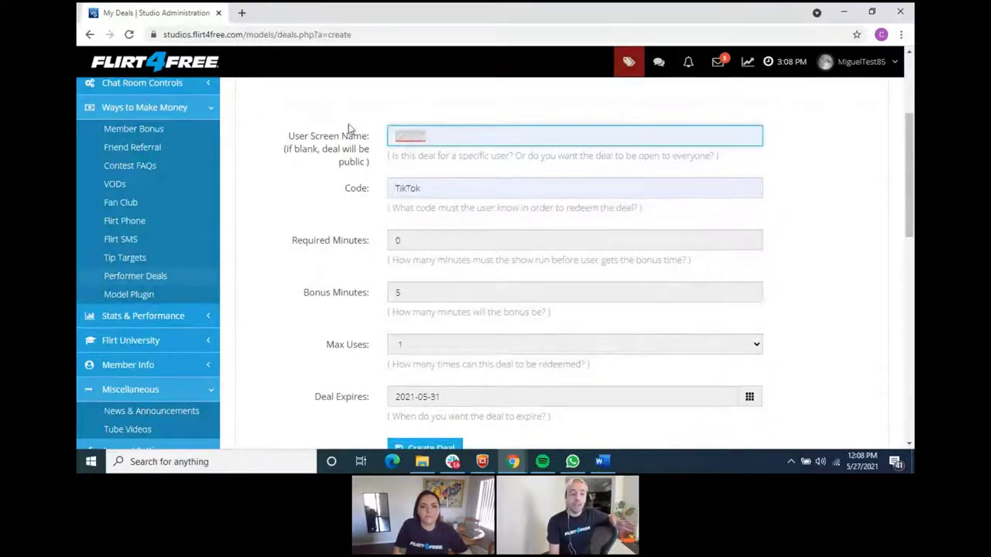
# - Blank the deal's screen name, set Required Minutes to 10 and the deal code to Missyou
pyautogui.press('BackSpace')
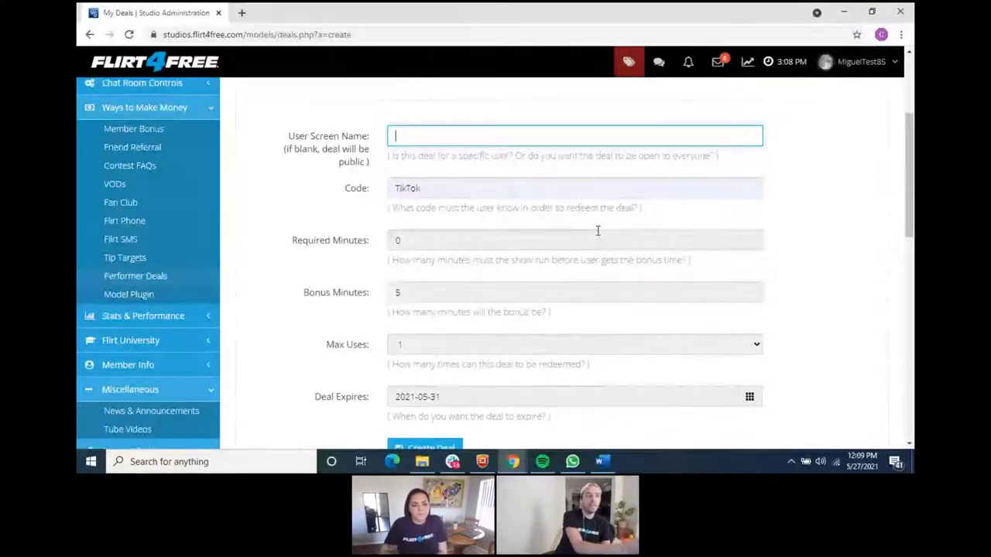
pyautogui.click(398, 239)
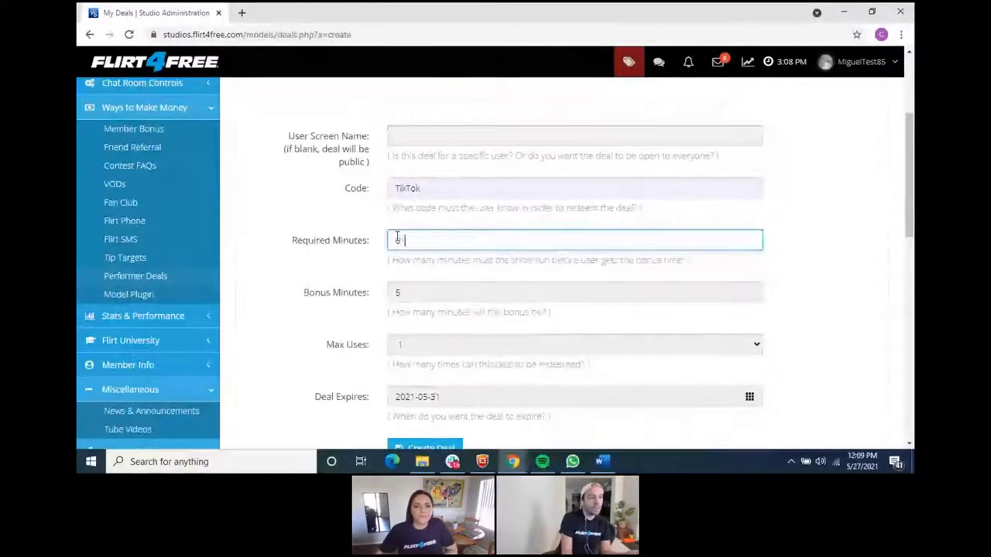
pyautogui.write('10')
pyautogui.hotkey('shift', 'Tab')
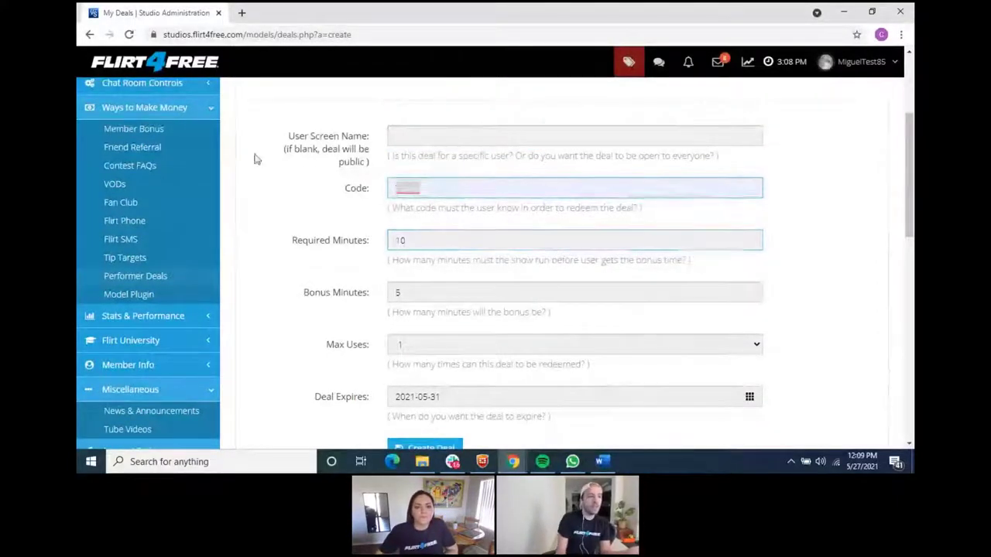
pyautogui.write('Miss')
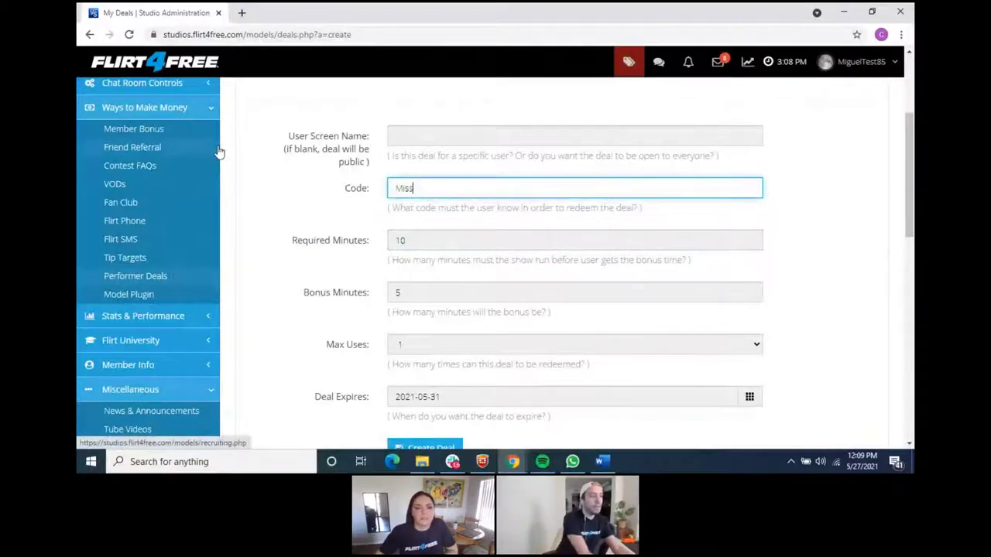
pyautogui.write('you')
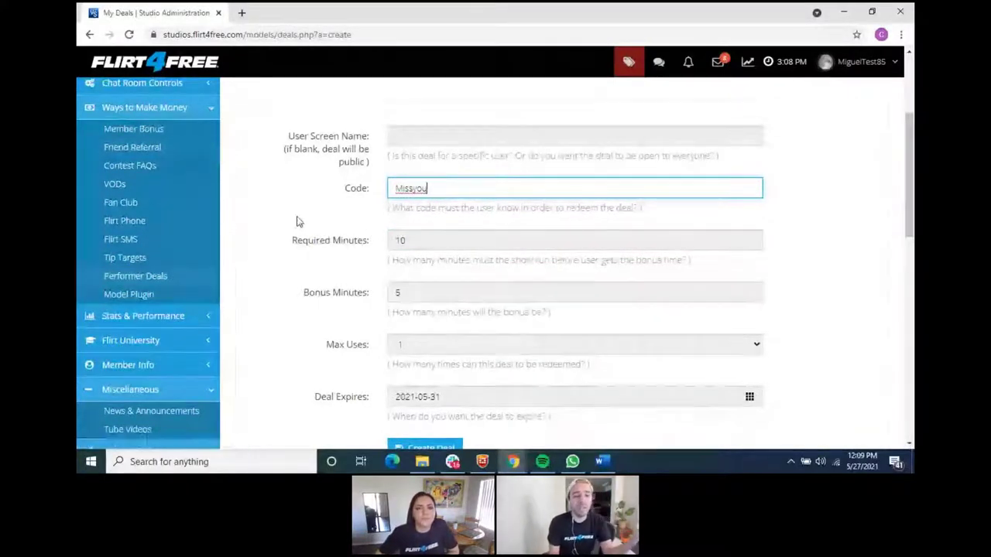
pyautogui.click(827, 233)
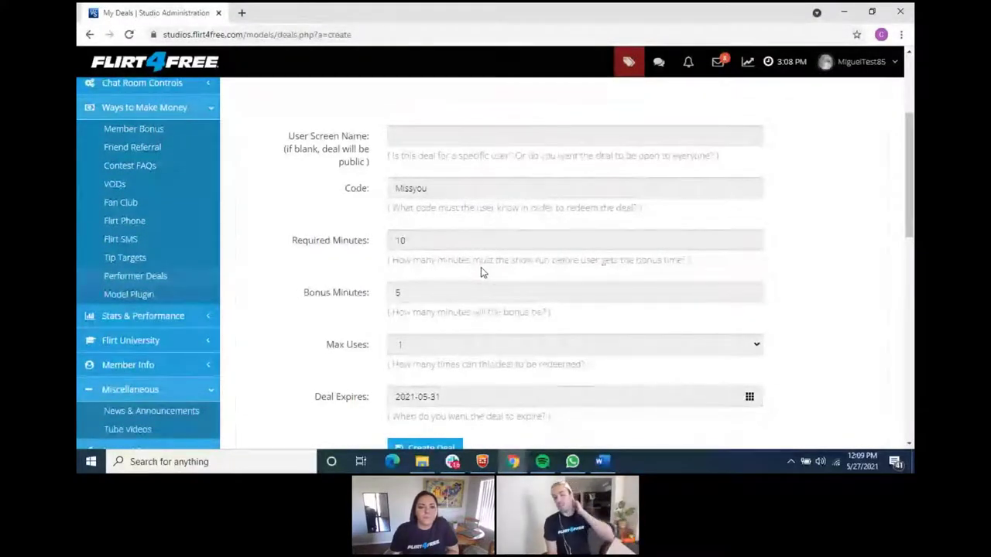
pyautogui.scroll(-2, 225, 294)
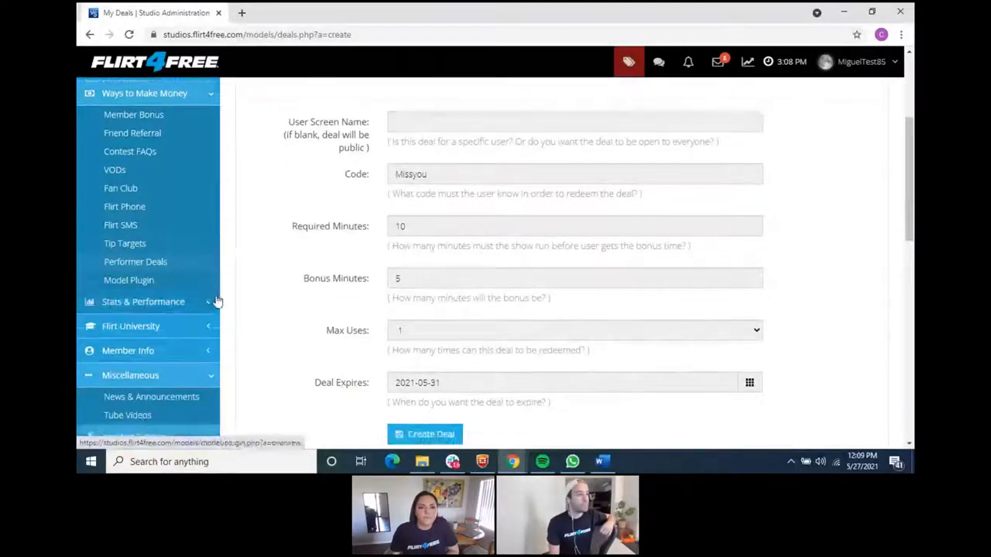
pyautogui.scroll(2, 207, 178)
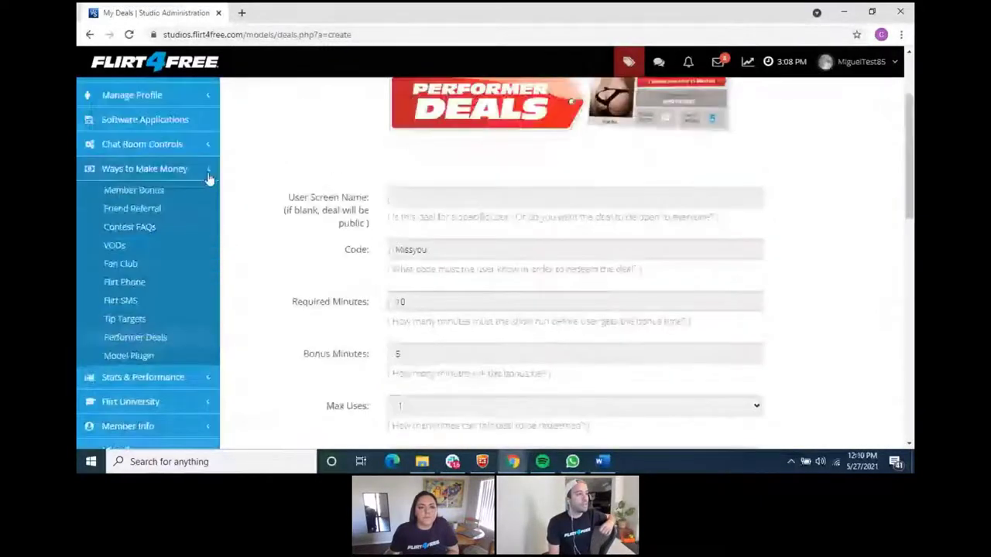
# - On the Statistics page, run the report starting May 27, 2021 for the current pay period
pyautogui.click(207, 172)
pyautogui.click(212, 195)
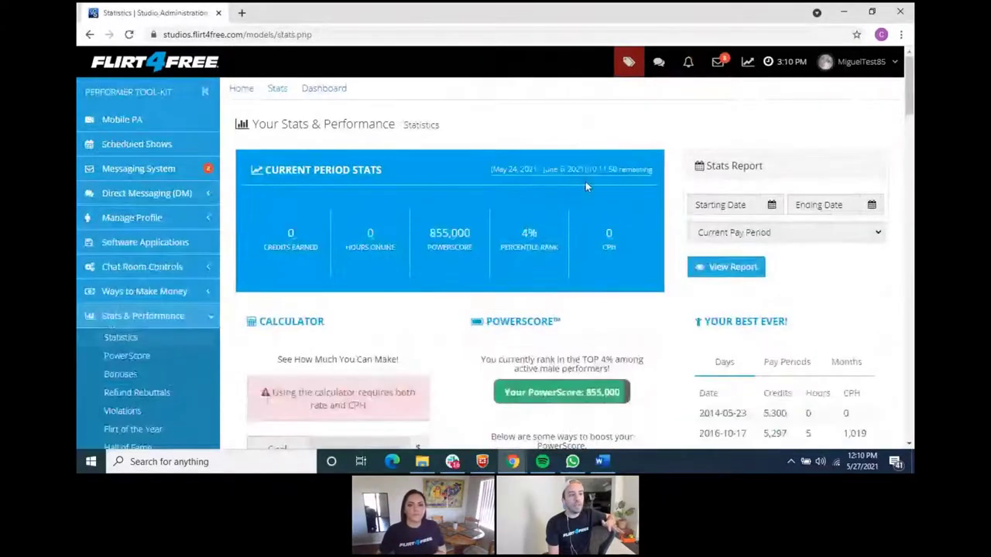
pyautogui.click(722, 203)
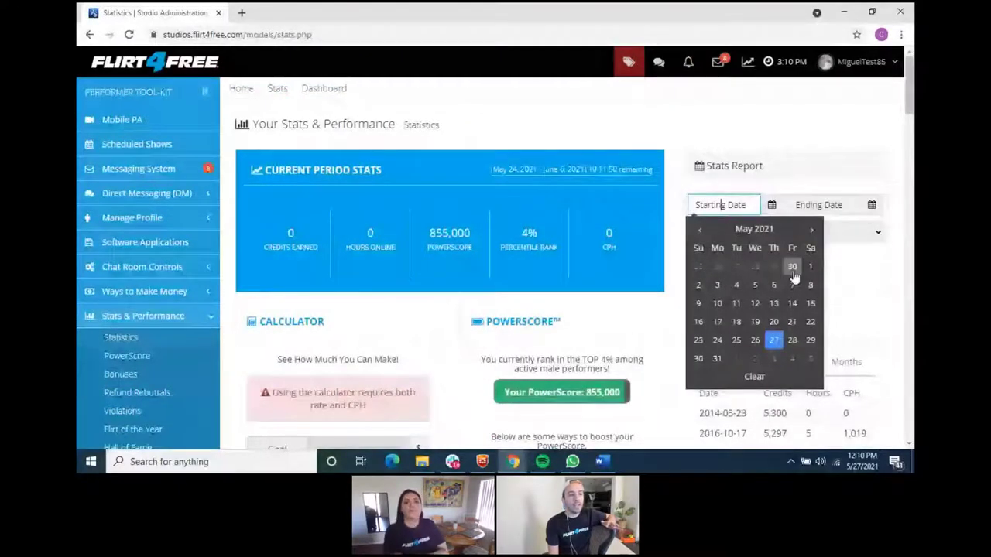
pyautogui.click(778, 237)
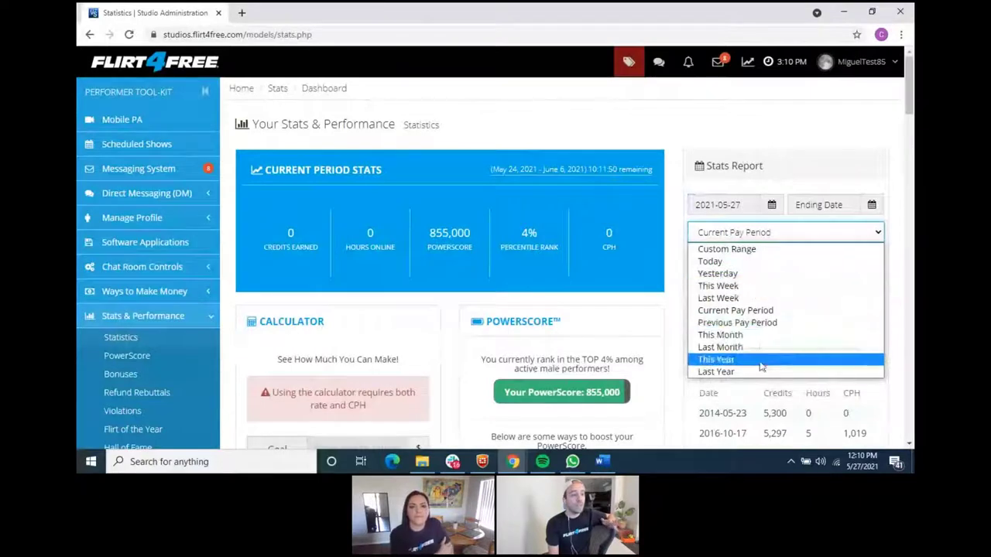
pyautogui.click(798, 140)
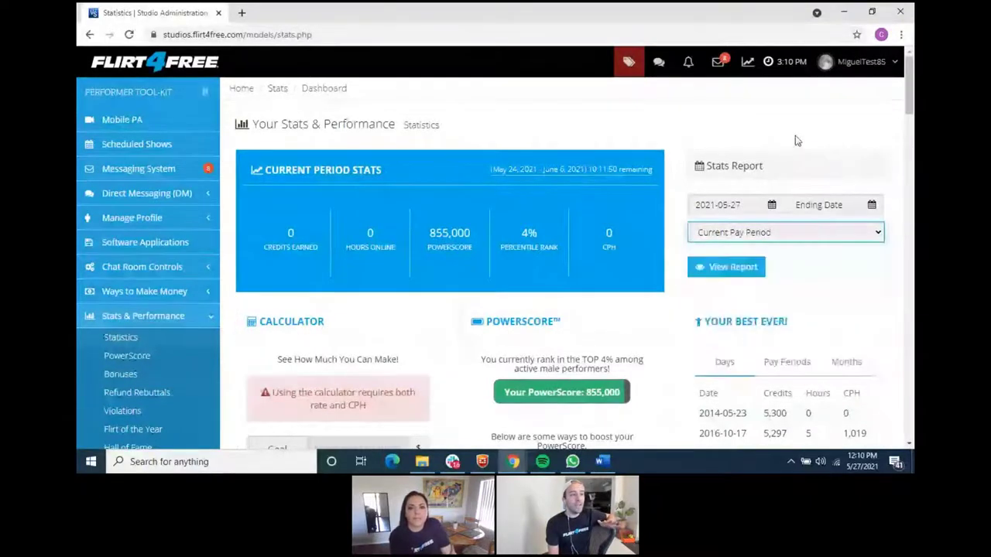
pyautogui.click(742, 273)
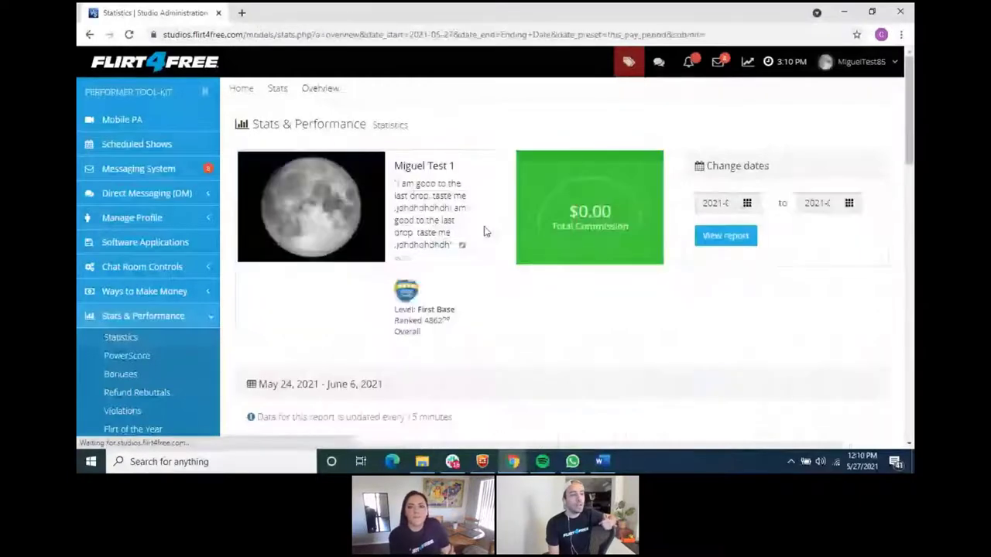
# - Check the Model Overview by Day entry for 05/24/21, then return to the Statistics page
pyautogui.scroll(-6, 482, 227)
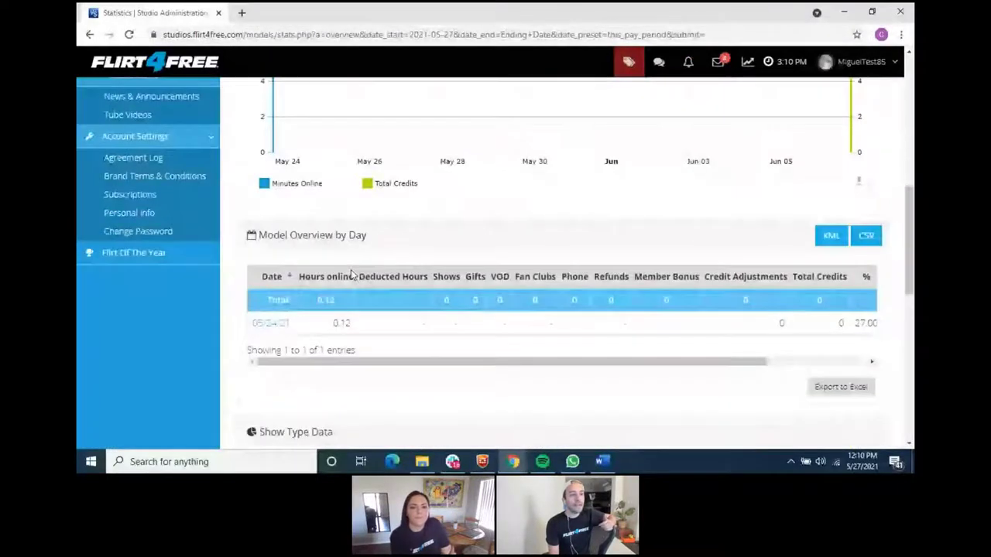
pyautogui.scroll(-1, 350, 274)
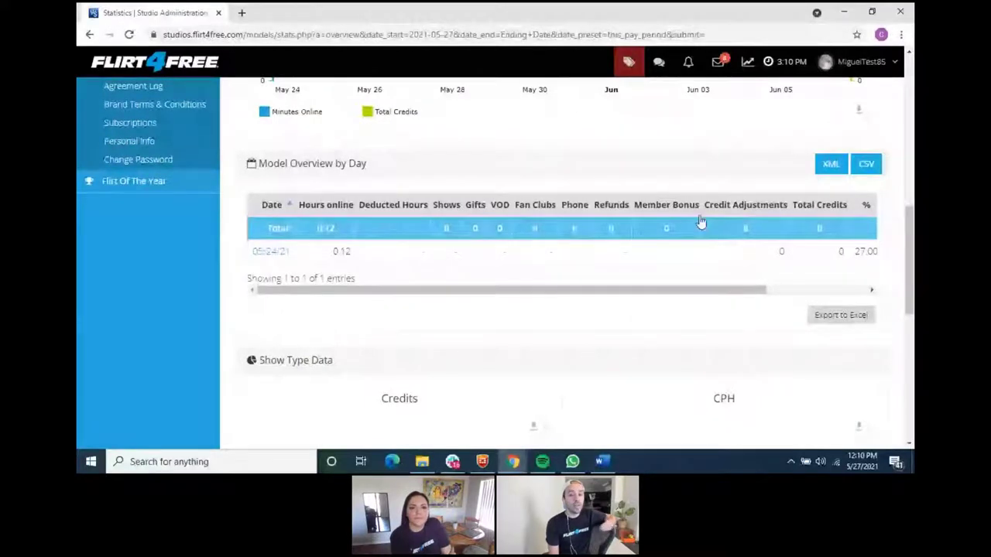
pyautogui.hotkey('alt', 'Left')
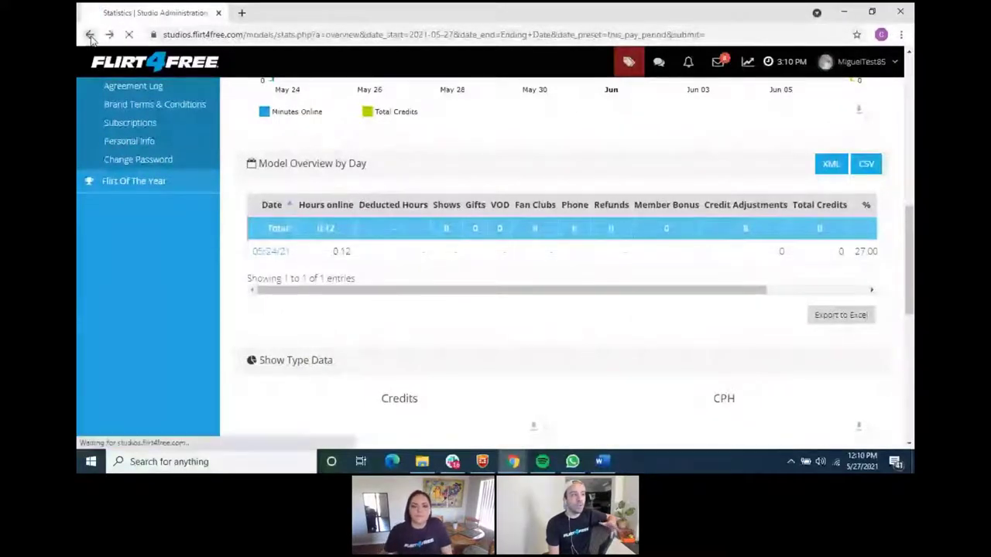
pyautogui.scroll(-2, 578, 242)
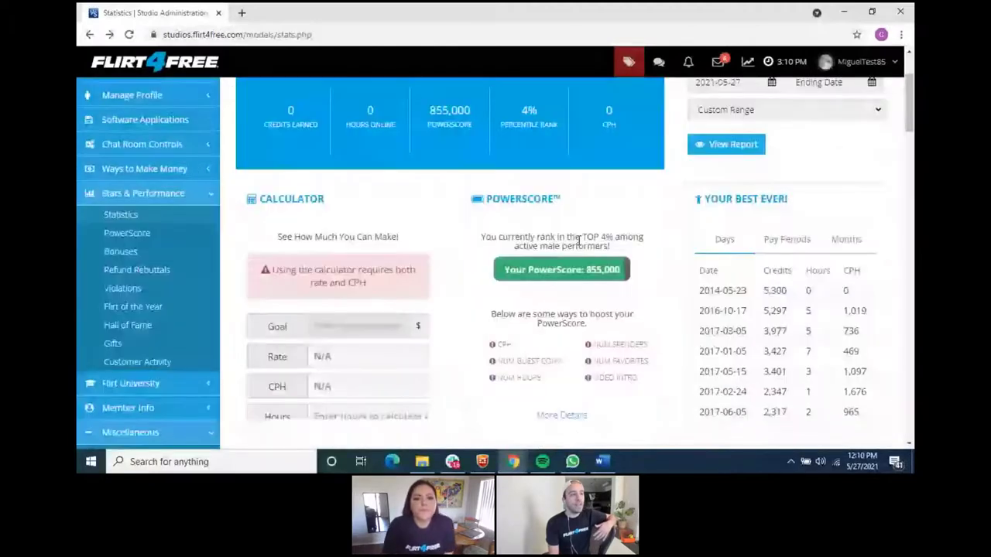
pyautogui.scroll(-1, 579, 242)
pyautogui.scroll(-1, 562, 260)
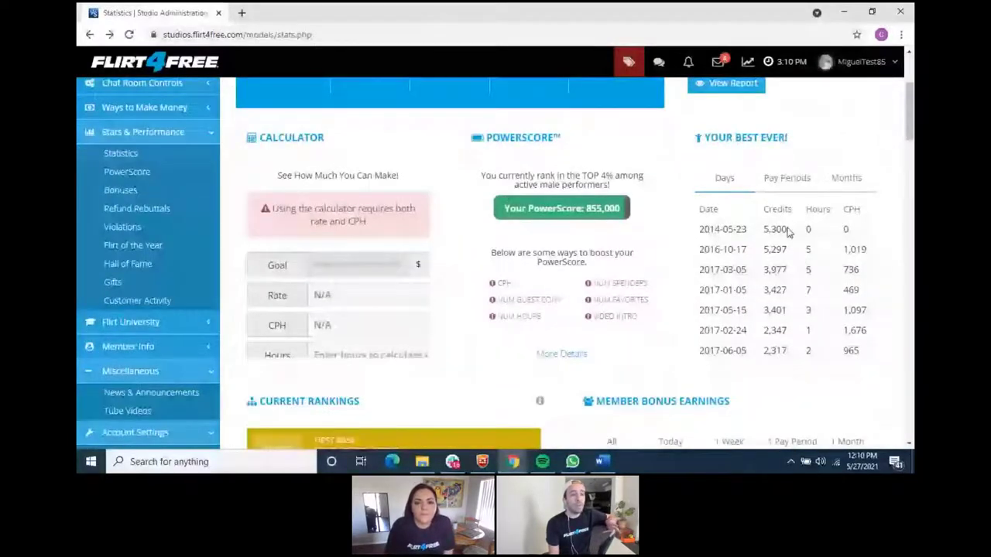
pyautogui.moveTo(747, 229); pyautogui.dragTo(711, 240)
pyautogui.click(725, 264)
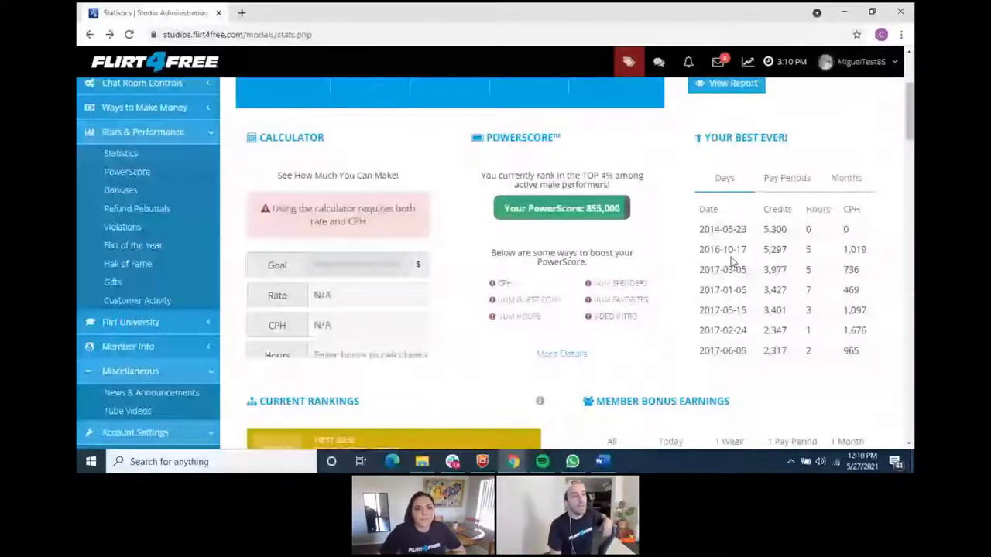
pyautogui.scroll(-1, 345, 217)
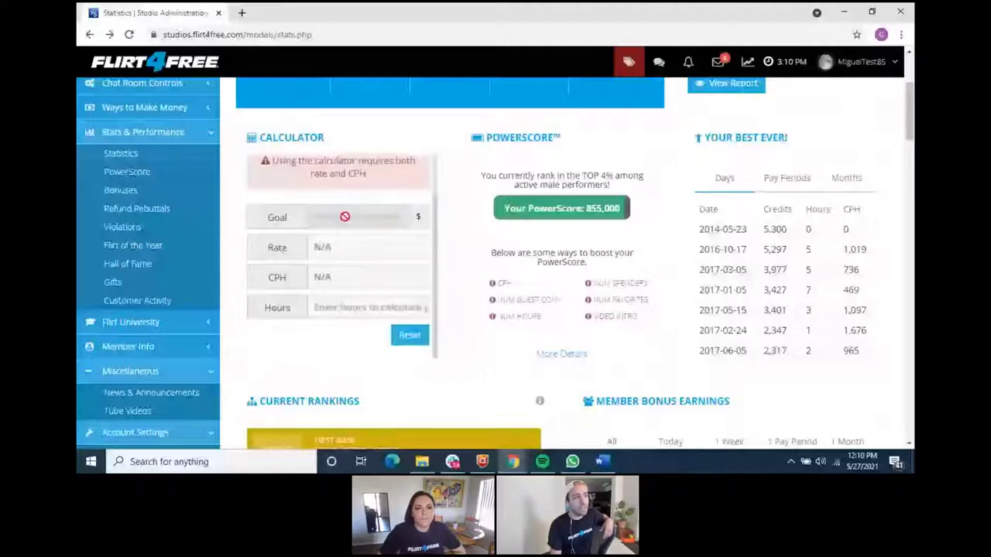
pyautogui.scroll(1, 345, 217)
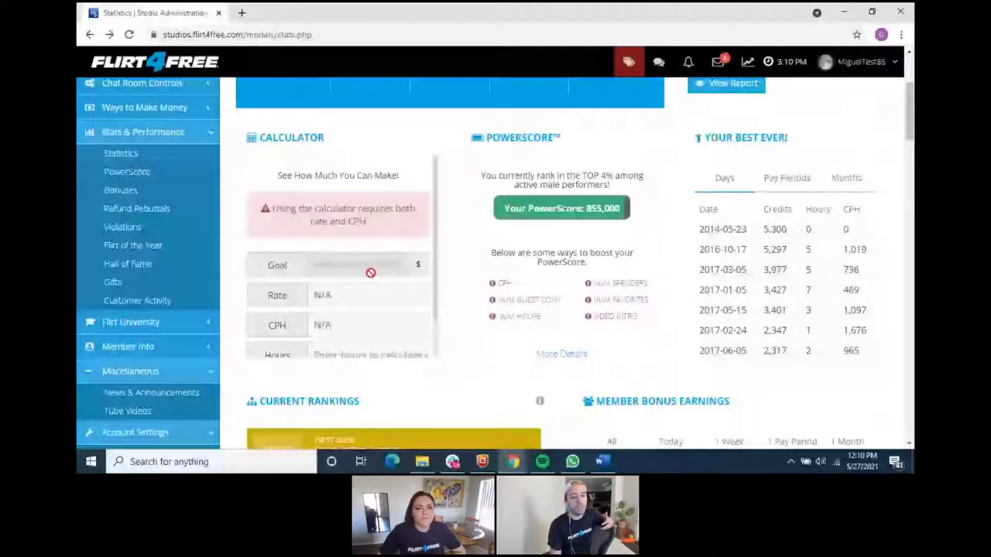
pyautogui.scroll(-1, 372, 271)
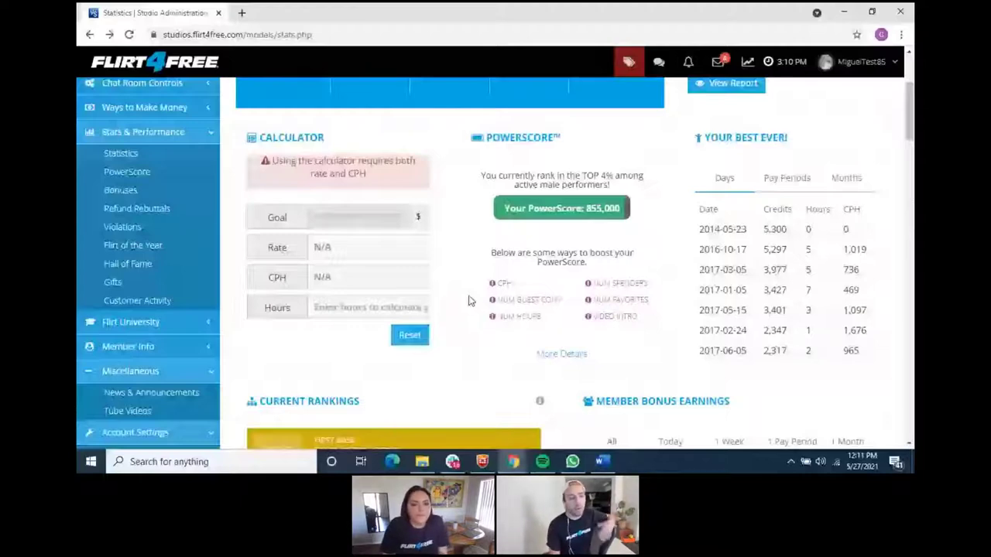
pyautogui.scroll(-5, 468, 300)
pyautogui.scroll(-2, 542, 305)
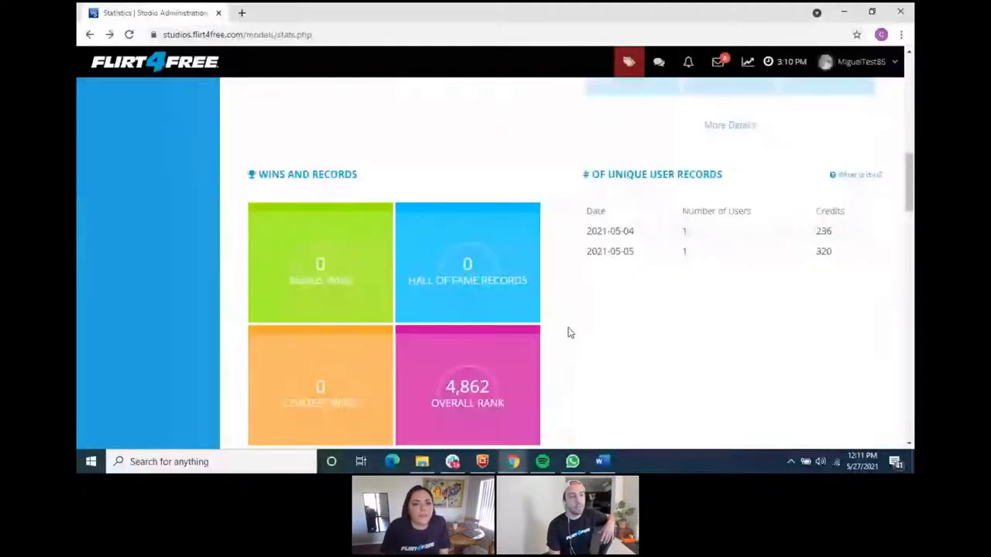
pyautogui.scroll(-10, 570, 341)
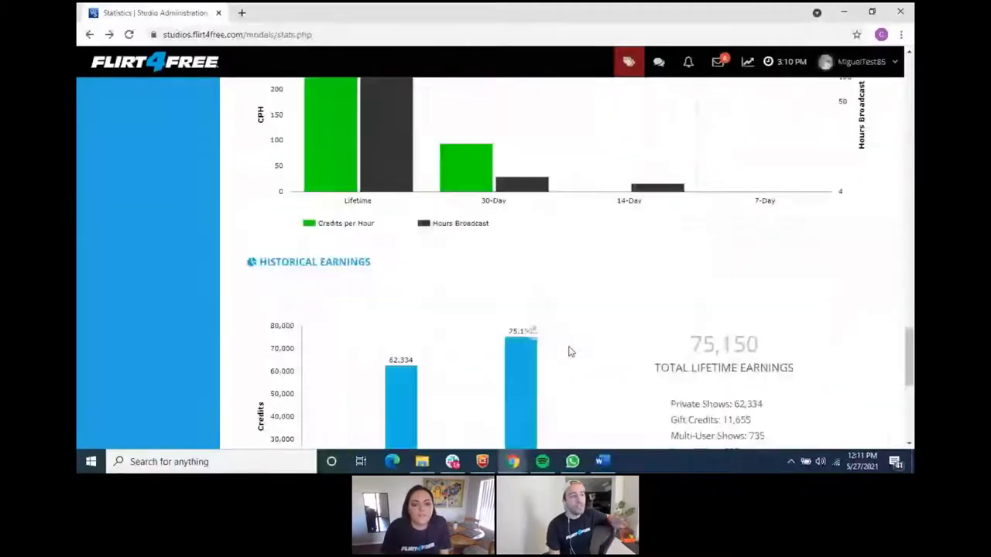
pyautogui.scroll(-1, 569, 352)
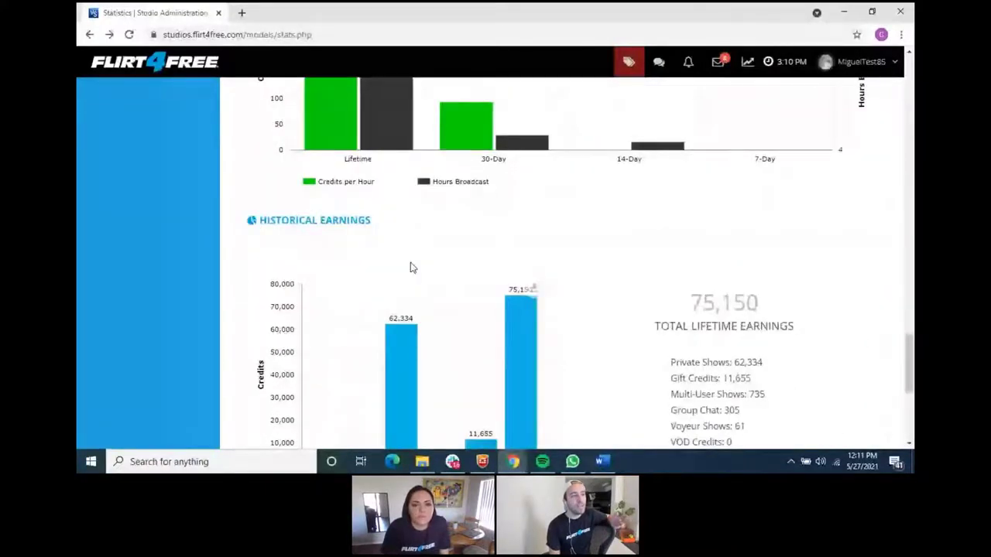
pyautogui.scroll(-2, 413, 268)
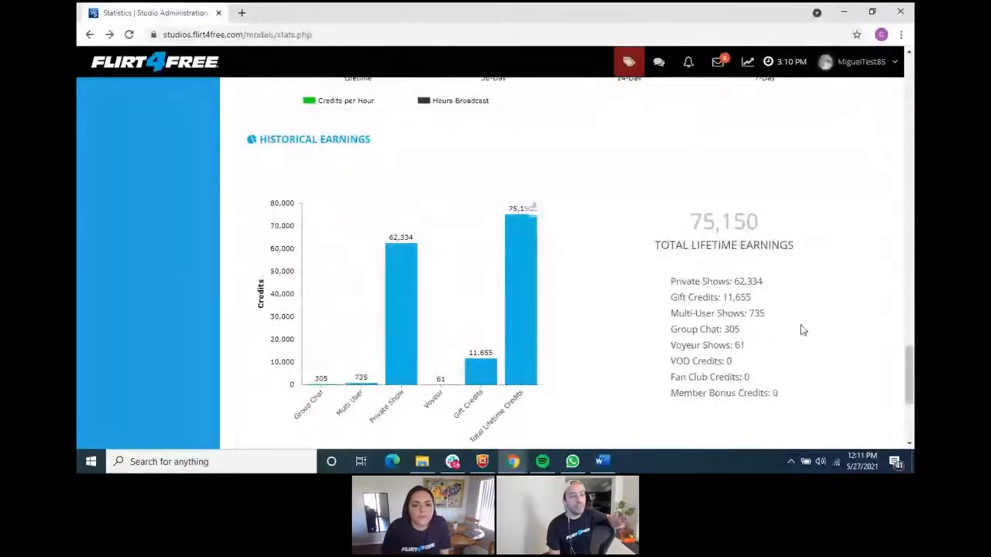
pyautogui.scroll(10, 460, 295)
pyautogui.scroll(6, 469, 302)
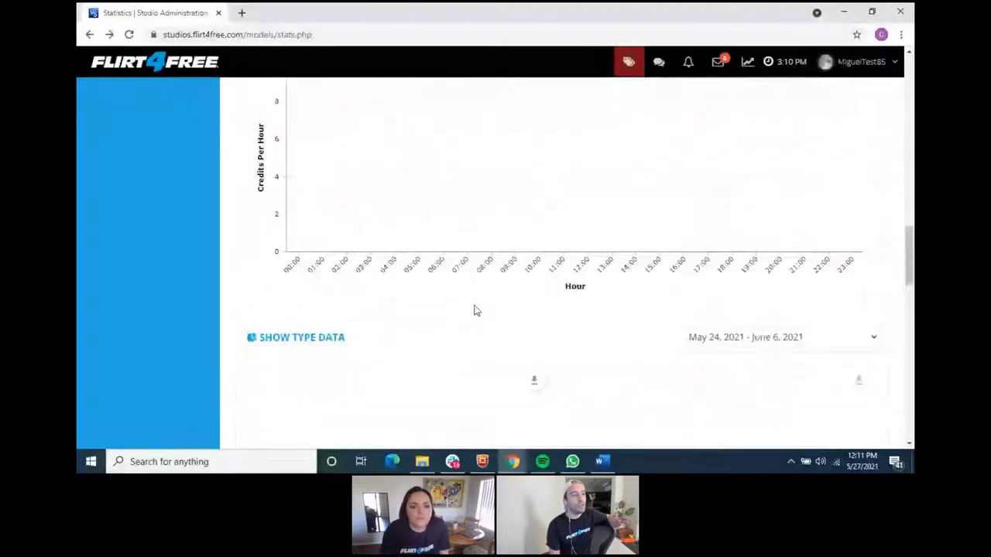
pyautogui.scroll(-7, 416, 268)
pyautogui.scroll(-2, 472, 248)
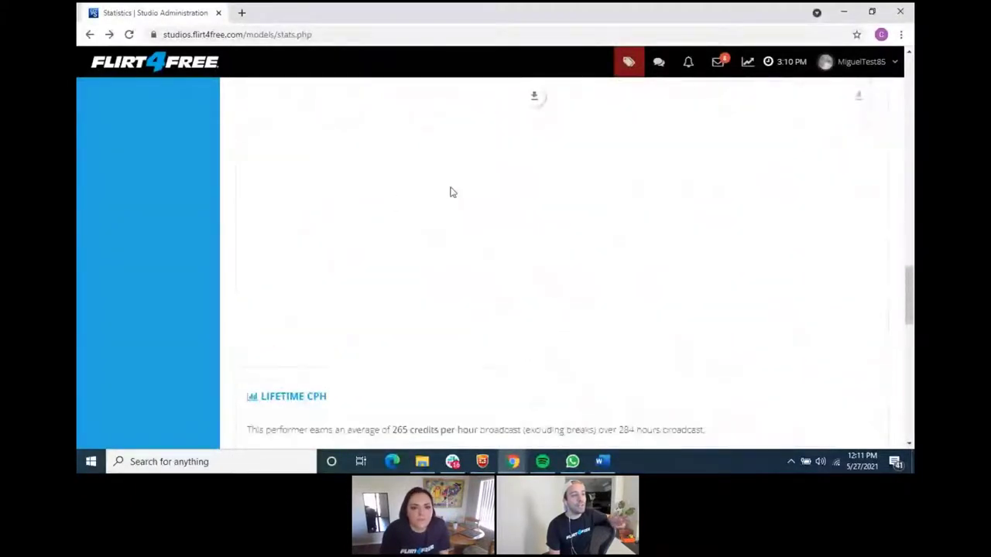
pyautogui.scroll(2, 441, 221)
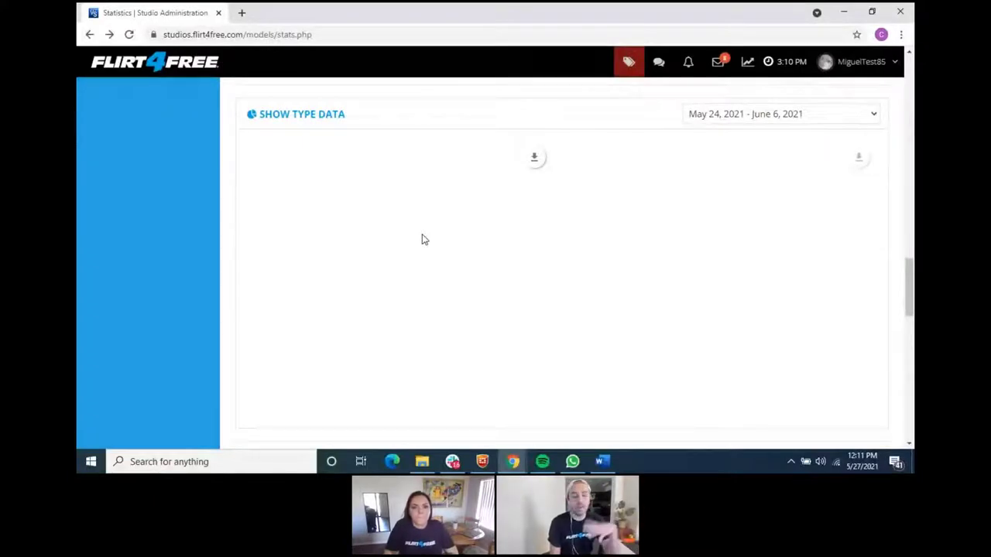
pyautogui.scroll(10, 423, 239)
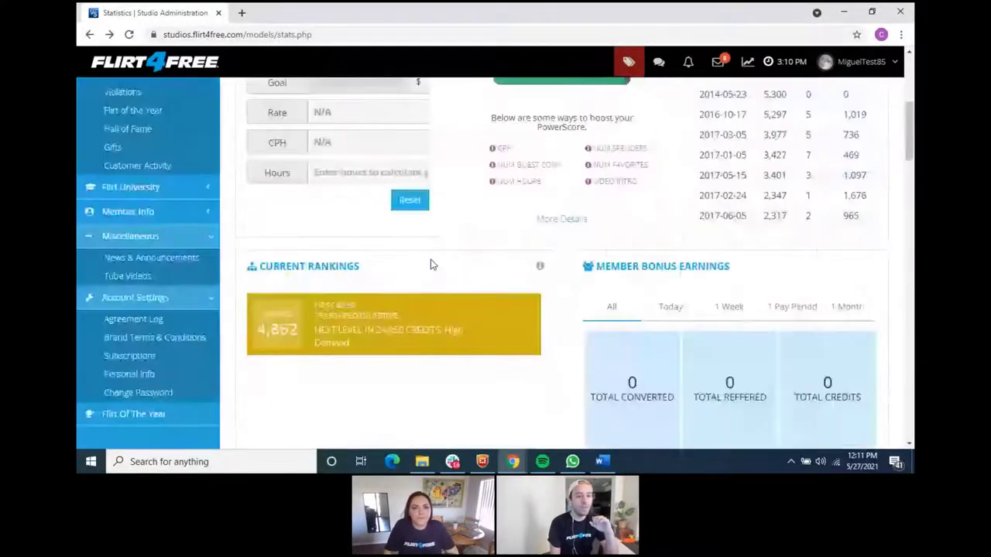
pyautogui.scroll(3, 433, 265)
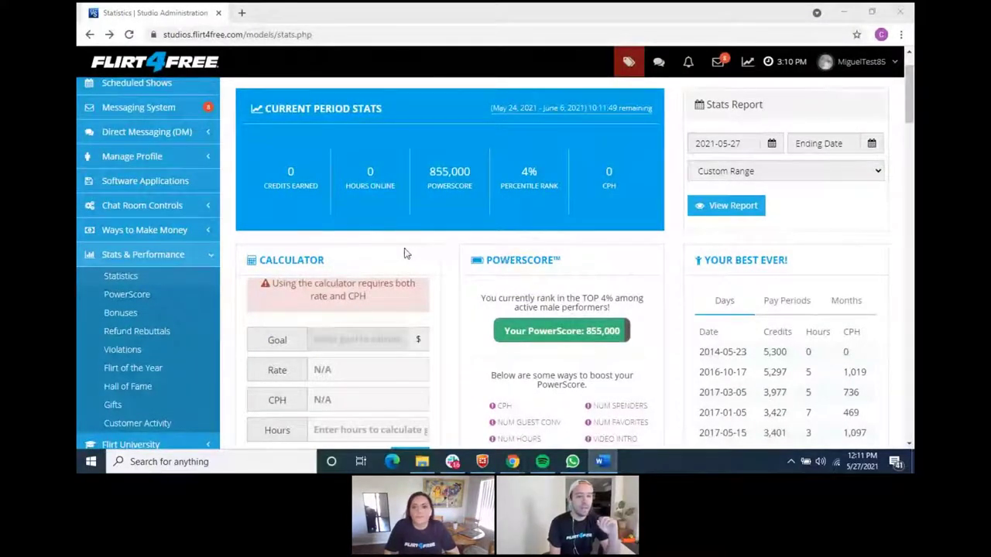
# - Open PowerScore and review the 855,000-point, Top 4% score and its weighted metric breakdown
pyautogui.click(136, 297)
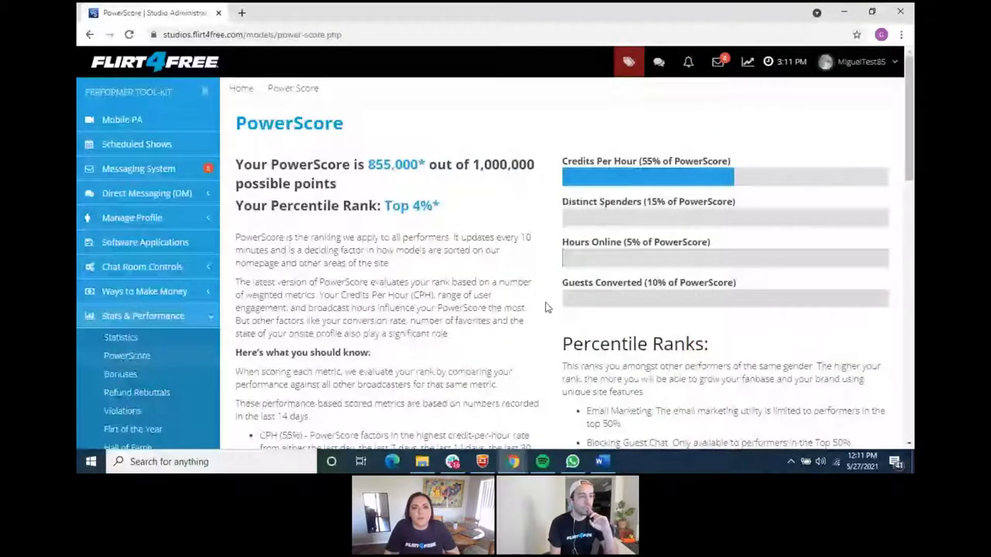
pyautogui.scroll(-4, 530, 288)
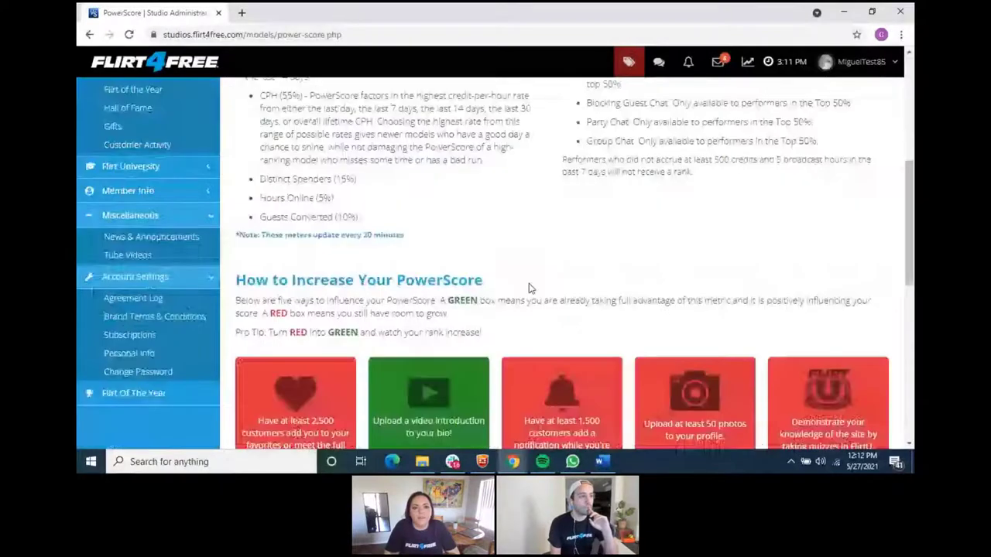
pyautogui.scroll(-1, 530, 288)
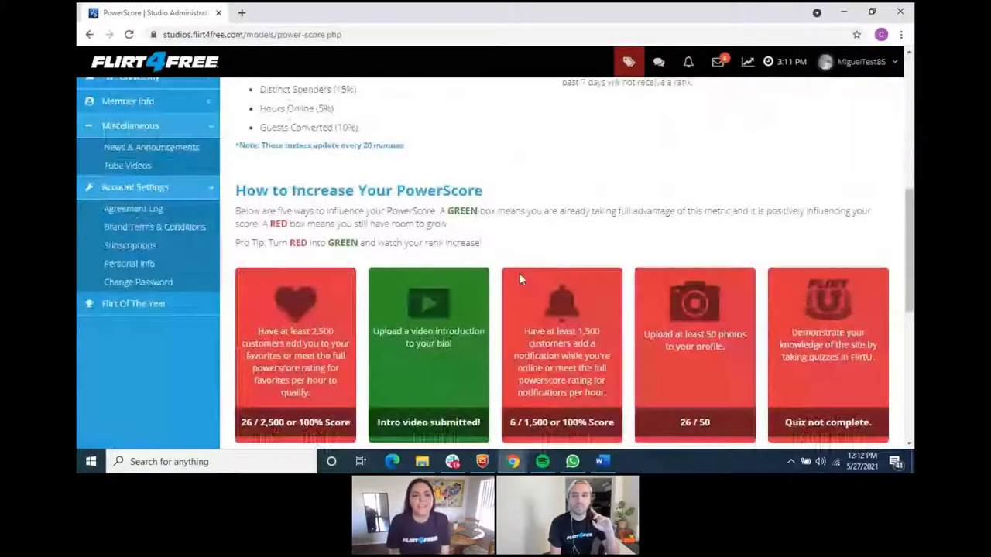
pyautogui.scroll(5, 519, 274)
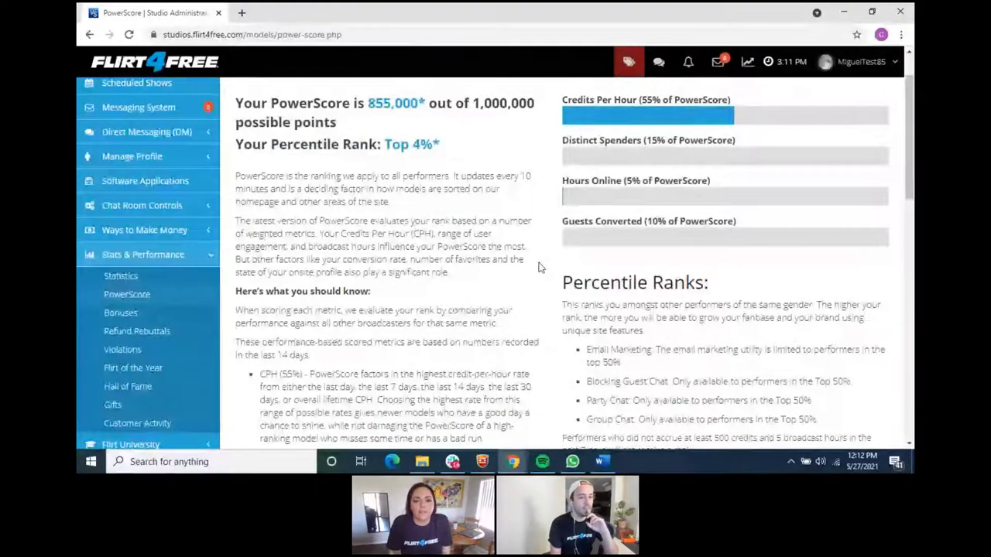
pyautogui.scroll(-1, 540, 267)
pyautogui.scroll(-3, 540, 268)
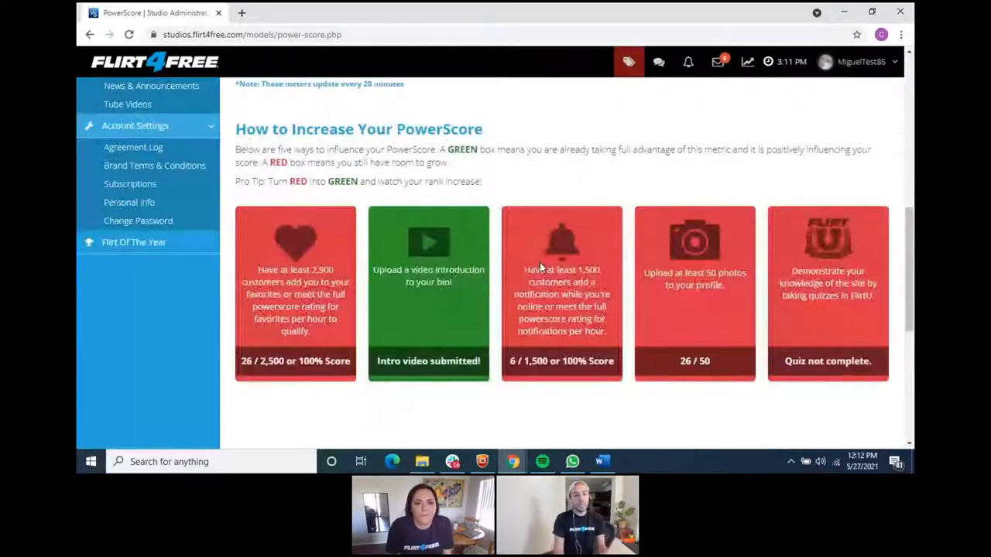
pyautogui.scroll(4, 780, 124)
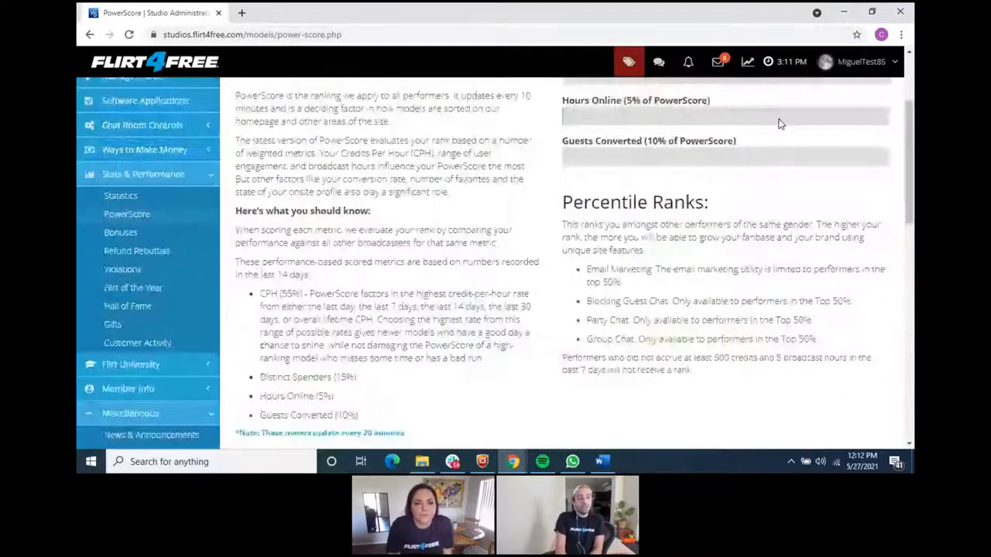
pyautogui.scroll(2, 780, 124)
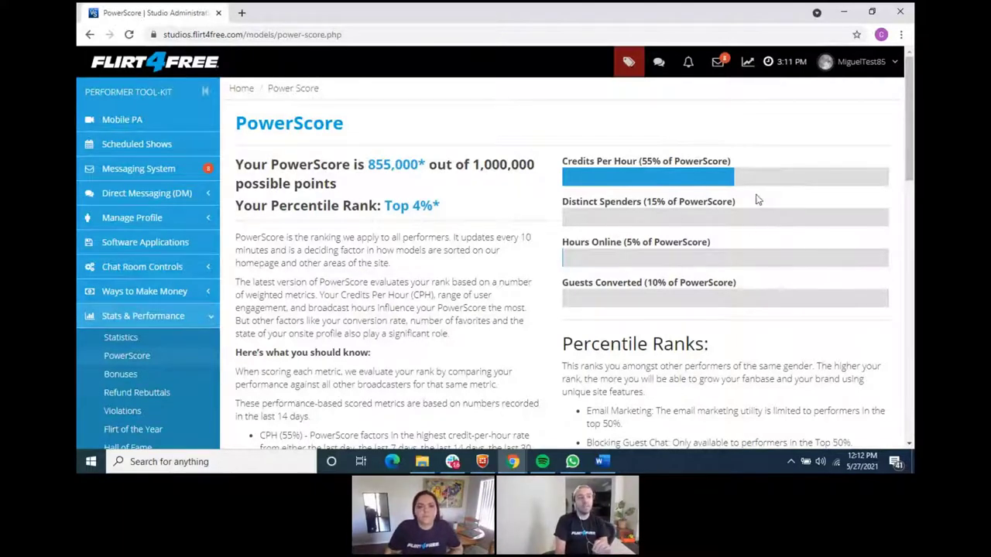
pyautogui.moveTo(758, 200); pyautogui.dragTo(586, 202)
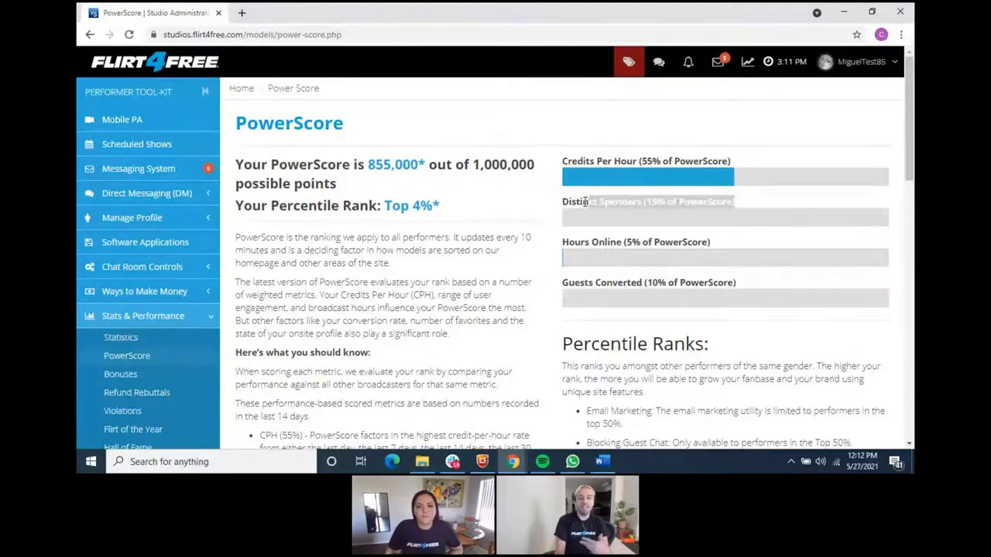
pyautogui.click(587, 204)
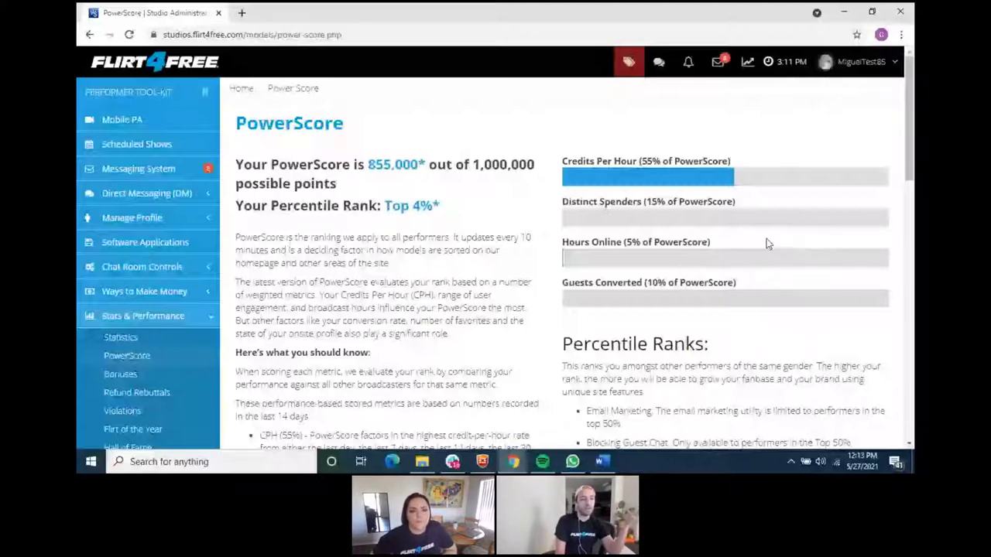
pyautogui.moveTo(740, 283); pyautogui.dragTo(580, 287)
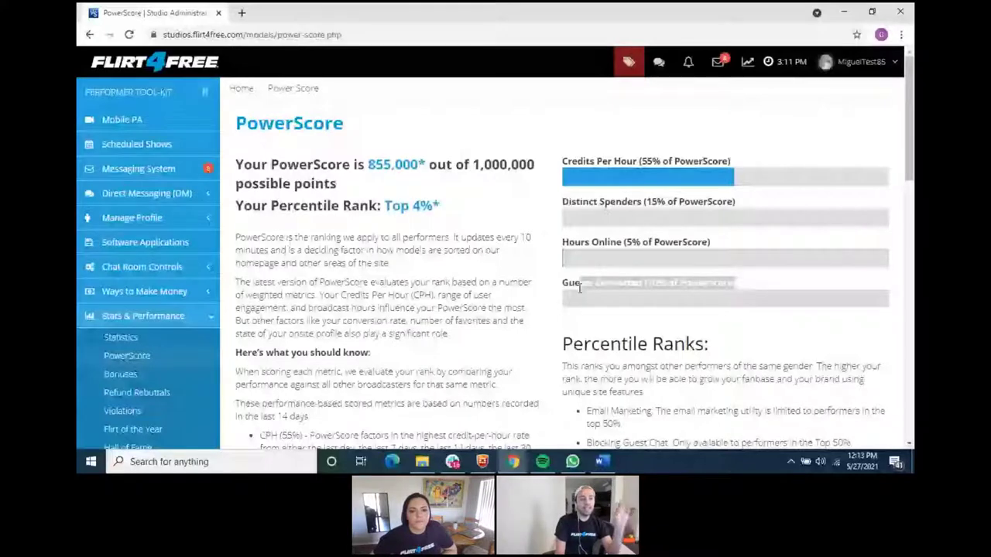
pyautogui.click(581, 288)
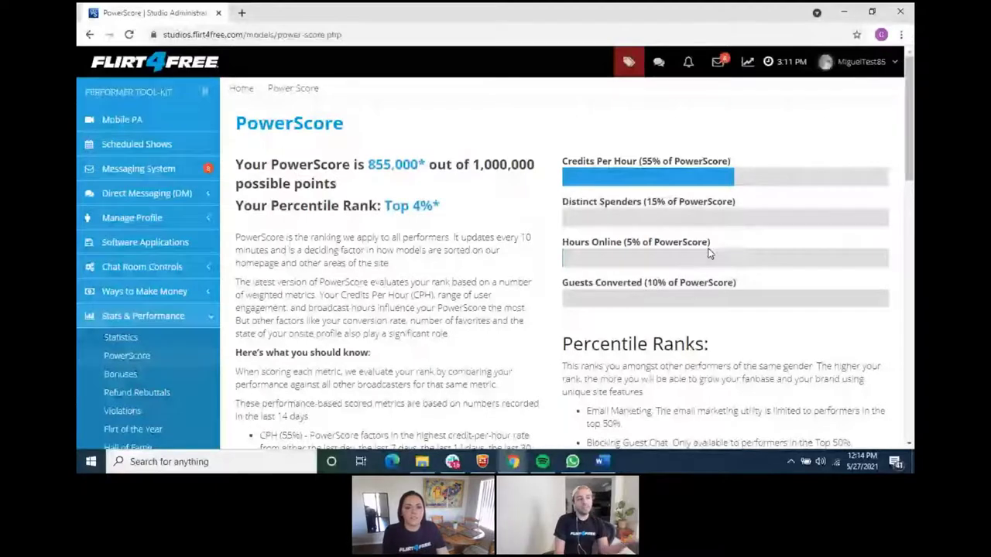
pyautogui.scroll(-8, 708, 252)
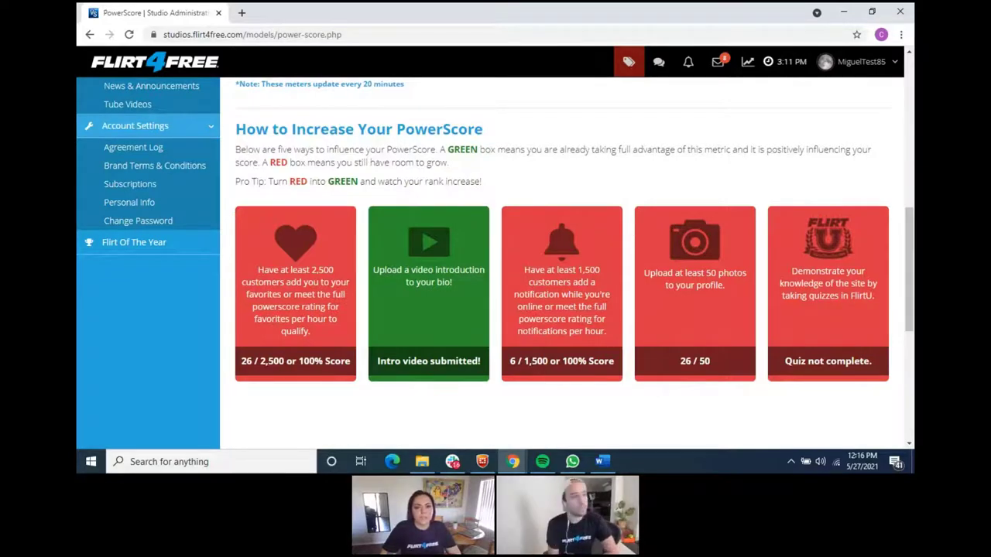
pyautogui.scroll(2, 95, 384)
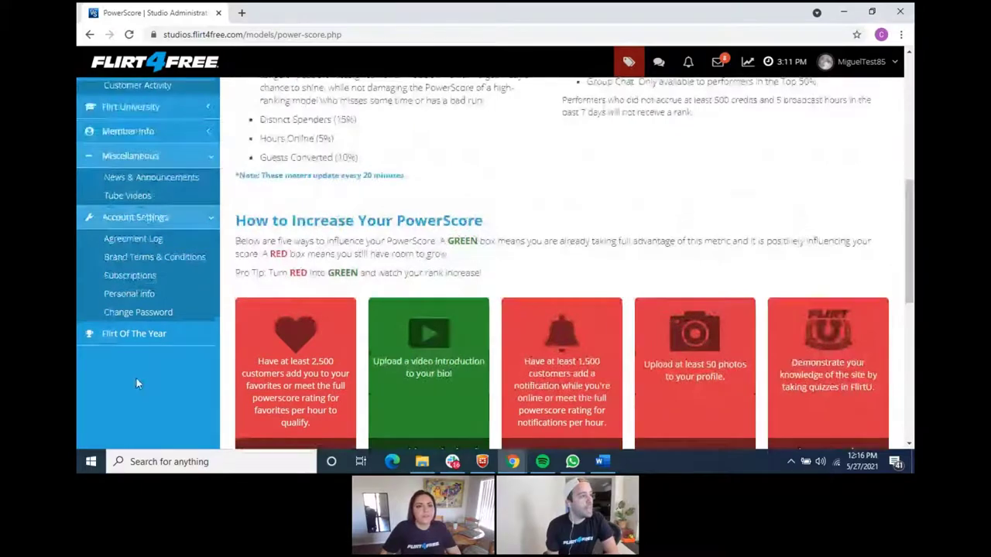
pyautogui.scroll(5, 275, 291)
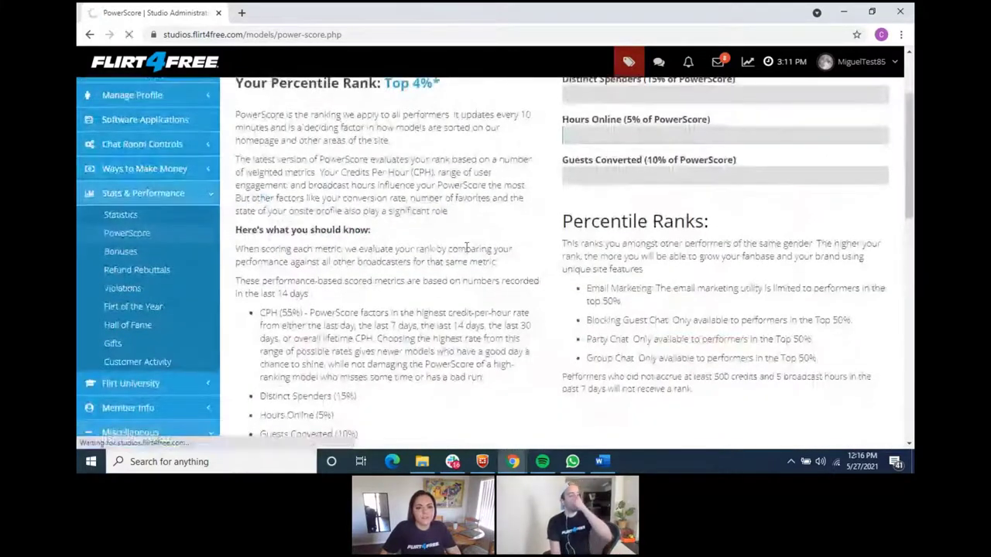
# - Scroll through the May 27, 2021 Flirt of the Day bonus rankings, including the $50 prize
pyautogui.scroll(-1, 306, 260)
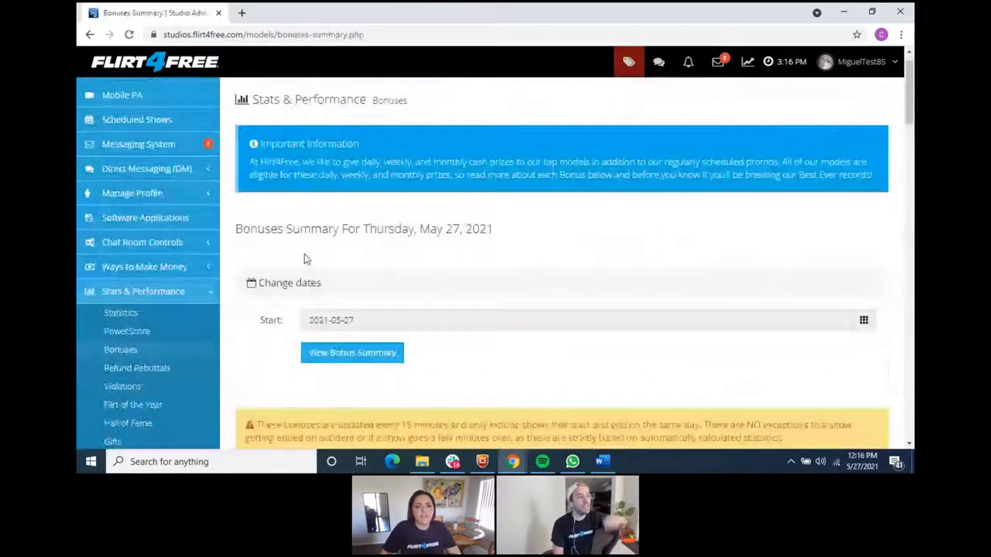
pyautogui.scroll(-10, 304, 259)
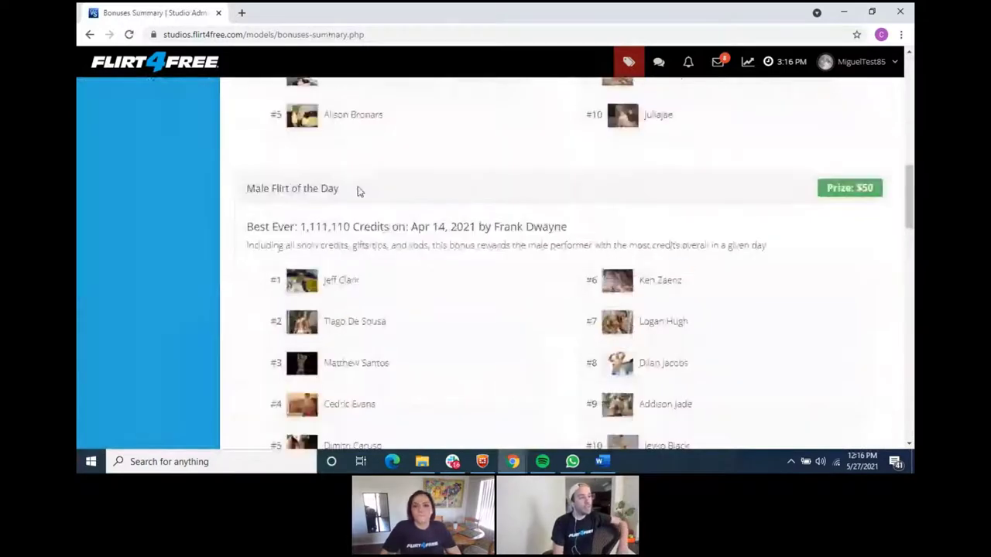
pyautogui.scroll(-3, 310, 233)
pyautogui.scroll(6, 402, 263)
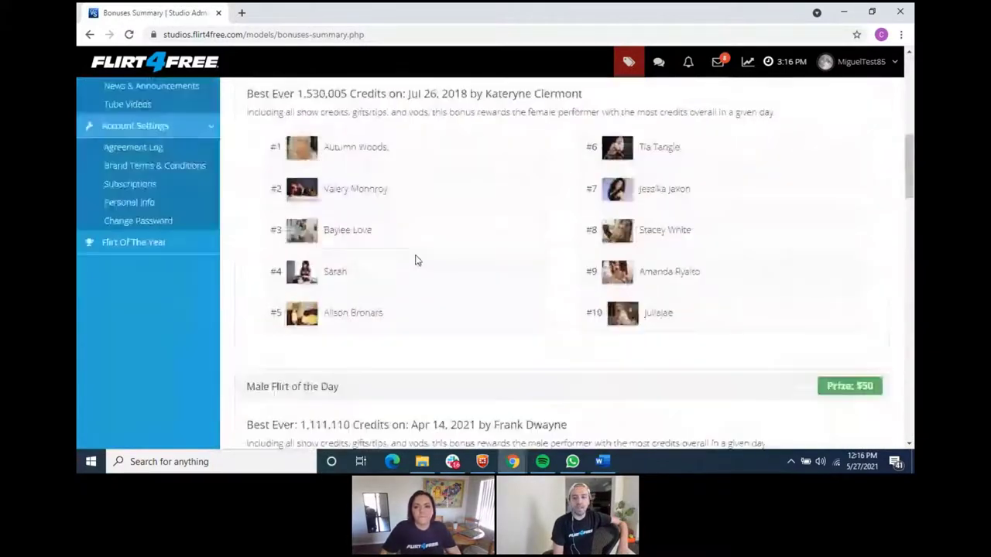
pyautogui.scroll(6, 415, 261)
pyautogui.scroll(-2, 177, 224)
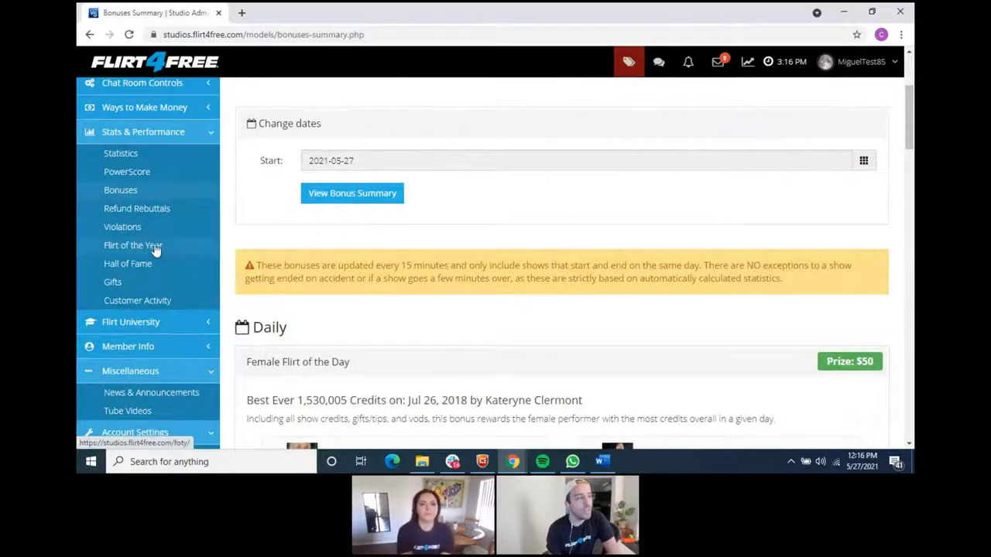
# - Open Customer Activity and view the May 1 to May 26, 2021 date range
pyautogui.click(132, 306)
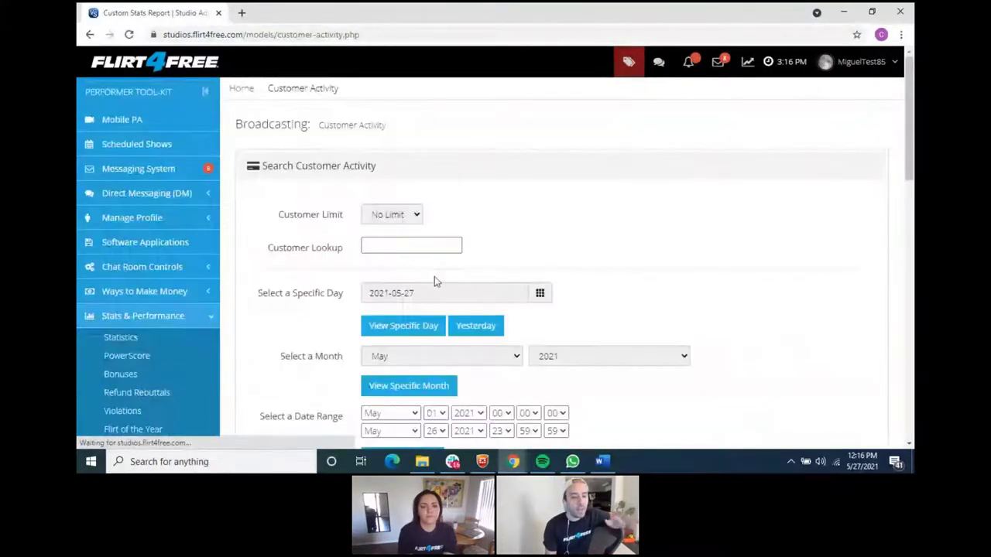
pyautogui.scroll(-2, 584, 367)
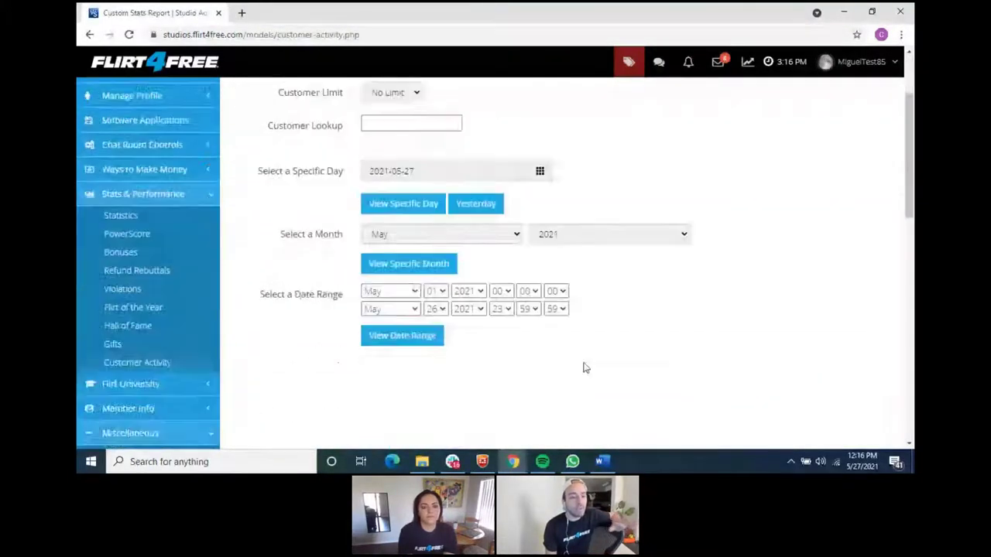
pyautogui.scroll(1, 586, 368)
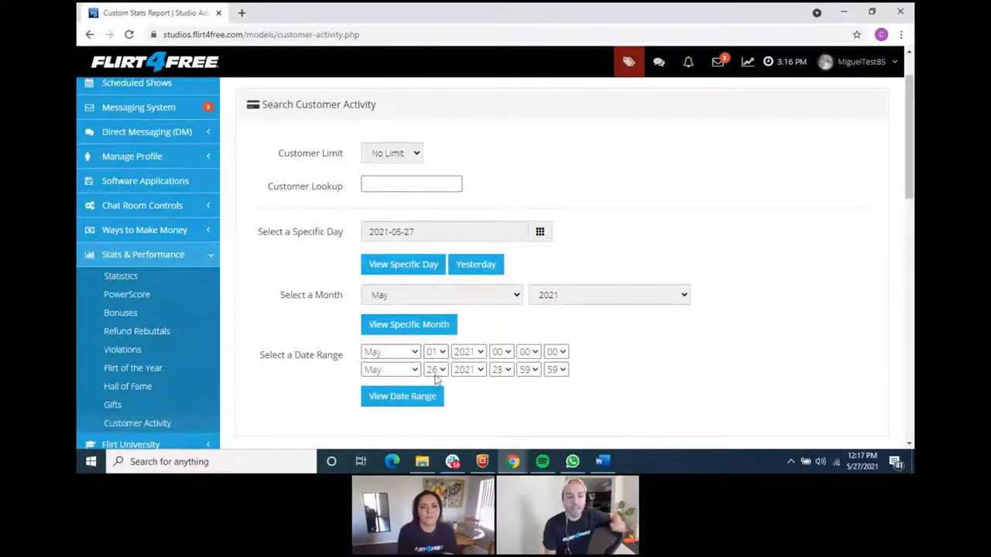
pyautogui.click(419, 398)
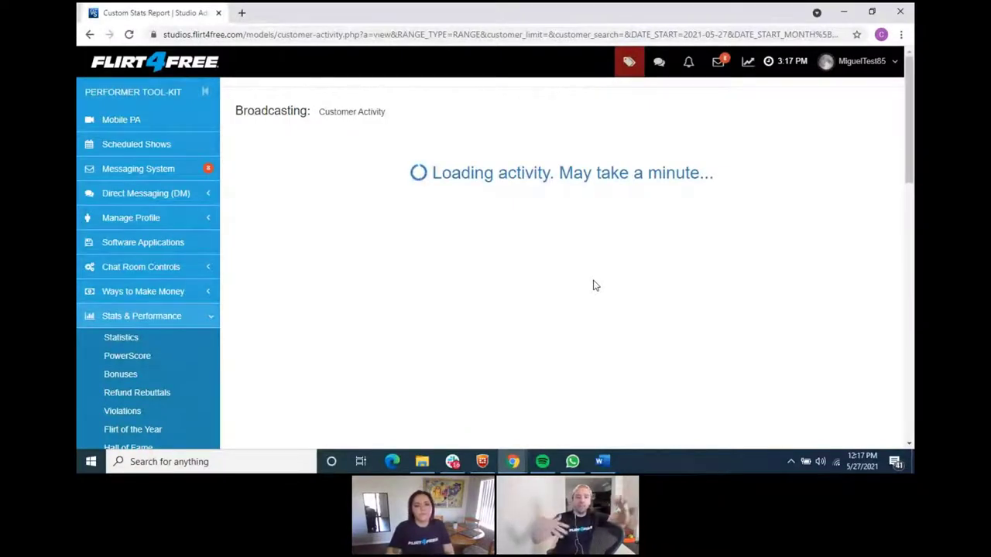
# - Review the Credit Receipts by Type and by Customer charts: 550 gift/tip credits, 6 show credits
pyautogui.scroll(-1, 608, 277)
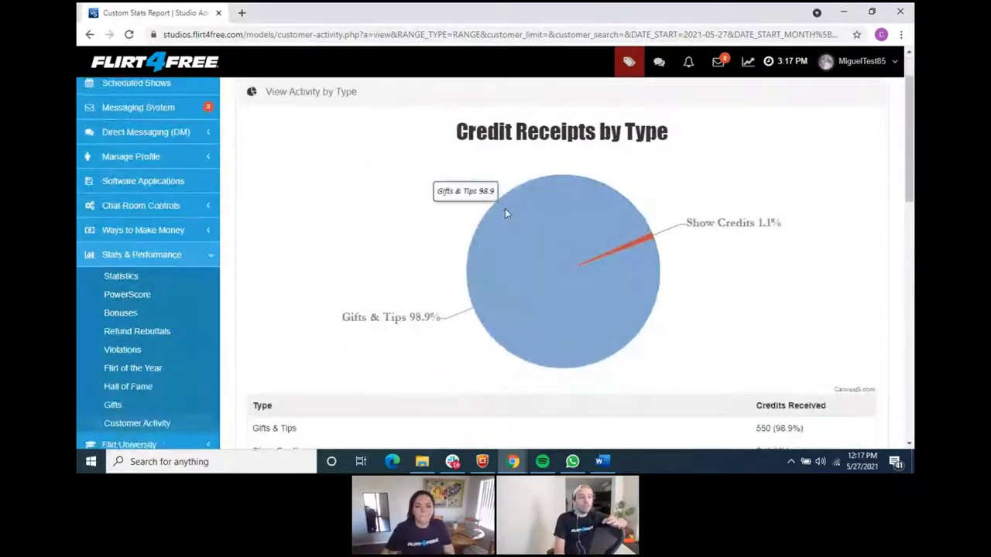
pyautogui.scroll(-3, 464, 220)
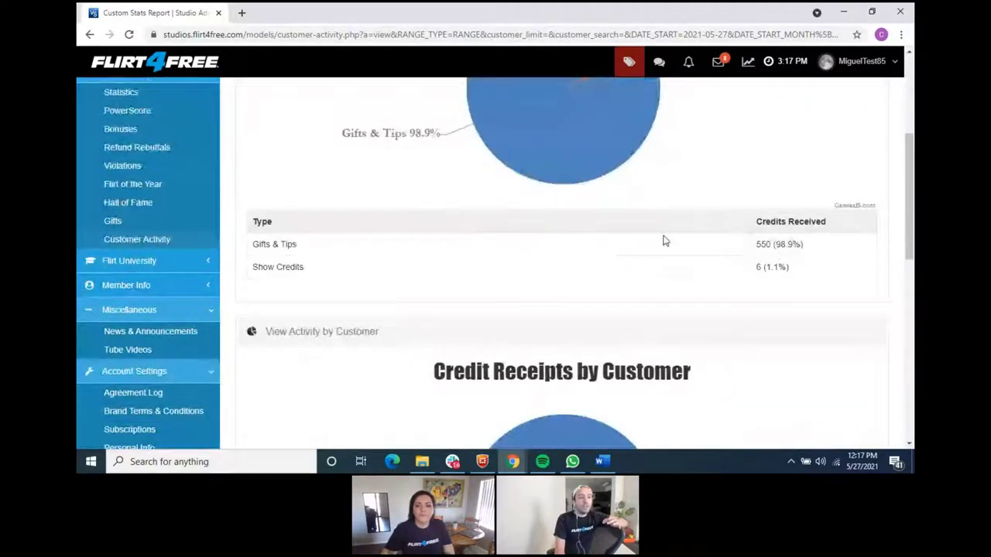
pyautogui.scroll(-1, 663, 239)
pyautogui.scroll(-2, 537, 282)
pyautogui.scroll(-1, 666, 337)
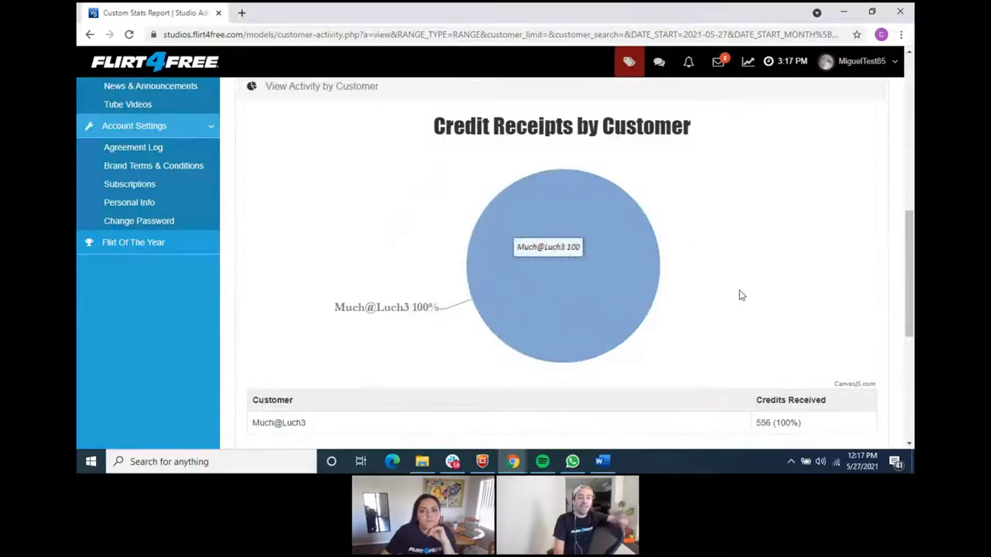
pyautogui.scroll(-3, 604, 288)
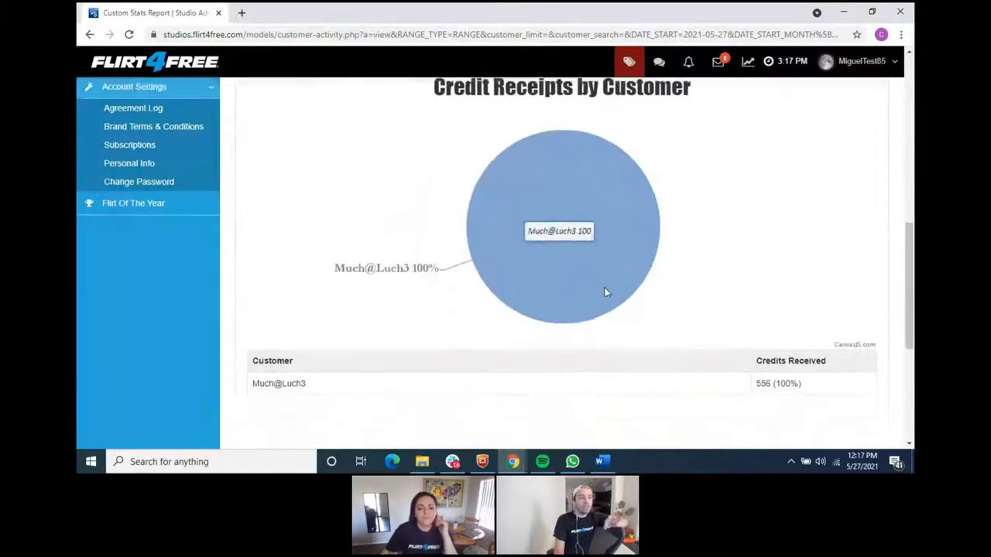
pyautogui.scroll(4, 607, 293)
pyautogui.scroll(-2, 626, 290)
pyautogui.scroll(8, 625, 290)
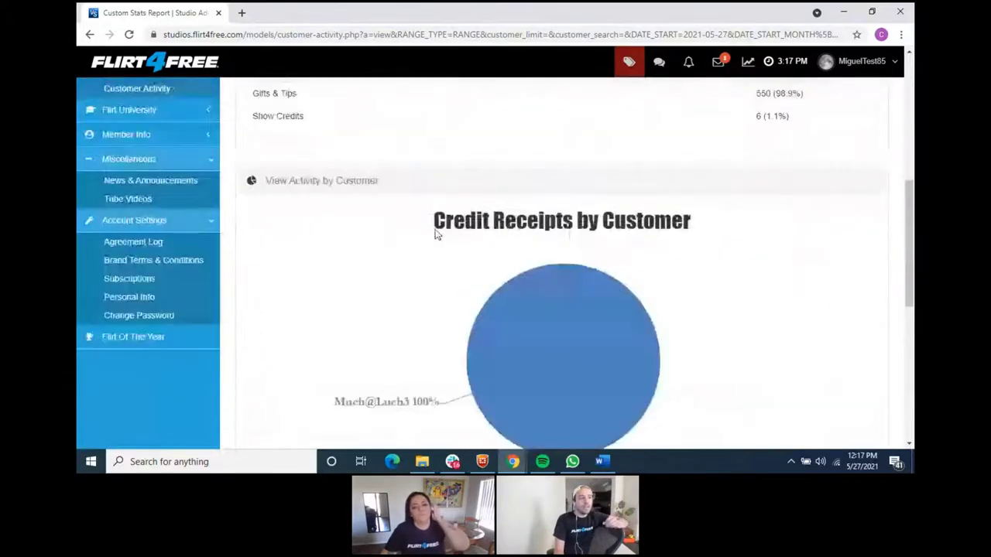
# - Back on the search form, pick 2 March 2021 as the specific day
pyautogui.hotkey('alt', 'Left')
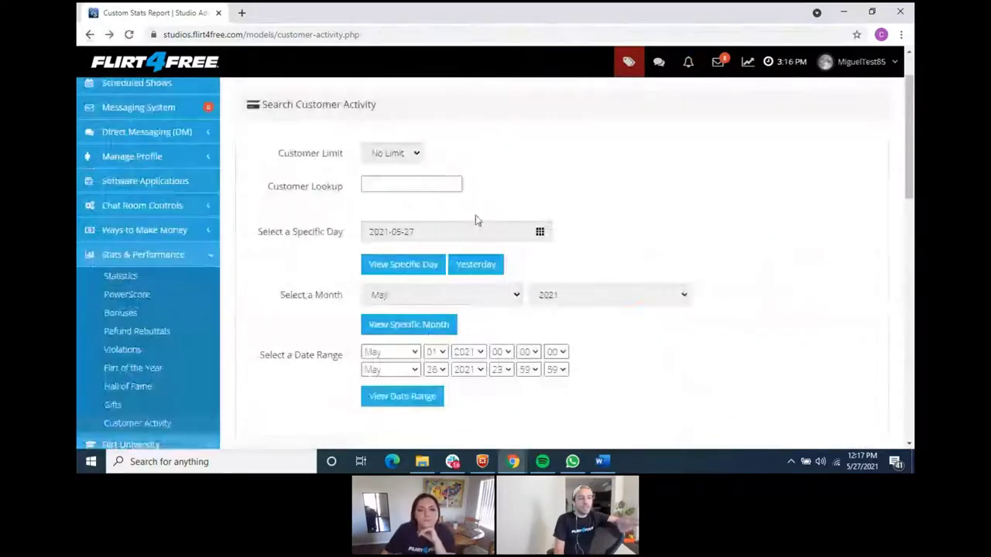
pyautogui.click(488, 226)
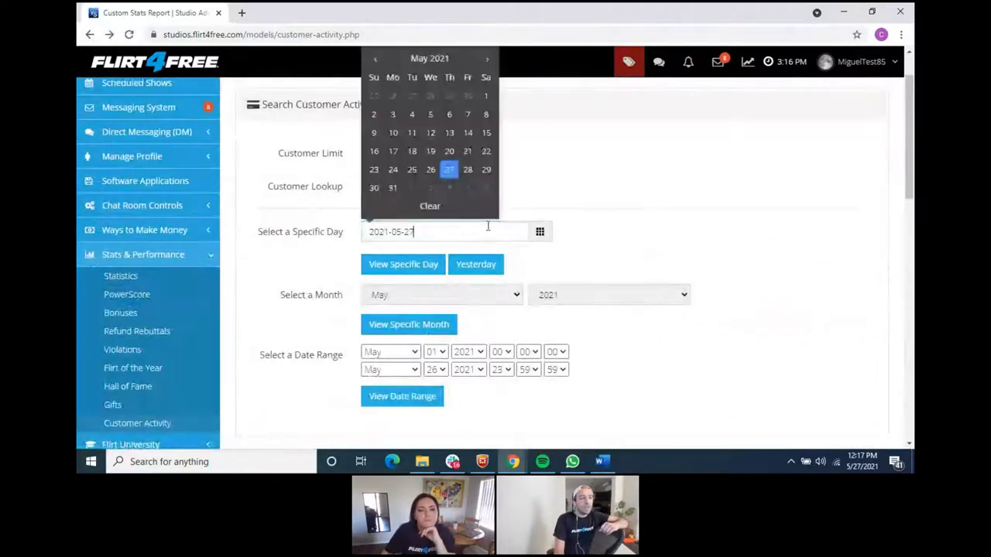
pyautogui.click(376, 62)
pyautogui.click(377, 62)
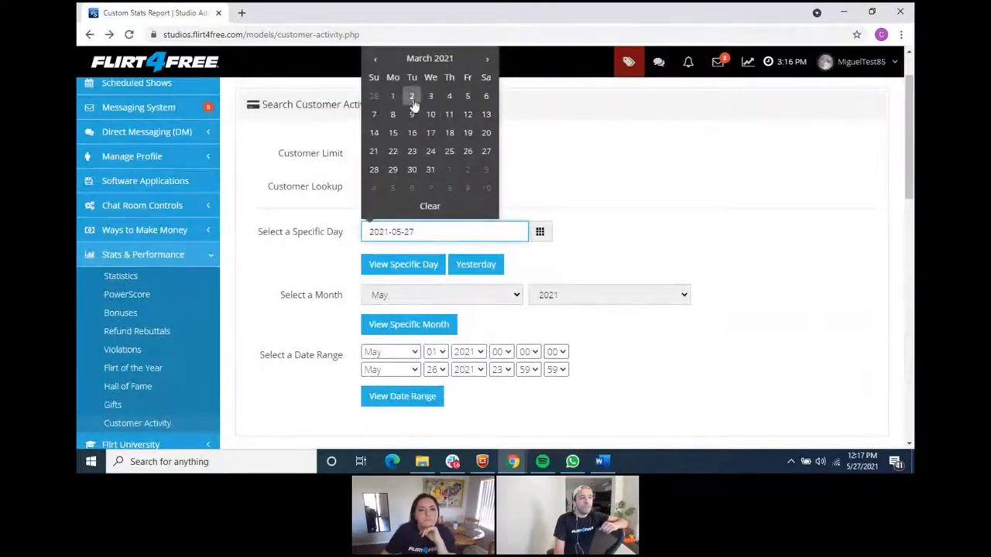
pyautogui.click(412, 95)
pyautogui.click(673, 200)
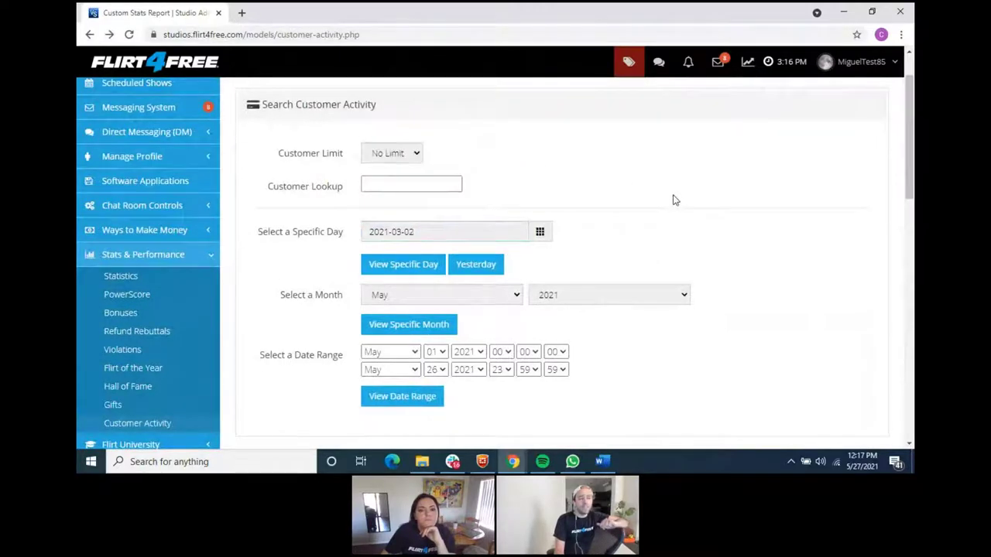
# - Set the date range to start May 2020, with both range years set to 2020
pyautogui.click(401, 352)
pyautogui.click(403, 352)
pyautogui.click(480, 352)
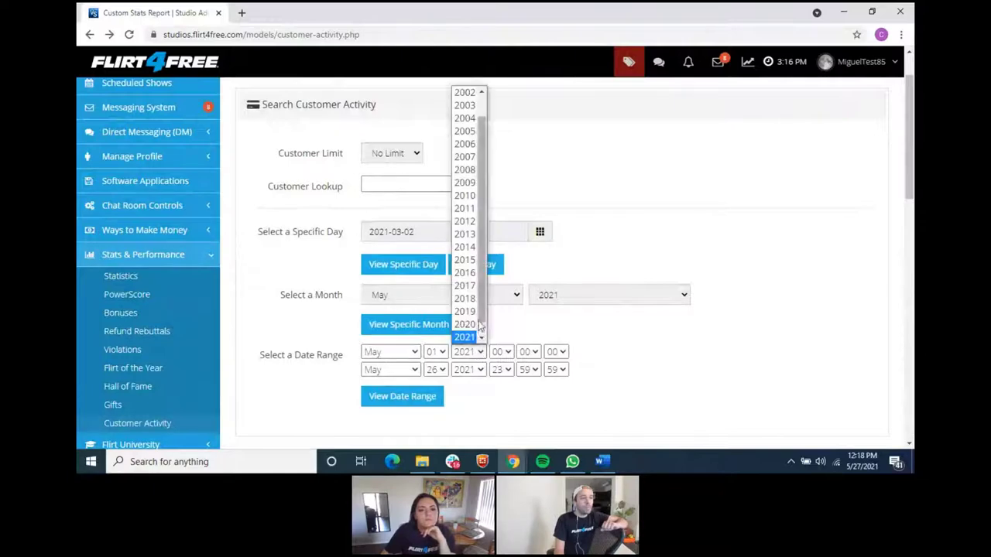
pyautogui.click(473, 326)
pyautogui.click(468, 369)
pyautogui.click(488, 348)
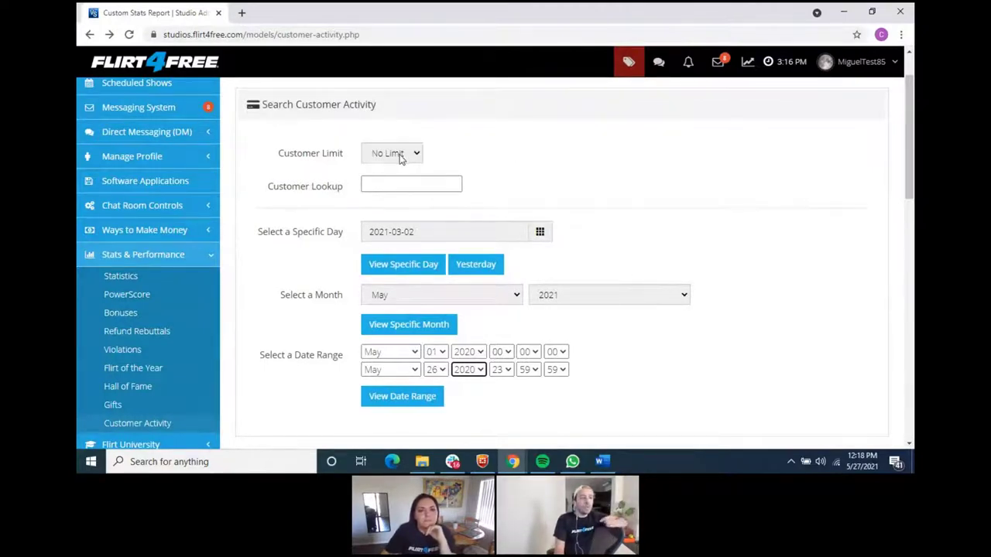
# - Enter a customer's screen name in Customer Lookup
pyautogui.click(442, 181)
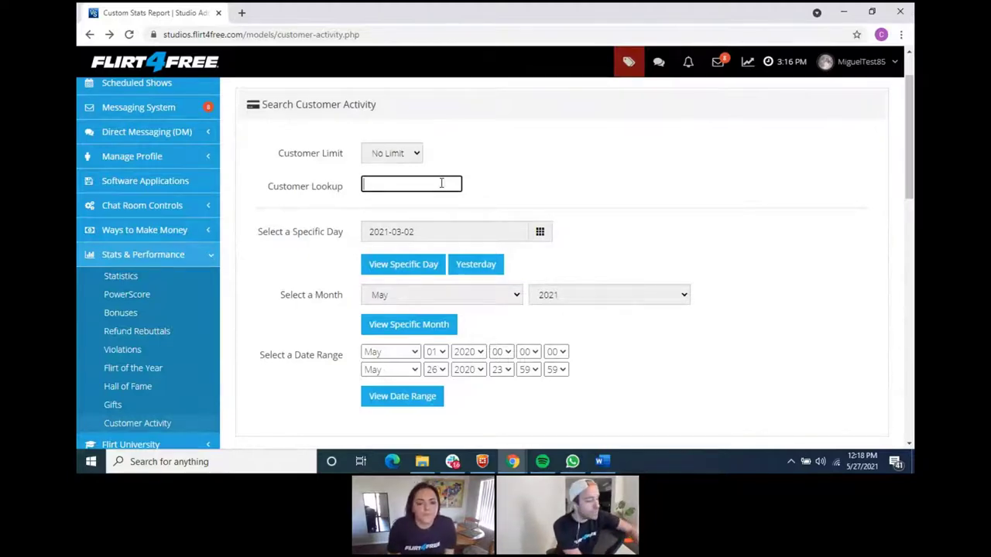
pyautogui.write('VsCarlos')
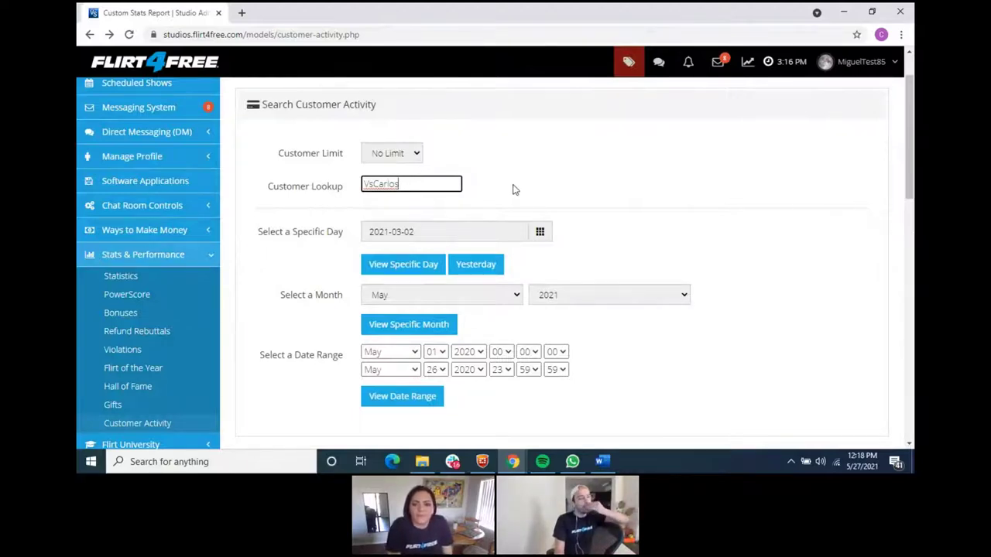
pyautogui.click(203, 256)
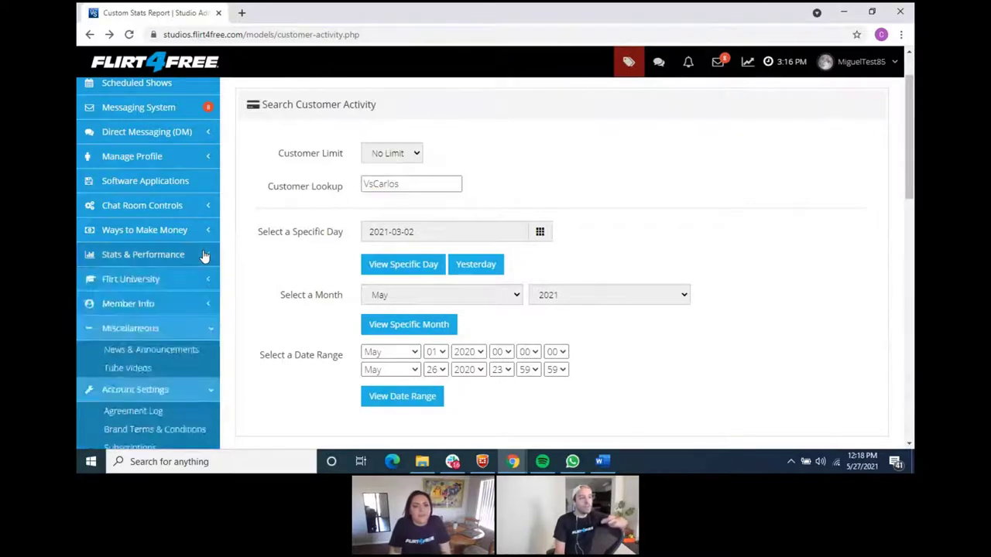
pyautogui.click(204, 279)
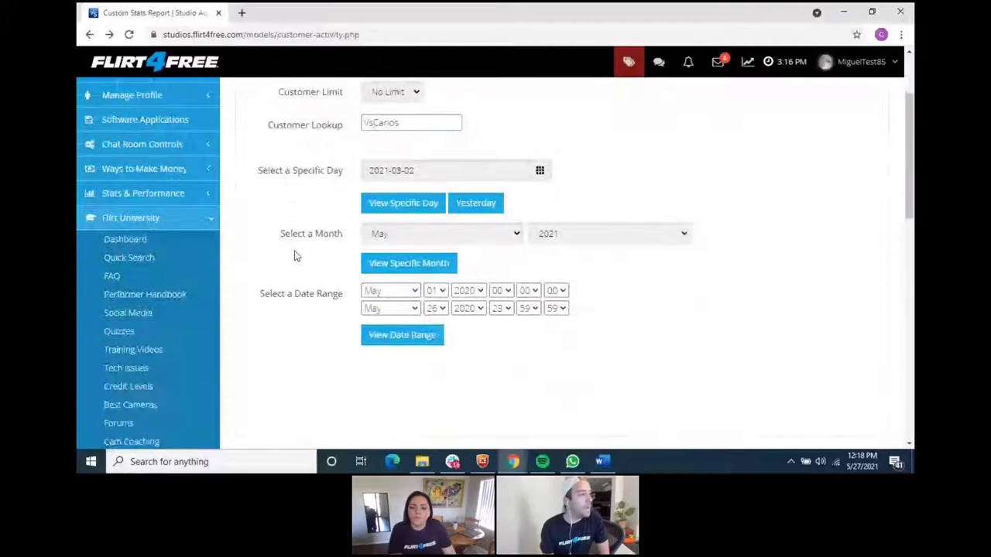
# - Open the Flirt University dashboard and browse its Training Videos page
pyautogui.click(148, 240)
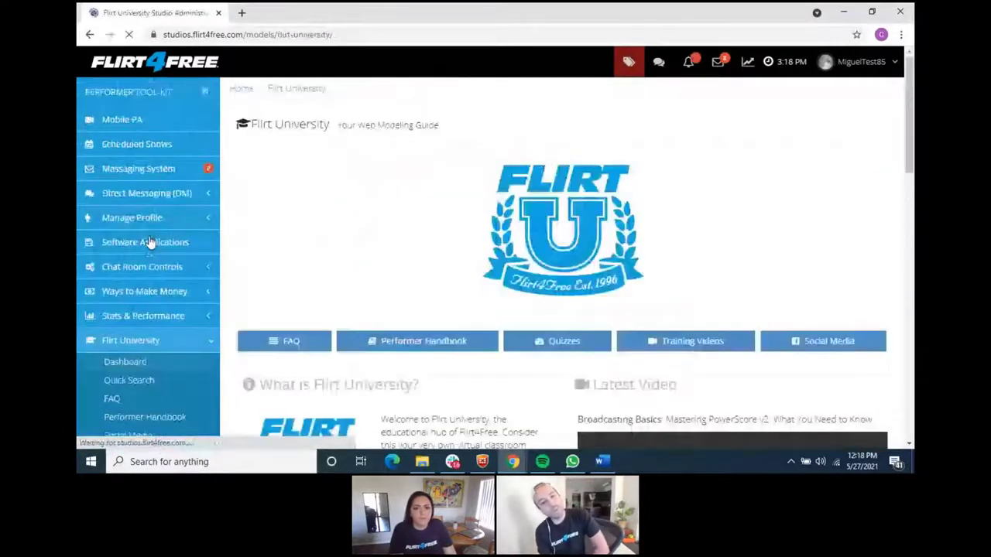
pyautogui.scroll(-3, 608, 214)
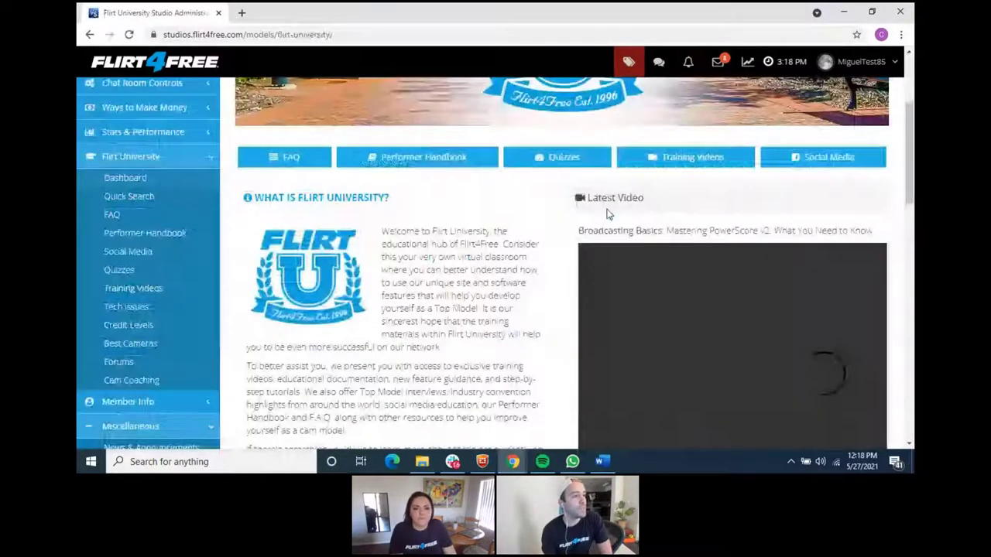
pyautogui.scroll(-1, 608, 214)
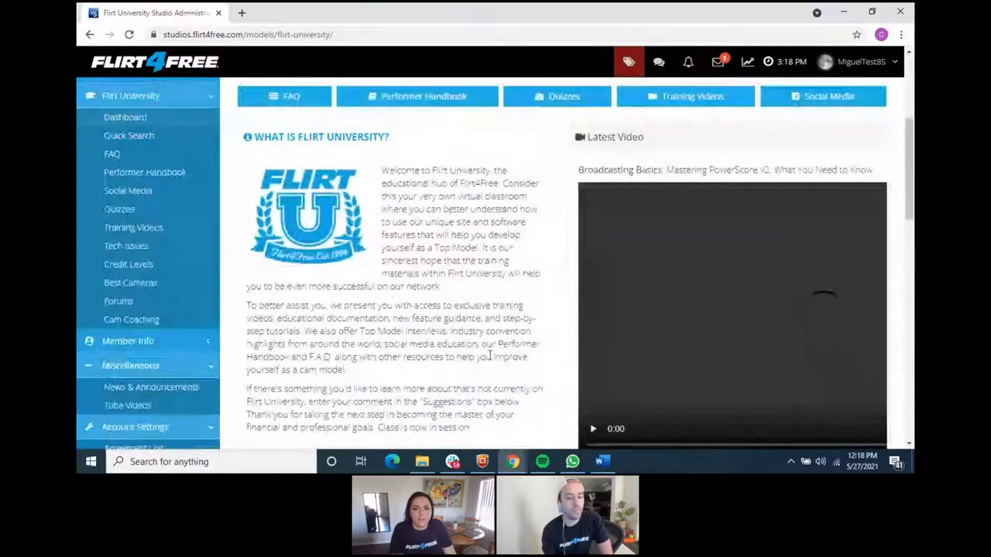
pyautogui.scroll(2, 490, 356)
pyautogui.click(685, 218)
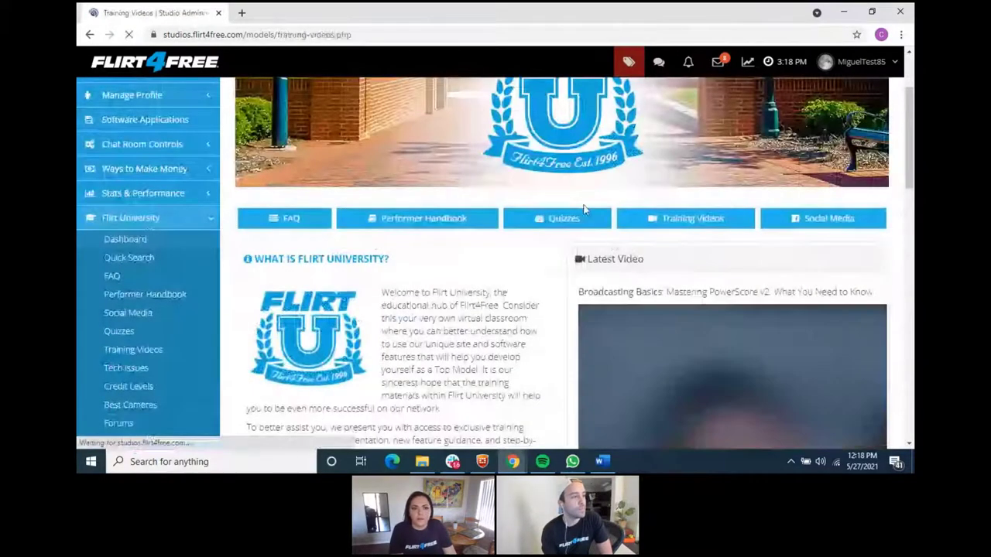
pyautogui.scroll(-2, 539, 200)
pyautogui.scroll(-2, 538, 201)
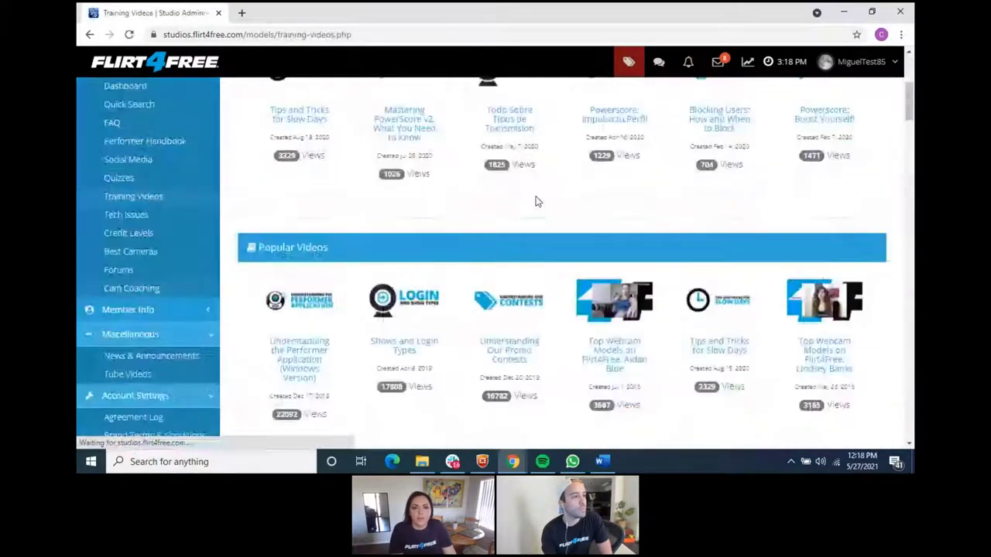
pyautogui.scroll(-2, 537, 208)
pyautogui.scroll(-5, 535, 217)
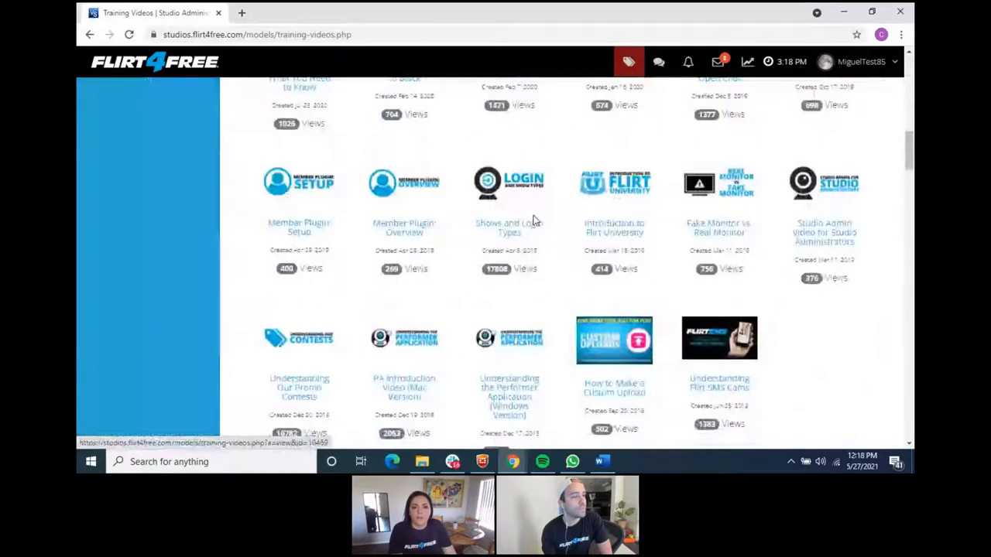
pyautogui.scroll(-3, 533, 221)
pyautogui.hotkey('alt', 'Left')
# - Look at the Quizzes and the Be A Cam Genius quiz, then return to Flirt University
pyautogui.moveTo(823, 219); pyautogui.dragTo(589, 232)
pyautogui.click(556, 220)
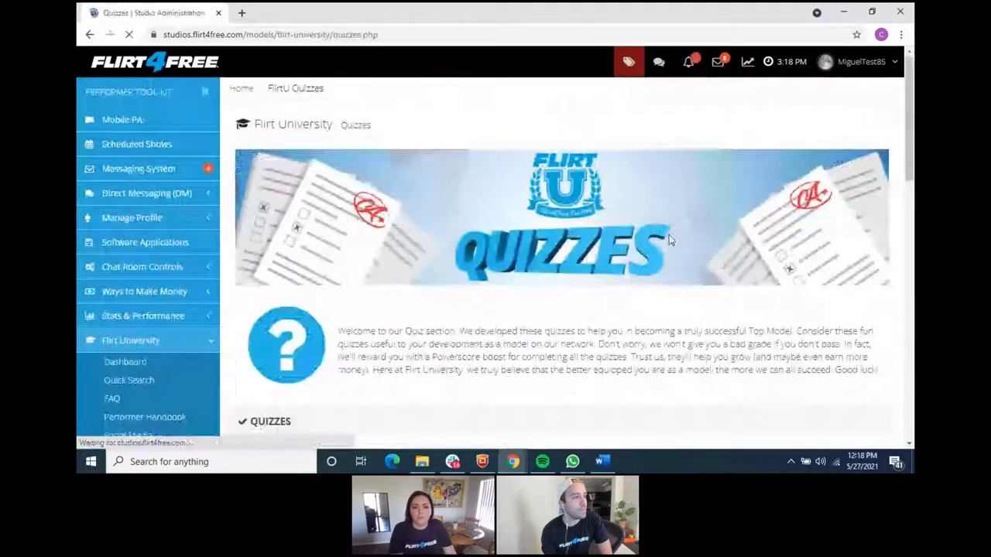
pyautogui.scroll(-5, 542, 232)
pyautogui.click(285, 179)
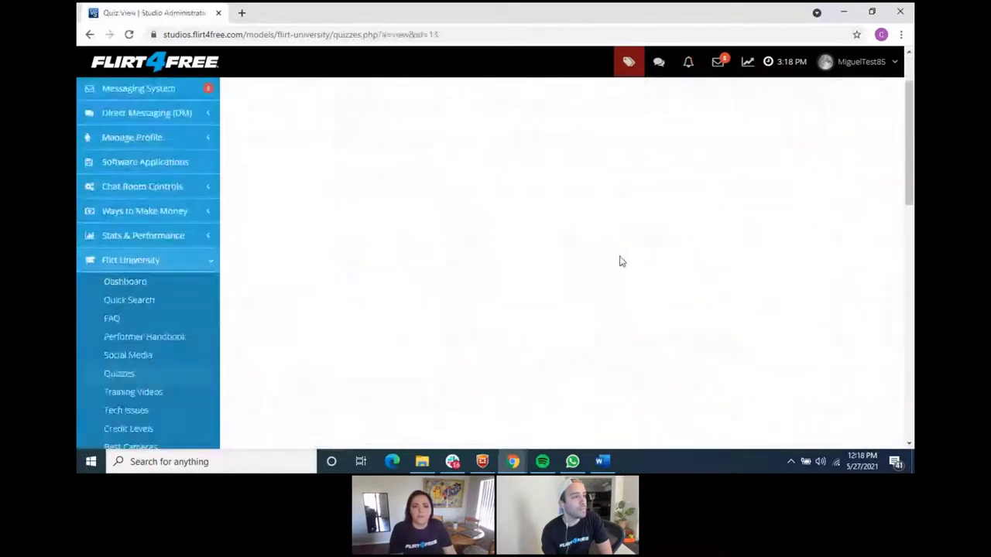
pyautogui.click(90, 34)
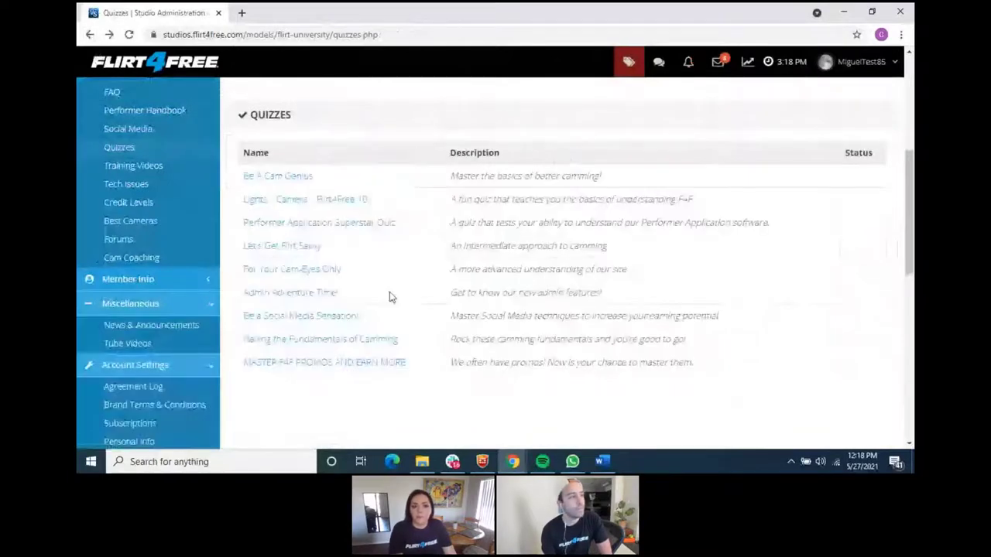
pyautogui.click(130, 36)
pyautogui.hotkey('alt', 'Left')
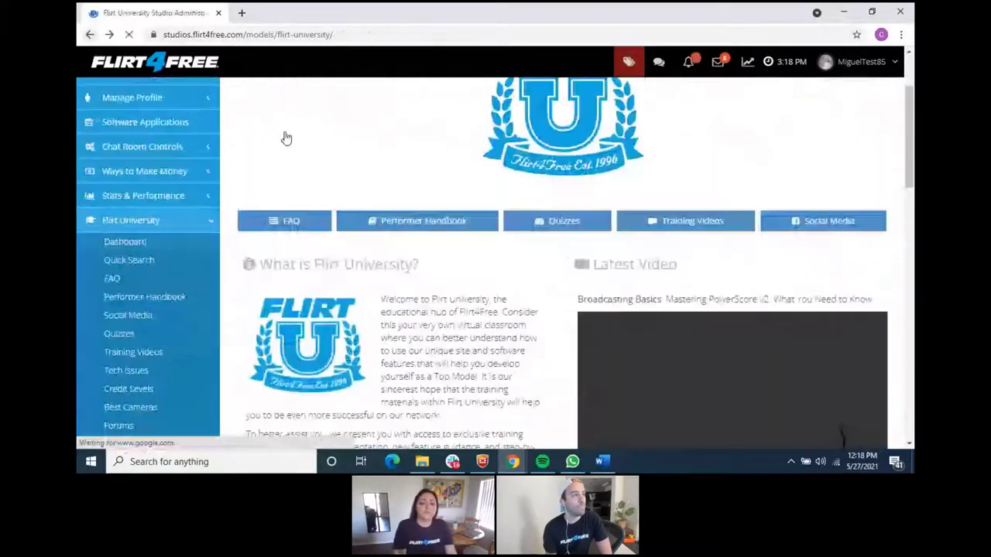
# - Search the Flirt University FAQ for 'party'
pyautogui.click(325, 223)
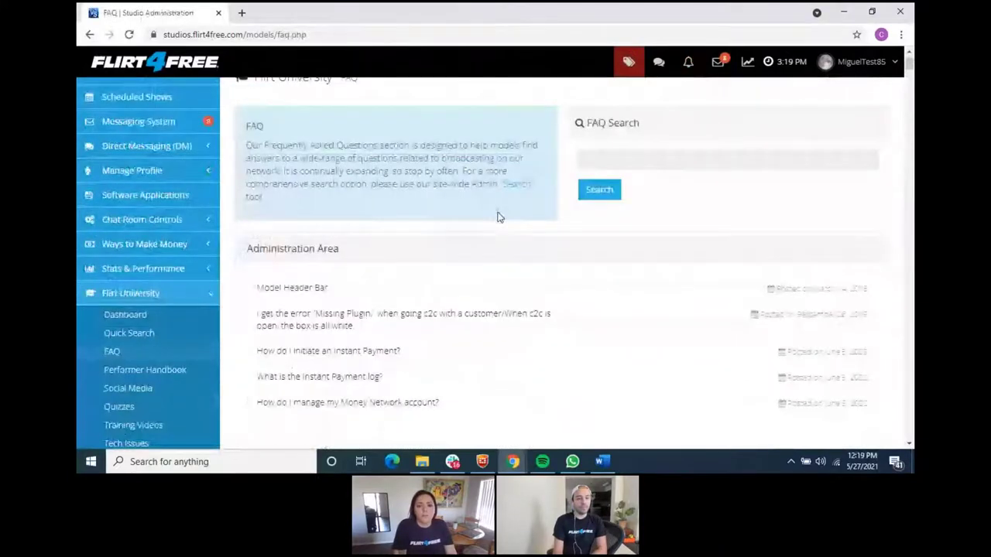
pyautogui.scroll(1, 500, 217)
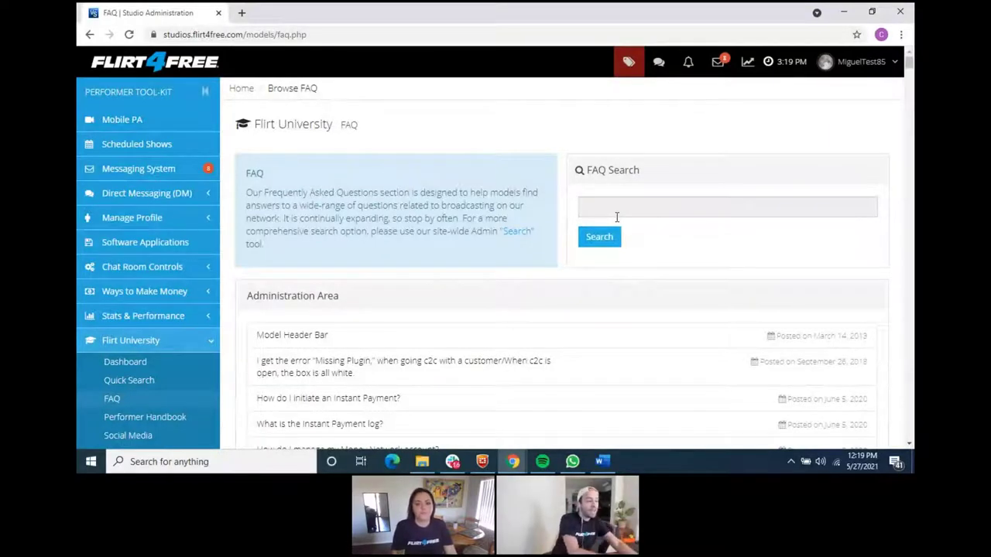
pyautogui.click(618, 217)
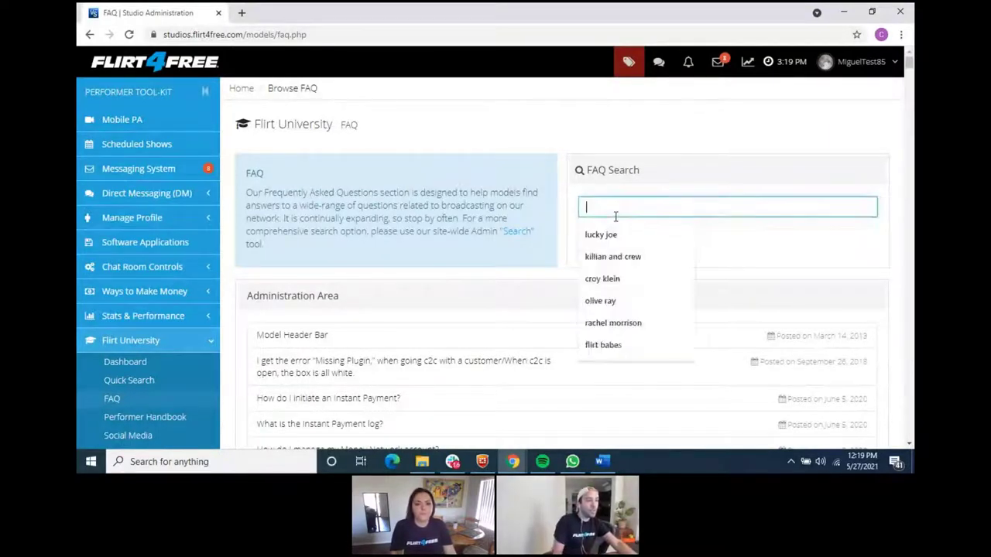
pyautogui.write('party')
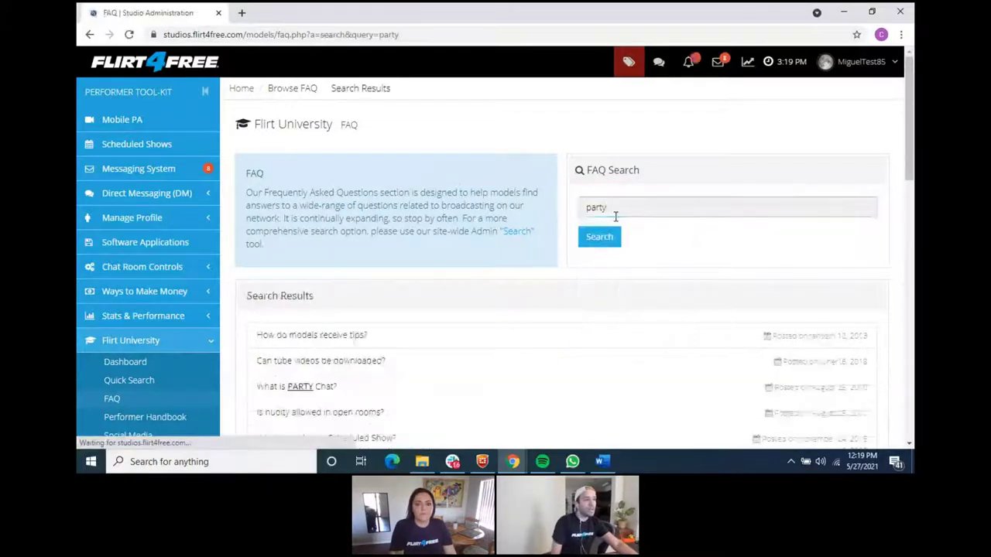
# - Look over the FAQ results, then go to the Tech Issues page
pyautogui.scroll(-2, 496, 244)
pyautogui.scroll(-2, 465, 244)
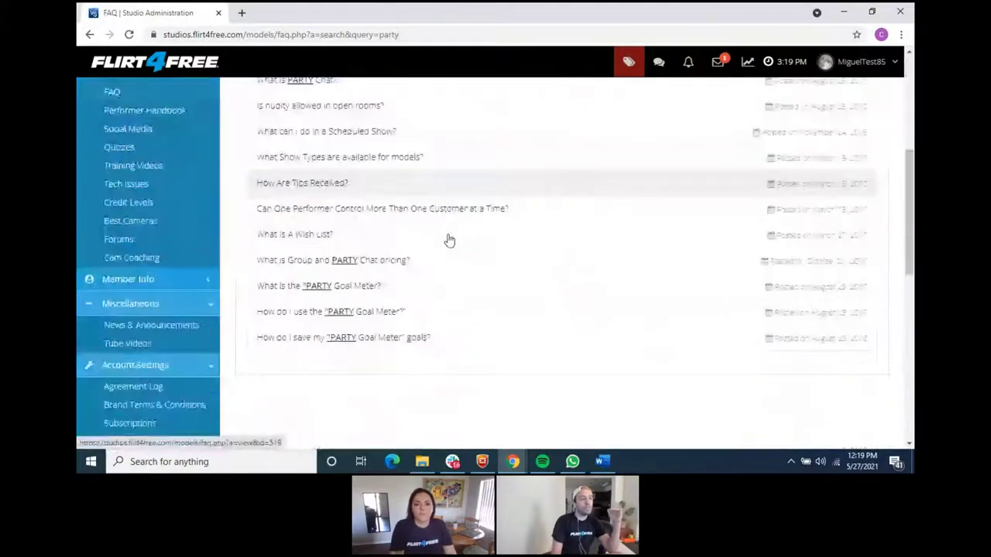
pyautogui.scroll(1, 436, 336)
pyautogui.scroll(1, 425, 242)
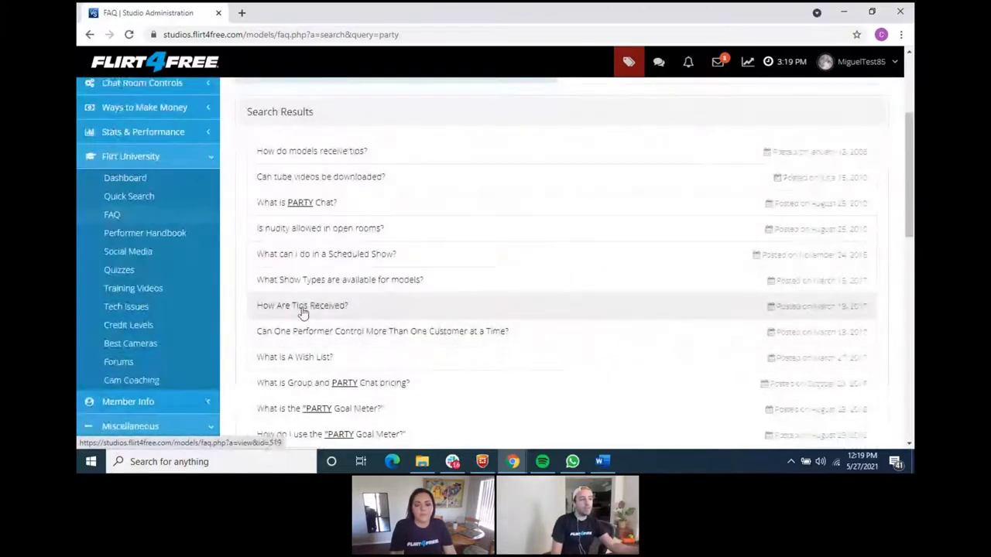
pyautogui.click(143, 308)
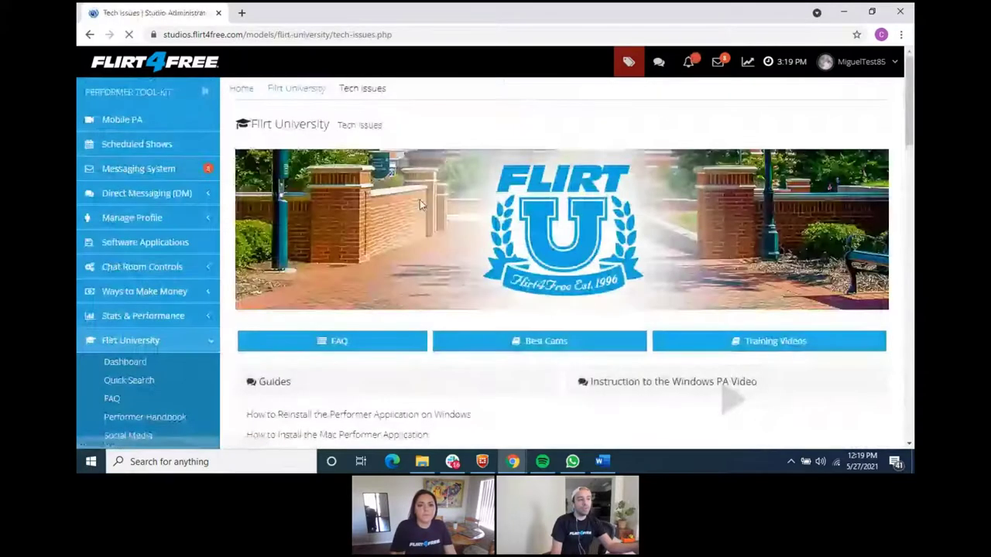
# - Read through the DotNetBrowser fatal error troubleshooting guide and close it
pyautogui.scroll(-3, 434, 238)
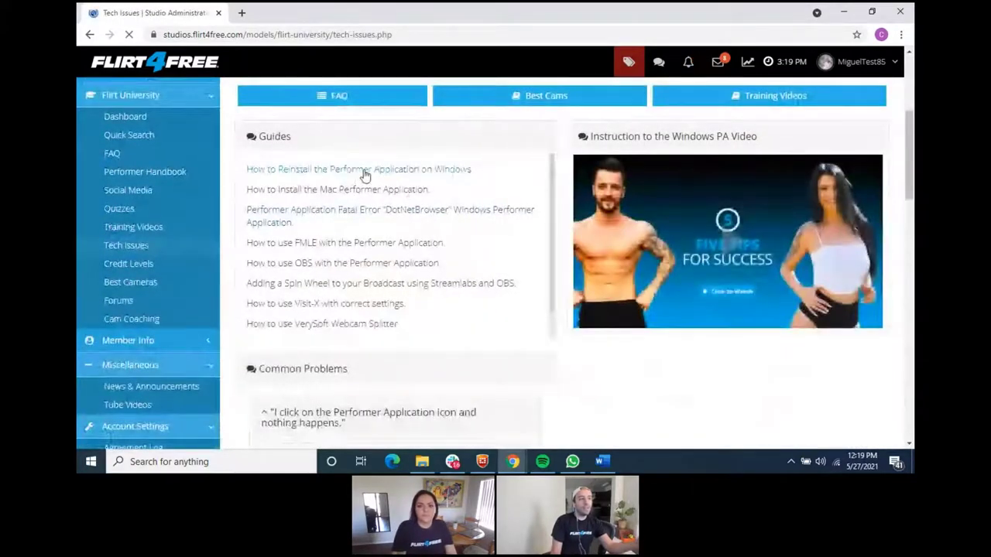
pyautogui.click(385, 219)
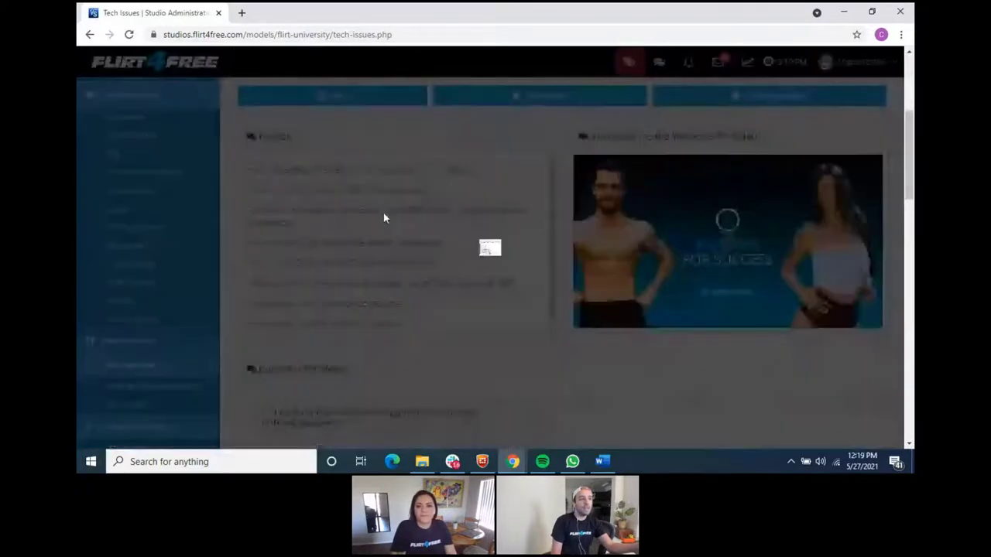
pyautogui.scroll(-4, 457, 177)
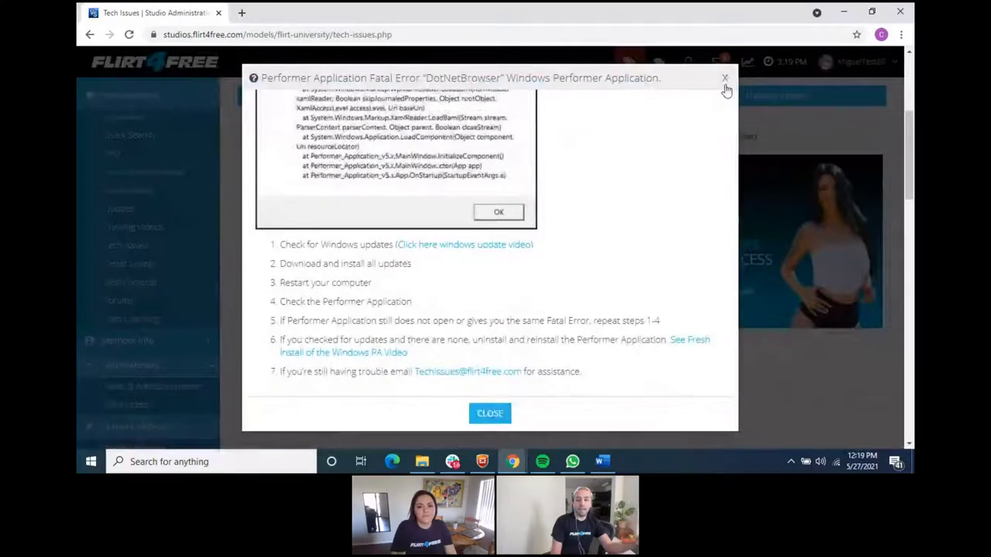
pyautogui.click(724, 79)
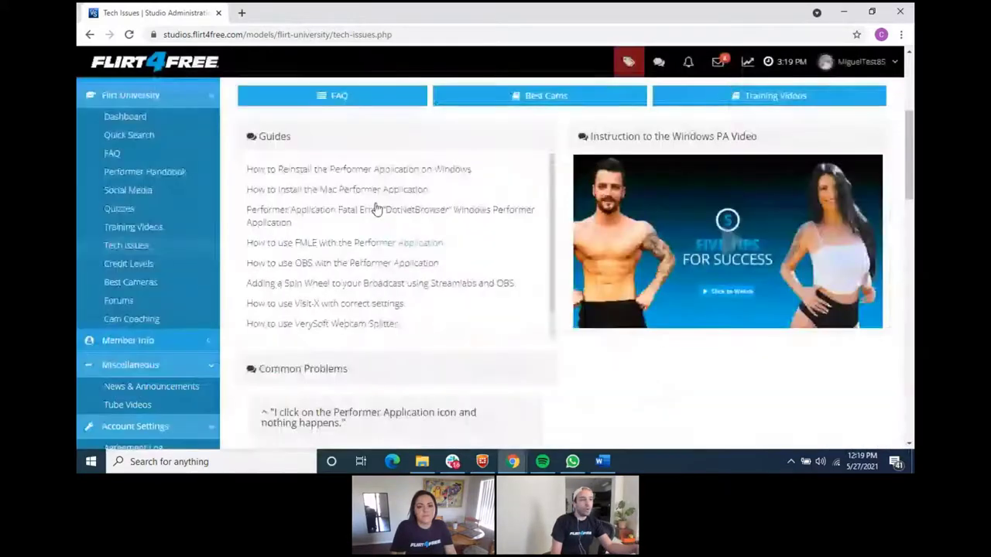
# - Open Credit Level Information and review the tiers from Greenhorn up to Webcam Legend
pyautogui.click(170, 265)
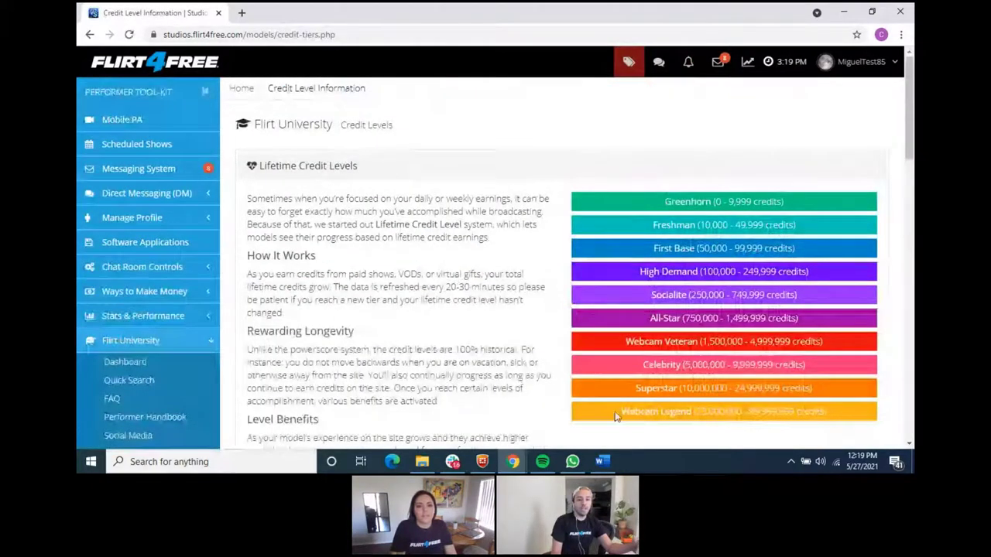
pyautogui.scroll(-4, 604, 413)
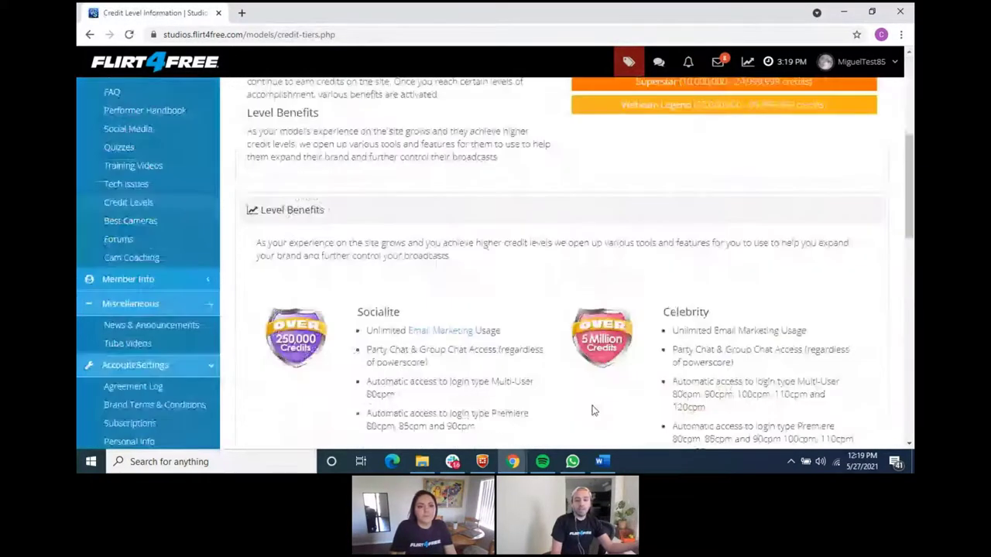
pyautogui.scroll(-3, 591, 410)
pyautogui.scroll(-2, 791, 219)
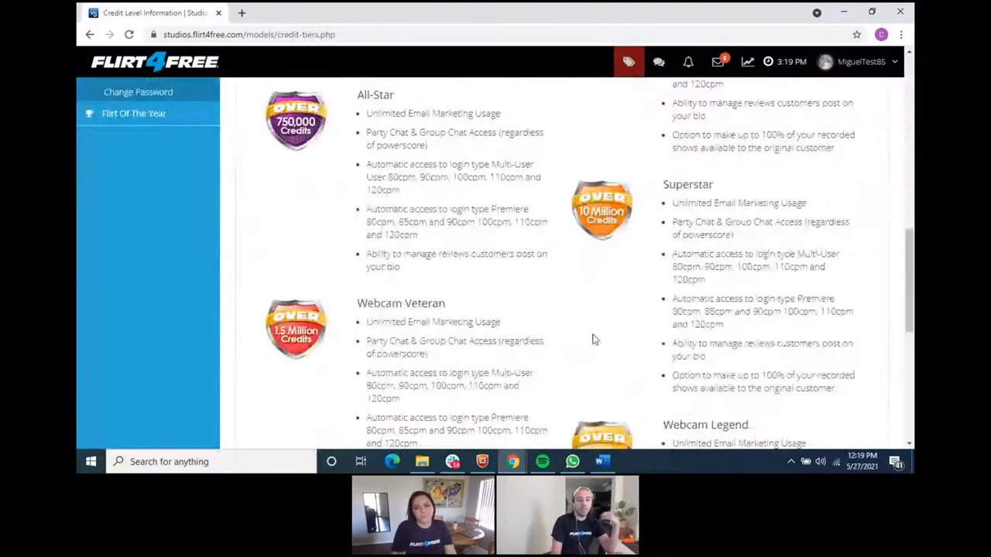
pyautogui.moveTo(505, 340); pyautogui.dragTo(391, 322)
pyautogui.click(391, 322)
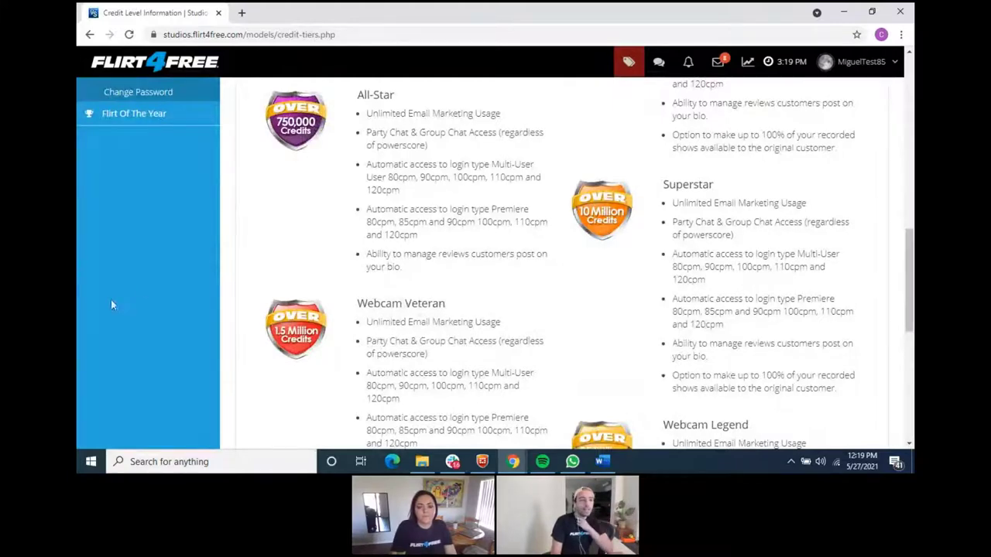
pyautogui.scroll(6, 271, 328)
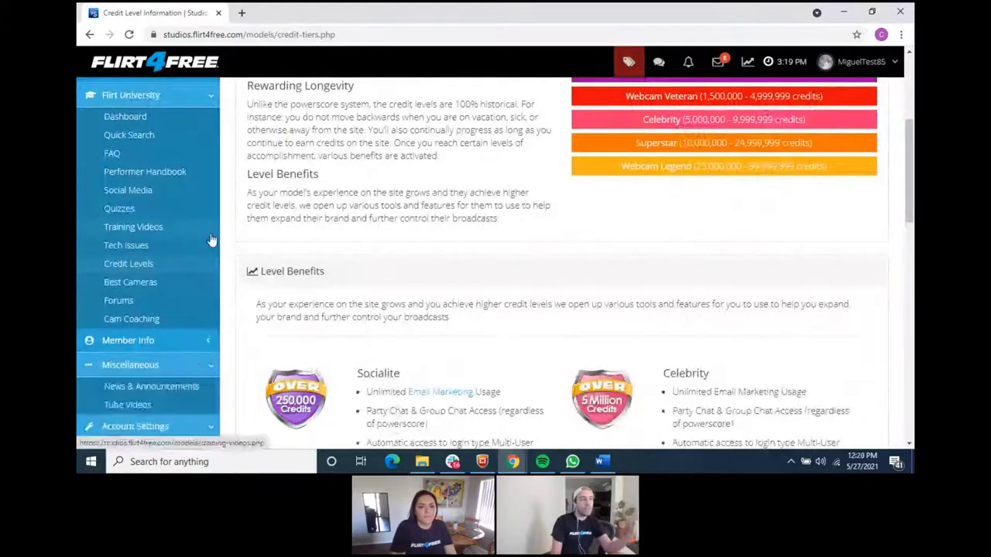
pyautogui.scroll(1, 232, 240)
pyautogui.scroll(1, 210, 225)
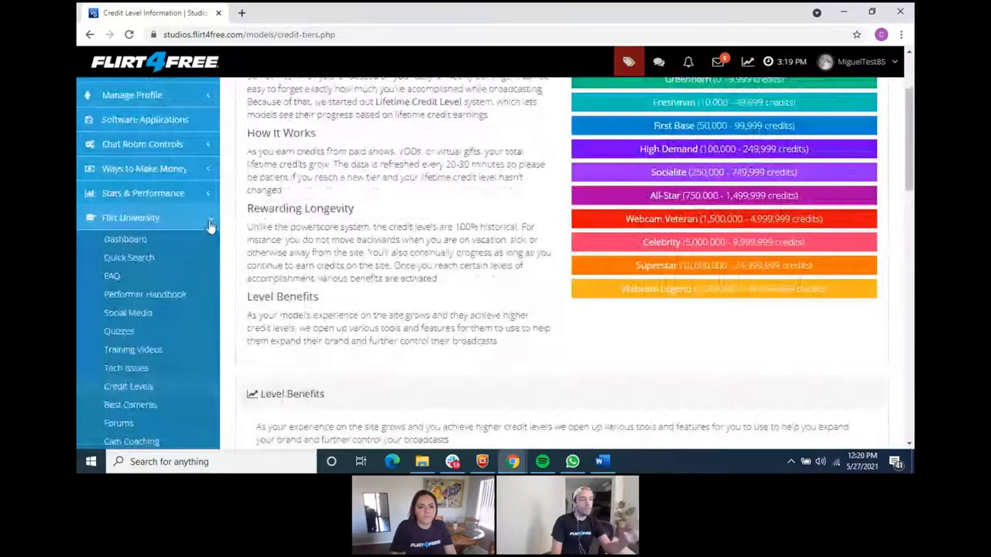
# - Collapse Flirt University and open the Member Info dashboard, scrolling down to Top Customers
pyautogui.click(209, 225)
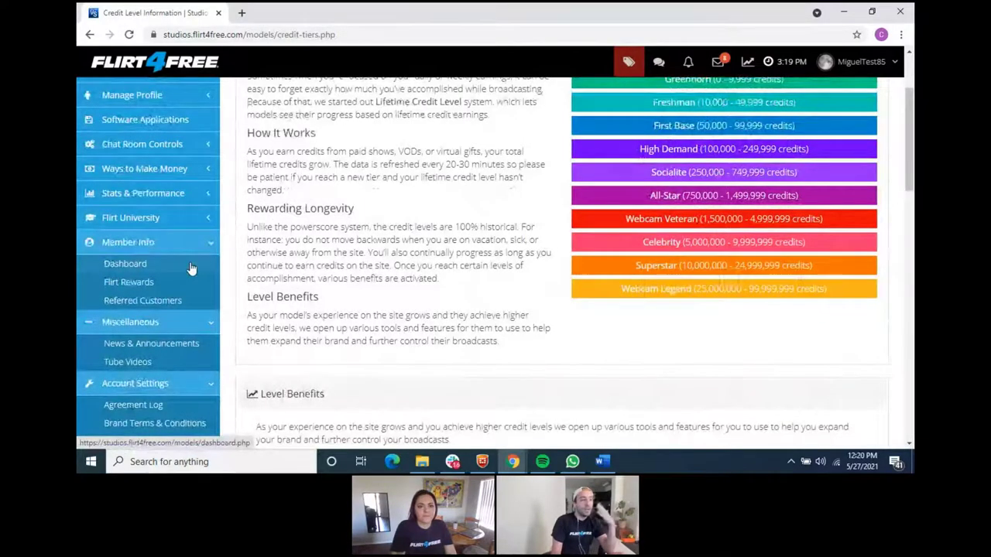
pyautogui.click(191, 268)
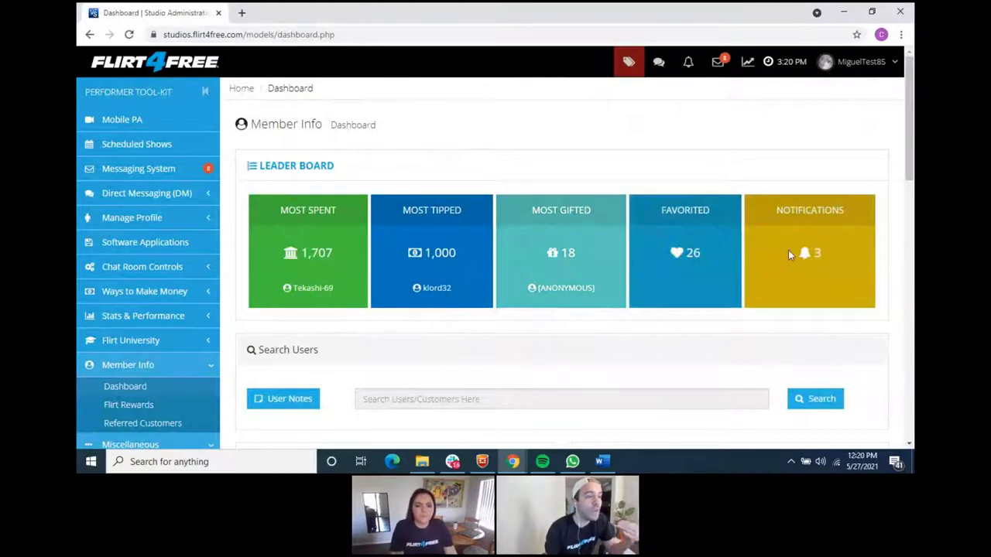
pyautogui.scroll(-4, 788, 250)
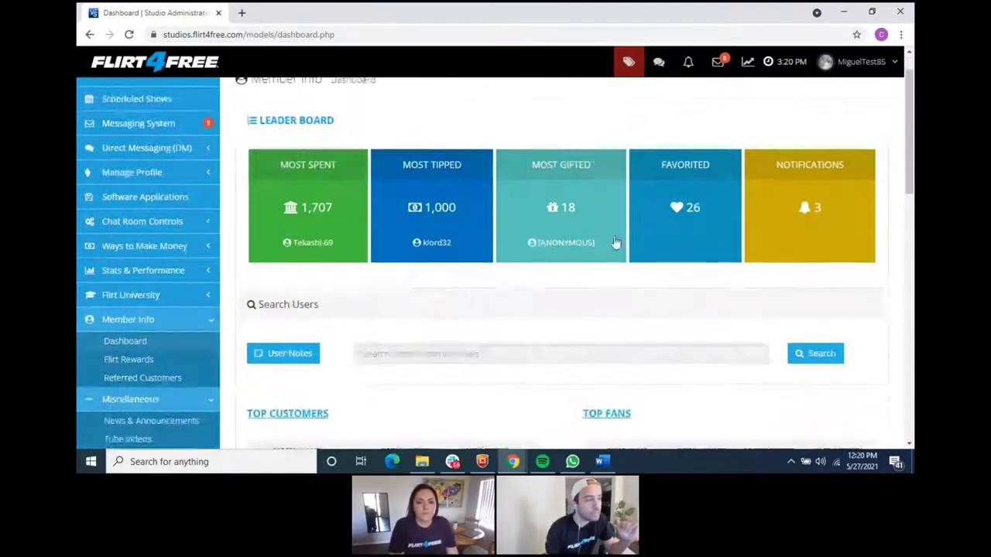
pyautogui.scroll(-2, 598, 235)
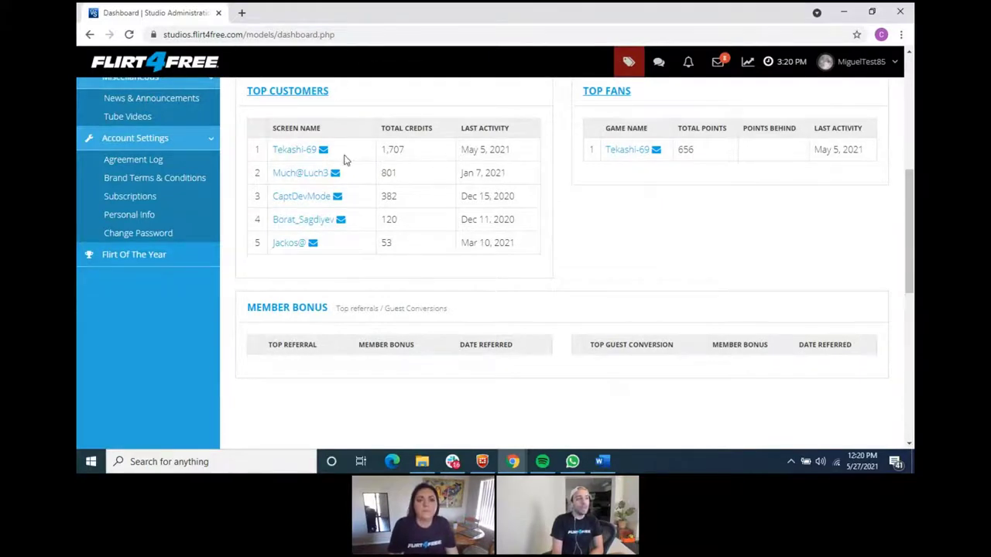
# - Highlight the top customers' total credits and last activity dates in the table
pyautogui.moveTo(422, 160); pyautogui.dragTo(380, 159)
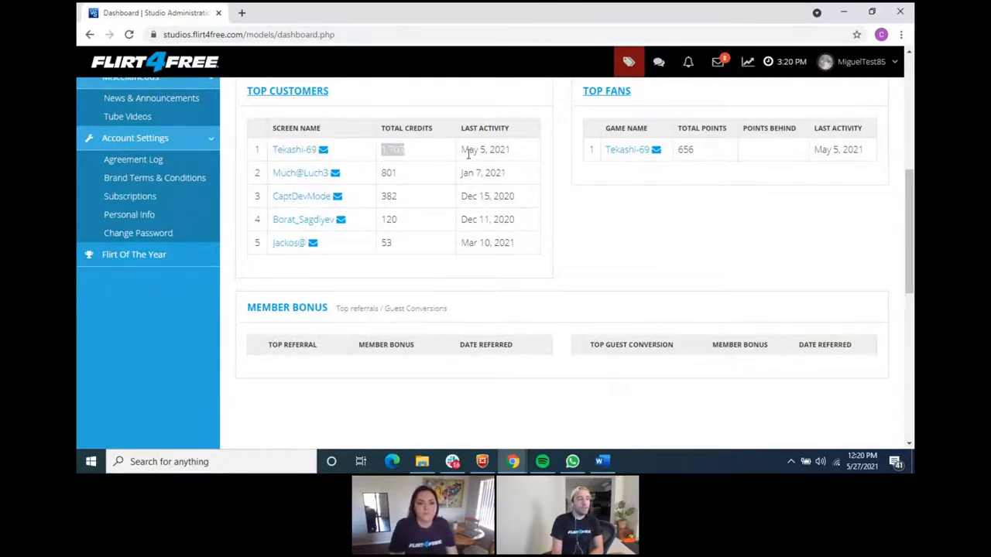
pyautogui.click(504, 160)
pyautogui.moveTo(527, 159); pyautogui.dragTo(461, 157)
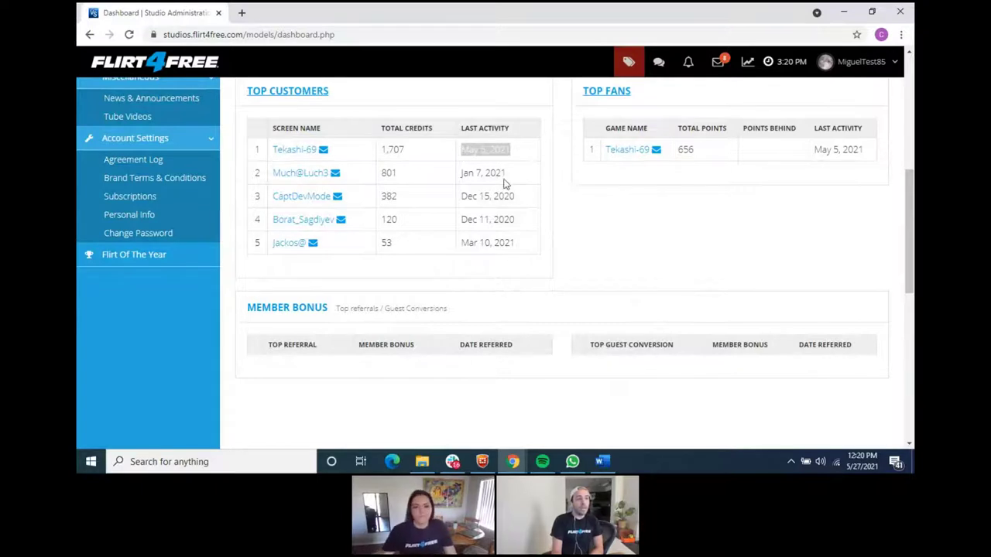
pyautogui.moveTo(510, 183); pyautogui.dragTo(458, 180)
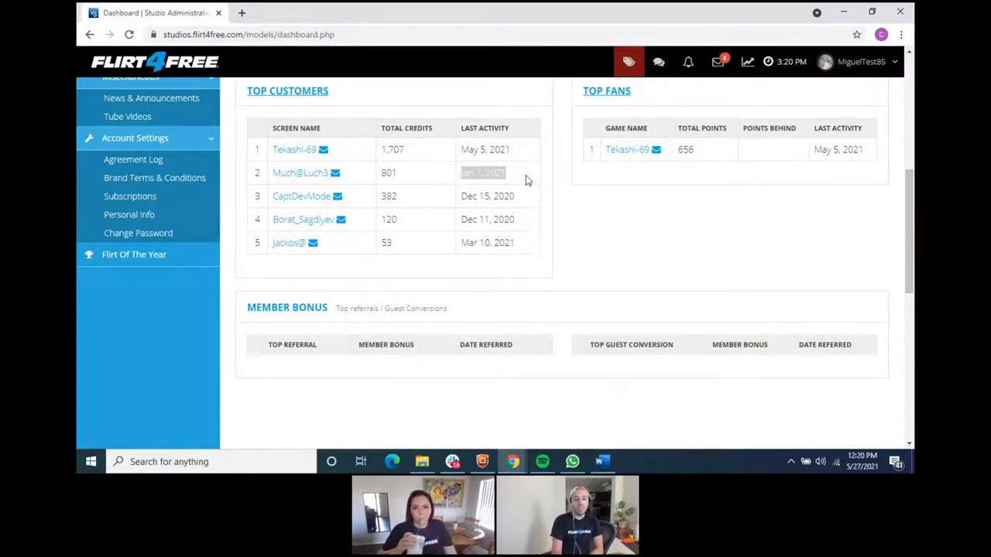
pyautogui.click(421, 165)
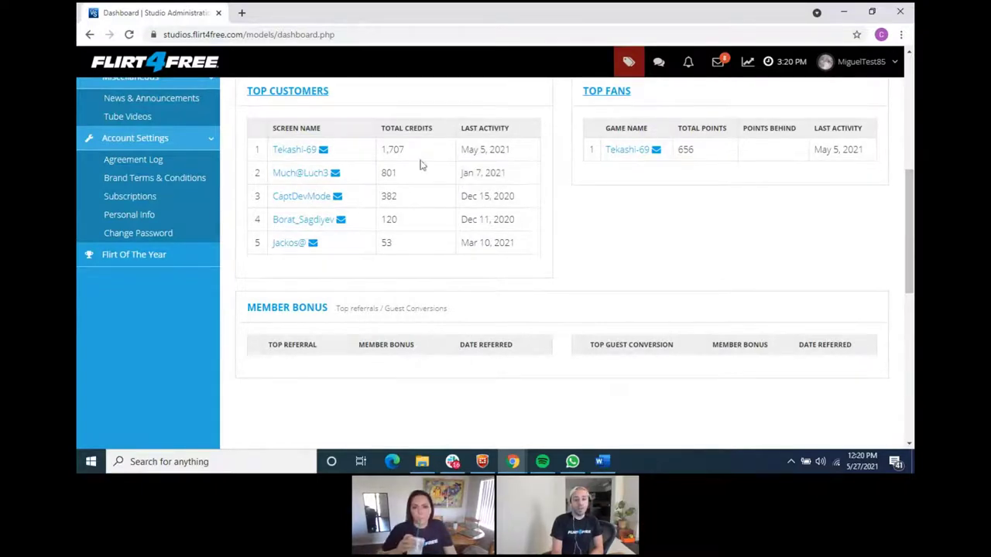
pyautogui.click(295, 174)
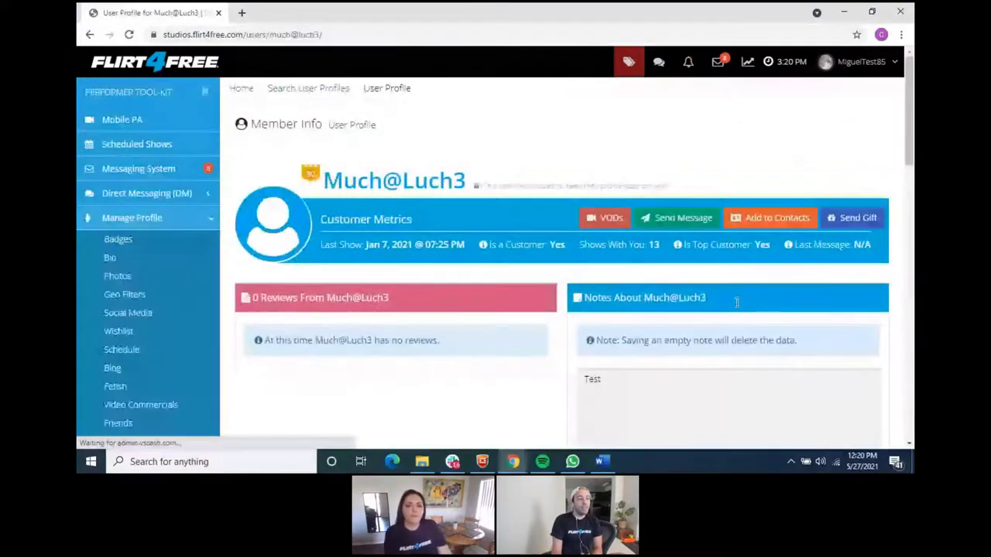
pyautogui.scroll(-1, 736, 302)
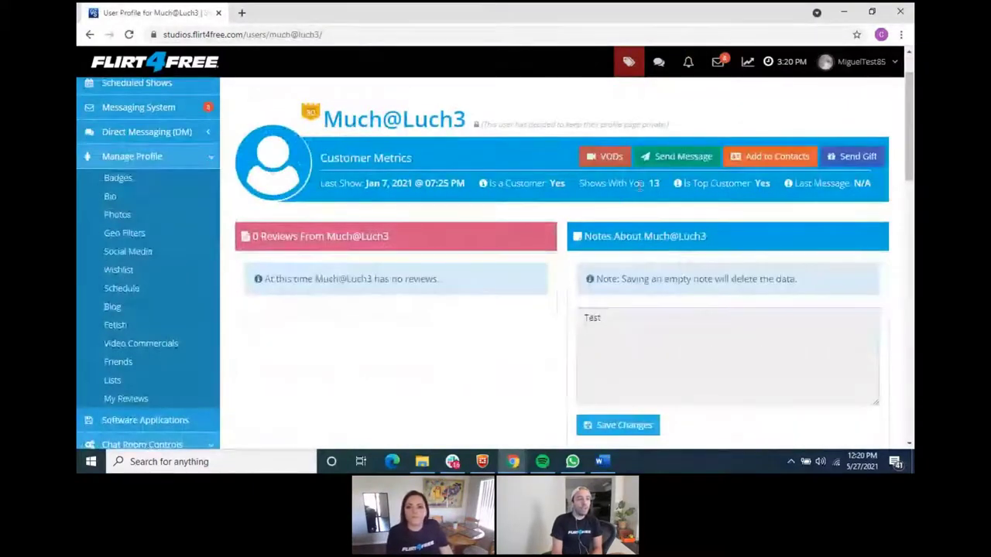
pyautogui.click(668, 324)
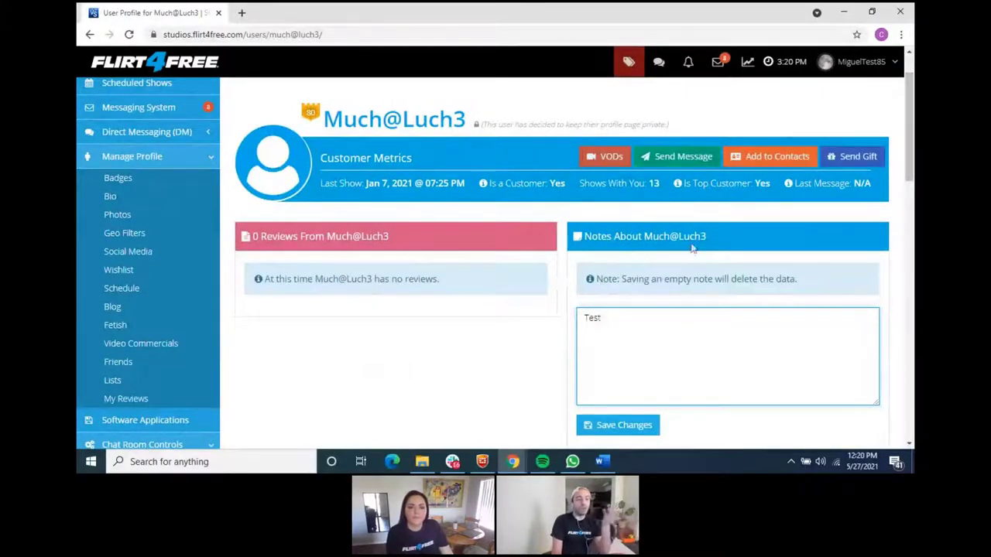
pyautogui.moveTo(681, 186)
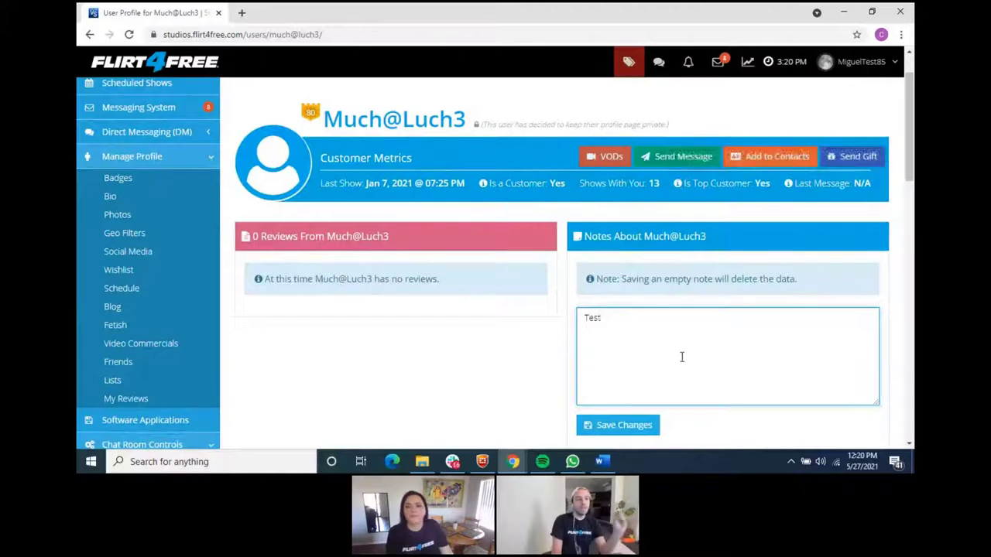
pyautogui.click(685, 162)
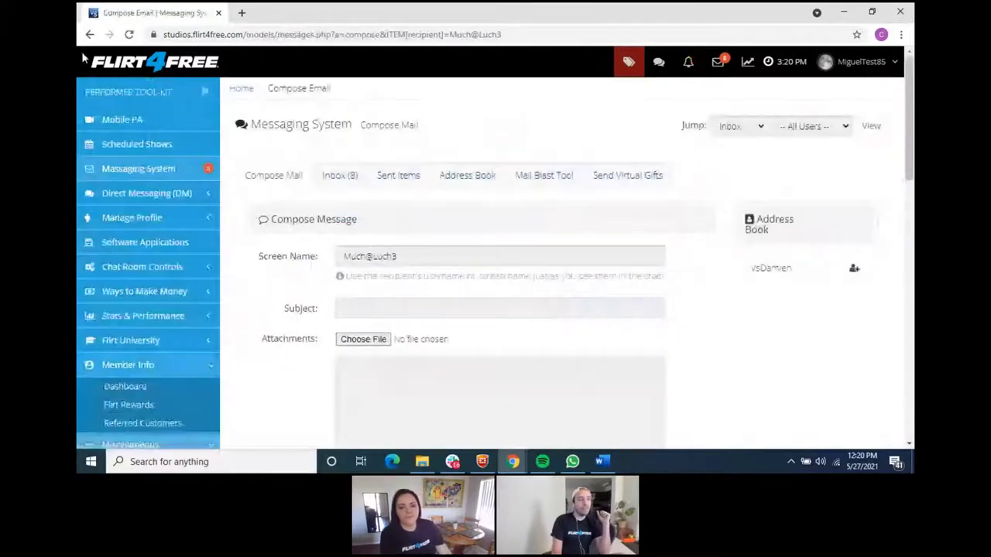
pyautogui.click(90, 35)
pyautogui.click(851, 156)
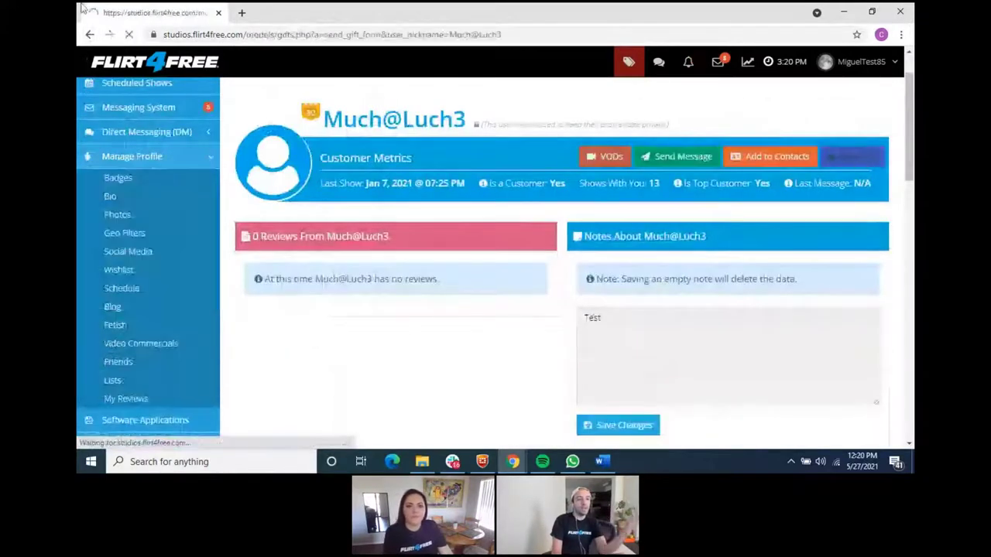
pyautogui.click(89, 34)
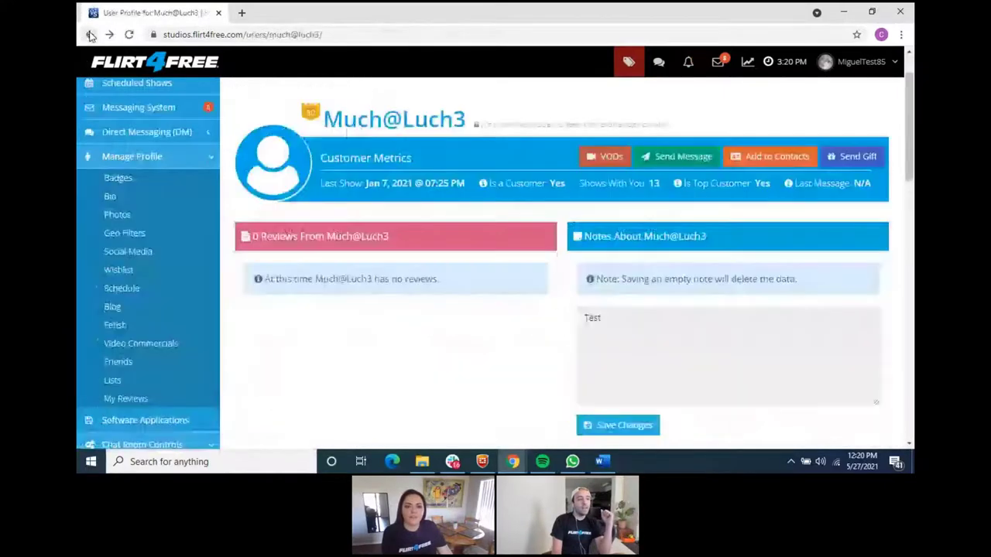
pyautogui.click(90, 34)
pyautogui.scroll(-1, 364, 209)
pyautogui.scroll(1, 417, 247)
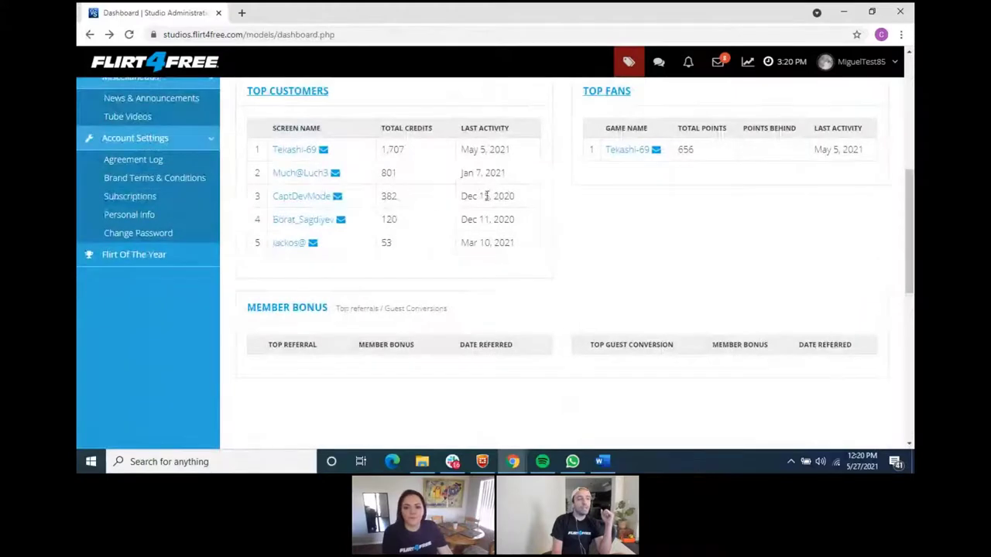
# - View the full Top Fans list, then go back to the dashboard
pyautogui.click(608, 97)
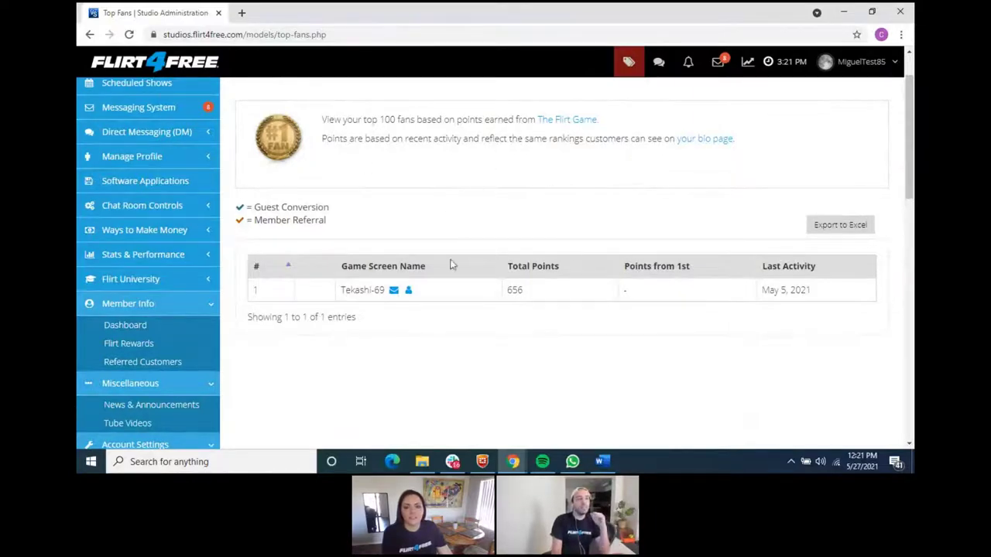
pyautogui.click(90, 34)
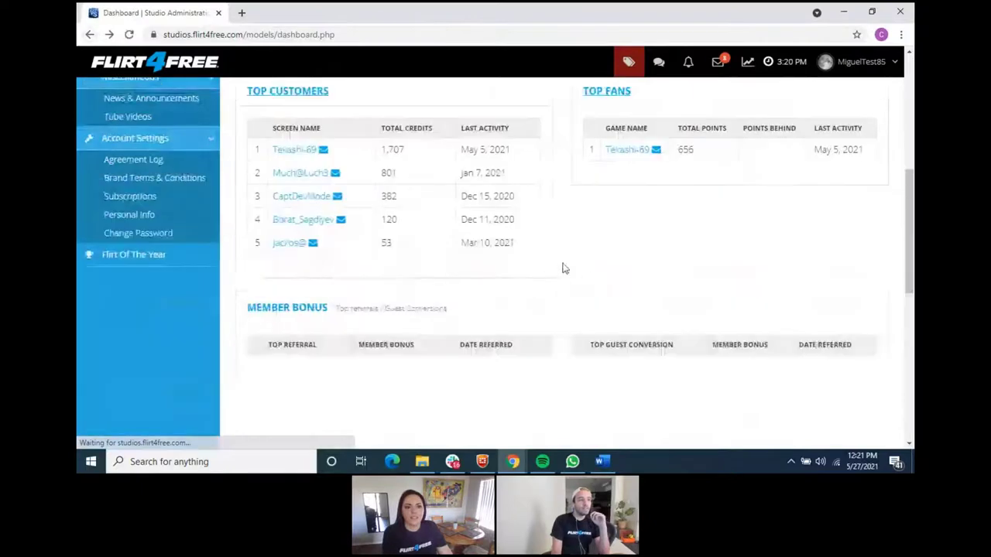
# - Open the full Top Customers list from the dashboard
pyautogui.scroll(3, 562, 268)
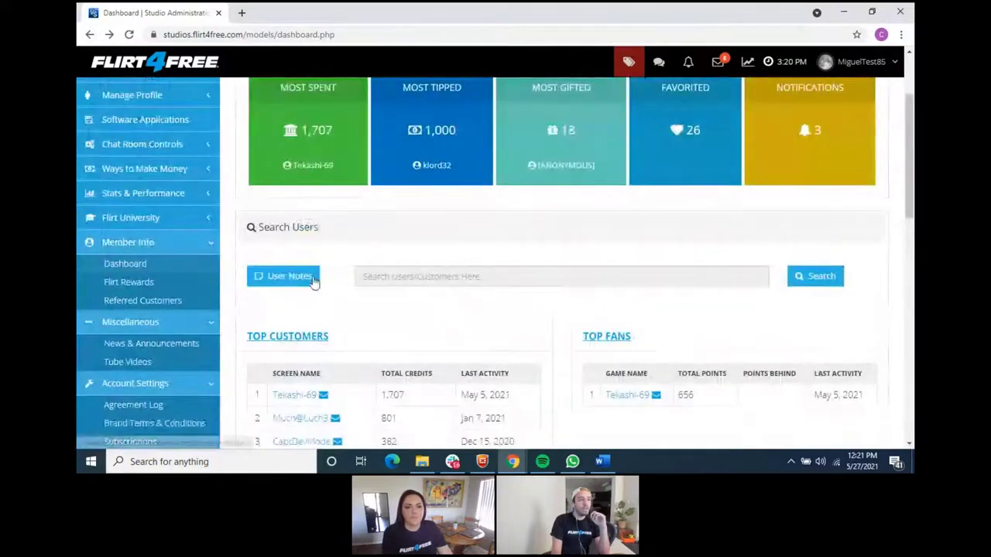
pyautogui.click(424, 277)
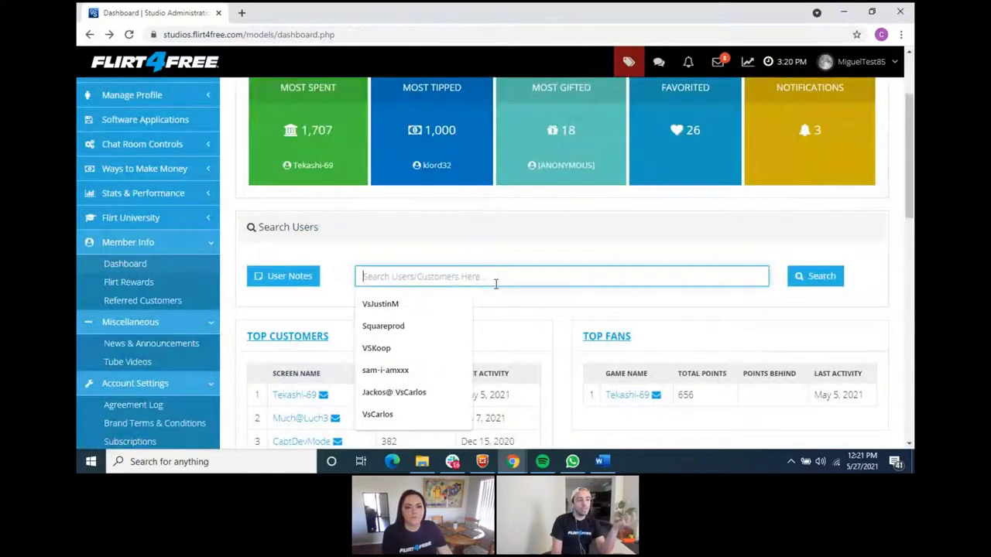
pyautogui.click(564, 302)
pyautogui.click(276, 341)
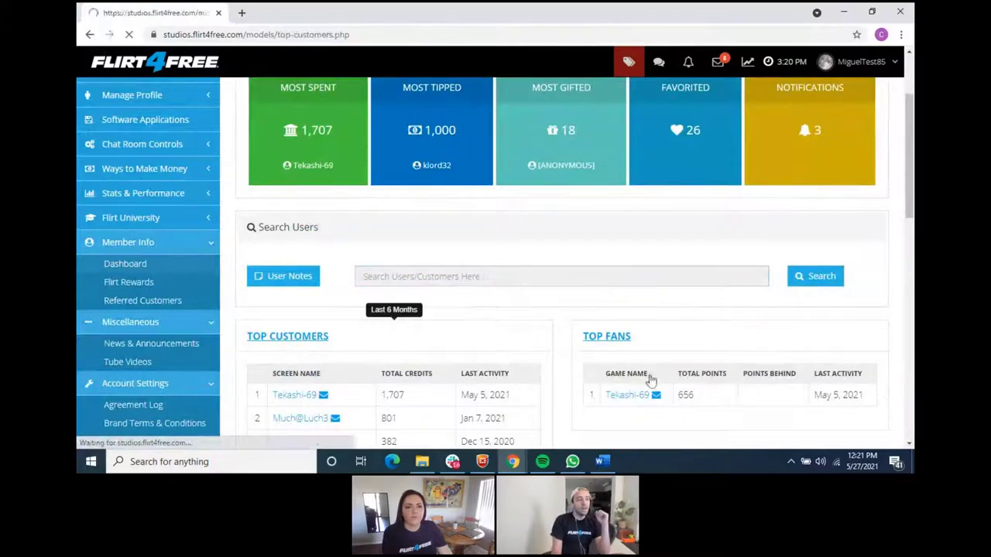
pyautogui.scroll(-2, 728, 316)
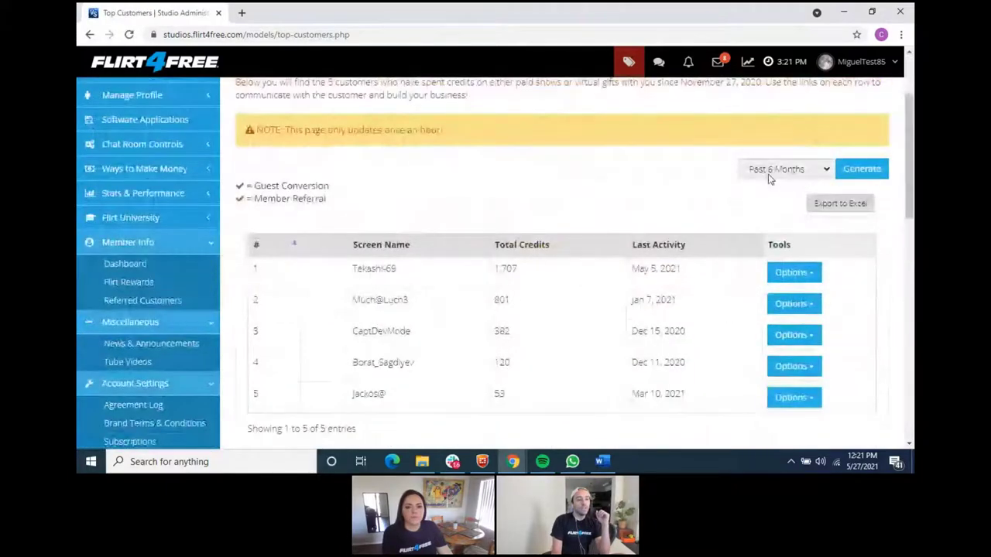
# - Generate the Top Customers list for February 2021, showing one customer at 823 credits
pyautogui.click(774, 170)
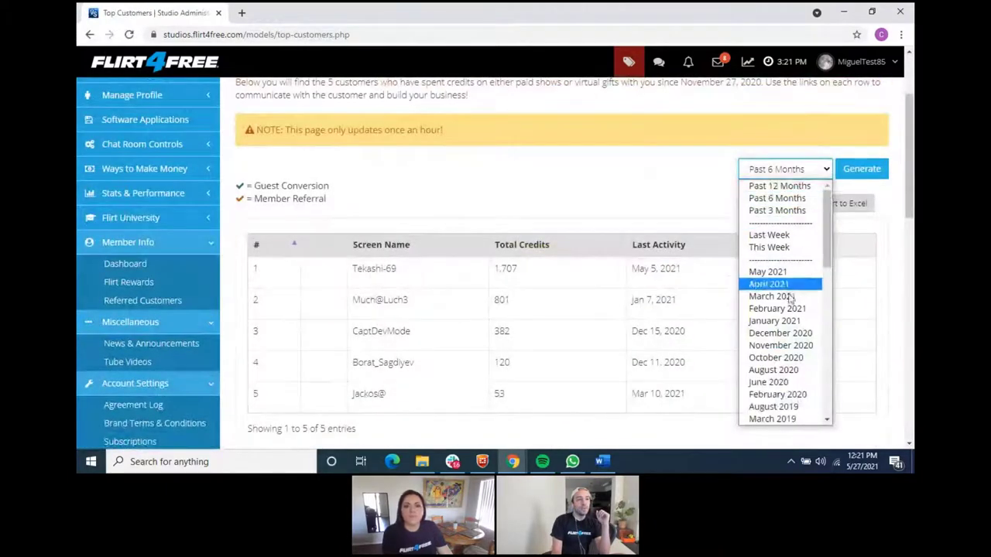
pyautogui.scroll(-10, 785, 302)
pyautogui.scroll(10, 788, 341)
pyautogui.scroll(2, 788, 344)
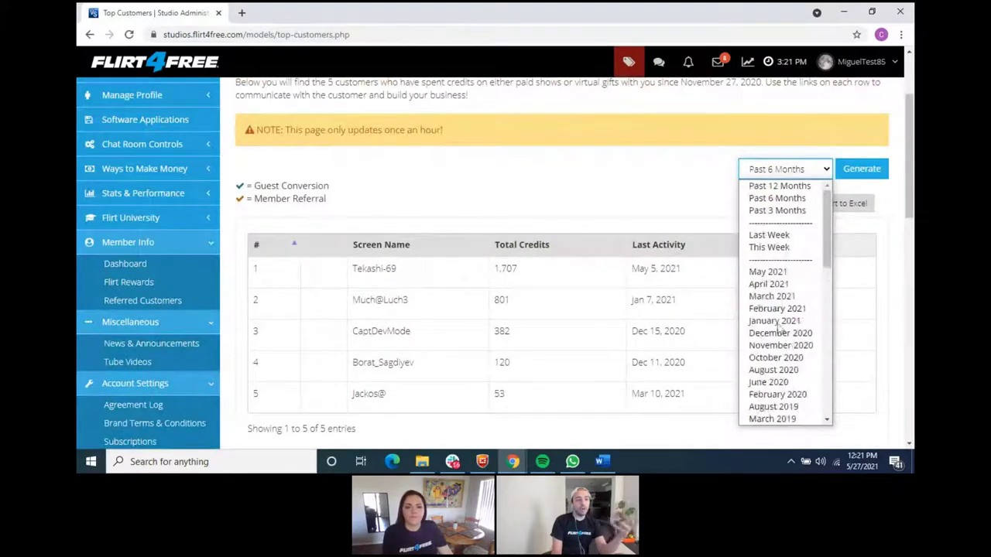
pyautogui.click(571, 197)
pyautogui.click(766, 177)
pyautogui.click(778, 308)
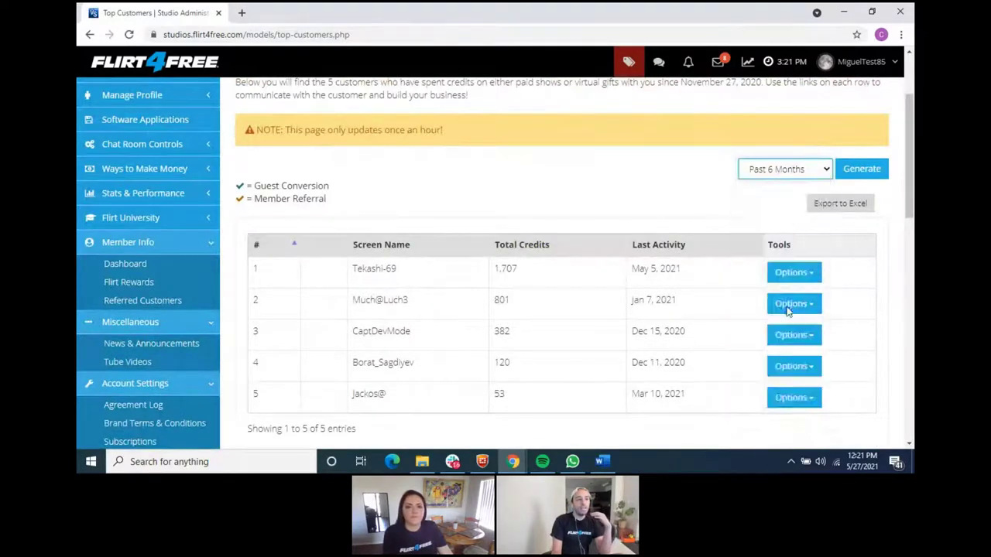
pyautogui.click(851, 171)
pyautogui.scroll(-3, 537, 230)
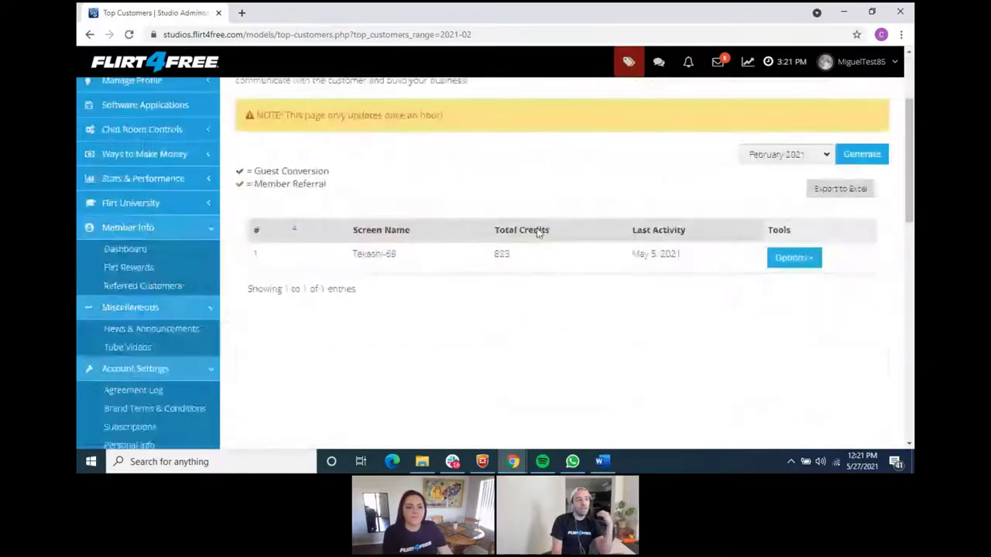
pyautogui.scroll(3, 446, 188)
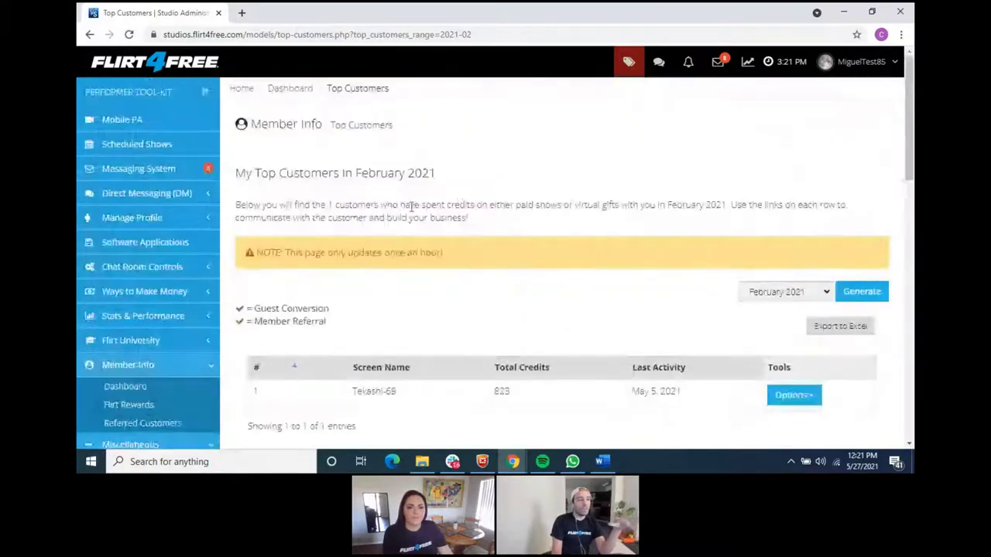
pyautogui.scroll(-3, 315, 230)
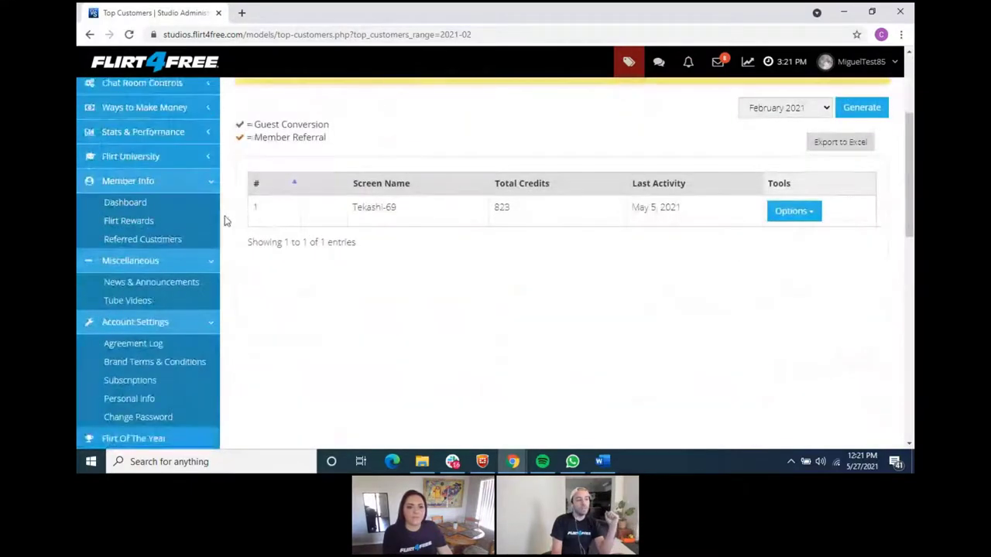
# - Browse Flirt Rewards, showing rank badge 530 and 48,177 points to redeem
pyautogui.click(172, 226)
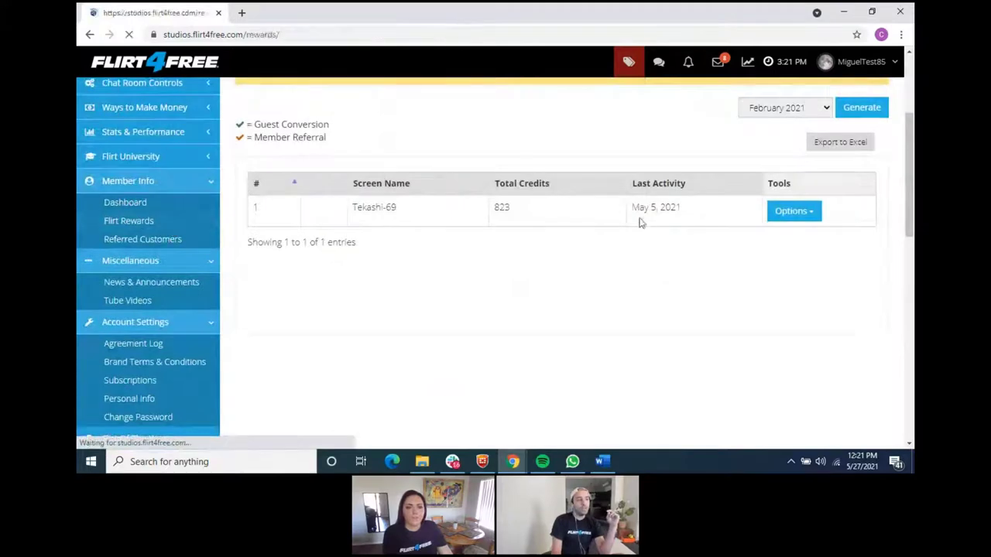
pyautogui.scroll(-4, 708, 255)
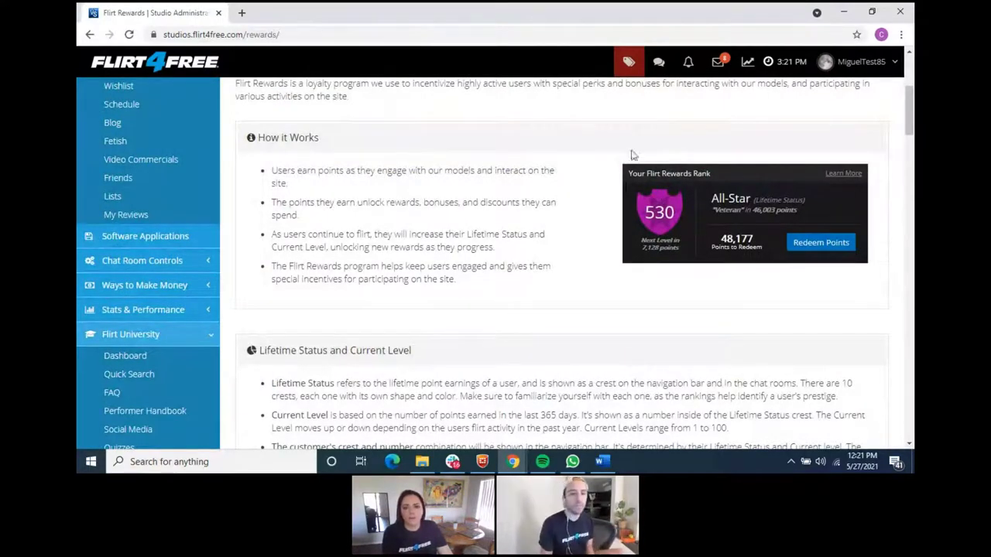
pyautogui.scroll(-3, 565, 154)
pyautogui.scroll(-5, 563, 158)
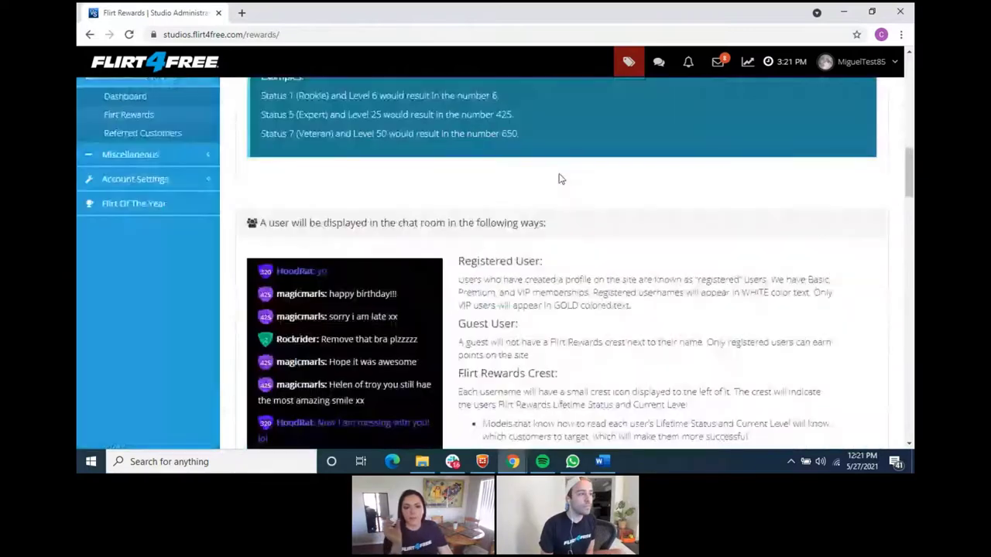
pyautogui.scroll(-3, 562, 179)
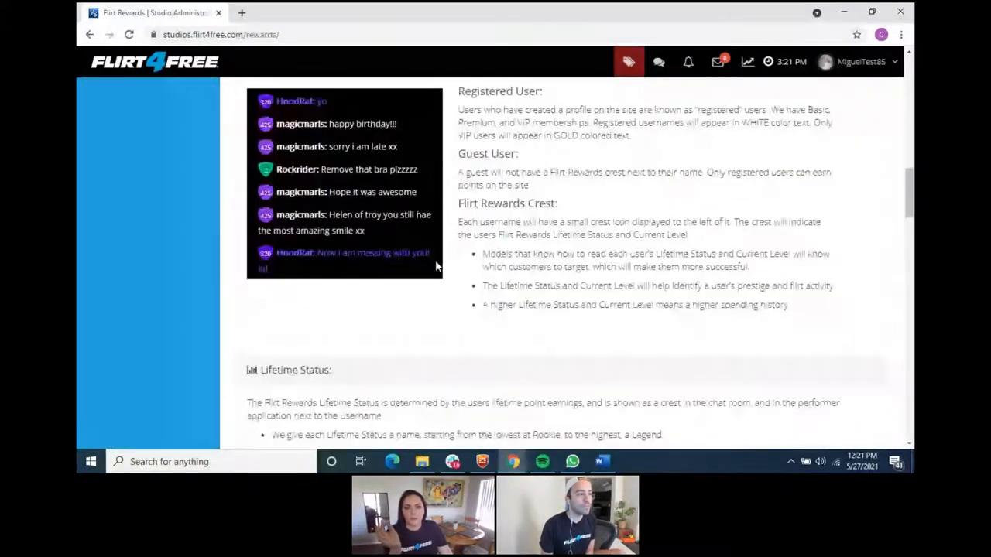
pyautogui.scroll(-5, 411, 193)
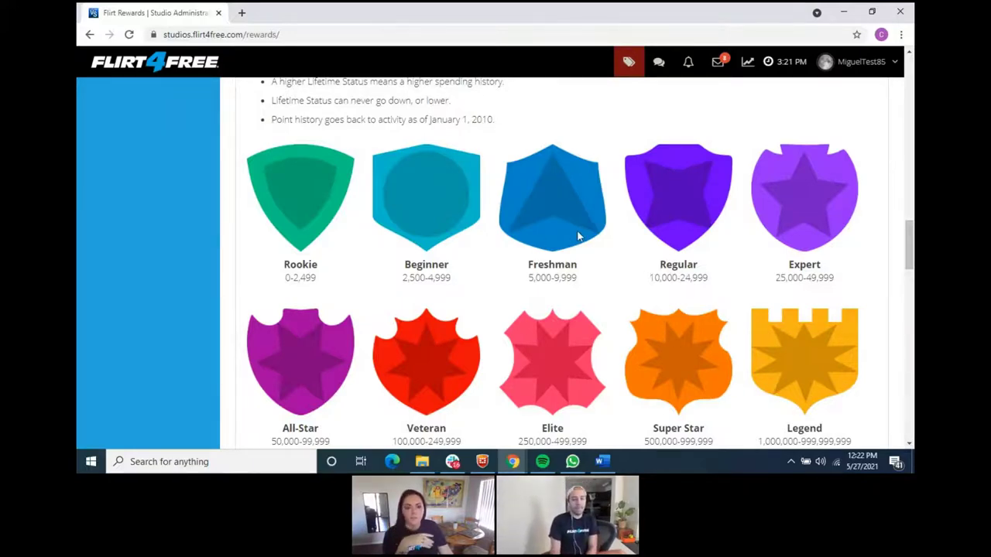
pyautogui.scroll(-4, 577, 240)
pyautogui.scroll(-5, 580, 263)
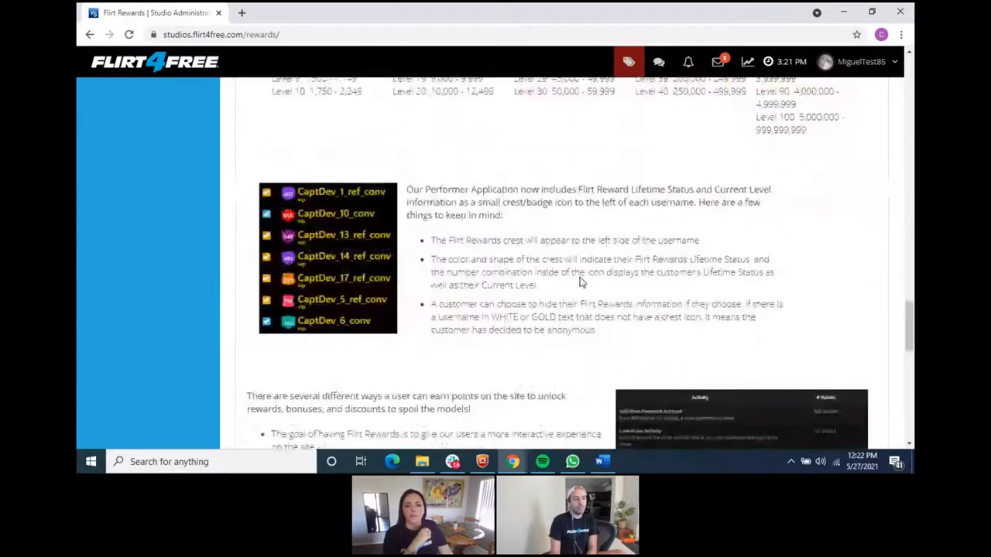
pyautogui.scroll(-7, 583, 283)
pyautogui.scroll(5, 617, 283)
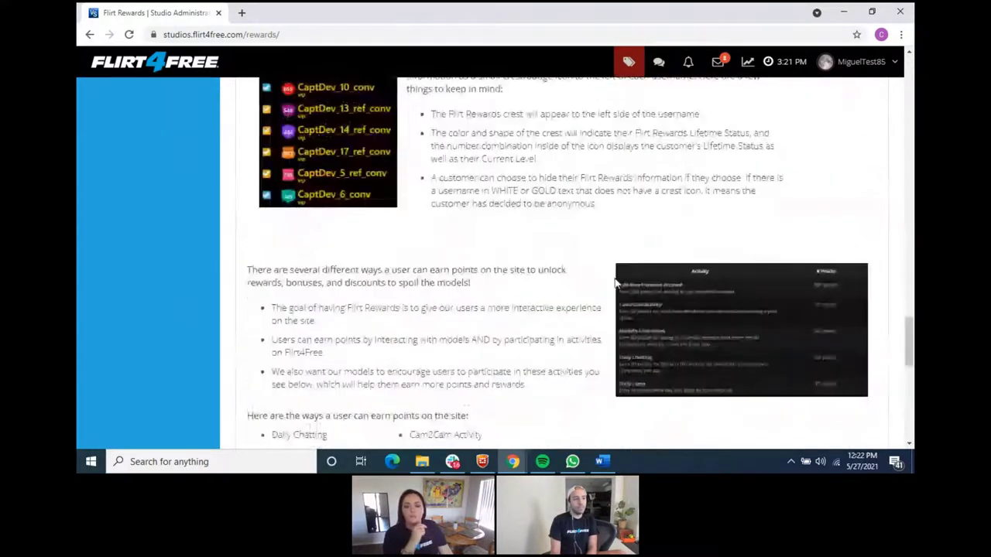
pyautogui.scroll(6, 617, 282)
pyautogui.scroll(5, 617, 299)
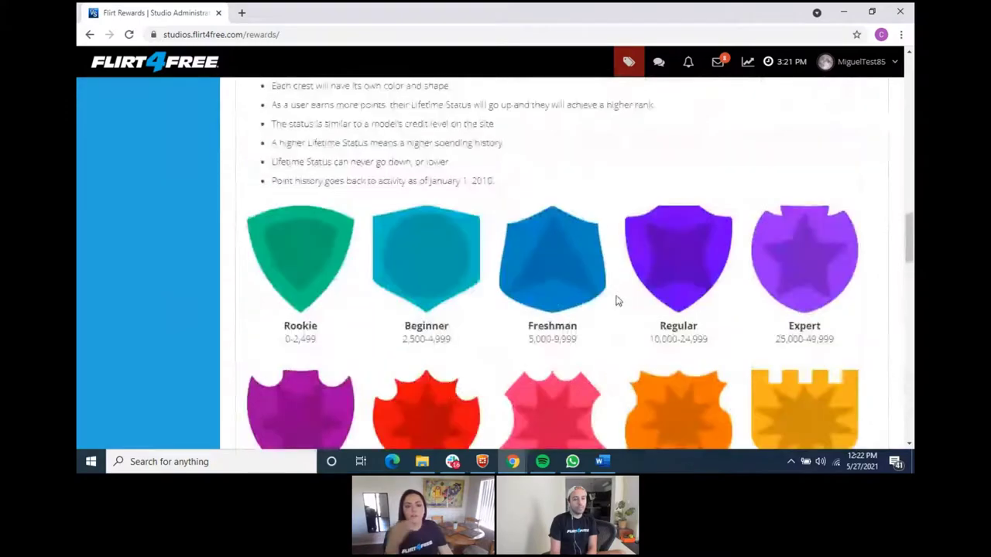
pyautogui.scroll(1, 617, 301)
pyautogui.scroll(6, 617, 301)
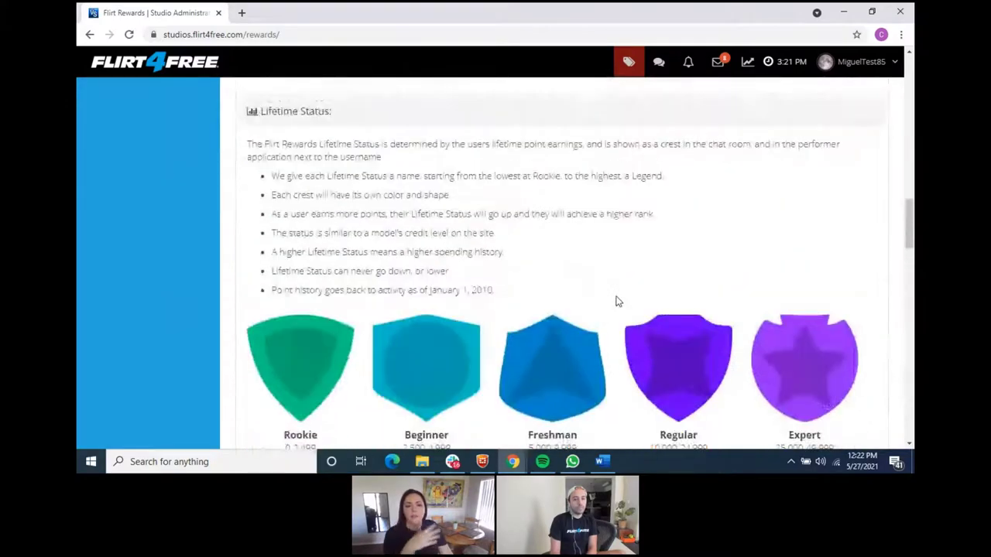
pyautogui.scroll(5, 619, 298)
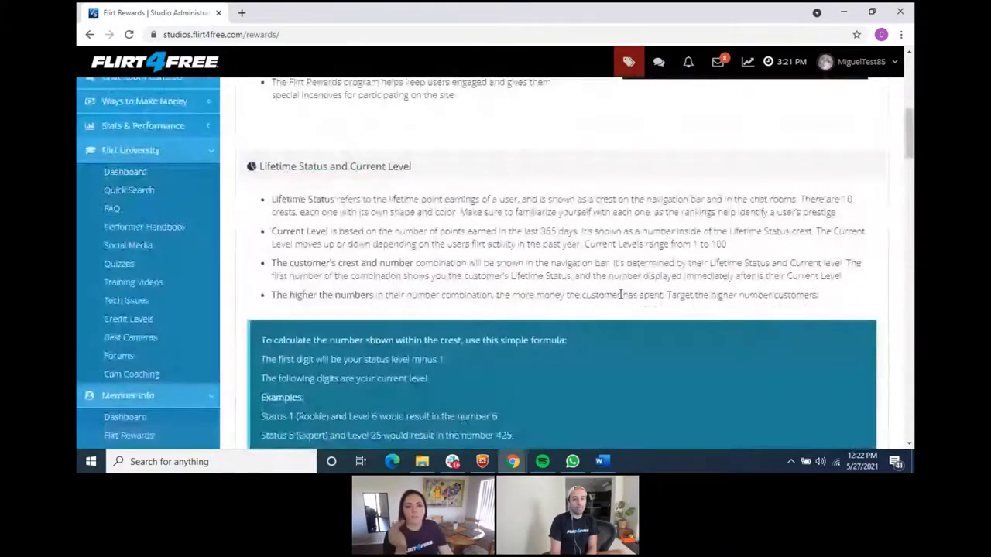
pyautogui.scroll(4, 620, 294)
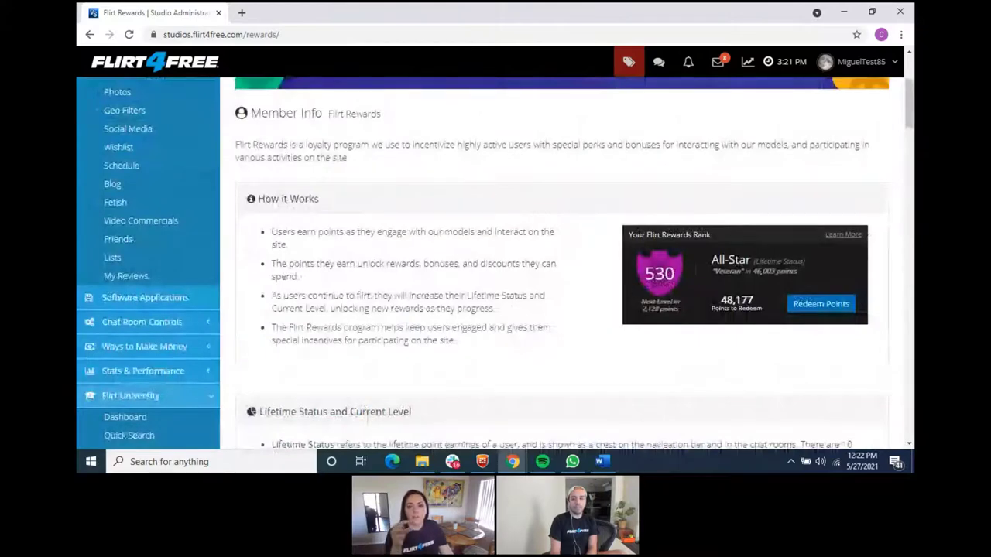
pyautogui.scroll(1, 263, 263)
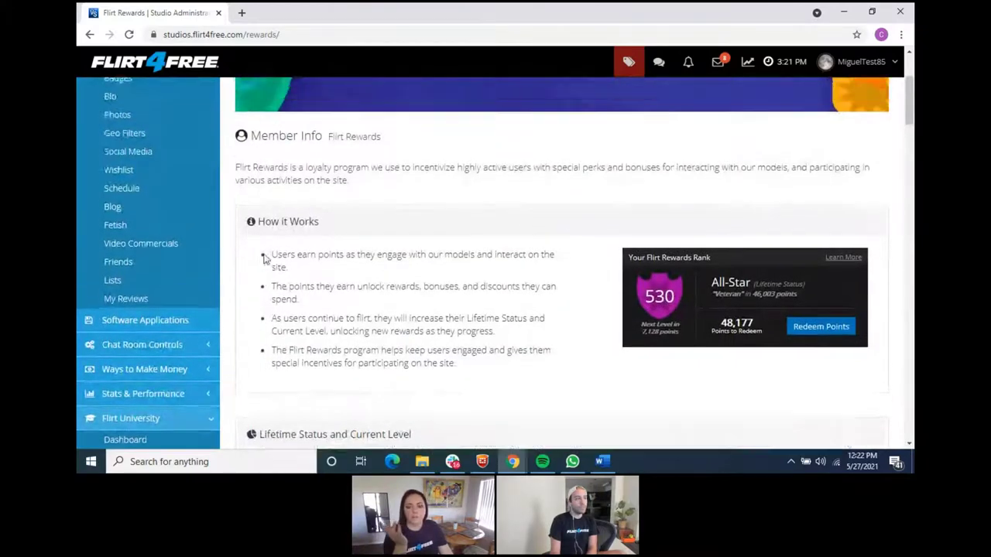
pyautogui.scroll(2, 263, 259)
pyautogui.scroll(-3, 273, 226)
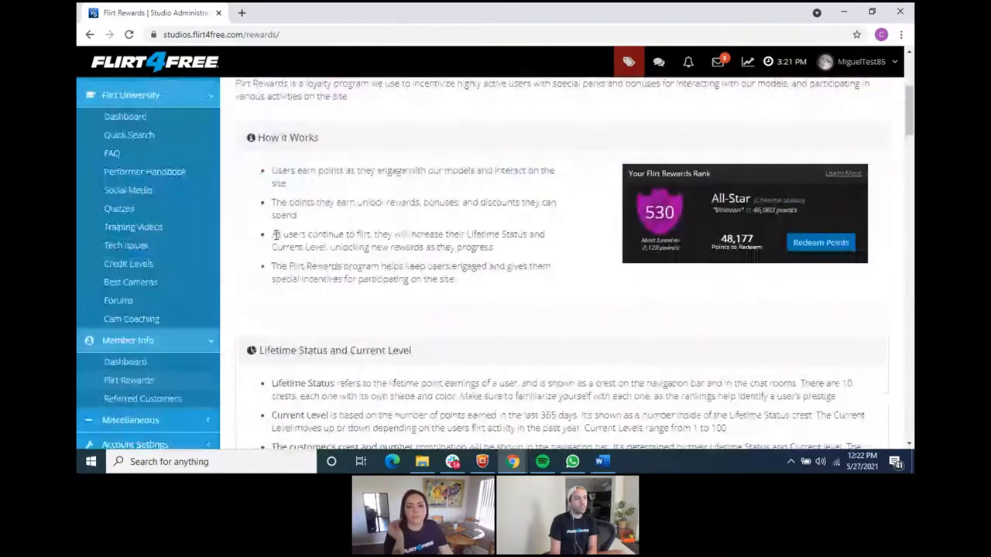
pyautogui.scroll(1, 199, 167)
# - Collapse Flirt University in the sidebar and scroll Flirt Rewards down and back up
pyautogui.click(199, 164)
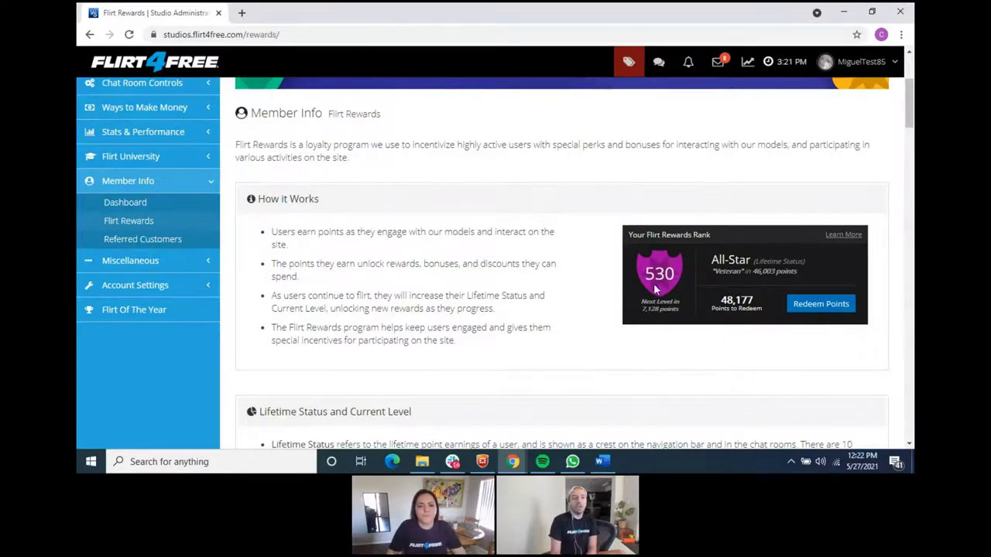
pyautogui.scroll(-8, 654, 287)
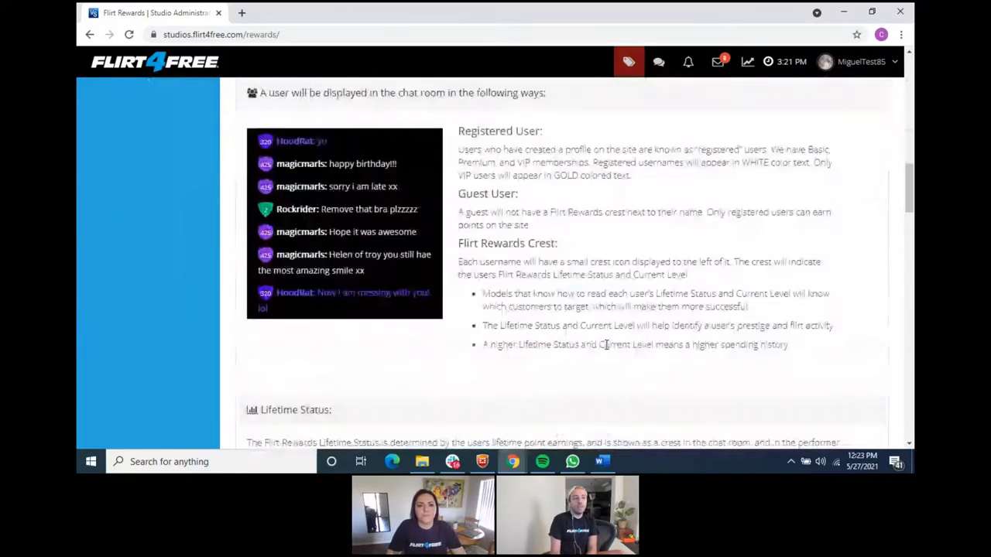
pyautogui.scroll(-10, 465, 281)
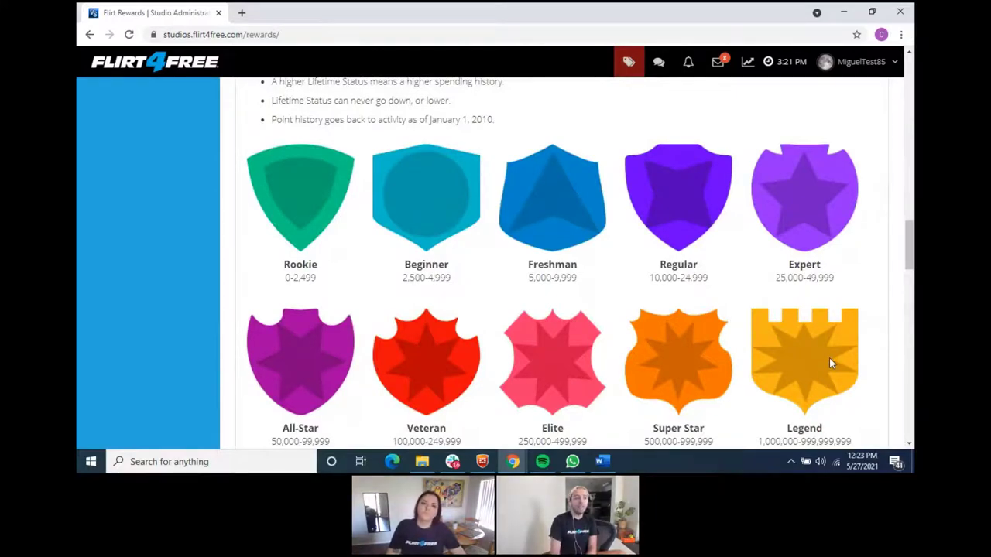
pyautogui.scroll(10, 539, 384)
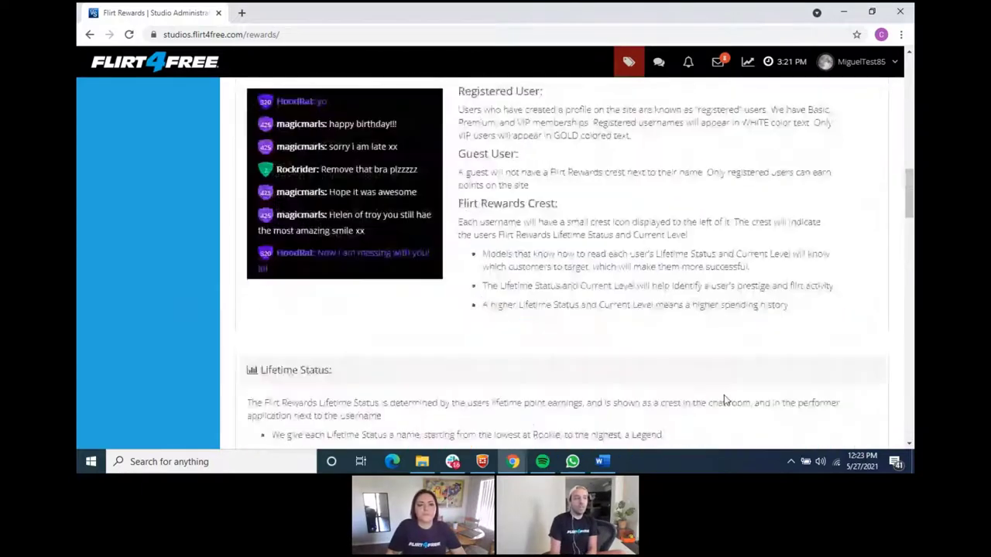
pyautogui.scroll(3, 540, 384)
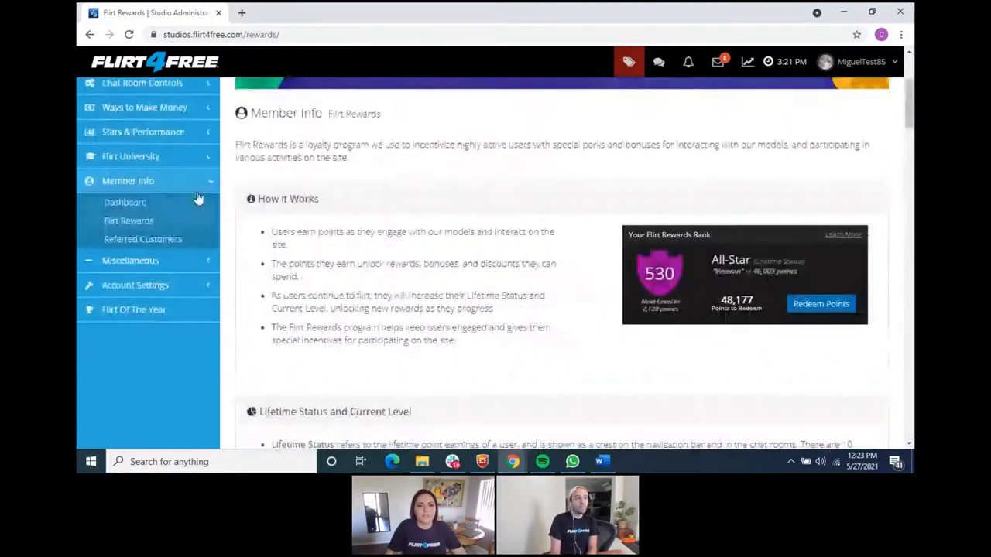
# - Collapse Member Info, expand Miscellaneous and open News & Announcements
pyautogui.click(206, 181)
pyautogui.click(206, 203)
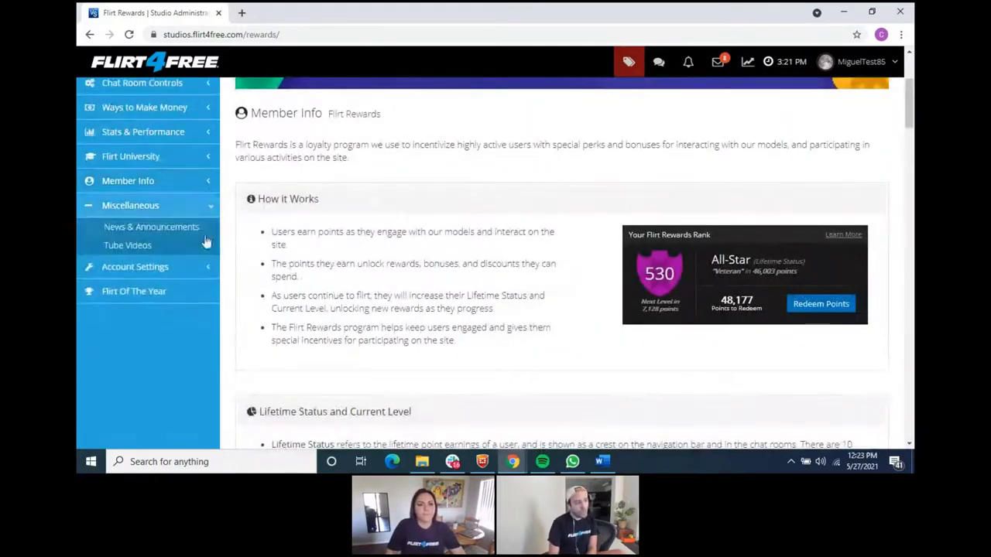
pyautogui.click(163, 236)
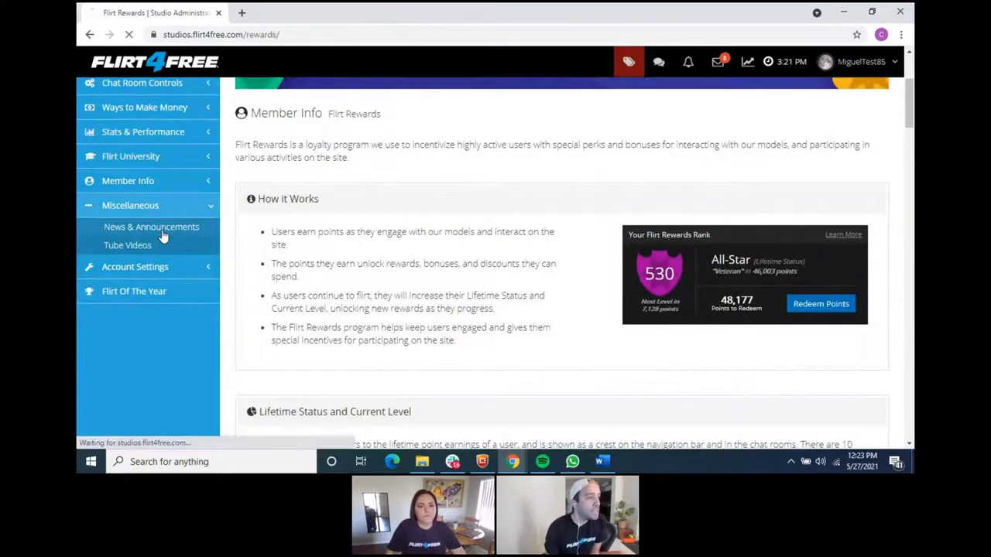
pyautogui.scroll(-3, 386, 239)
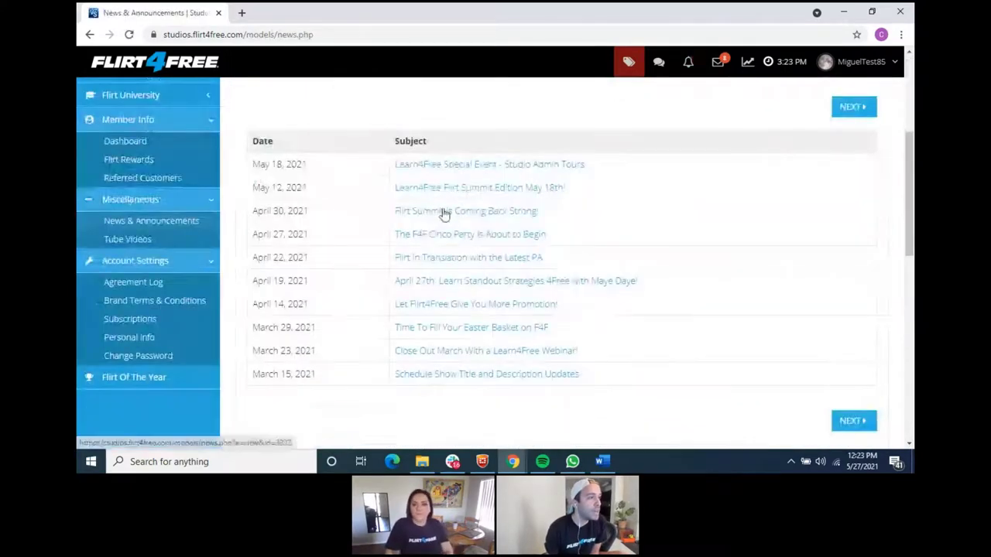
# - Read the 'Flirt Summit is Coming Back Strong!' article, then collapse Miscellaneous and Member Info
pyautogui.click(465, 215)
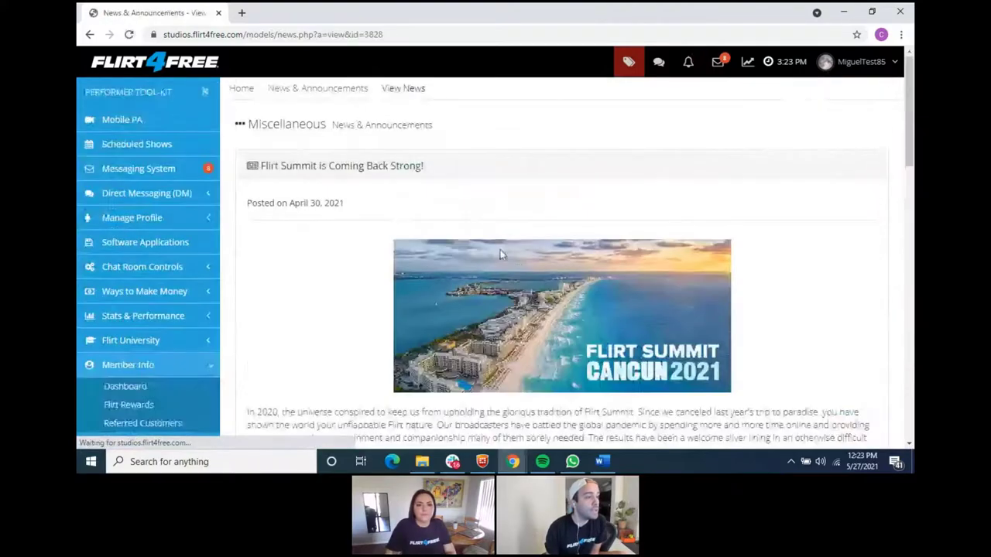
pyautogui.scroll(-10, 522, 261)
pyautogui.scroll(3, 654, 258)
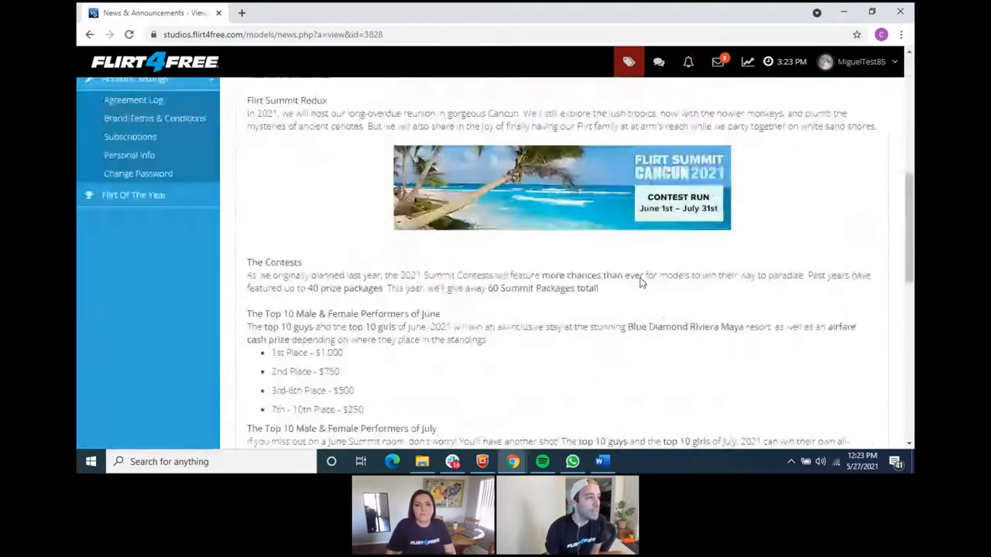
pyautogui.click(211, 200)
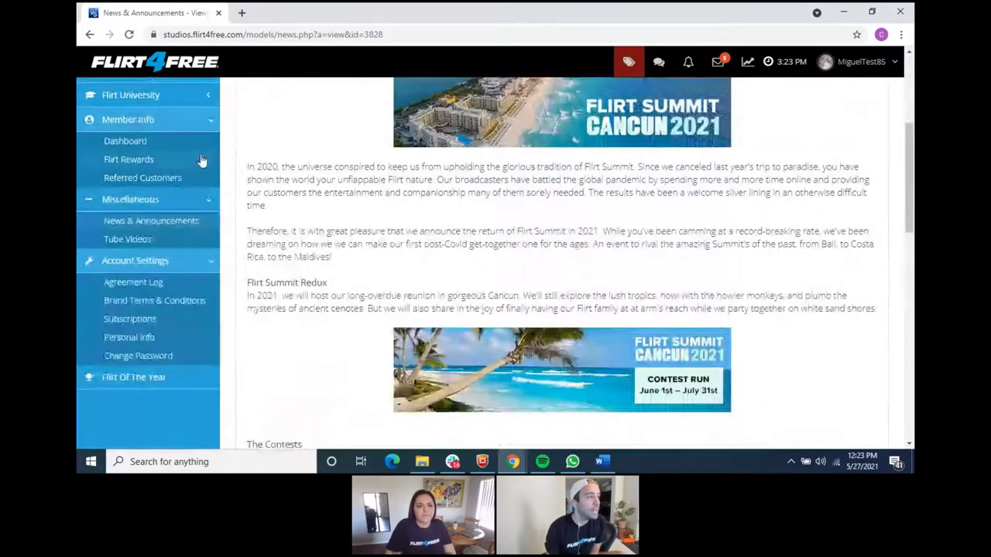
pyautogui.click(210, 121)
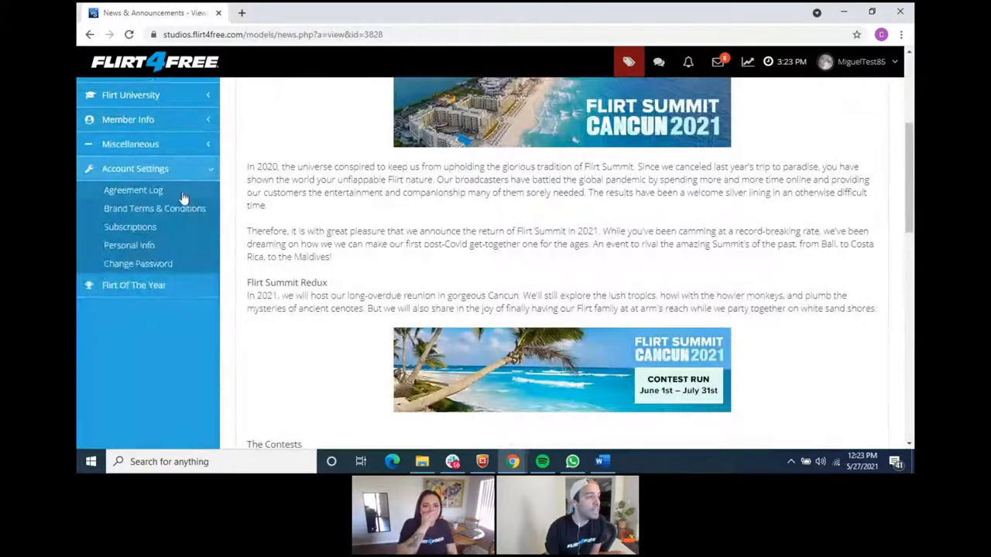
# - Review the email subscription checkboxes, then open the Personal Info contact page
pyautogui.click(174, 229)
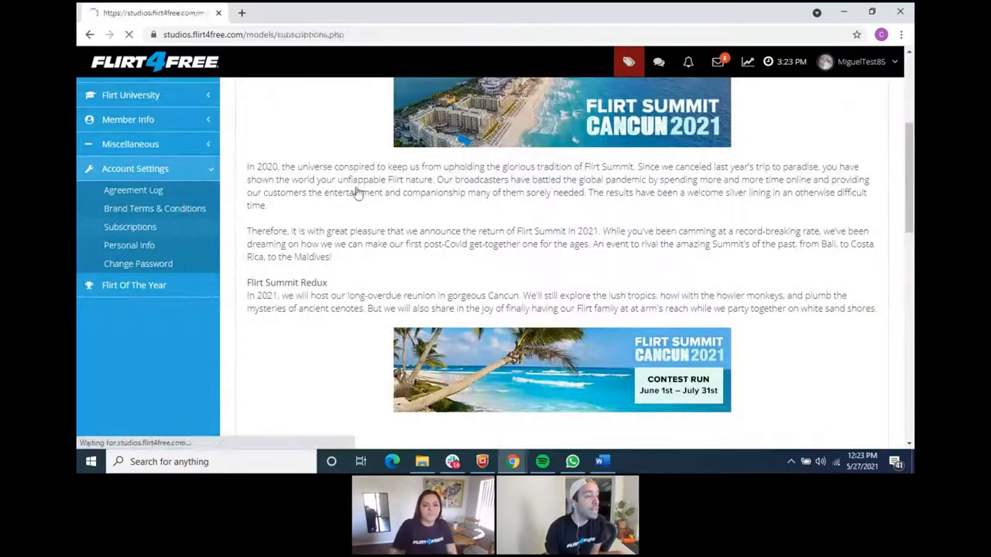
pyautogui.scroll(-5, 357, 187)
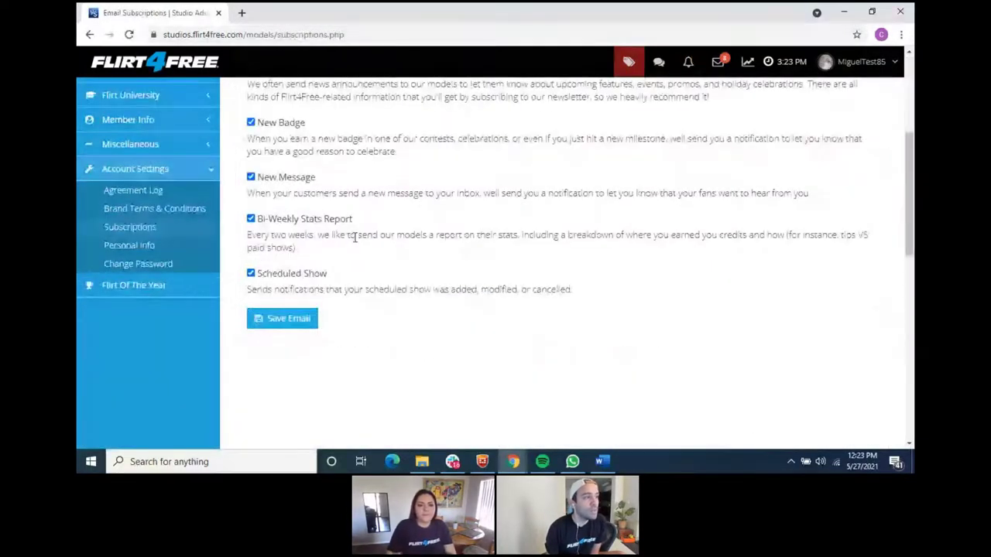
pyautogui.scroll(2, 355, 237)
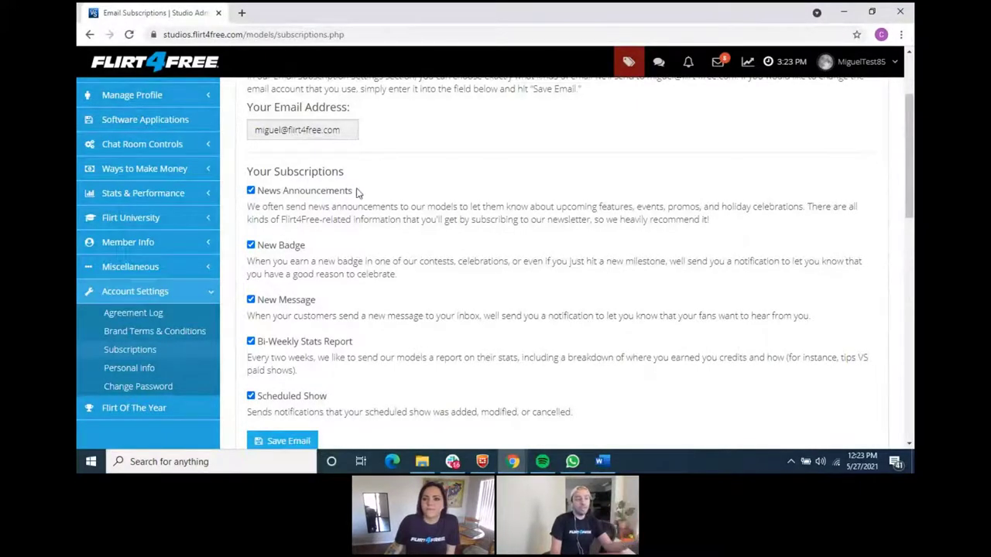
pyautogui.moveTo(356, 192); pyautogui.dragTo(257, 192)
pyautogui.click(369, 211)
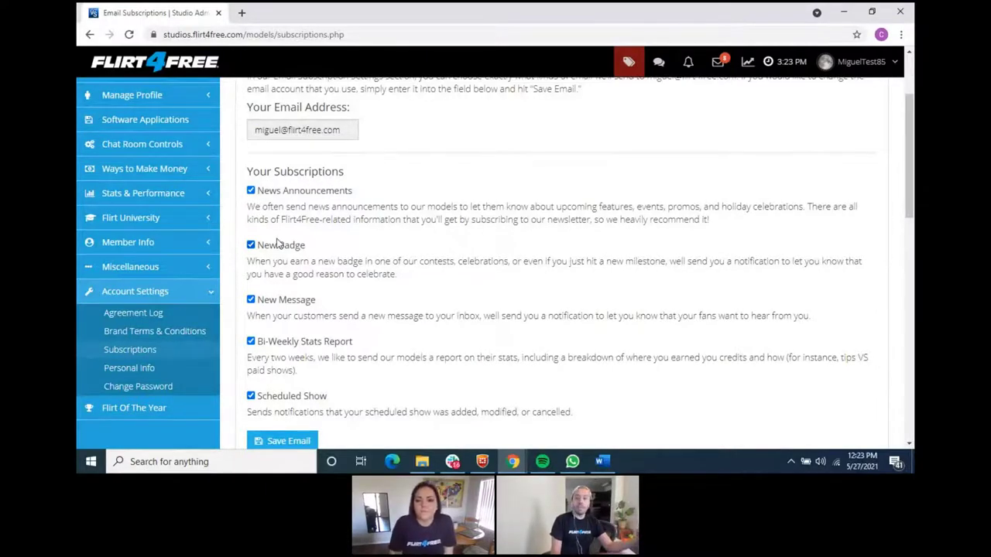
pyautogui.click(178, 370)
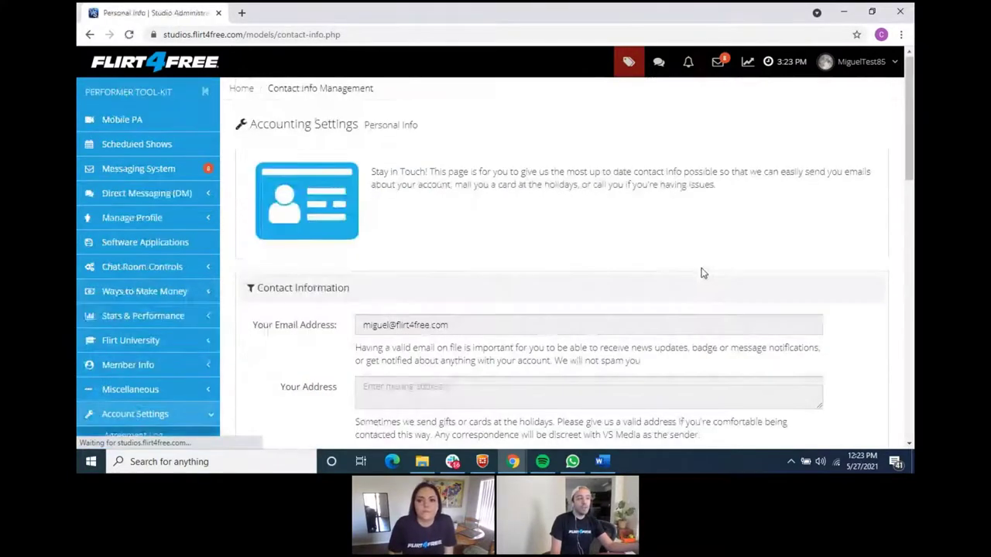
pyautogui.scroll(-3, 476, 332)
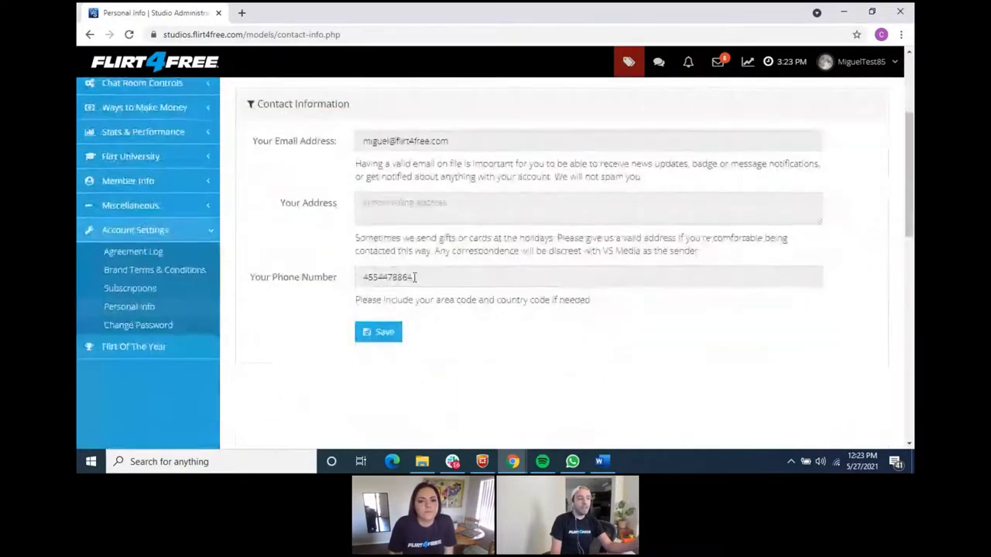
# - Look over the Change Password page
pyautogui.click(175, 332)
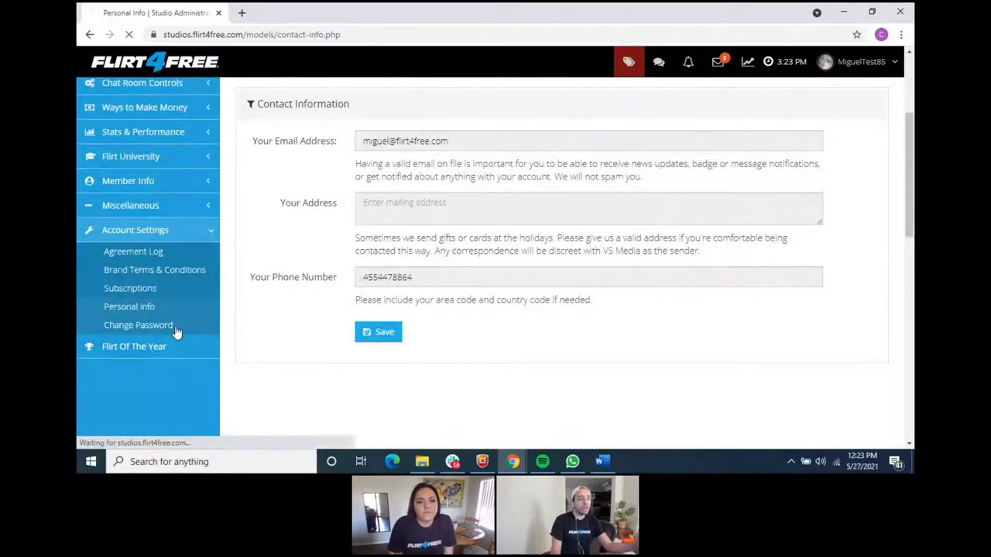
pyautogui.scroll(-2, 397, 253)
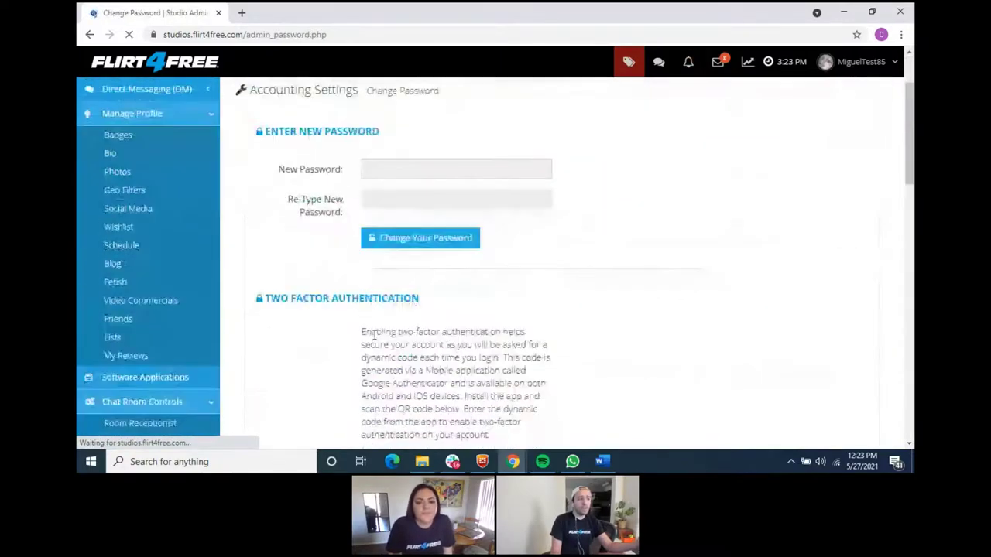
pyautogui.scroll(2, 524, 255)
pyautogui.scroll(-5, 527, 279)
pyautogui.scroll(5, 535, 294)
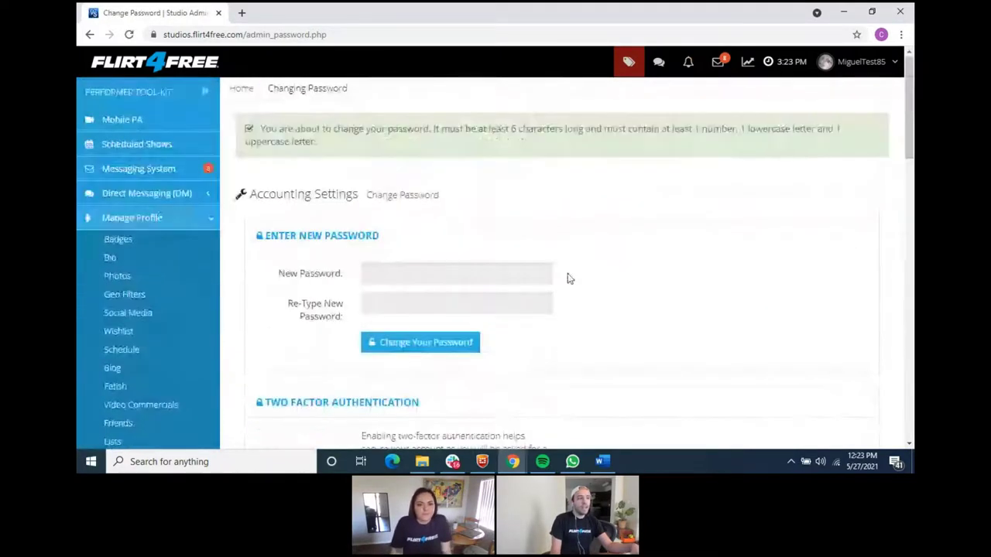
# - Return to the Dashboard via the Flirt4Free logo and scroll to its footer
pyautogui.click(186, 64)
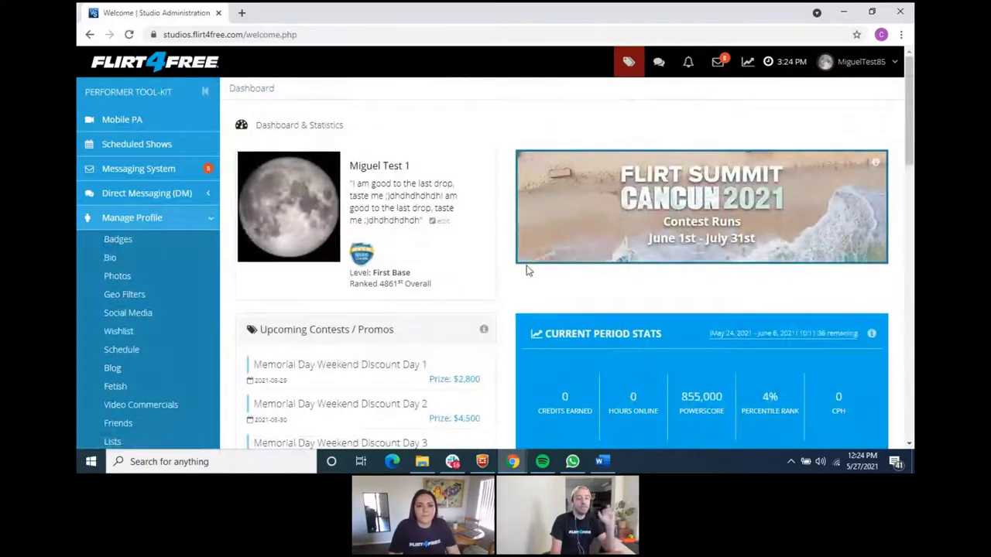
pyautogui.scroll(-6, 526, 271)
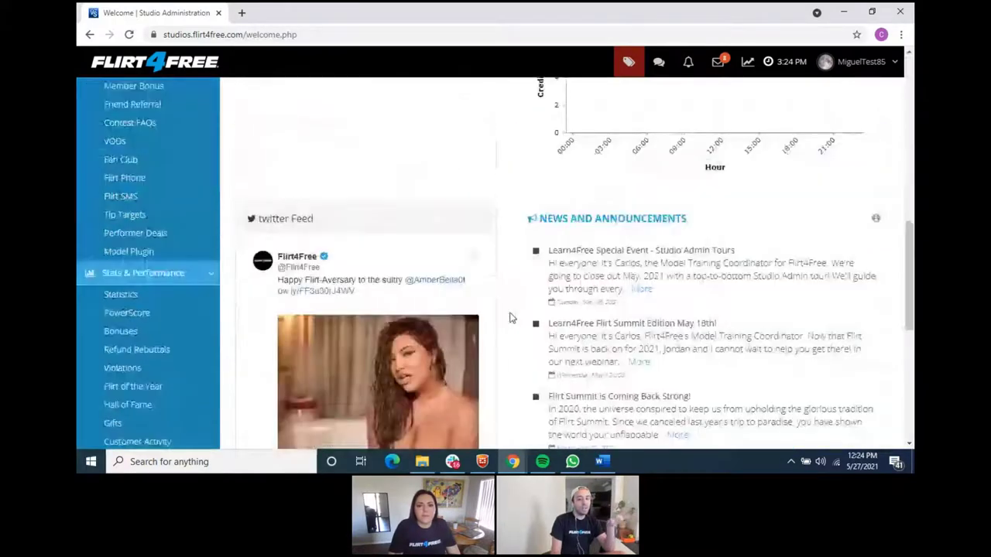
pyautogui.scroll(-10, 510, 318)
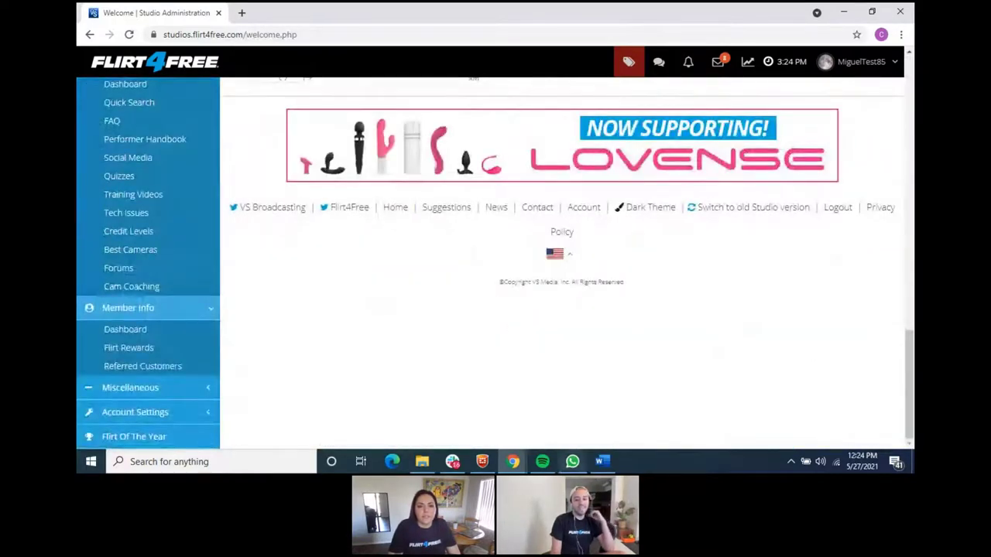
pyautogui.scroll(1, 372, 271)
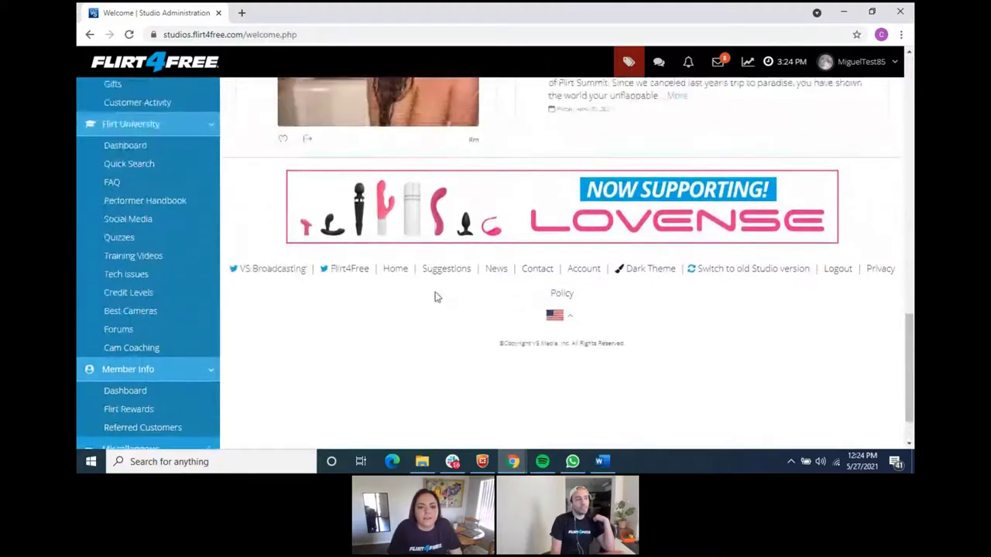
# - Open the Contact Us page and scroll down to the contact form
pyautogui.click(544, 276)
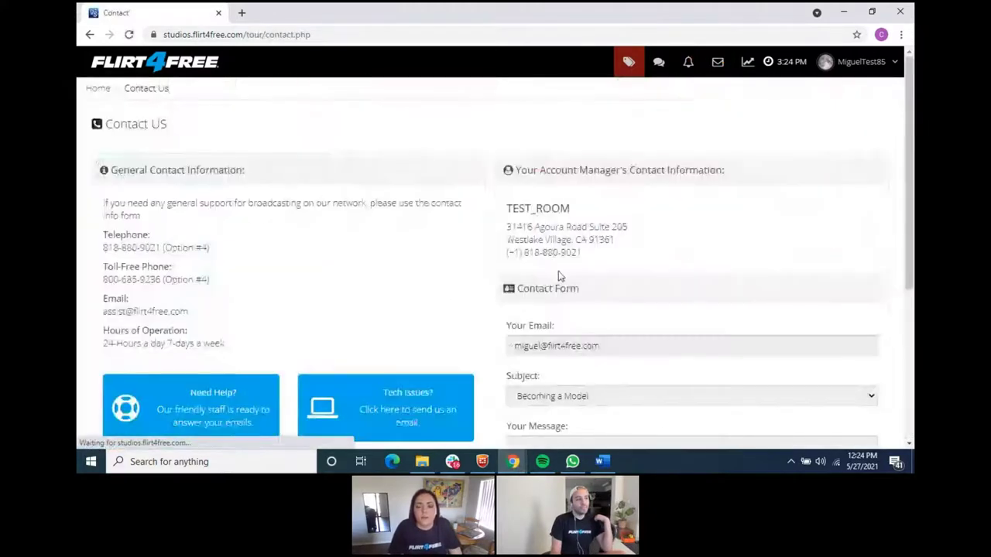
pyautogui.scroll(-1, 604, 274)
pyautogui.scroll(-1, 632, 284)
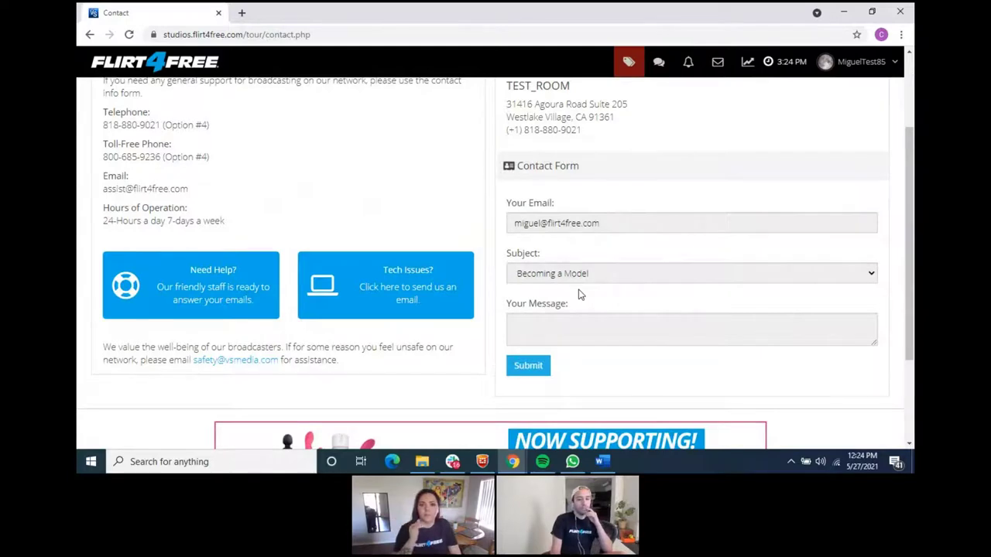
# - Try the subject options General Account Help, Payment Questions, Software/Broadcasting Issues, ending on None of the Above
pyautogui.click(607, 276)
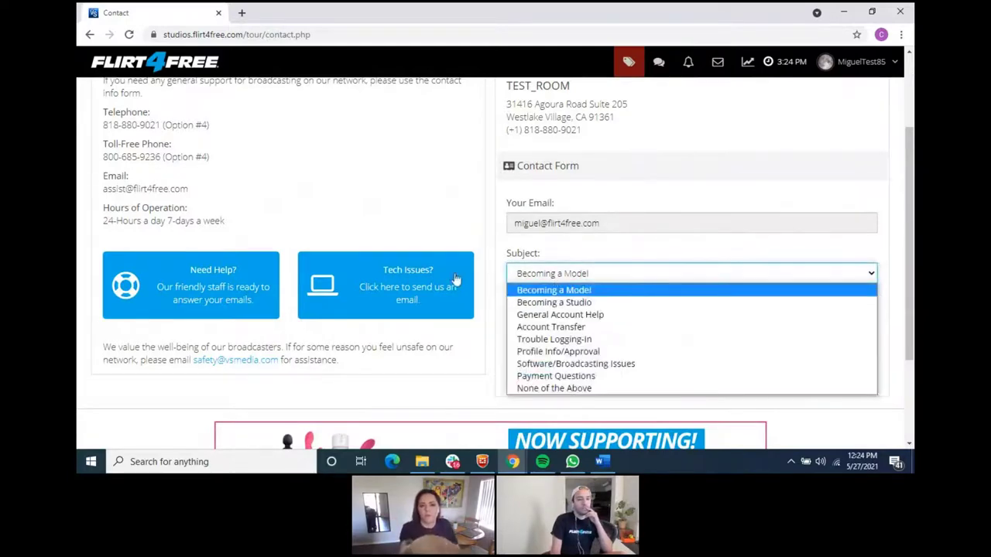
pyautogui.click(596, 316)
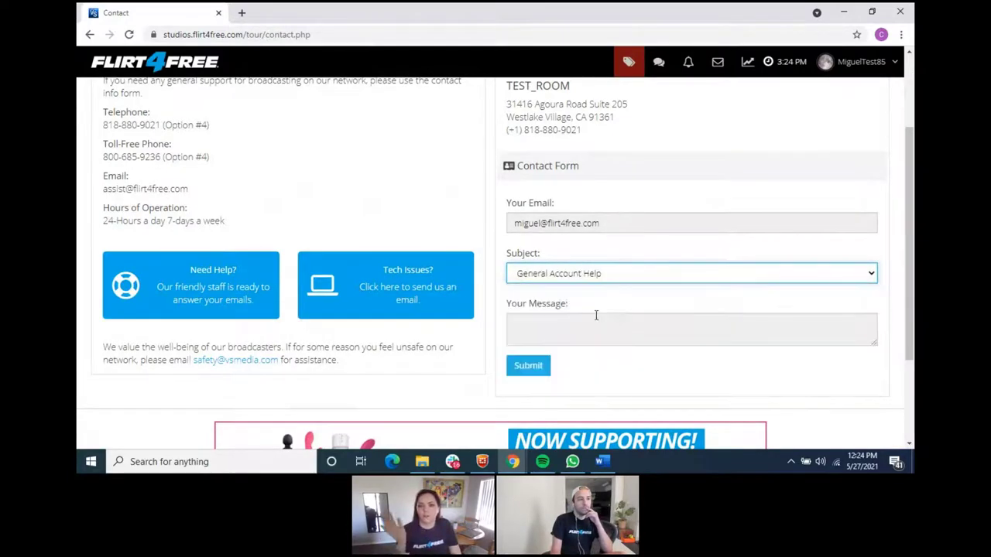
pyautogui.click(582, 279)
pyautogui.click(569, 376)
pyautogui.click(592, 275)
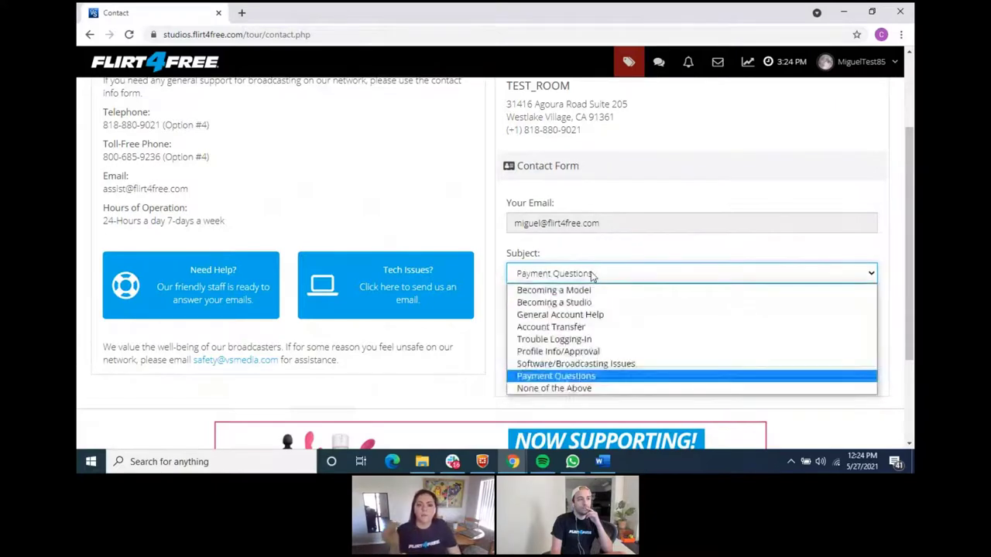
pyautogui.click(587, 364)
pyautogui.click(577, 275)
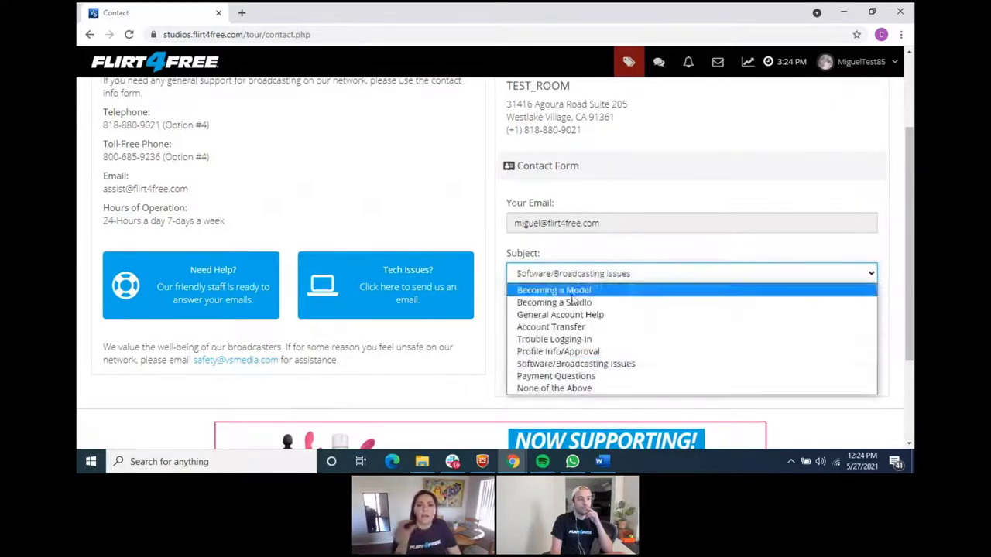
pyautogui.click(554, 388)
# - Select the message box, then highlight the support telephone number and email address
pyautogui.click(591, 317)
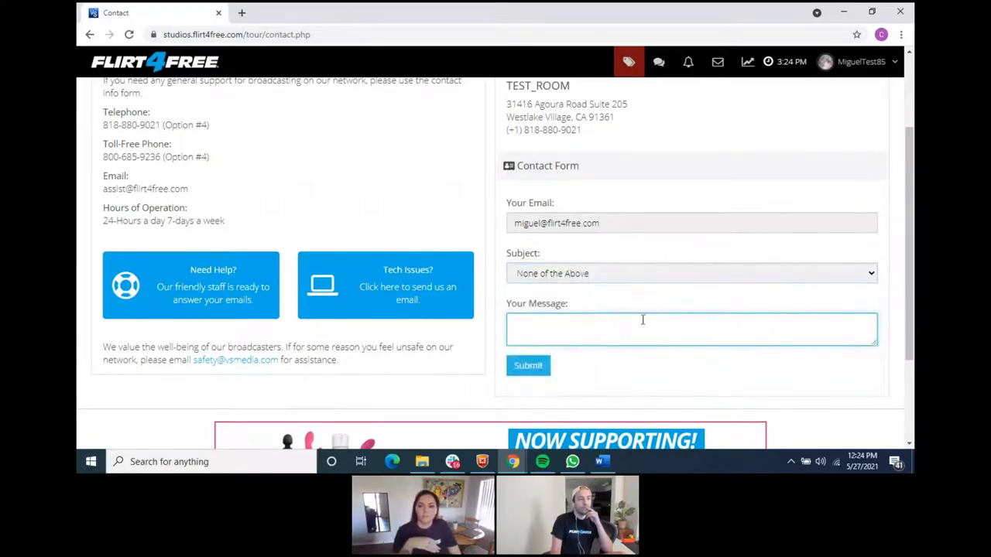
pyautogui.scroll(1, 432, 357)
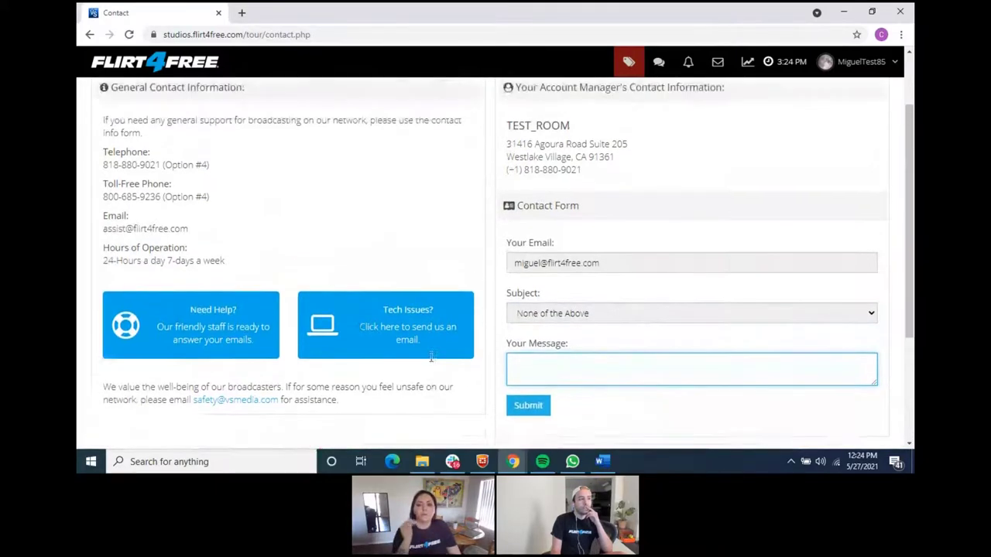
pyautogui.moveTo(210, 187); pyautogui.dragTo(100, 186)
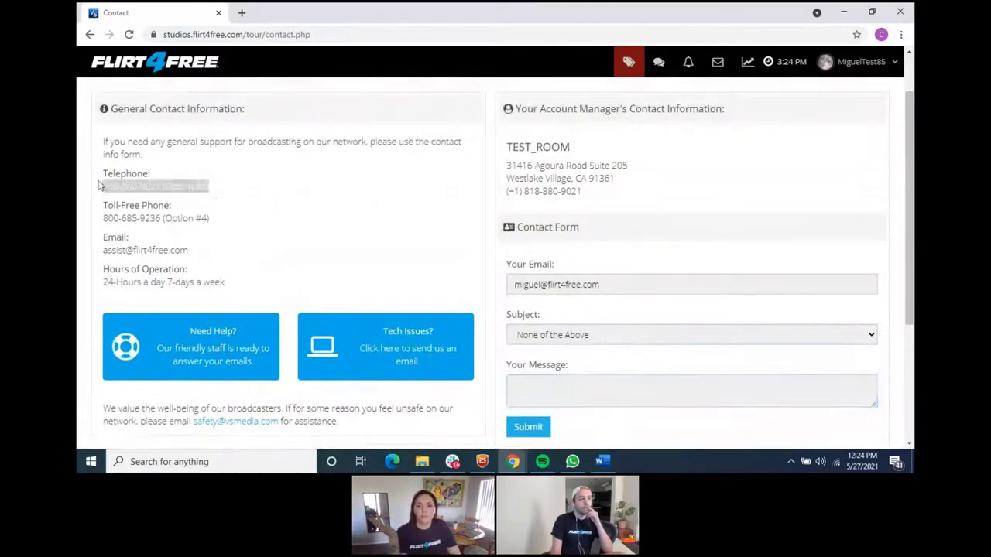
pyautogui.click(218, 199)
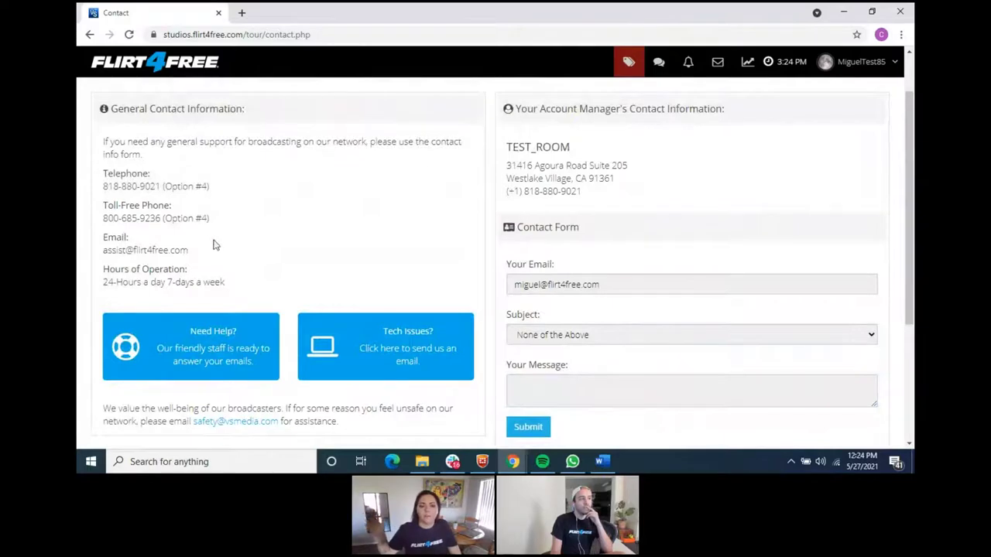
pyautogui.moveTo(188, 250); pyautogui.dragTo(101, 234)
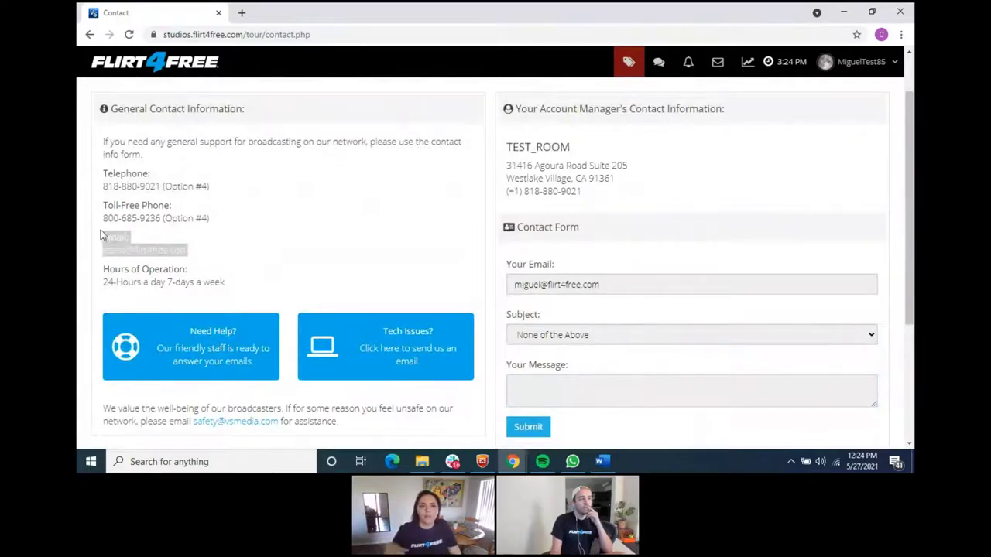
pyautogui.click(432, 282)
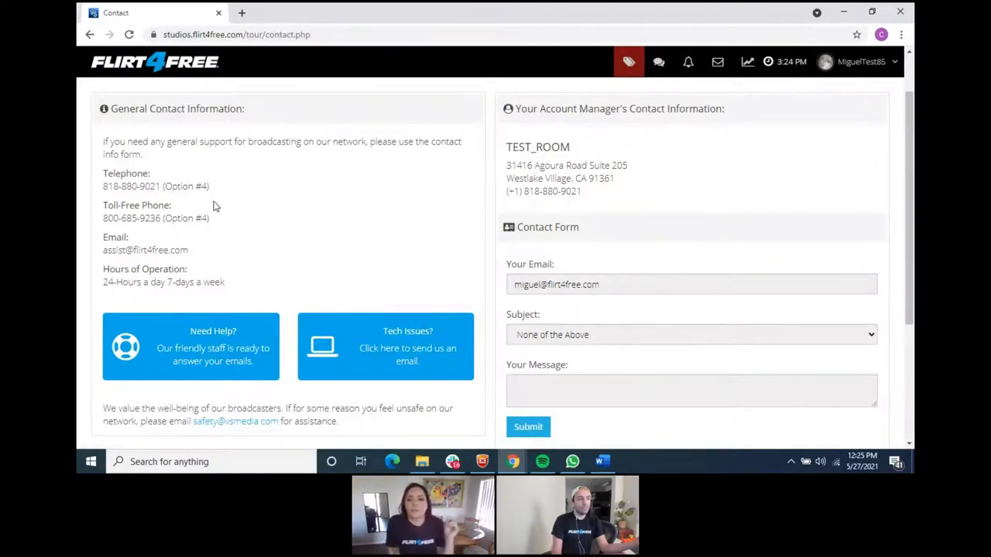
# - Try emailing tech support via Tech Issues, dismiss Outlook's Choose Profile prompt, and scroll to the footer
pyautogui.click(372, 356)
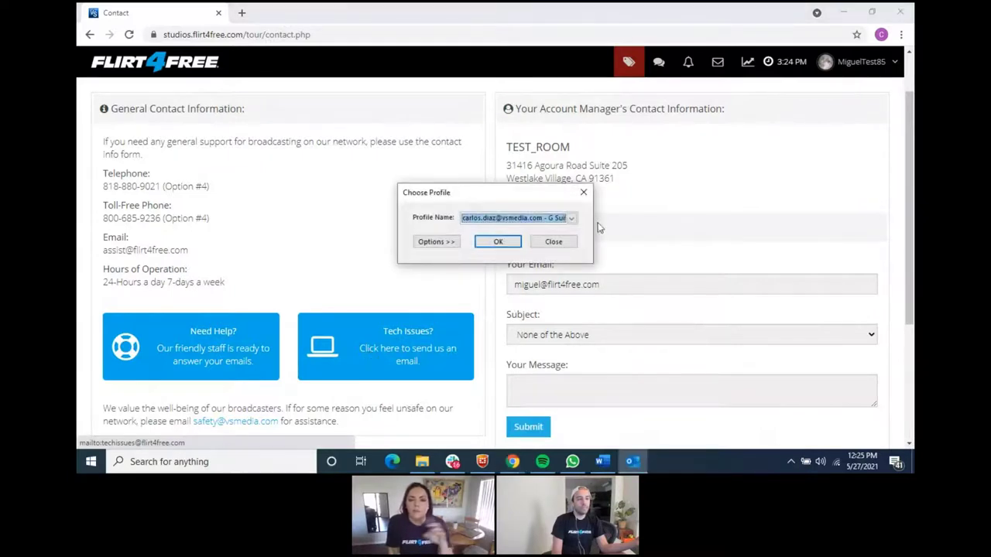
pyautogui.click(593, 192)
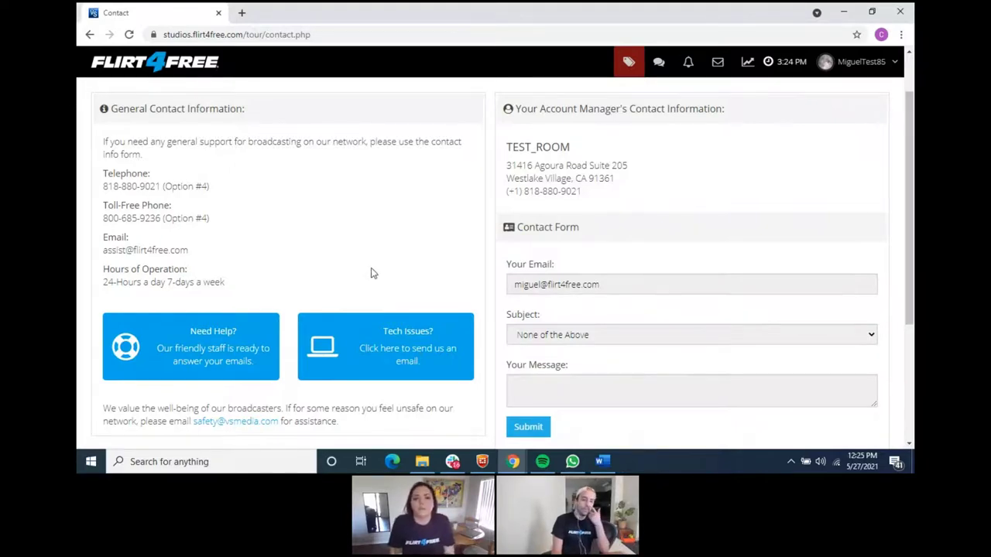
pyautogui.scroll(-3, 371, 271)
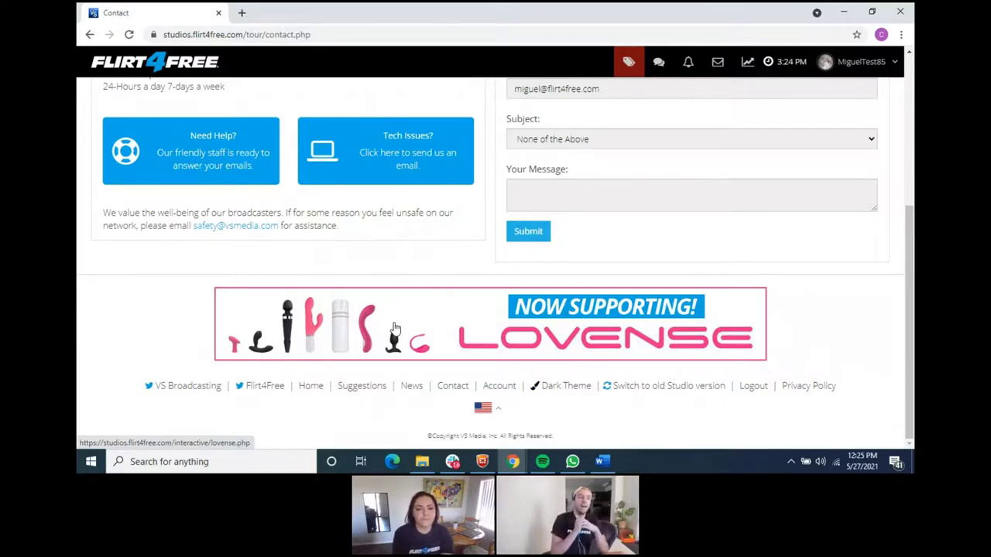
# - Open the footer's Suggestion Box, close it without sending, and scroll back up the page
pyautogui.click(363, 388)
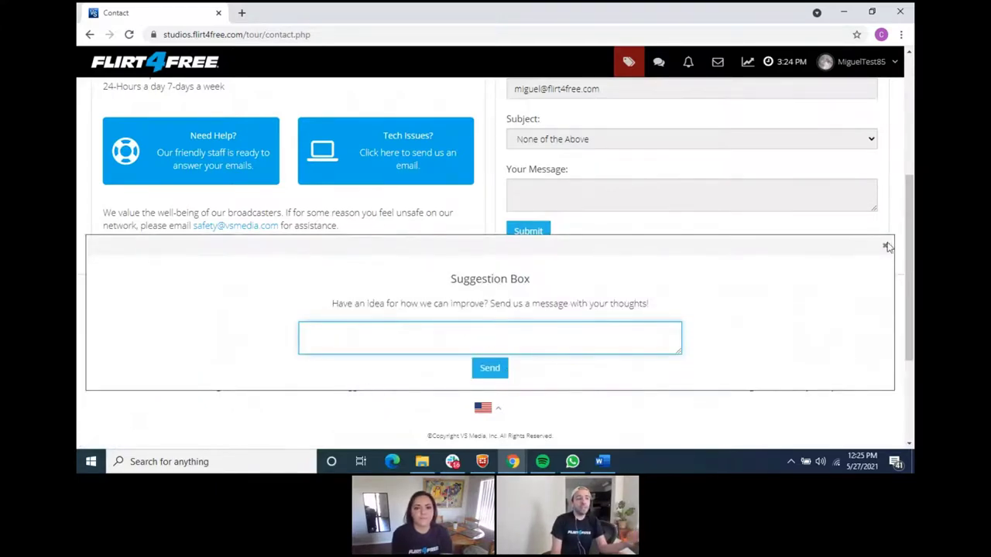
pyautogui.click(885, 249)
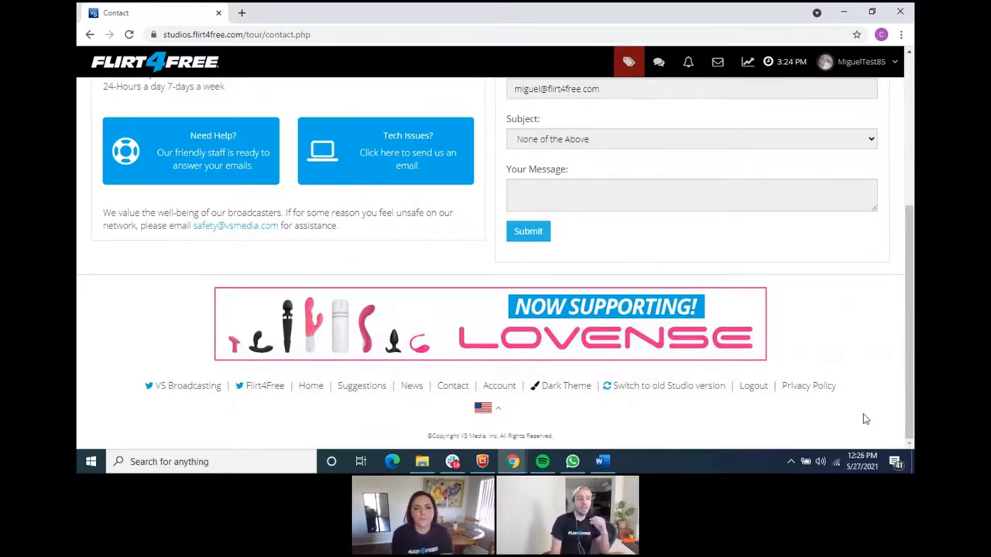
pyautogui.scroll(5, 640, 418)
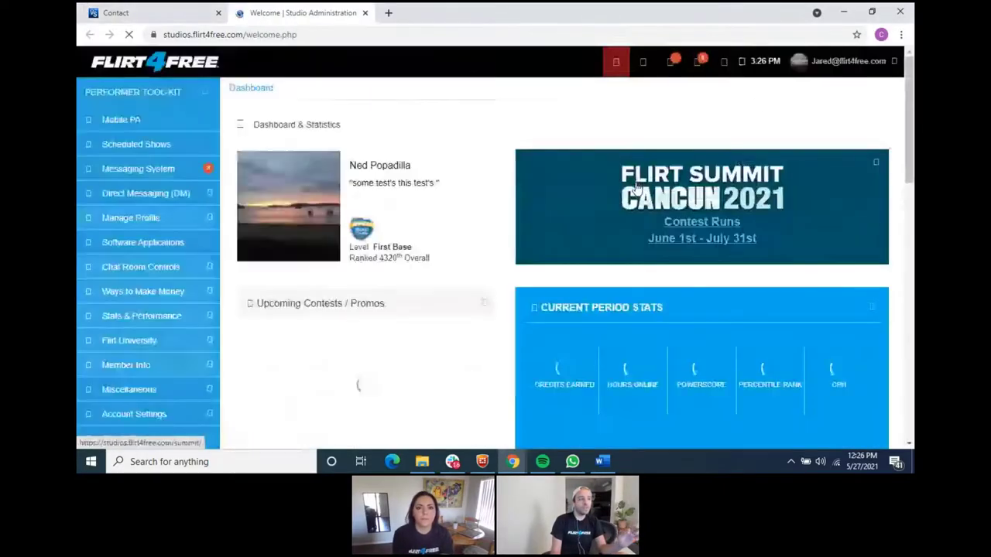
# - Scroll through the Welcome dashboard, then close its tab
pyautogui.scroll(-15, 636, 188)
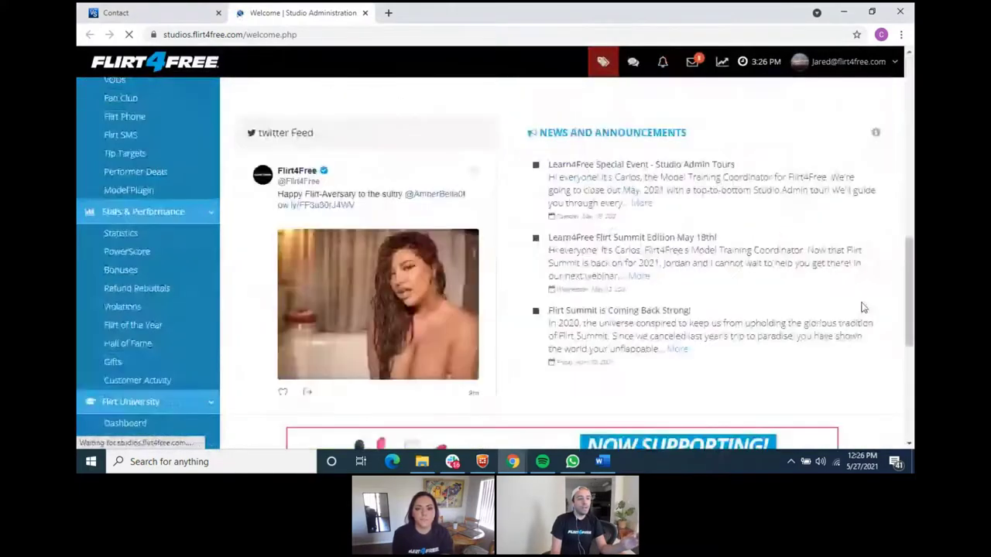
pyautogui.scroll(15, 852, 341)
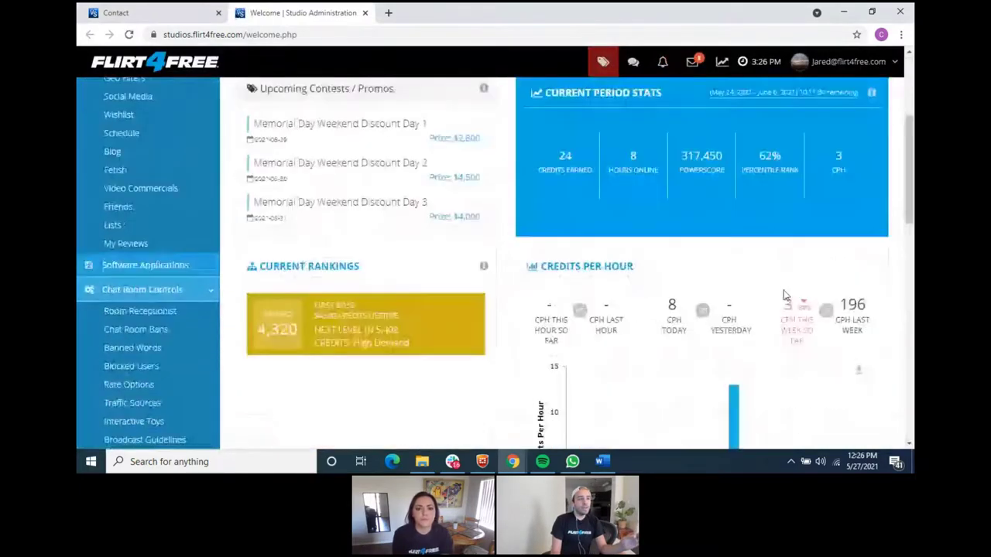
pyautogui.scroll(-5, 743, 306)
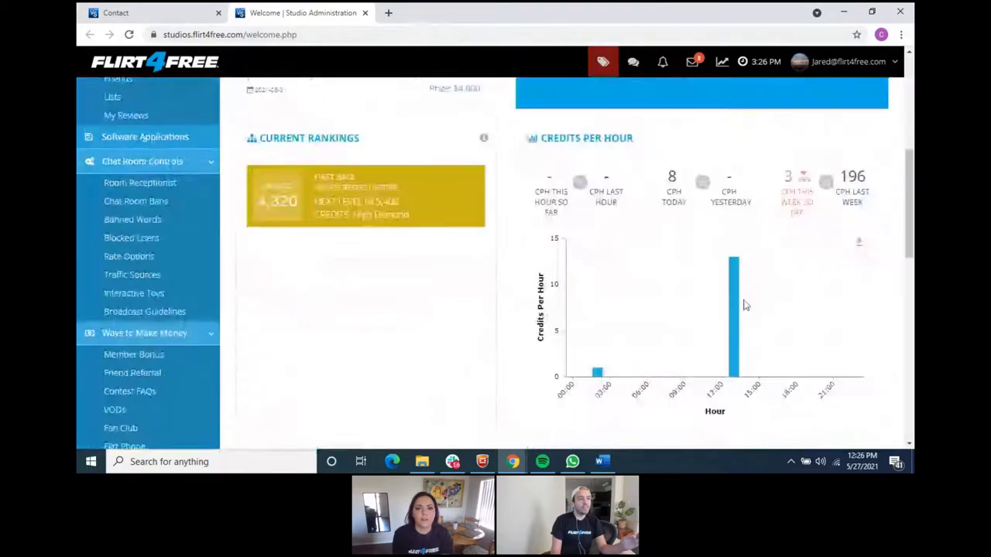
pyautogui.scroll(-10, 805, 353)
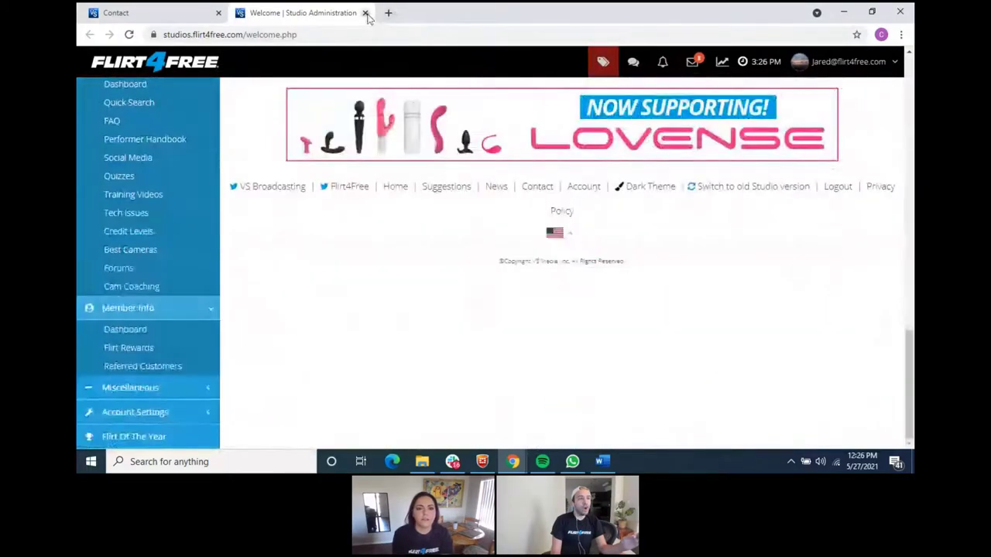
pyautogui.click(372, 13)
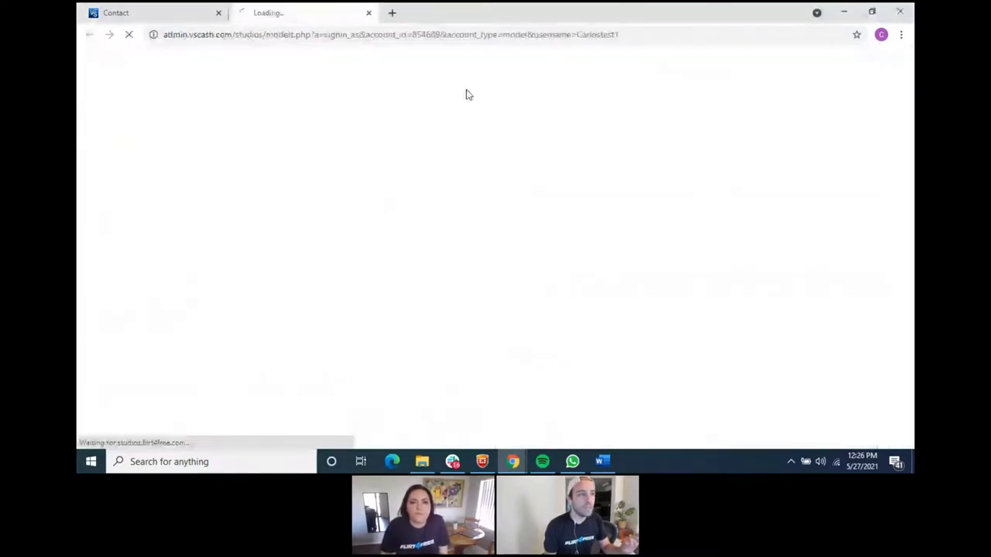
# - Scroll through the other performer's dashboard showing rank 27,378, Greenhorn
pyautogui.scroll(-5, 694, 228)
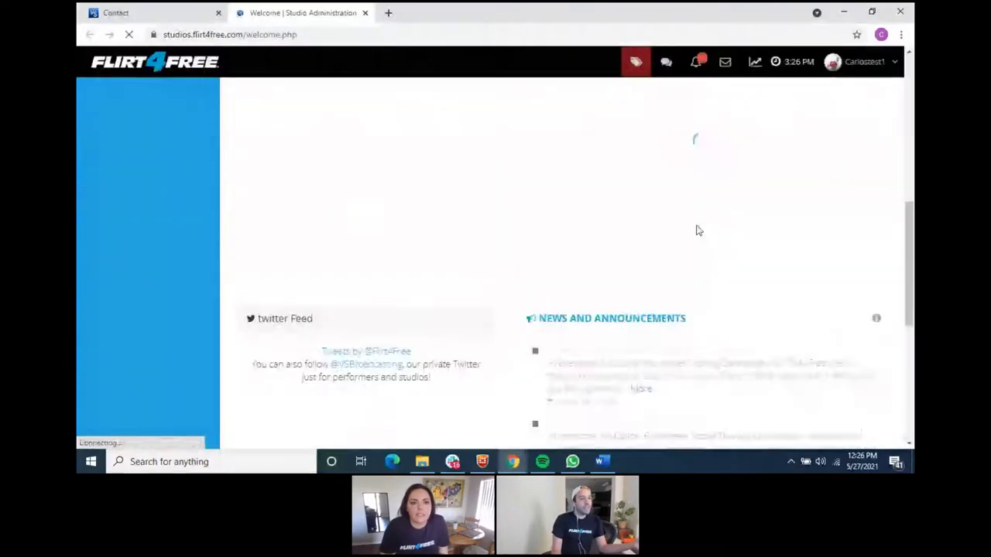
pyautogui.scroll(-10, 724, 236)
pyautogui.scroll(2, 805, 335)
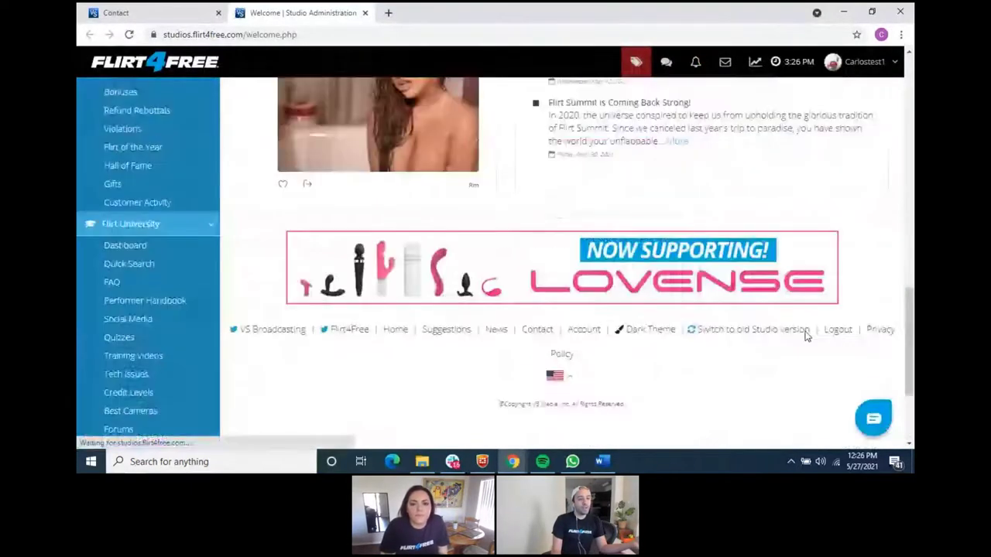
pyautogui.scroll(10, 820, 318)
# - In the support chat, open COMMON MODEL INQUIRIES and read the Payments, Payouts & Stats article
pyautogui.click(873, 419)
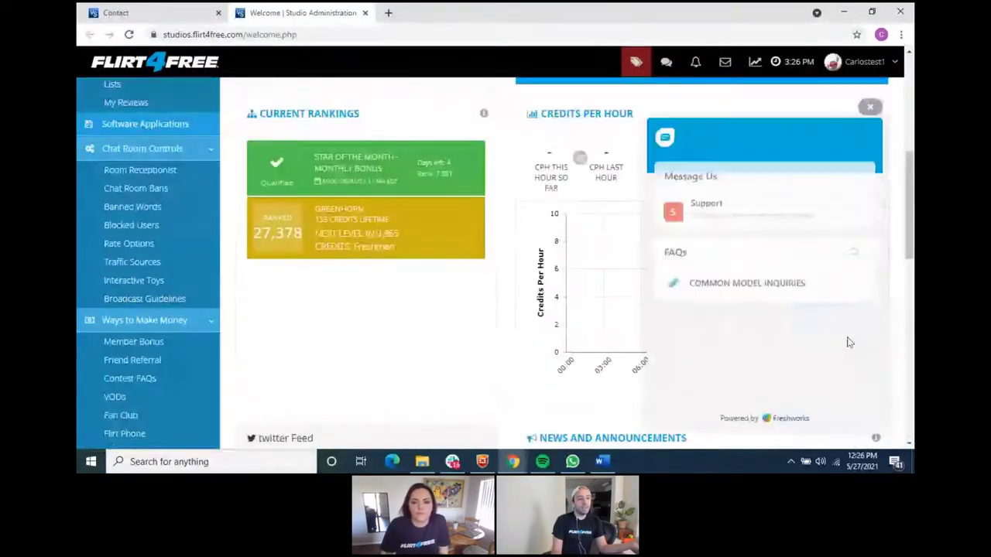
pyautogui.click(779, 217)
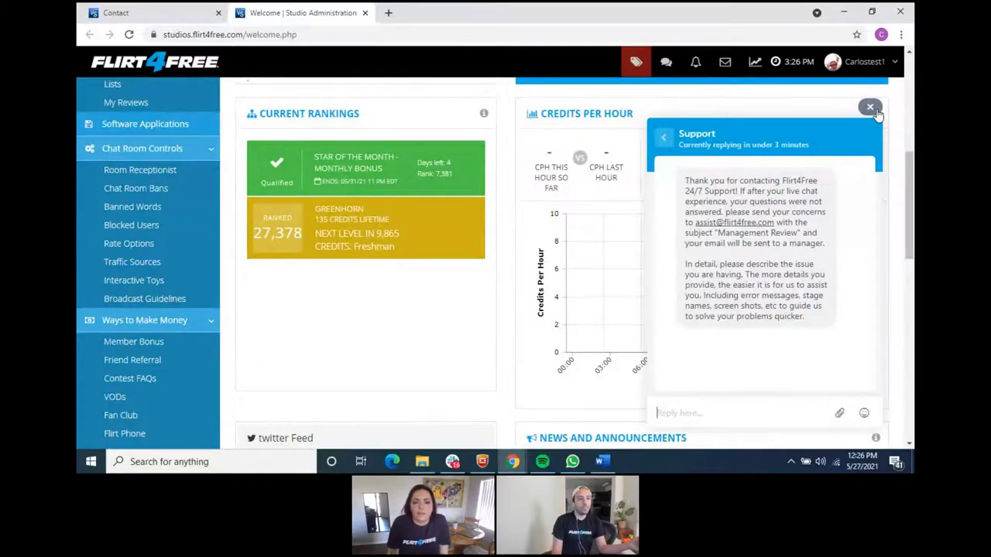
pyautogui.click(668, 144)
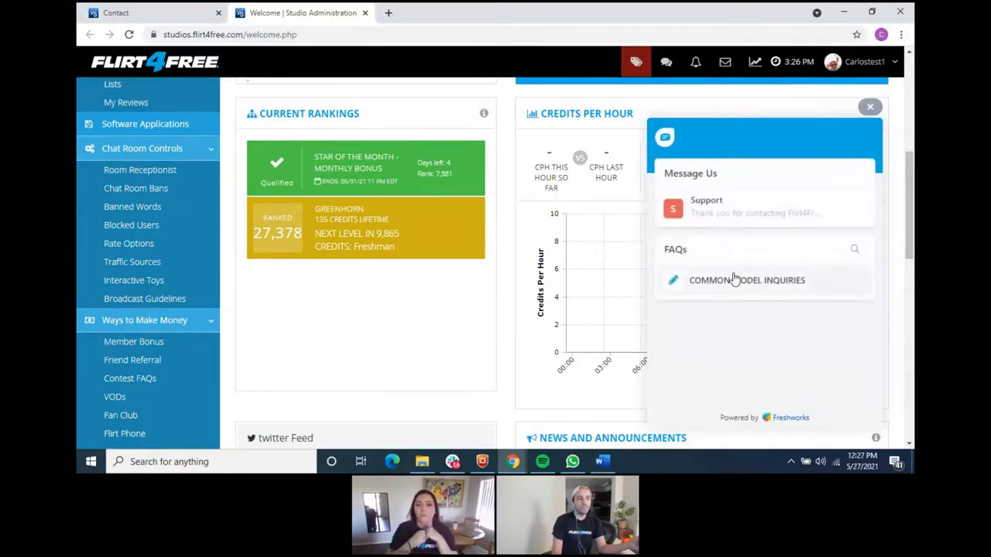
pyautogui.click(737, 281)
pyautogui.click(769, 255)
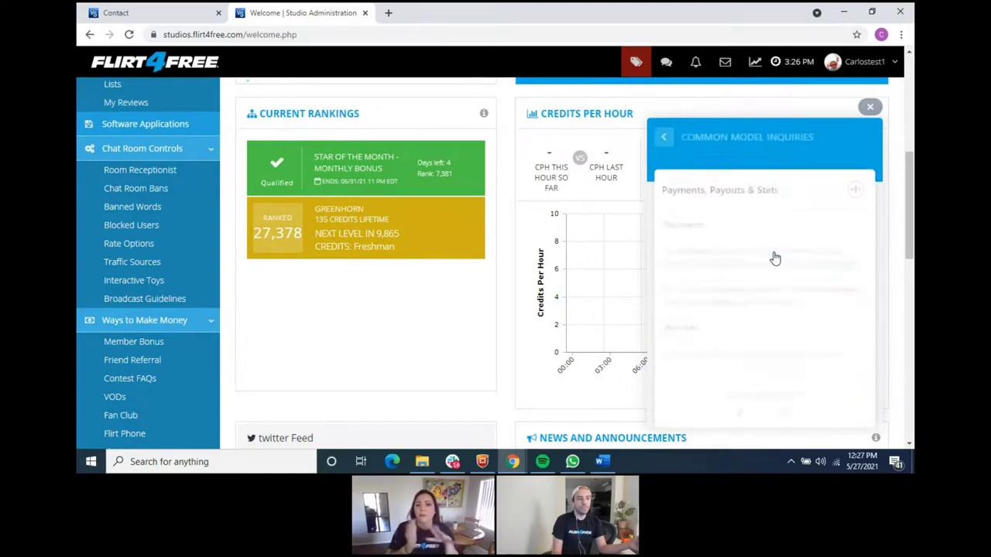
pyautogui.scroll(-5, 764, 238)
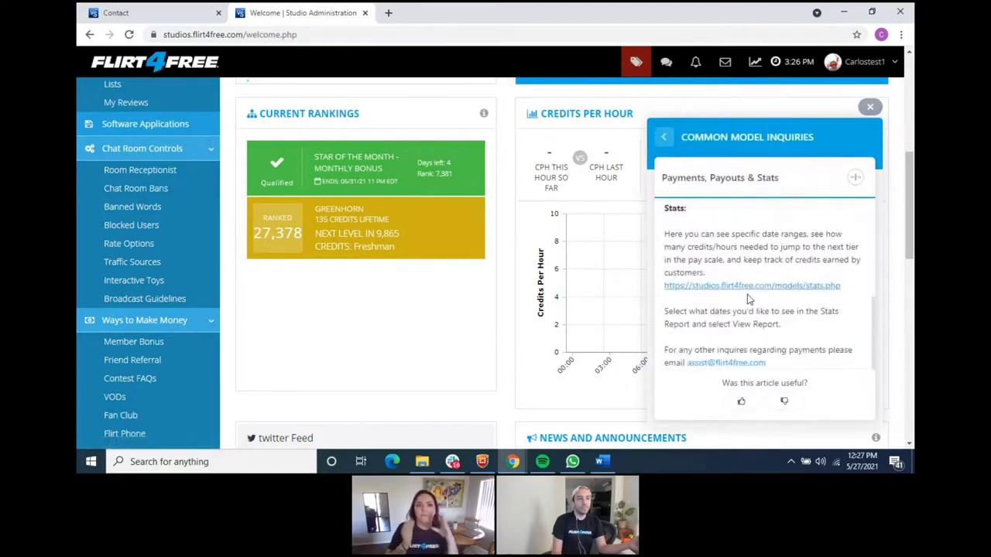
pyautogui.scroll(5, 775, 232)
# - Close the support chat, returning to the dashboard with 310 credits per hour last week
pyautogui.click(870, 107)
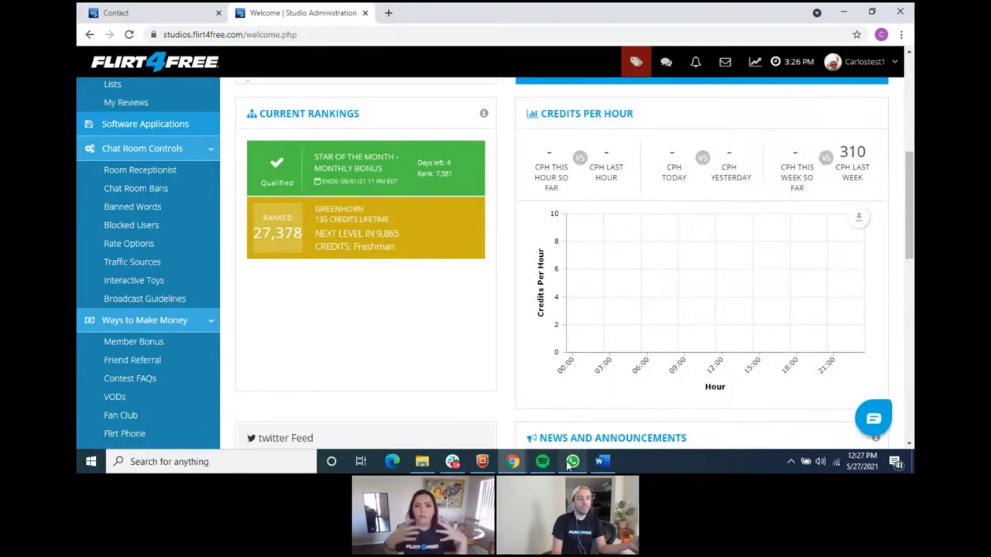
pyautogui.moveTo(508, 461)
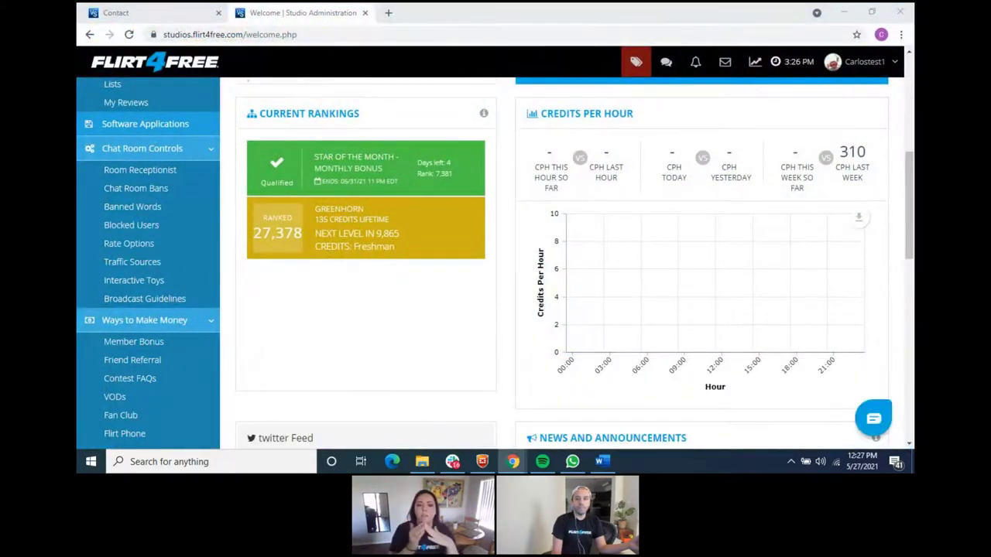
pyautogui.scroll(5, 612, 334)
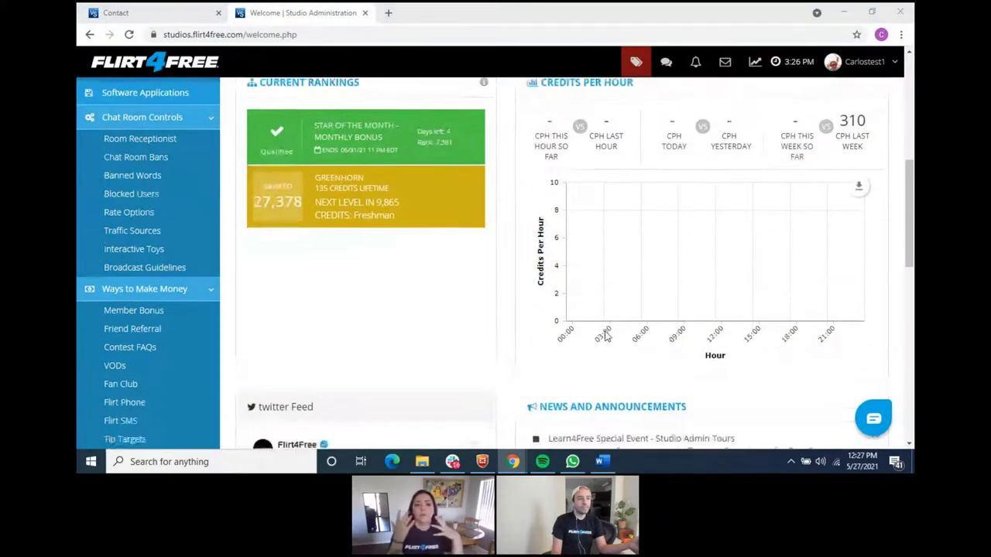